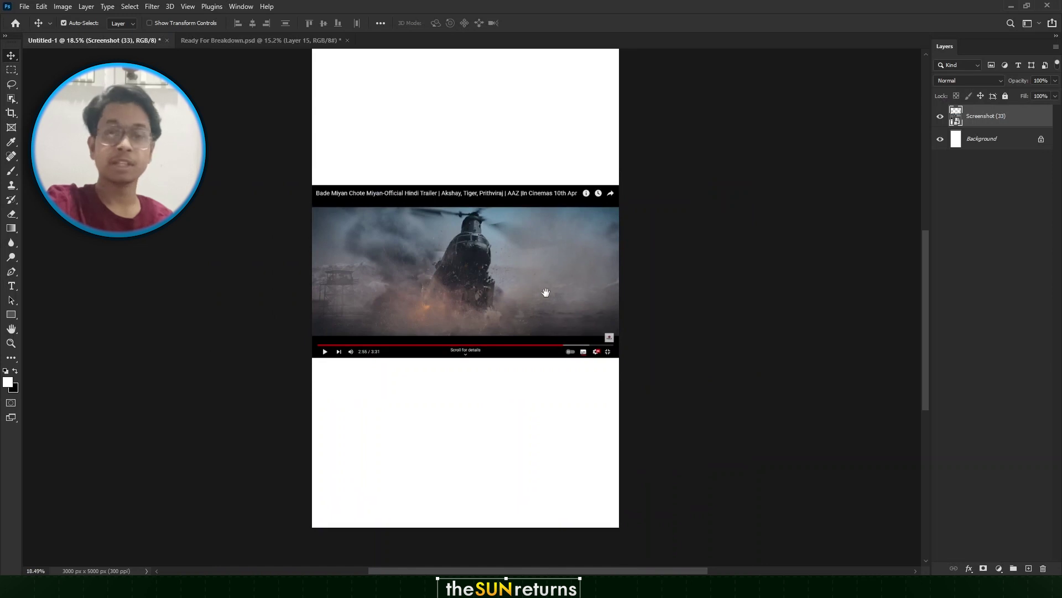
Move the helicopter screenshot down to the lower edge of the canvas
{"action": "left_click_drag", "start_coordinate": [546, 292], "coordinate": [550, 284]}
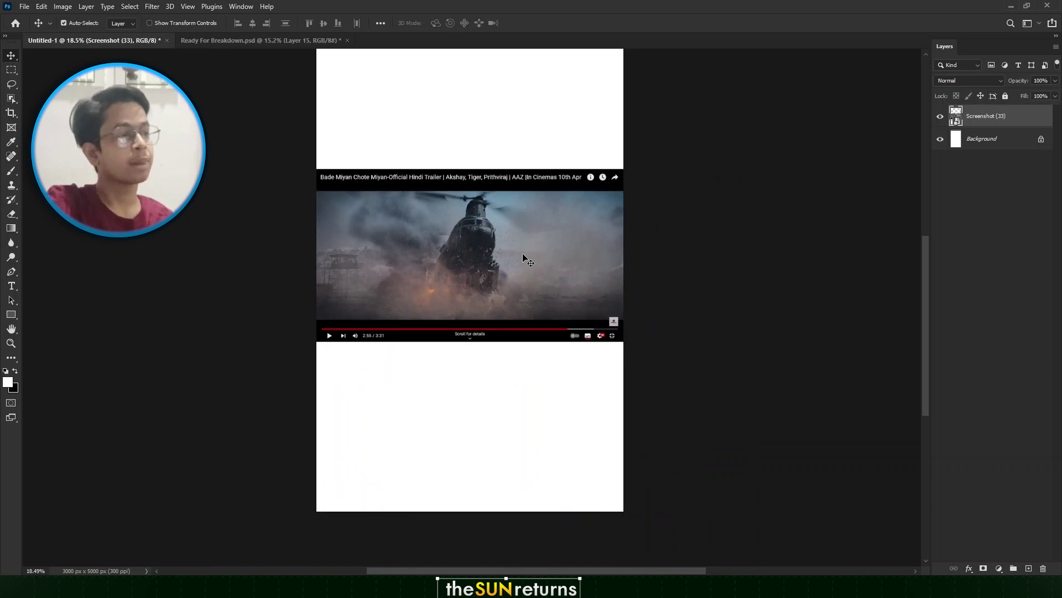
{"action": "scroll", "coordinate": [523, 254], "scroll_direction": "down", "scroll_amount": 4}
{"action": "scroll", "coordinate": [522, 255], "scroll_direction": "up", "scroll_amount": 3}
{"action": "left_click_drag", "start_coordinate": [520, 246], "coordinate": [490, 351]}
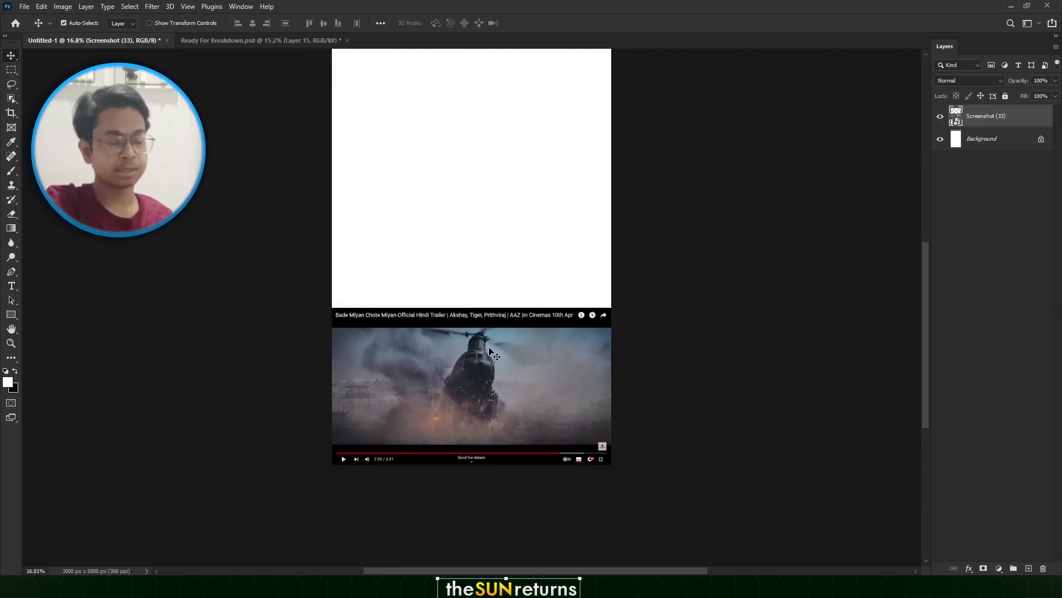
Scale the helicopter screenshot to about 99% so it overfills the canvas width, and reposition it over the lower part
{"action": "key", "text": "ctrl+t"}
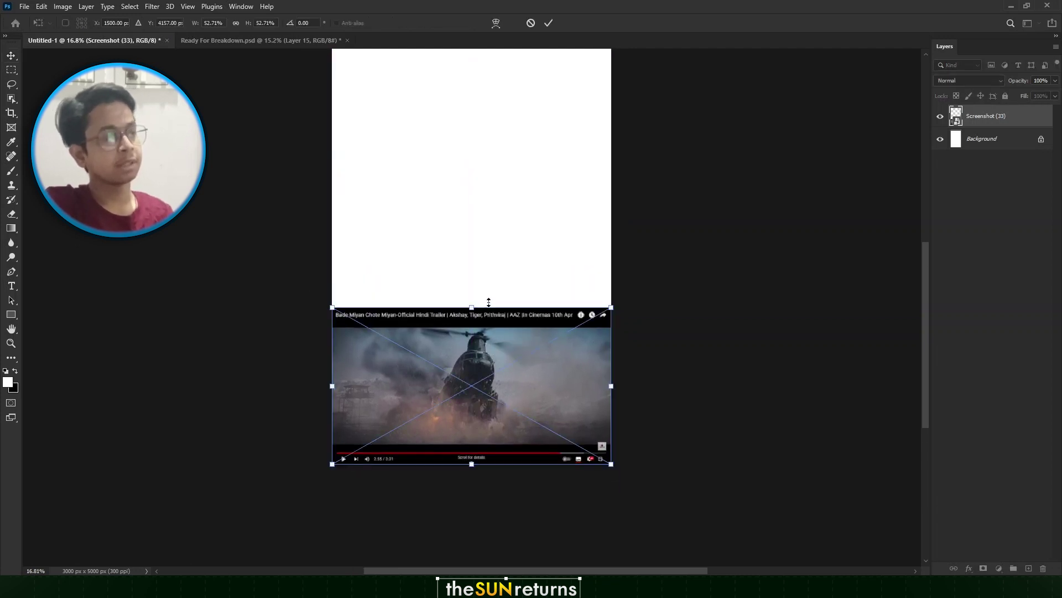
{"action": "left_click_drag", "start_coordinate": [473, 307], "coordinate": [487, 244]}
{"action": "left_click_drag", "start_coordinate": [490, 325], "coordinate": [494, 300]}
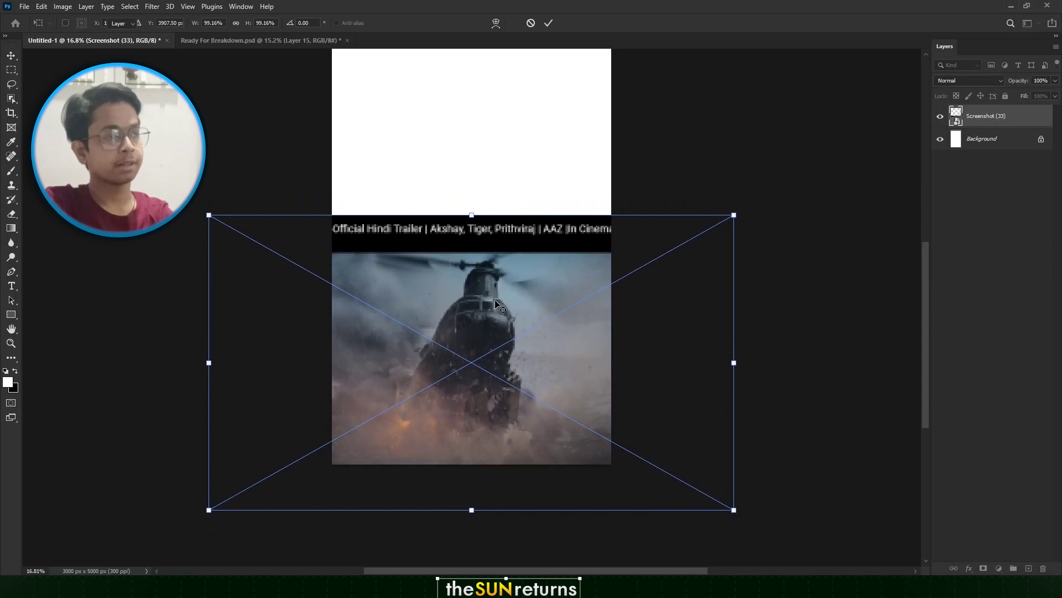
{"action": "key", "text": "Return"}
{"action": "scroll", "coordinate": [506, 285], "scroll_direction": "down", "scroll_amount": 2}
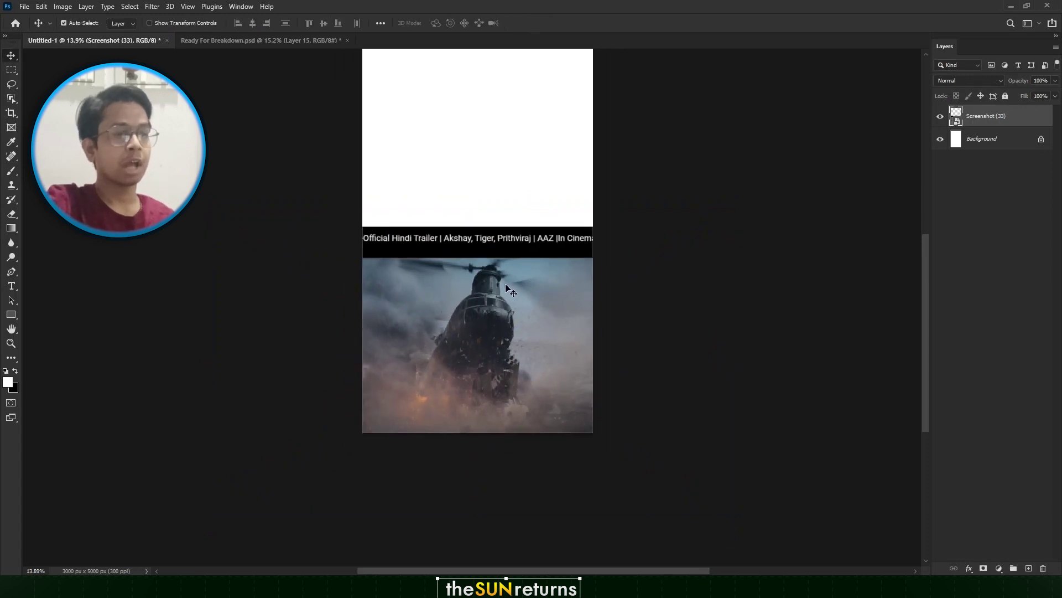
Add a layer mask to the Screenshot (33) layer and choose the Brush tool
{"action": "left_click", "coordinate": [983, 569]}
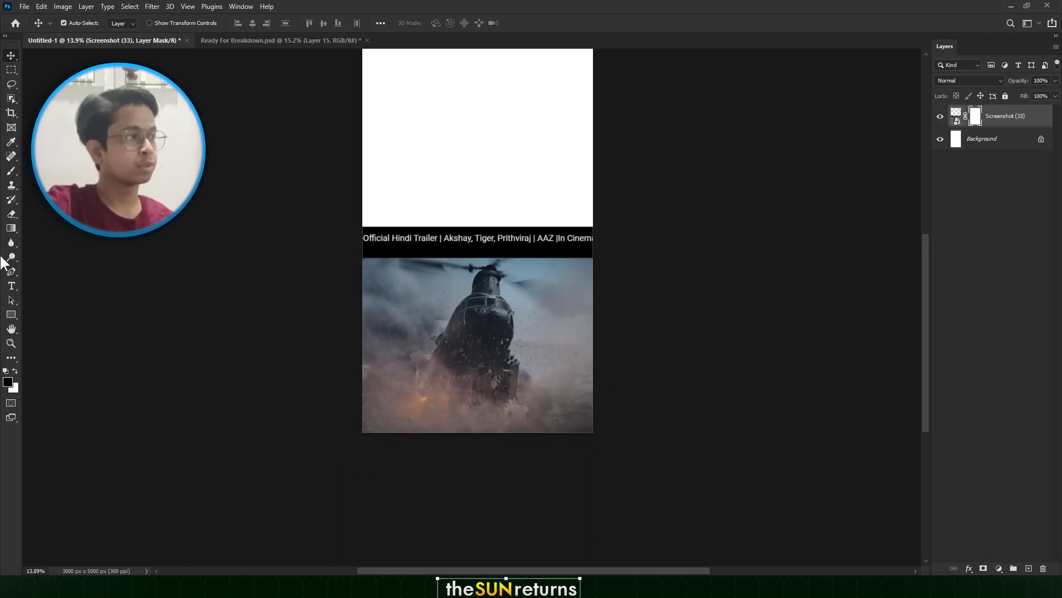
{"action": "left_click", "coordinate": [14, 167]}
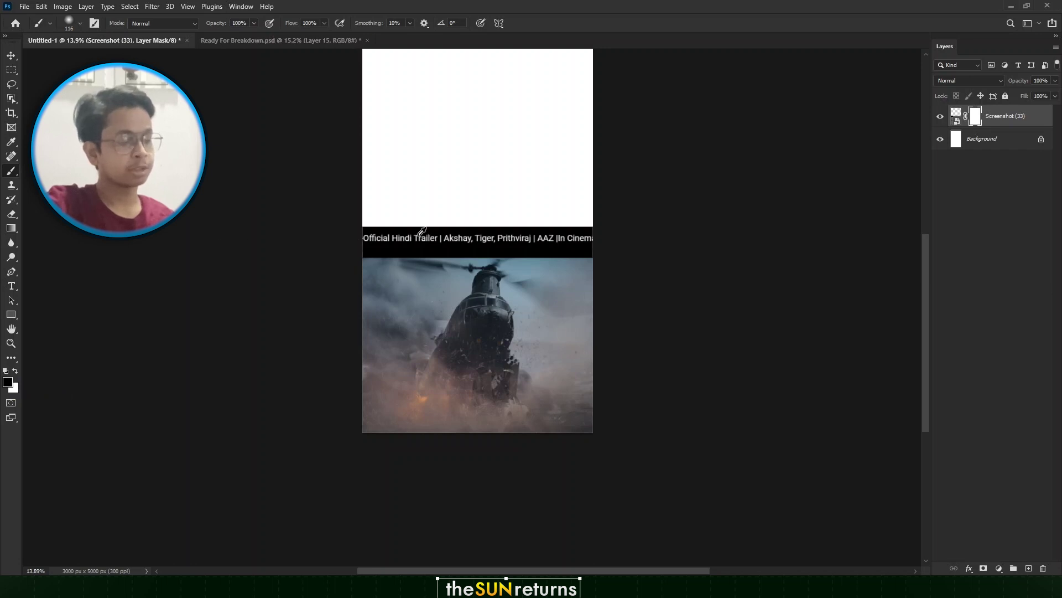
{"action": "left_click_drag", "start_coordinate": [418, 236], "coordinate": [465, 234]}
{"action": "mouse_move", "coordinate": [357, 241]}
{"action": "left_mouse_down"}
{"action": "mouse_move", "coordinate": [637, 217]}
{"action": "mouse_move", "coordinate": [287, 235]}
{"action": "mouse_move", "coordinate": [524, 223]}
{"action": "left_mouse_up"}
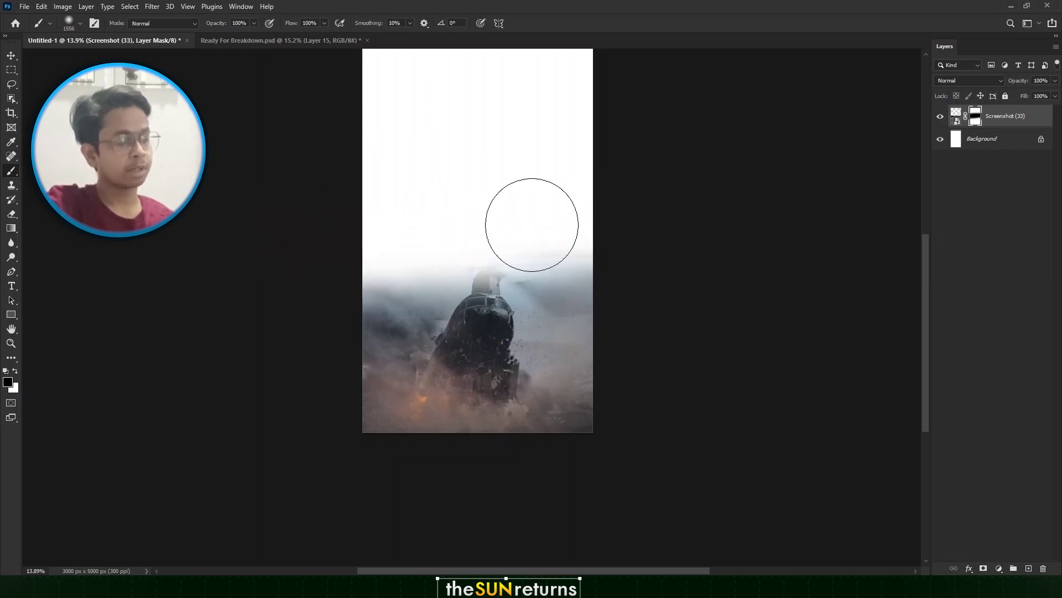
{"action": "key", "text": "ctrl+z"}
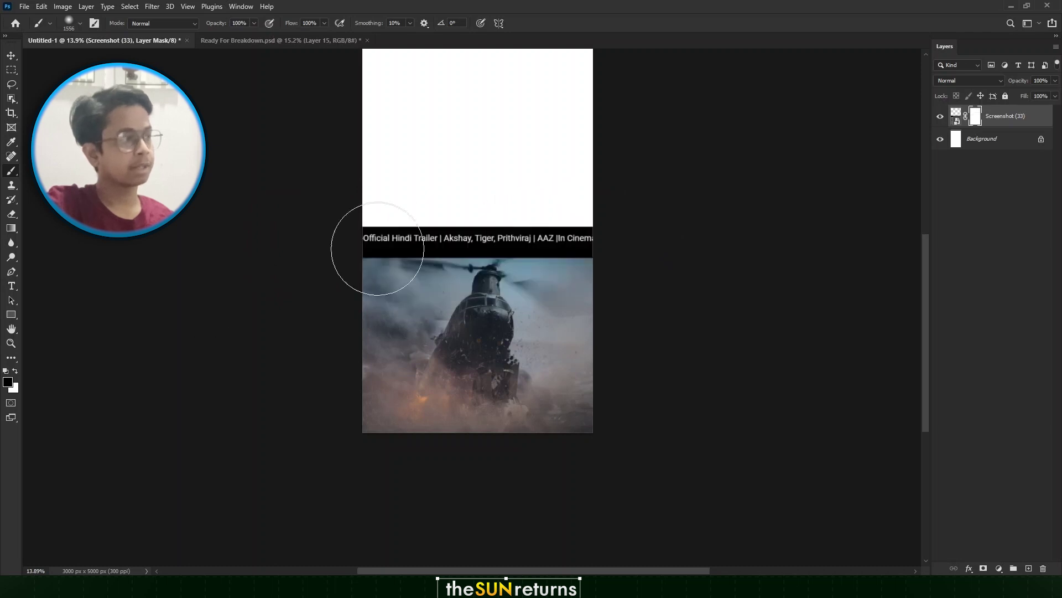
{"action": "left_click", "coordinate": [15, 371]}
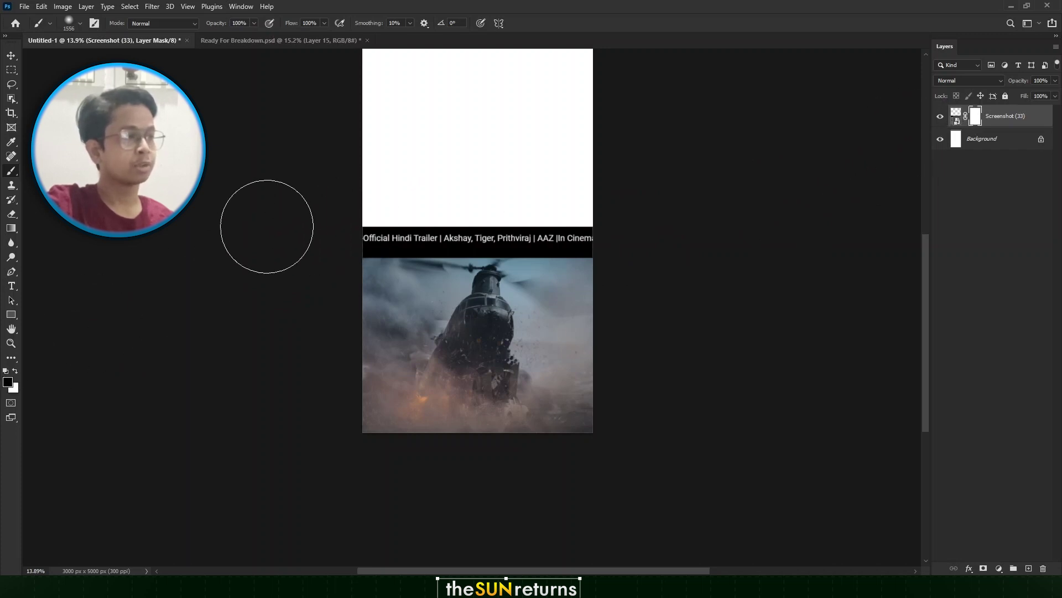
{"action": "mouse_move", "coordinate": [265, 225]}
{"action": "left_mouse_down"}
{"action": "mouse_move", "coordinate": [669, 213]}
{"action": "mouse_move", "coordinate": [214, 223]}
{"action": "mouse_move", "coordinate": [677, 226]}
{"action": "mouse_move", "coordinate": [374, 225]}
{"action": "left_mouse_up"}
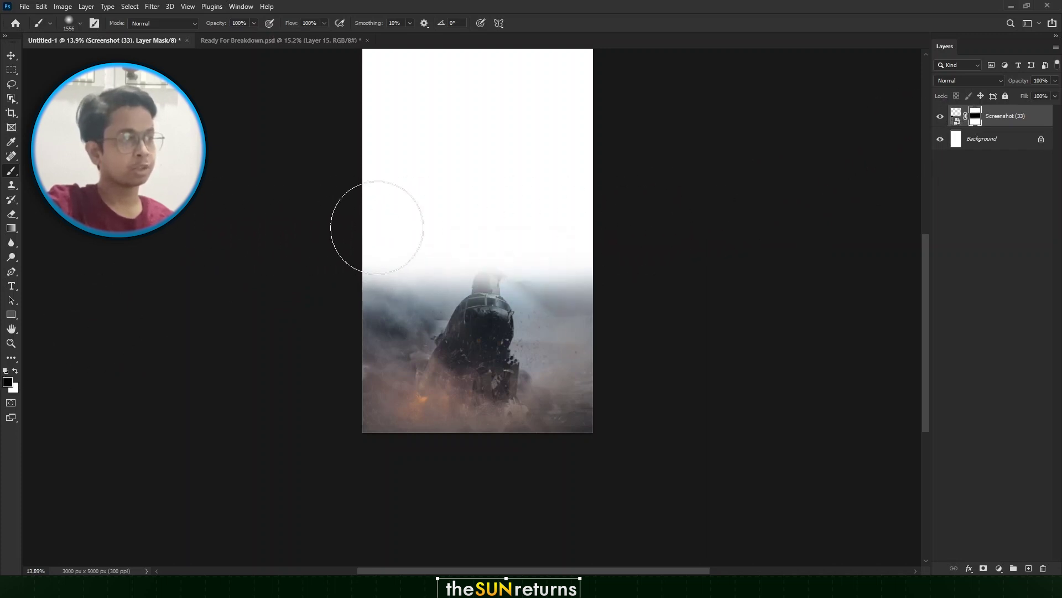
{"action": "key", "text": "ctrl+z"}
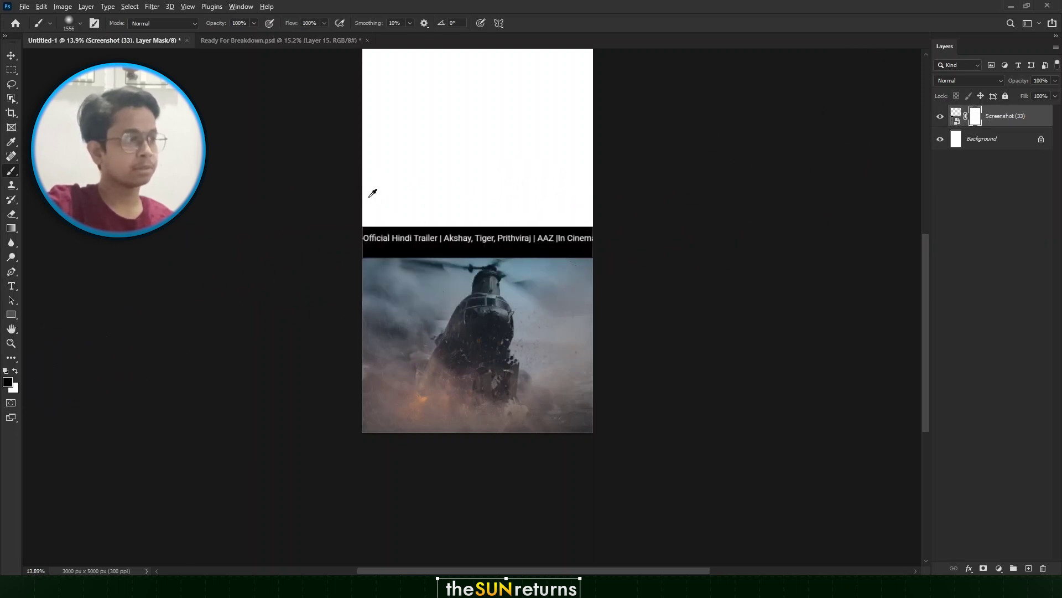
{"action": "mouse_move", "coordinate": [392, 196]}
{"action": "left_mouse_down"}
{"action": "mouse_move", "coordinate": [543, 187]}
{"action": "mouse_move", "coordinate": [292, 186]}
{"action": "left_mouse_up"}
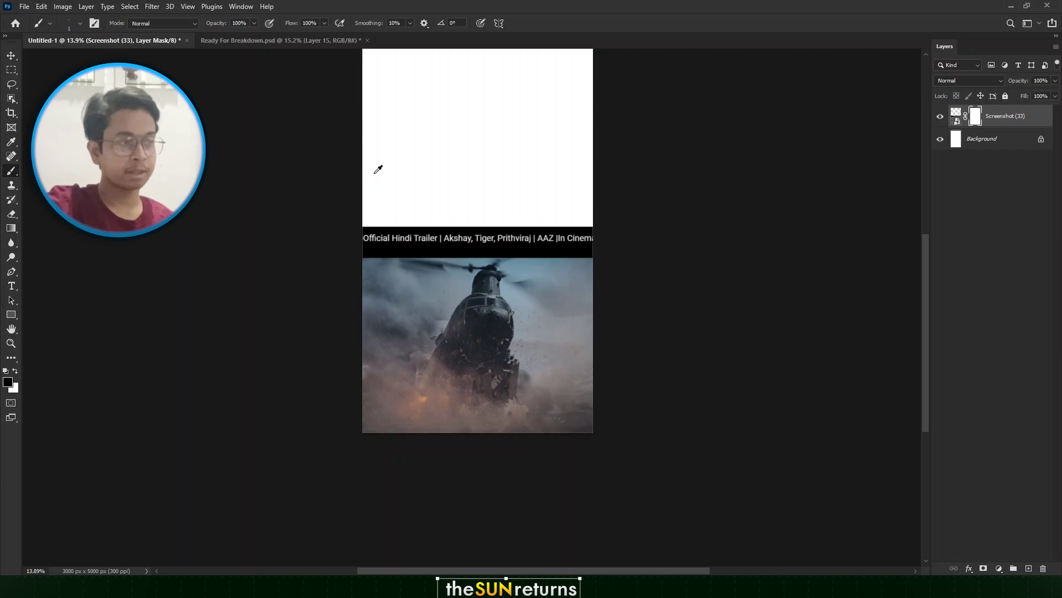
Set a soft black brush of about 1904 px and paint the mask across the screenshot's upper edge to hide the title strip
{"action": "mouse_move", "coordinate": [394, 177]}
{"action": "left_mouse_down"}
{"action": "mouse_move", "coordinate": [687, 188]}
{"action": "mouse_move", "coordinate": [530, 184]}
{"action": "mouse_move", "coordinate": [483, 84]}
{"action": "left_mouse_up"}
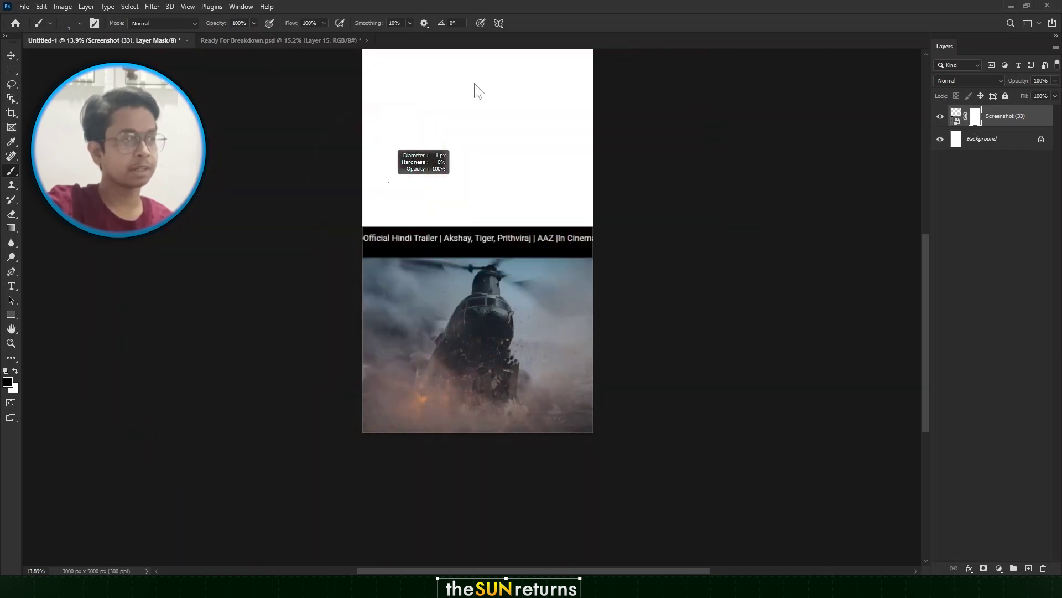
{"action": "mouse_move", "coordinate": [443, 119]}
{"action": "left_mouse_down"}
{"action": "mouse_move", "coordinate": [627, 121]}
{"action": "mouse_move", "coordinate": [416, 130]}
{"action": "mouse_move", "coordinate": [521, 138]}
{"action": "mouse_move", "coordinate": [451, 136]}
{"action": "left_mouse_up"}
{"action": "scroll", "coordinate": [465, 166], "scroll_direction": "up", "scroll_amount": 1}
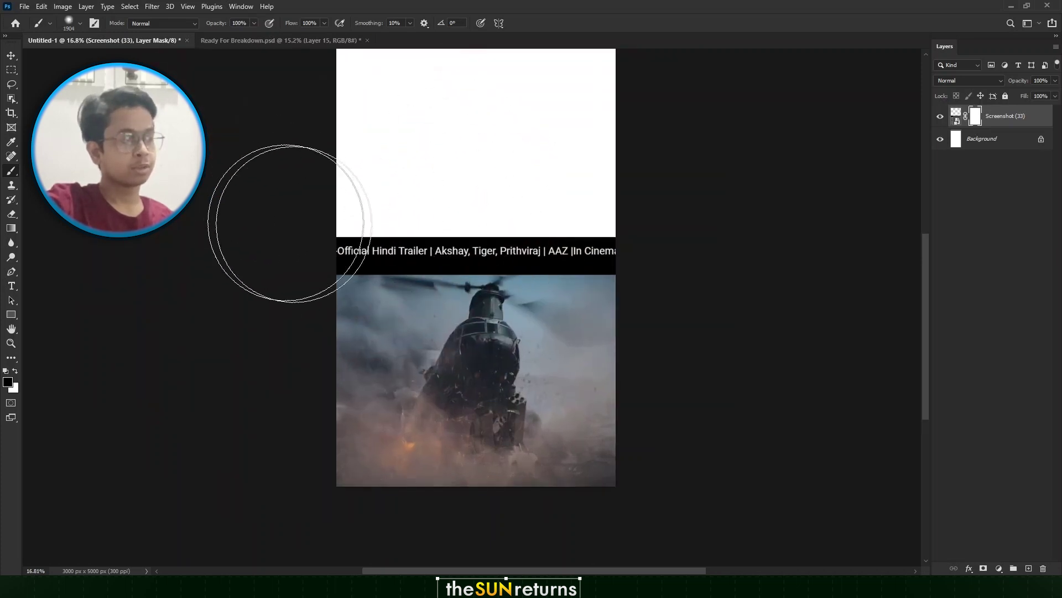
{"action": "left_click_drag", "start_coordinate": [326, 233], "coordinate": [623, 232]}
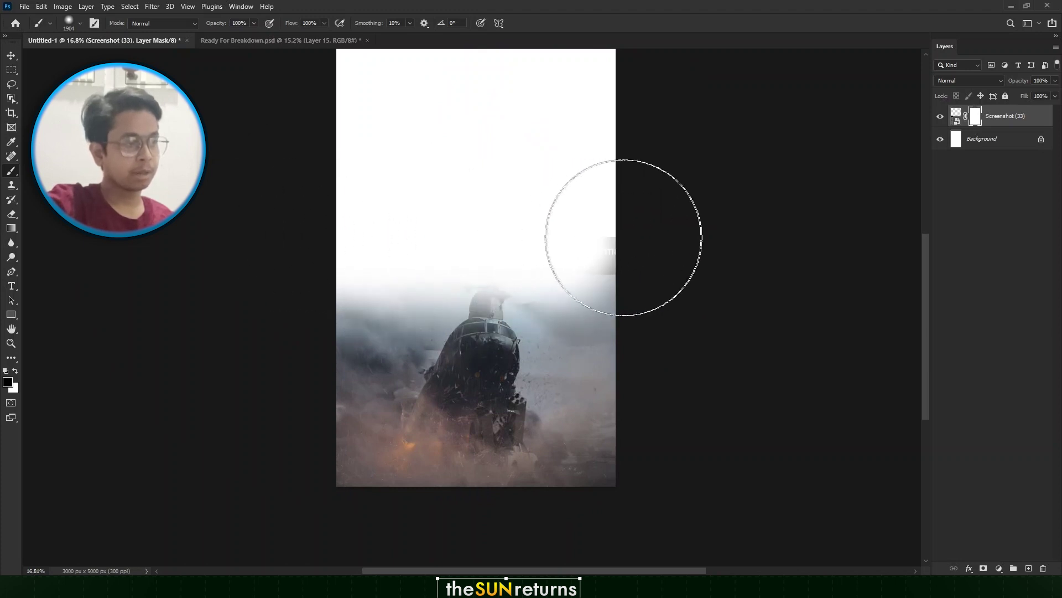
{"action": "scroll", "coordinate": [539, 201], "scroll_direction": "down", "scroll_amount": 1}
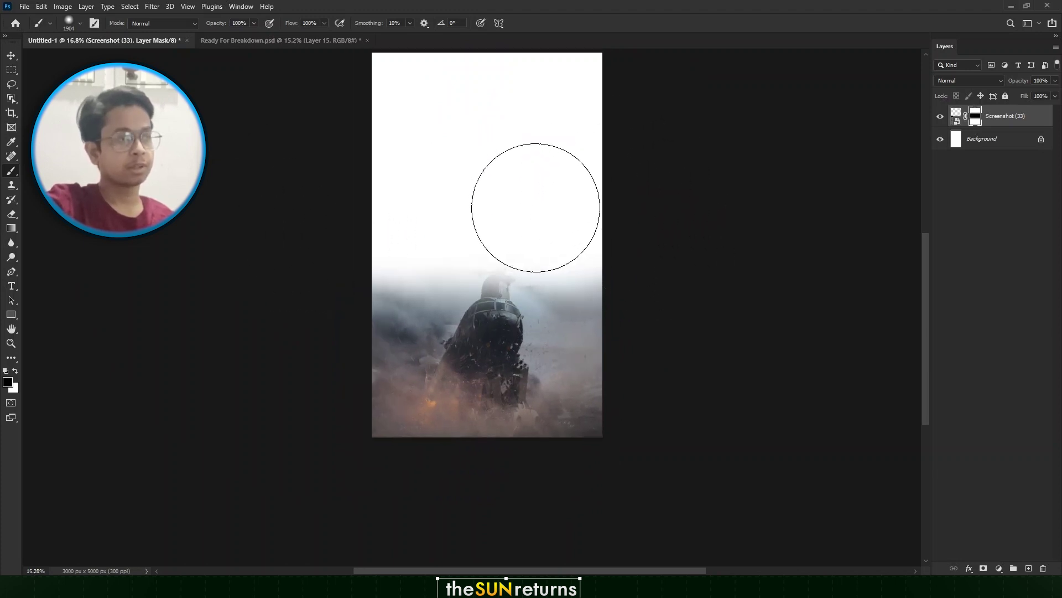
{"action": "left_click_drag", "start_coordinate": [547, 251], "coordinate": [530, 273]}
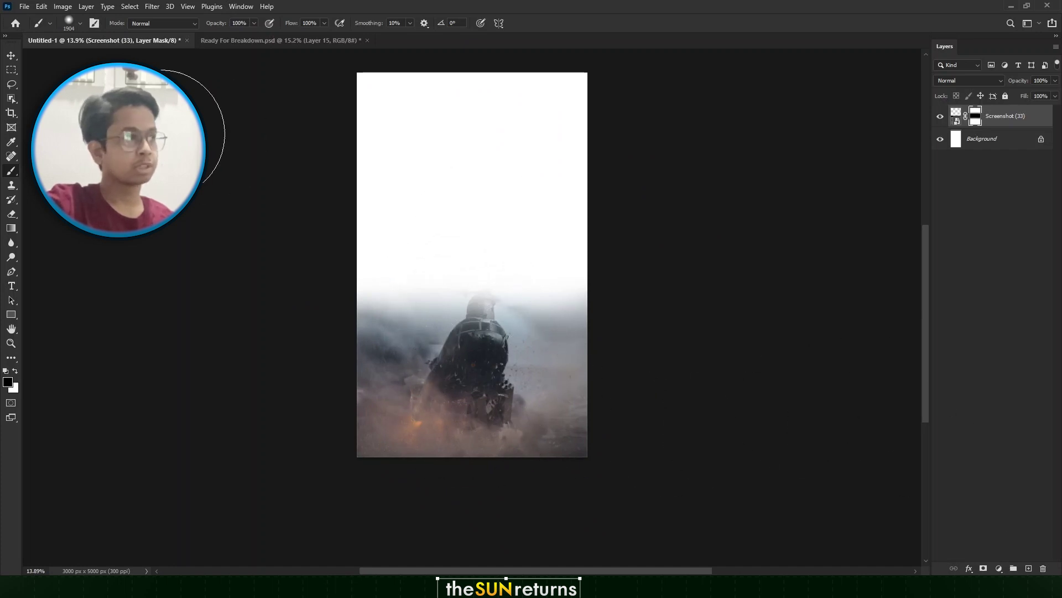
{"action": "left_click", "coordinate": [13, 55]}
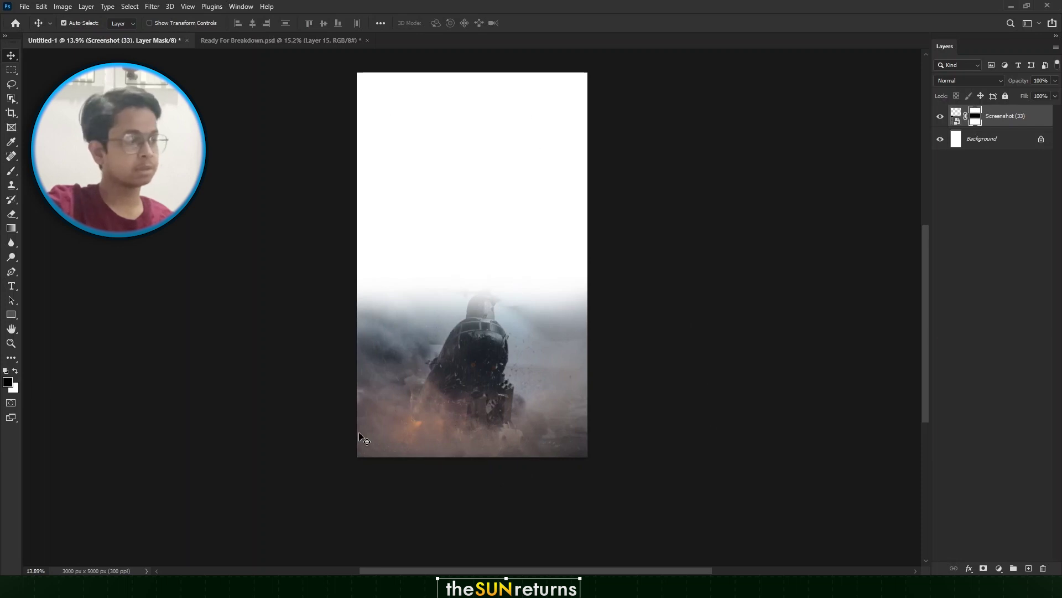
Place the clouds image from the BG and PNG folder, scaled to about 71%, over the upper part of the canvas
{"action": "key", "text": "alt+Tab"}
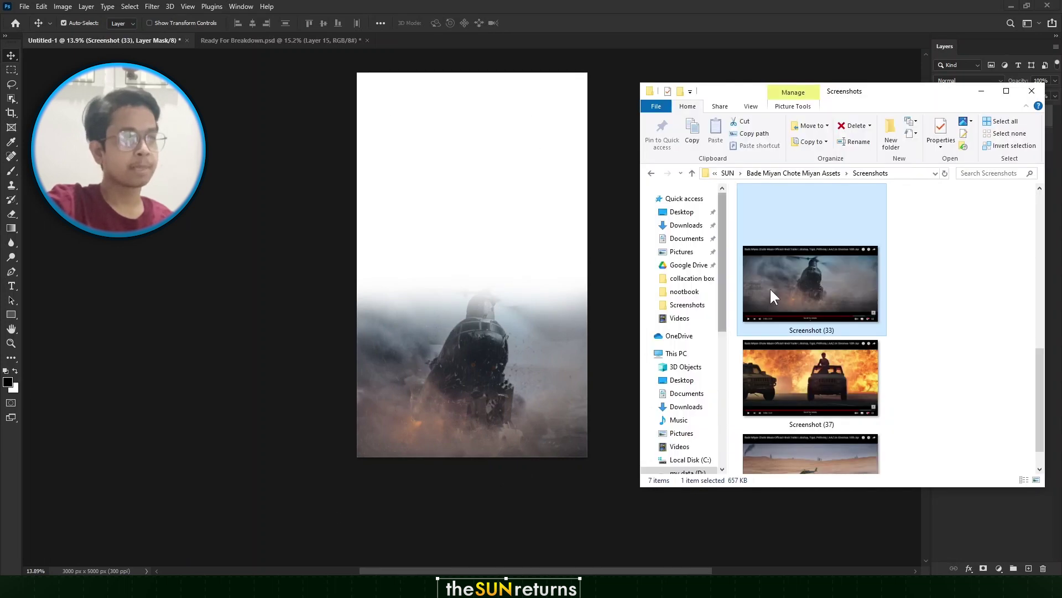
{"action": "left_click", "coordinate": [691, 173]}
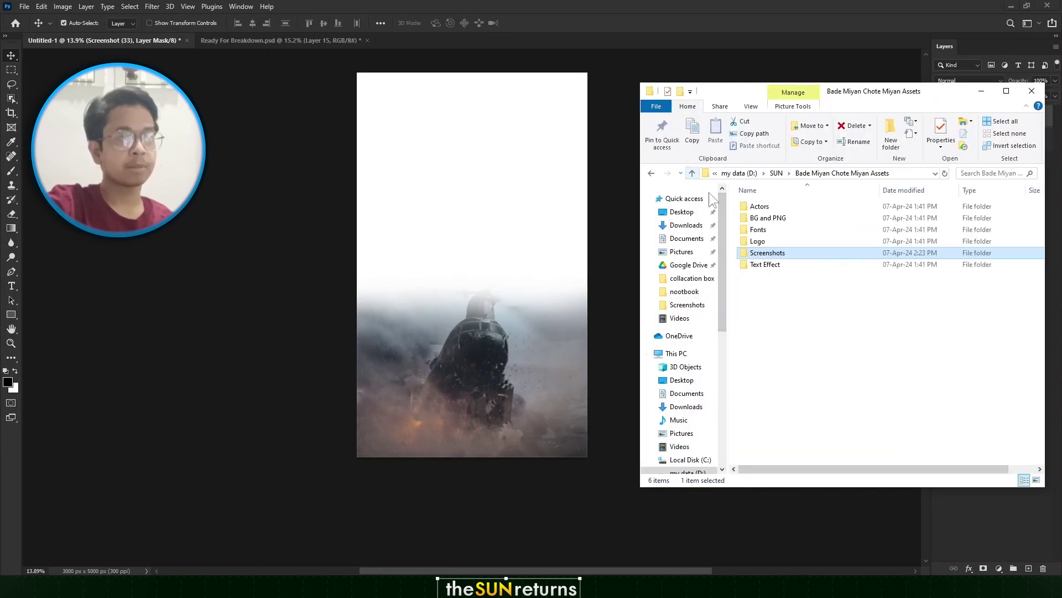
{"action": "double_click", "coordinate": [767, 219]}
{"action": "left_click_drag", "start_coordinate": [899, 226], "coordinate": [476, 118]}
{"action": "left_click_drag", "start_coordinate": [500, 256], "coordinate": [508, 157]}
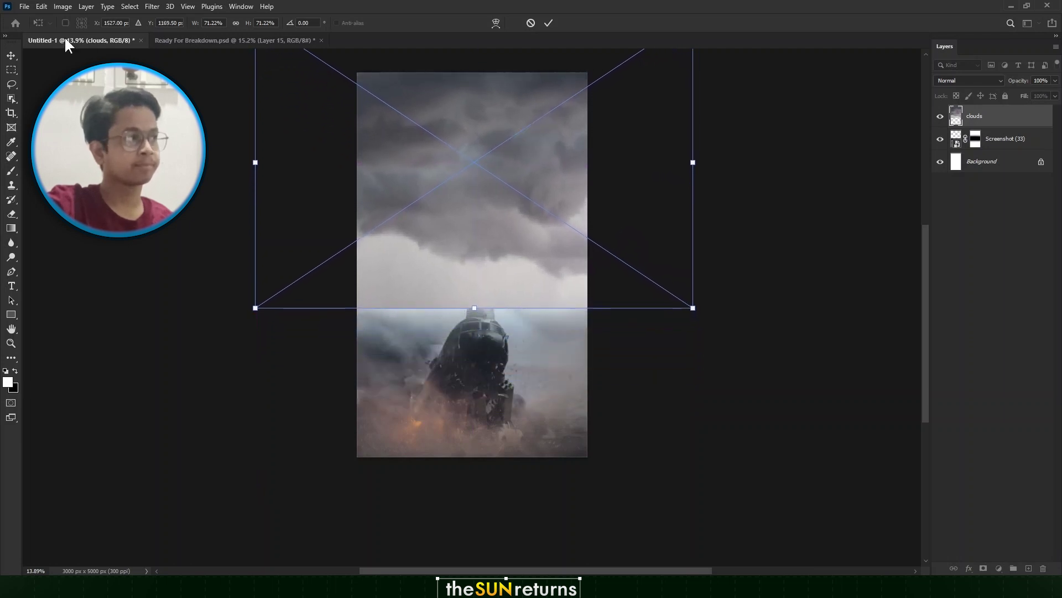
{"action": "key", "text": "Return"}
{"action": "scroll", "coordinate": [382, 220], "scroll_direction": "up", "scroll_amount": 2}
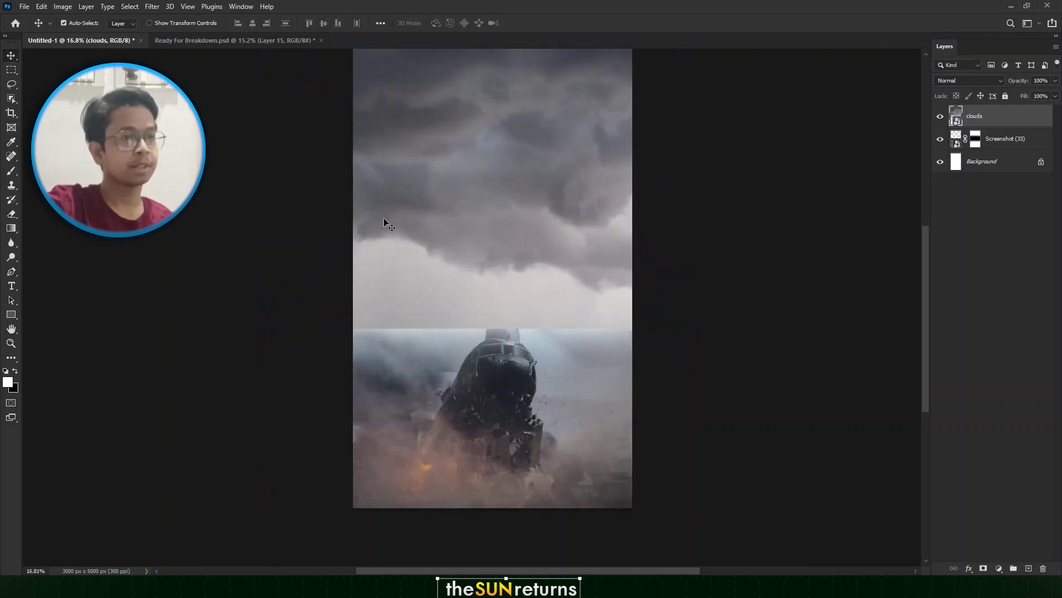
Move the clouds layer below Screenshot (33), and fade out its hard lower edge with a soft black brush on a new layer mask
{"action": "left_click_drag", "start_coordinate": [984, 117], "coordinate": [980, 146]}
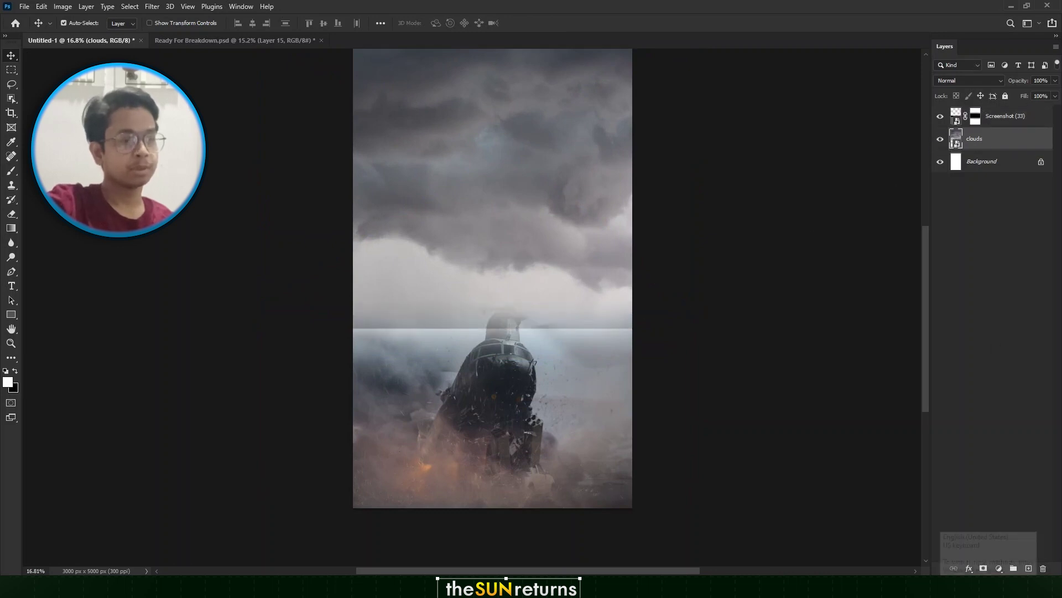
{"action": "left_click", "coordinate": [983, 568]}
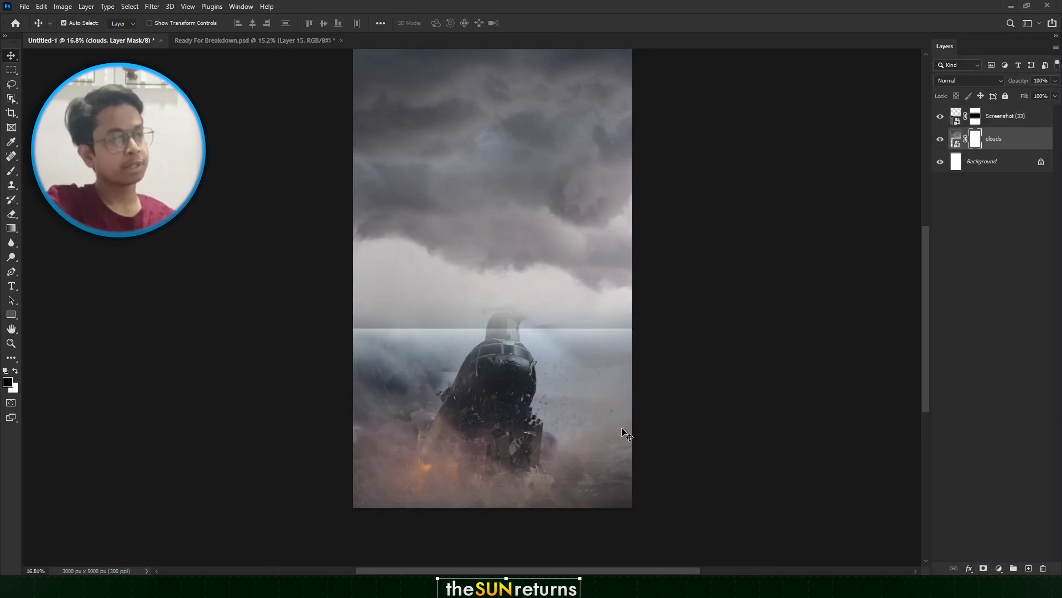
{"action": "key", "text": "b"}
{"action": "left_click_drag", "start_coordinate": [426, 348], "coordinate": [747, 333]}
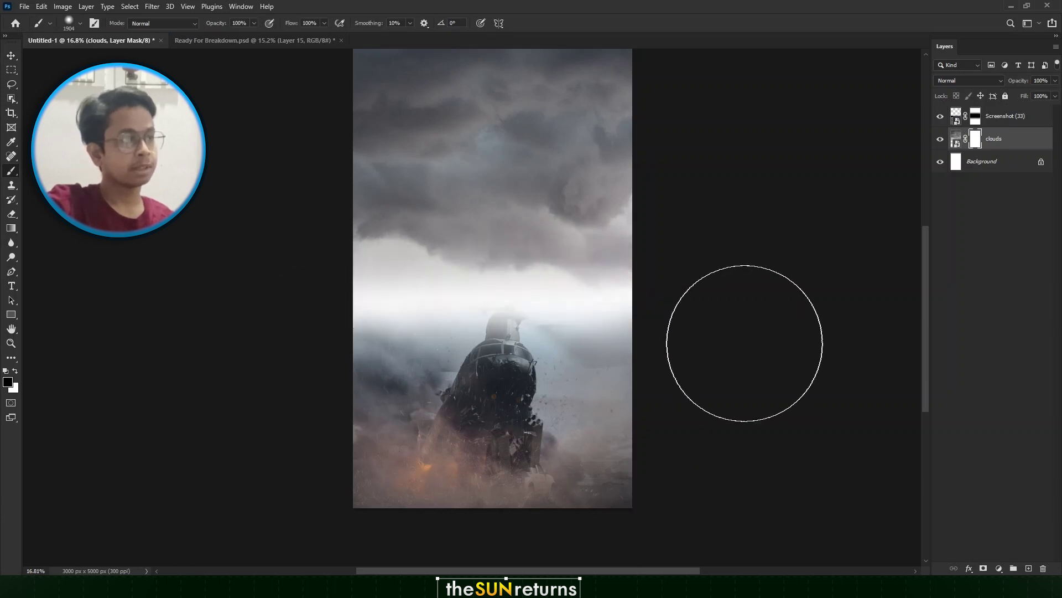
{"action": "key", "text": "v"}
{"action": "scroll", "coordinate": [376, 221], "scroll_direction": "down", "scroll_amount": 2}
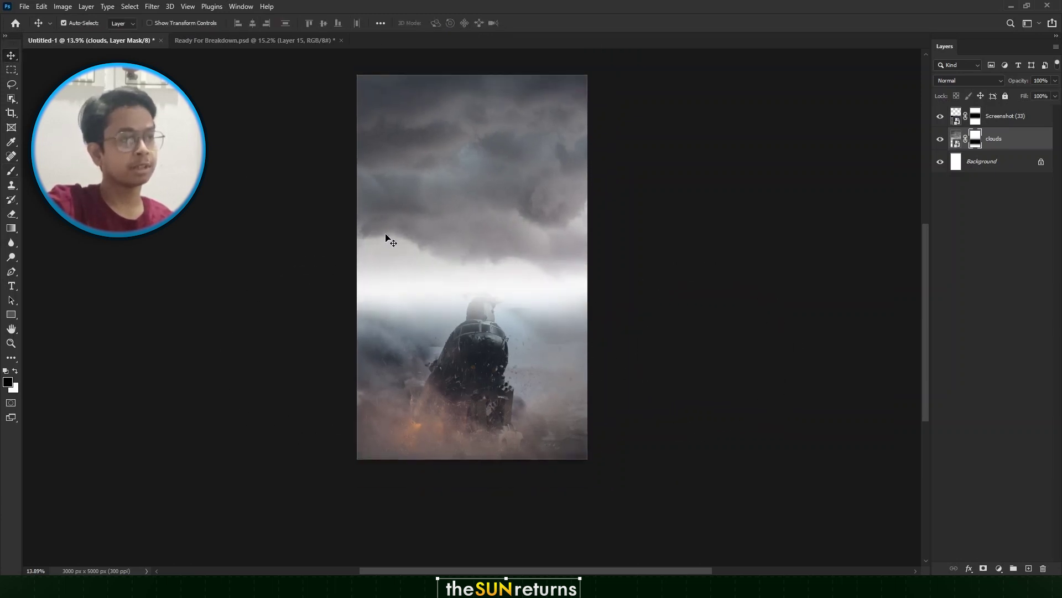
Place image 7 from the Actors folder above Screenshot (33), enlarge it beyond the canvas width and move it up
{"action": "left_click", "coordinate": [956, 116]}
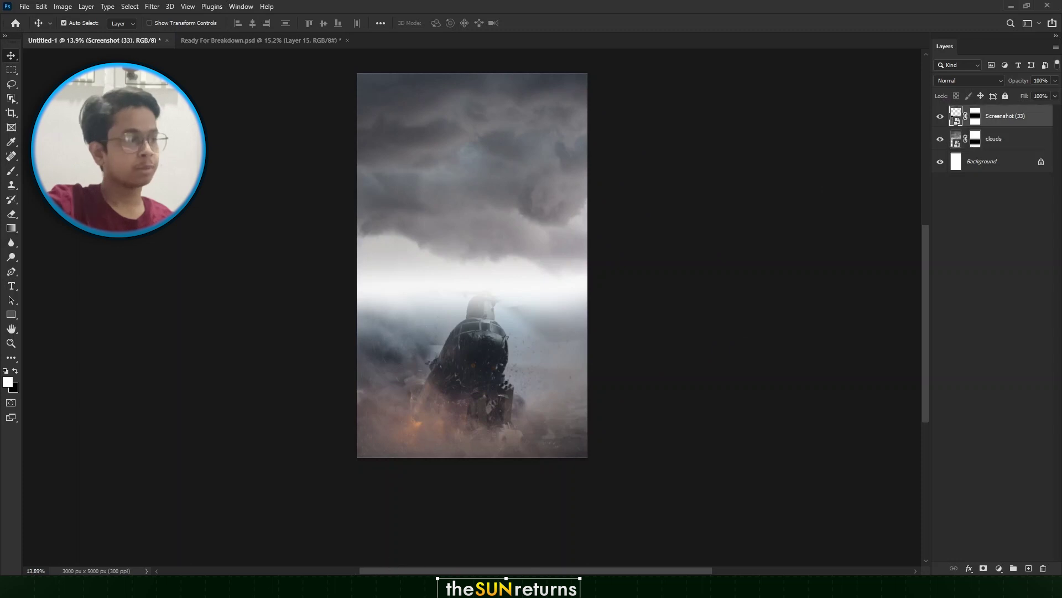
{"action": "key", "text": "alt+Tab"}
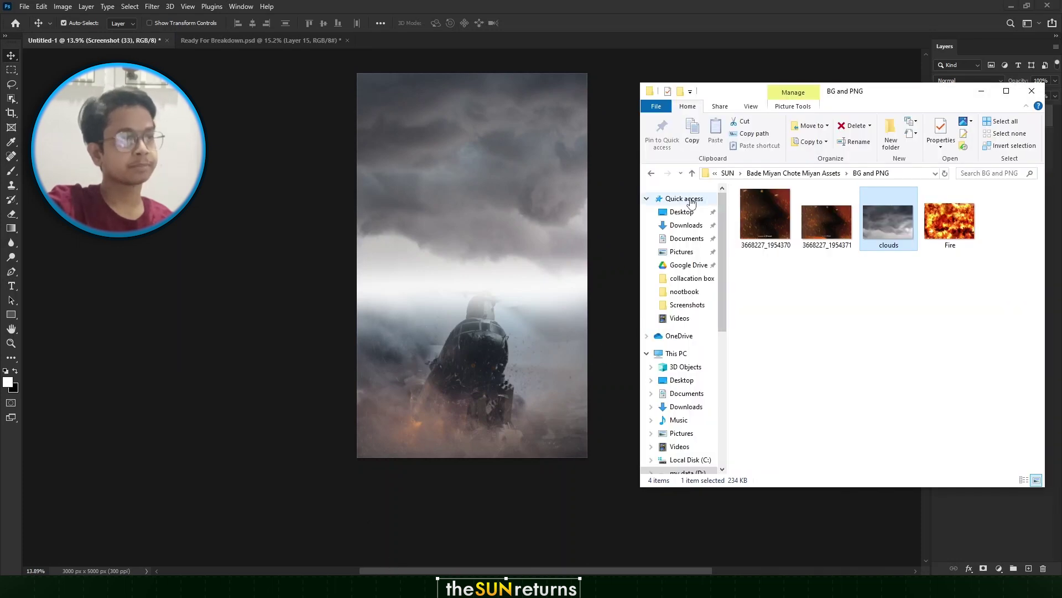
{"action": "left_click", "coordinate": [692, 173]}
{"action": "double_click", "coordinate": [770, 205]}
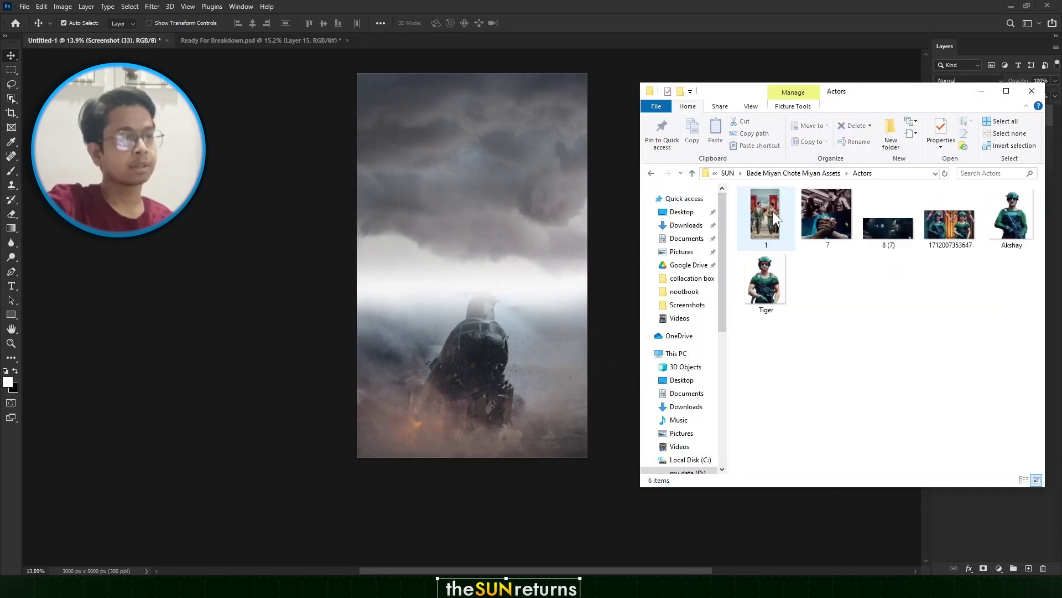
{"action": "left_click_drag", "start_coordinate": [808, 224], "coordinate": [473, 222]}
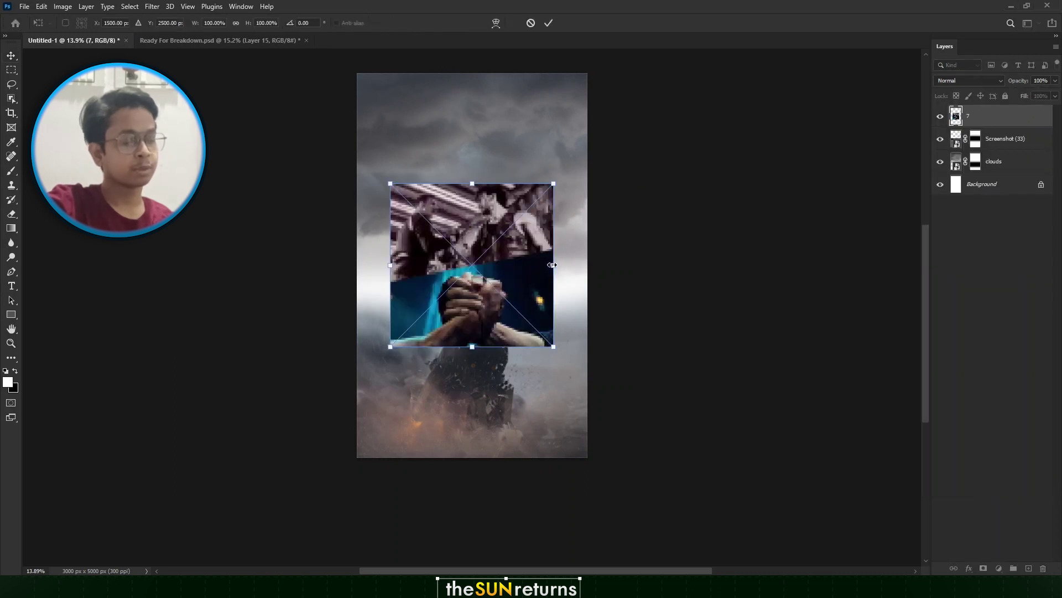
{"action": "left_click_drag", "start_coordinate": [552, 265], "coordinate": [636, 265]}
{"action": "left_click_drag", "start_coordinate": [564, 295], "coordinate": [558, 210]}
{"action": "left_click", "coordinate": [13, 57]}
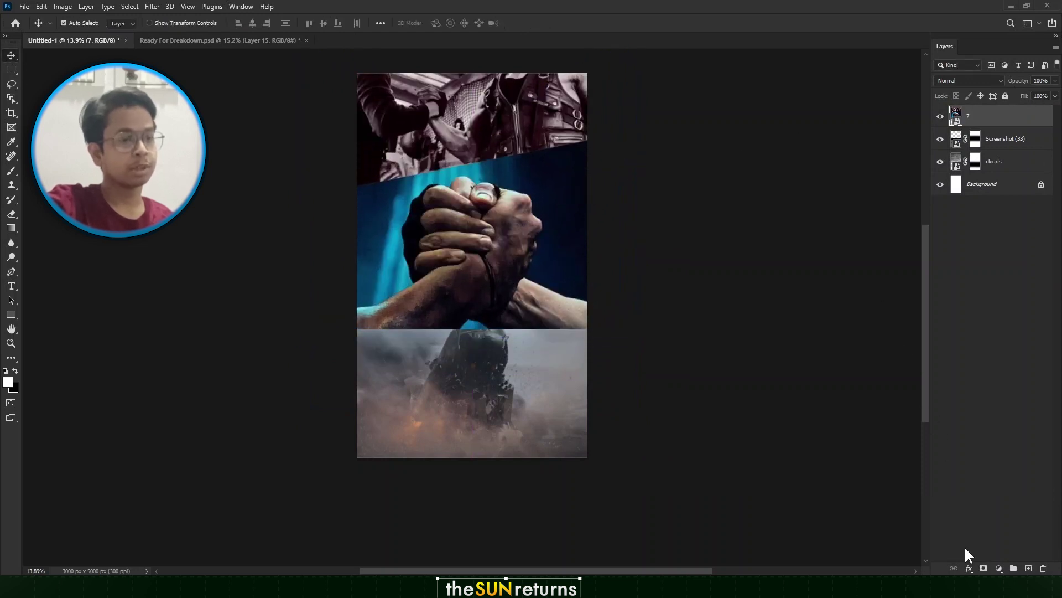
Add a layer mask to layer 7 and paint out the strip of figures above the clasped hands with a soft black brush
{"action": "left_click", "coordinate": [983, 567]}
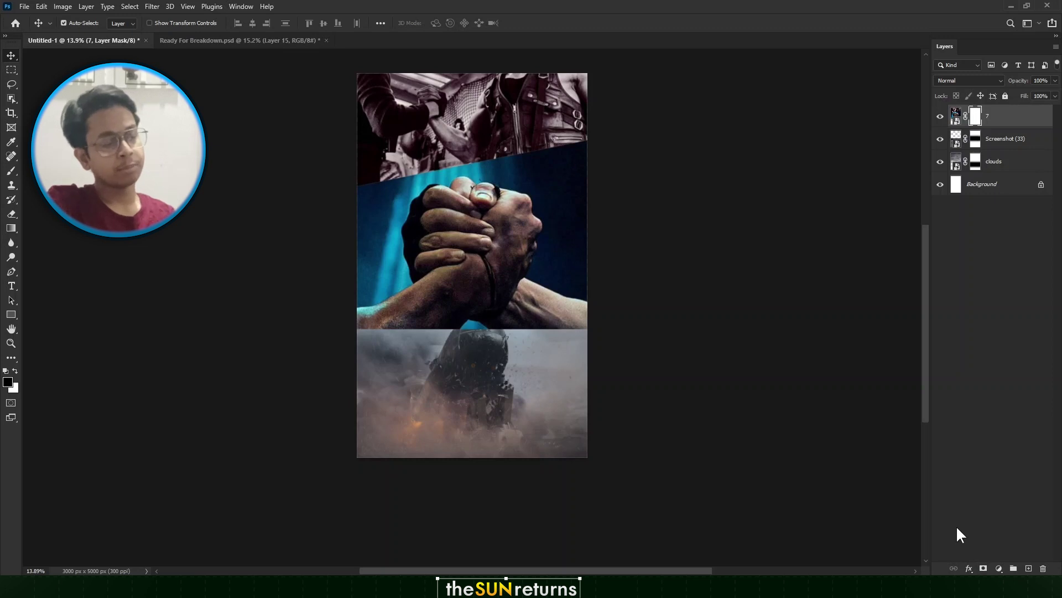
{"action": "key", "text": "b"}
{"action": "left_click_drag", "start_coordinate": [492, 216], "coordinate": [531, 310]}
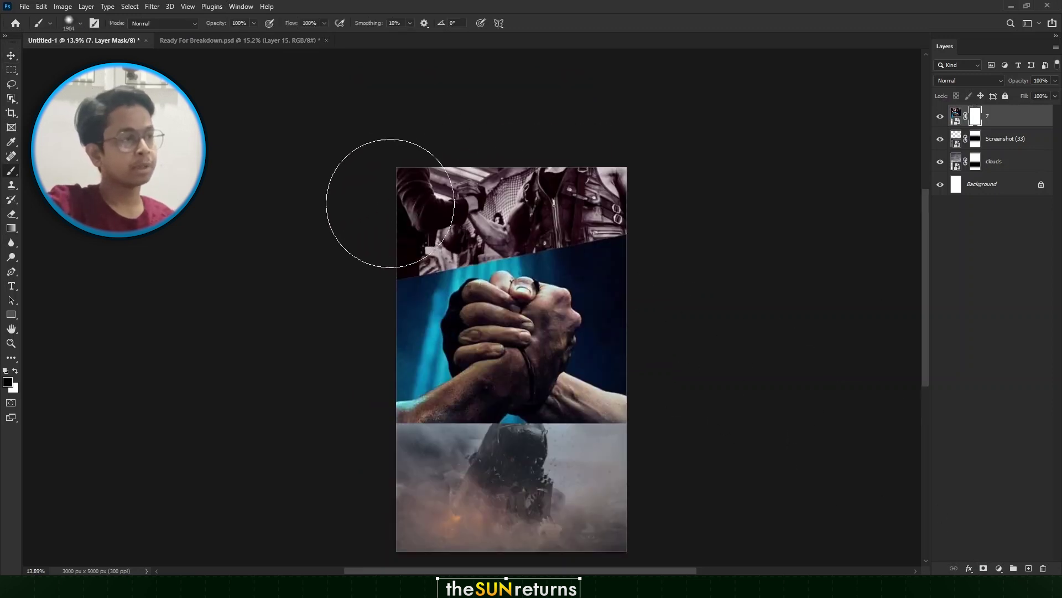
{"action": "left_click_drag", "start_coordinate": [391, 203], "coordinate": [637, 159]}
{"action": "scroll", "coordinate": [510, 218], "scroll_direction": "up", "scroll_amount": 6}
{"action": "left_click_drag", "start_coordinate": [589, 196], "coordinate": [505, 198]}
{"action": "mouse_move", "coordinate": [678, 209]}
{"action": "left_mouse_down"}
{"action": "mouse_move", "coordinate": [674, 218]}
{"action": "mouse_move", "coordinate": [729, 204]}
{"action": "left_mouse_up"}
Mask out the remaining figure fragments along the slanted edge above the hands with a smaller soft brush, starting at about 883 px
{"action": "scroll", "coordinate": [581, 221], "scroll_direction": "up", "scroll_amount": 5}
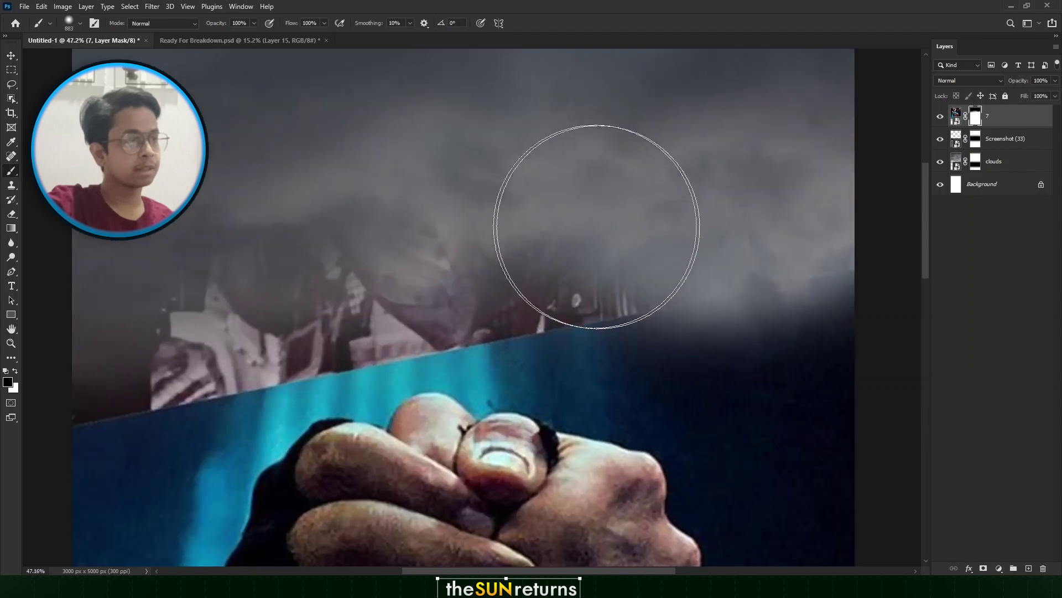
{"action": "left_click_drag", "start_coordinate": [624, 225], "coordinate": [545, 235]}
{"action": "mouse_move", "coordinate": [498, 301]}
{"action": "left_mouse_down"}
{"action": "mouse_move", "coordinate": [675, 289]}
{"action": "mouse_move", "coordinate": [375, 337]}
{"action": "mouse_move", "coordinate": [588, 256]}
{"action": "mouse_move", "coordinate": [627, 260]}
{"action": "mouse_move", "coordinate": [327, 341]}
{"action": "mouse_move", "coordinate": [531, 221]}
{"action": "left_mouse_up"}
{"action": "mouse_move", "coordinate": [567, 208]}
{"action": "left_mouse_down"}
{"action": "mouse_move", "coordinate": [685, 181]}
{"action": "mouse_move", "coordinate": [420, 185]}
{"action": "left_mouse_up"}
{"action": "scroll", "coordinate": [522, 182], "scroll_direction": "down", "scroll_amount": 8}
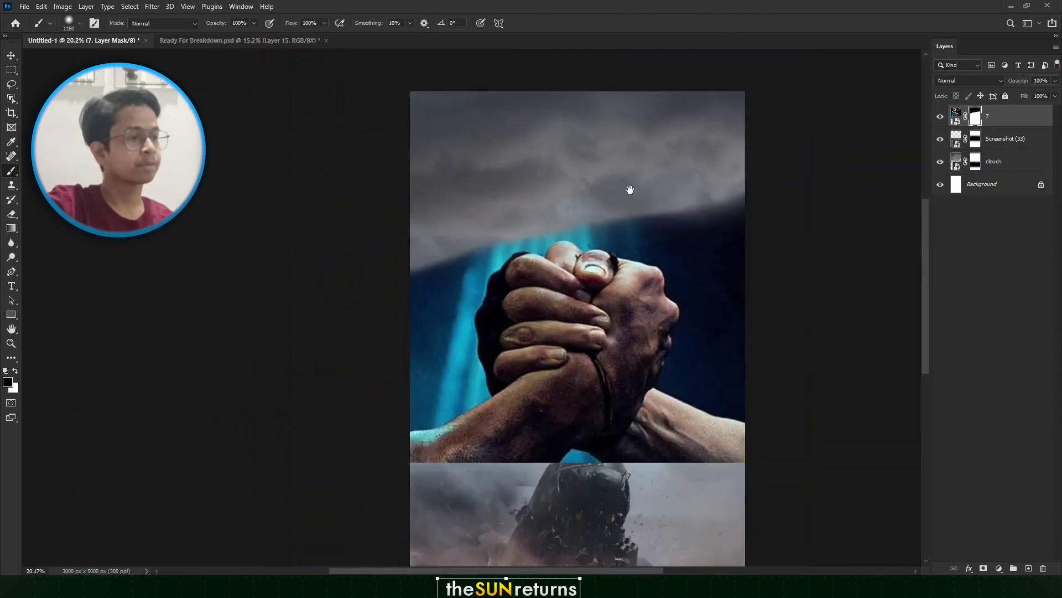
Fade the hard lower edge of the clasped hands image into the helicopter scene by painting black on layer 7's mask
{"action": "left_click_drag", "start_coordinate": [631, 189], "coordinate": [661, 53]}
{"action": "left_click_drag", "start_coordinate": [434, 337], "coordinate": [769, 335]}
{"action": "left_click", "coordinate": [11, 55]}
{"action": "scroll", "coordinate": [505, 182], "scroll_direction": "down", "scroll_amount": 4}
{"action": "mouse_move", "coordinate": [621, 60]}
{"action": "left_mouse_down"}
{"action": "mouse_move", "coordinate": [576, 119]}
{"action": "mouse_move", "coordinate": [535, 125]}
{"action": "mouse_move", "coordinate": [145, 128]}
{"action": "left_mouse_up"}
{"action": "scroll", "coordinate": [519, 157], "scroll_direction": "up", "scroll_amount": 4}
{"action": "key", "text": "b"}
{"action": "left_click", "coordinate": [11, 55]}
{"action": "scroll", "coordinate": [641, 315], "scroll_direction": "down", "scroll_amount": 2}
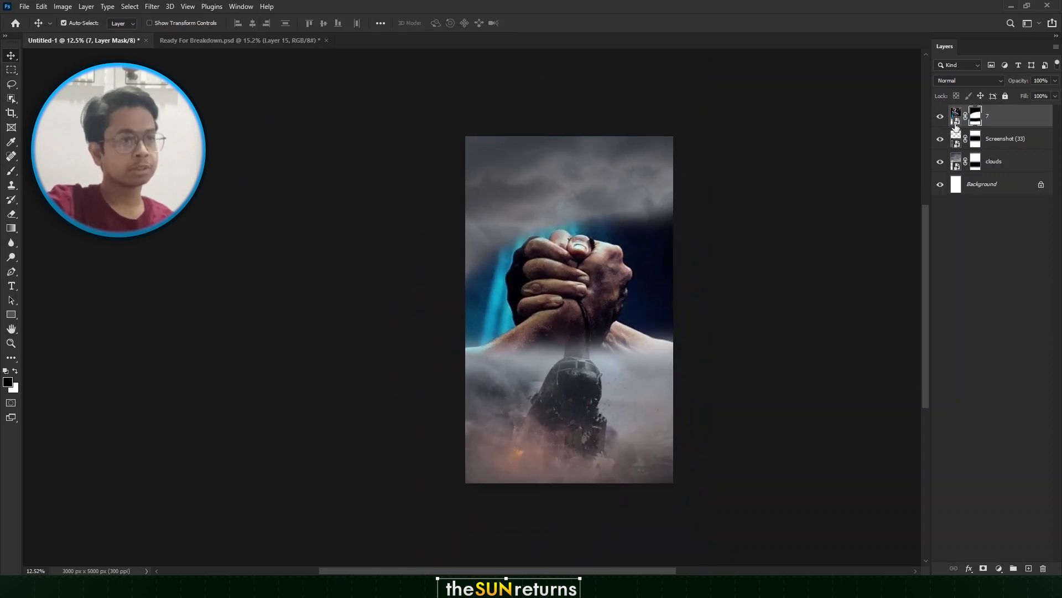
Add a Hue/Saturation adjustment clipped to layer 7 and set its saturation to -77
{"action": "left_click", "coordinate": [955, 121]}
{"action": "left_click", "coordinate": [999, 568]}
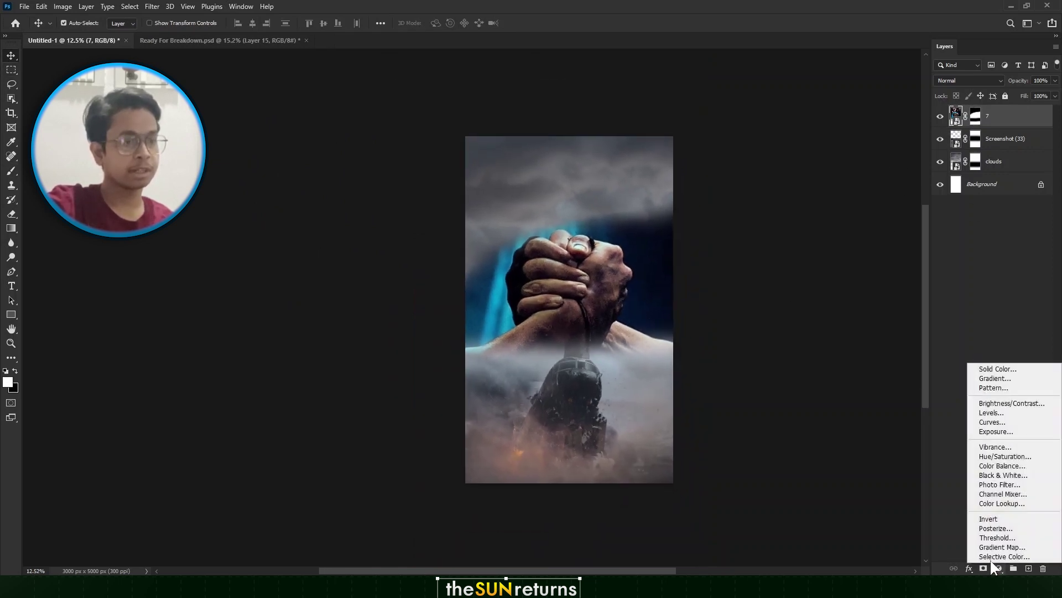
{"action": "left_click", "coordinate": [916, 466]}
{"action": "left_click", "coordinate": [999, 568]}
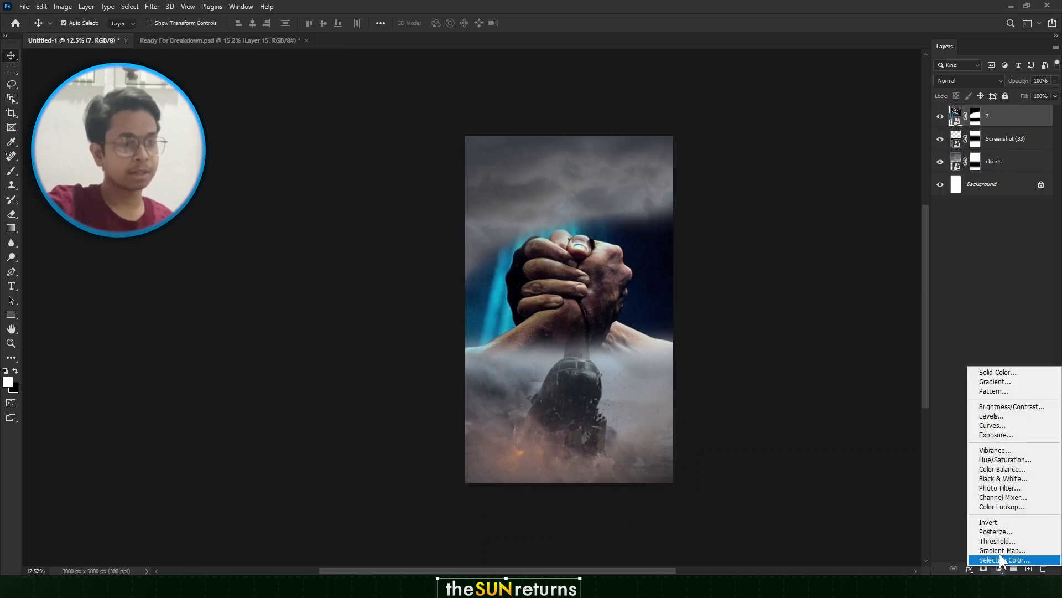
{"action": "left_click", "coordinate": [1004, 459]}
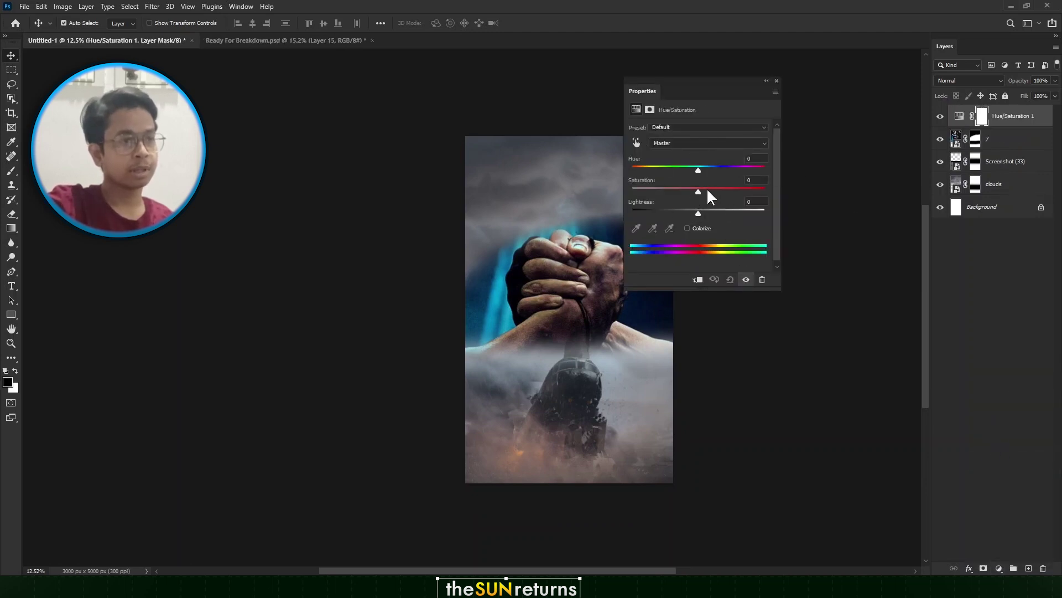
{"action": "left_click", "coordinate": [578, 271]}
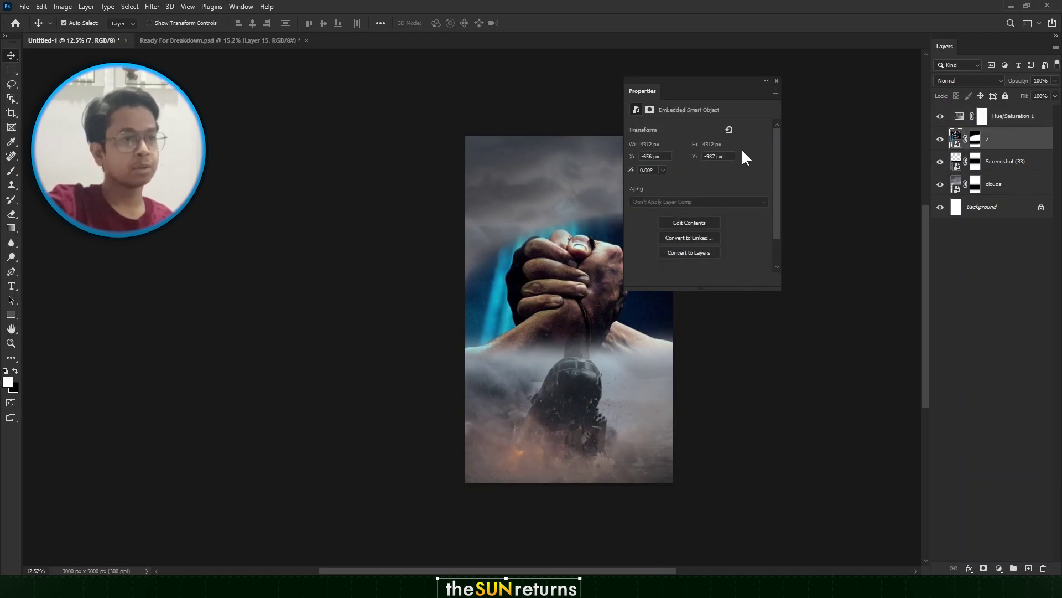
{"action": "left_click", "coordinate": [978, 118]}
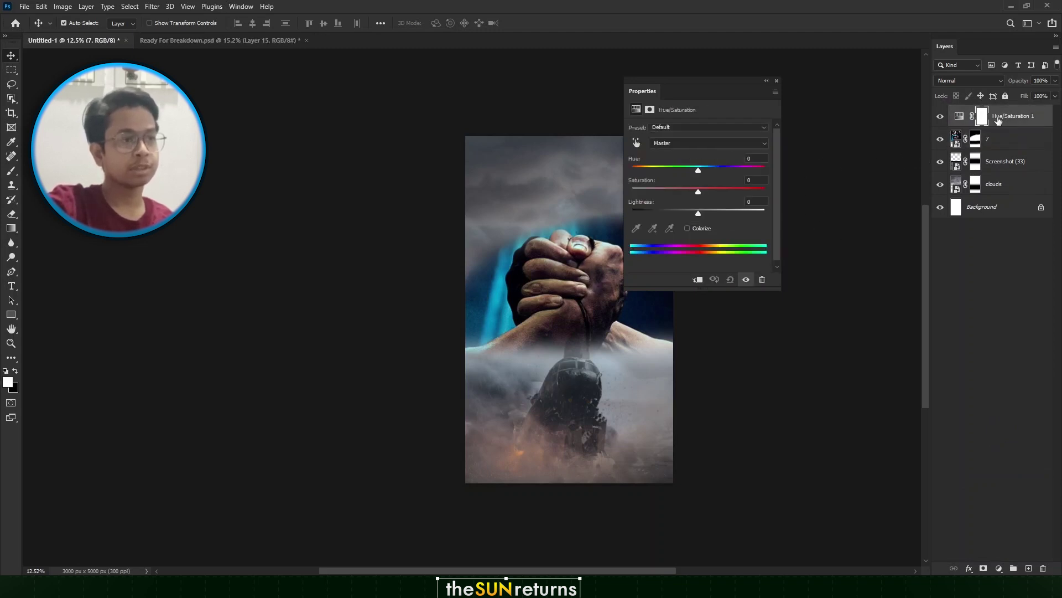
{"action": "left_click", "coordinate": [698, 280]}
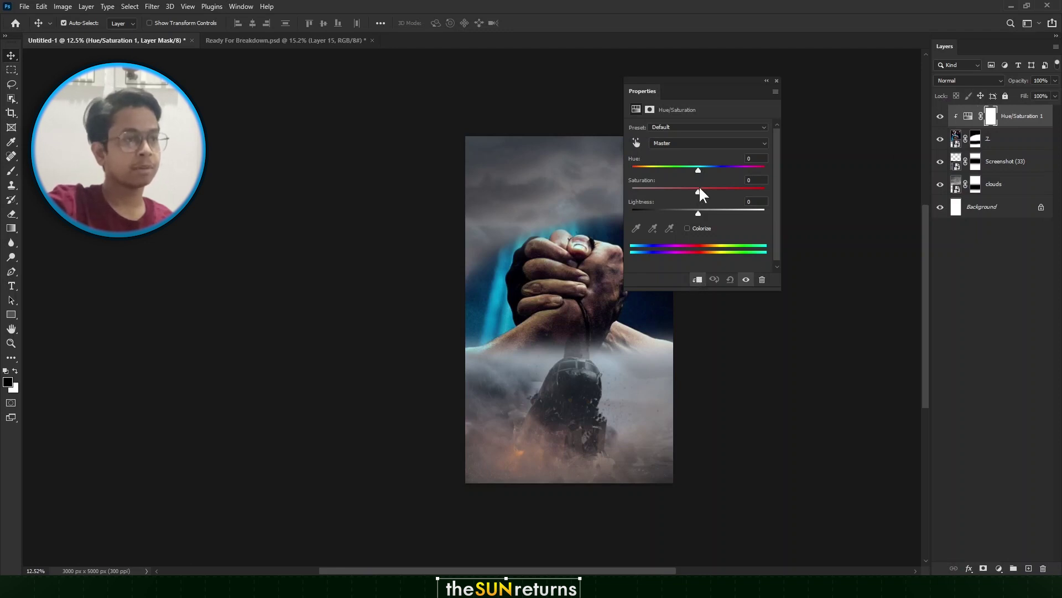
{"action": "left_click_drag", "start_coordinate": [699, 191], "coordinate": [647, 193]}
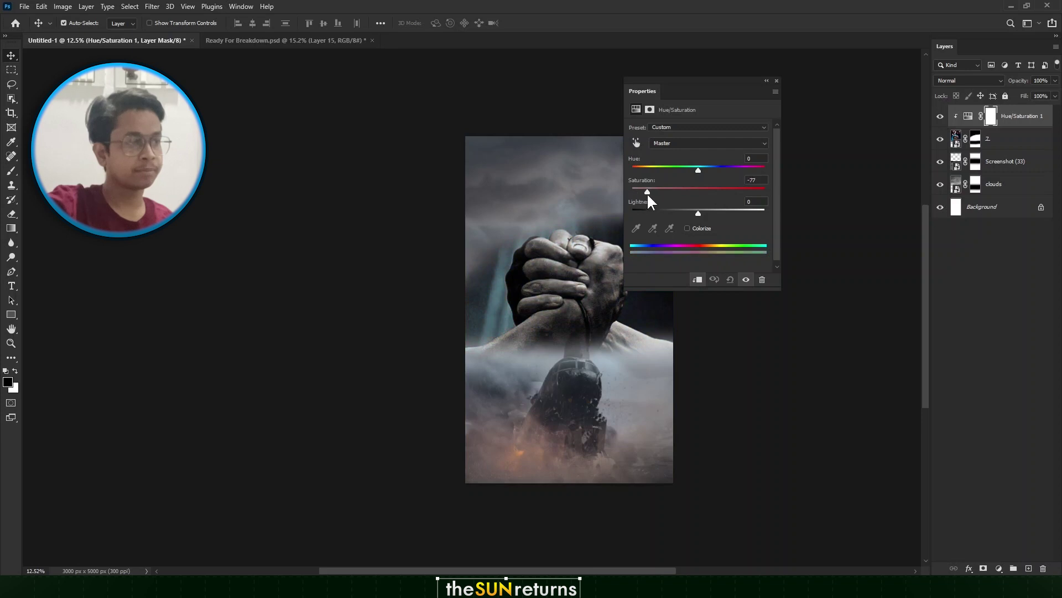
{"action": "left_click", "coordinate": [767, 81]}
Compare the clasped hands with and without the Hue/Saturation adjustment, close up and across the whole poster
{"action": "scroll", "coordinate": [555, 288], "scroll_direction": "up", "scroll_amount": 7}
{"action": "left_click_drag", "start_coordinate": [597, 279], "coordinate": [534, 286]}
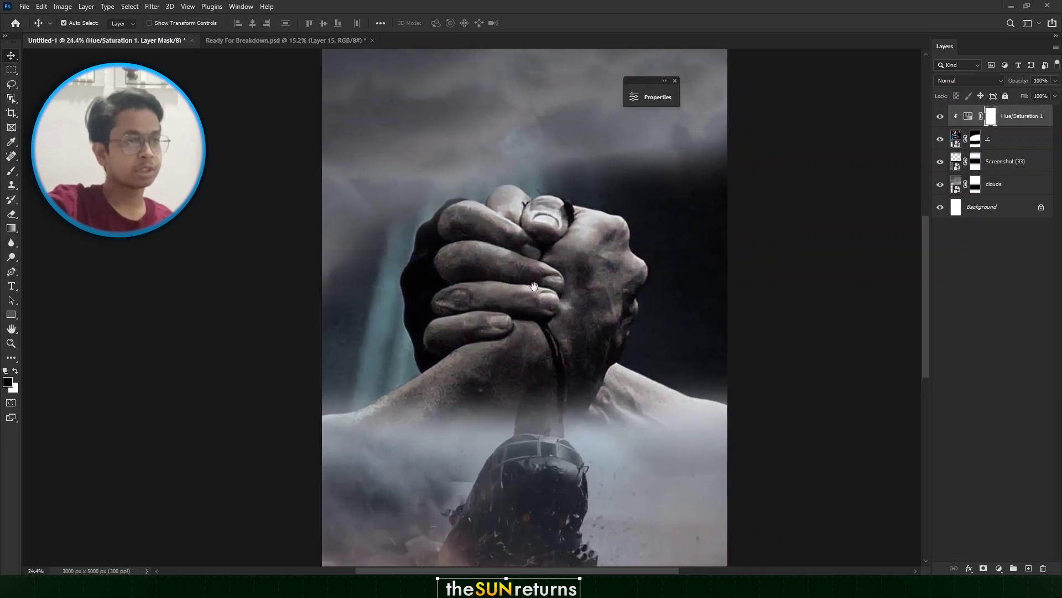
{"action": "left_click", "coordinate": [939, 116]}
{"action": "left_click", "coordinate": [939, 117]}
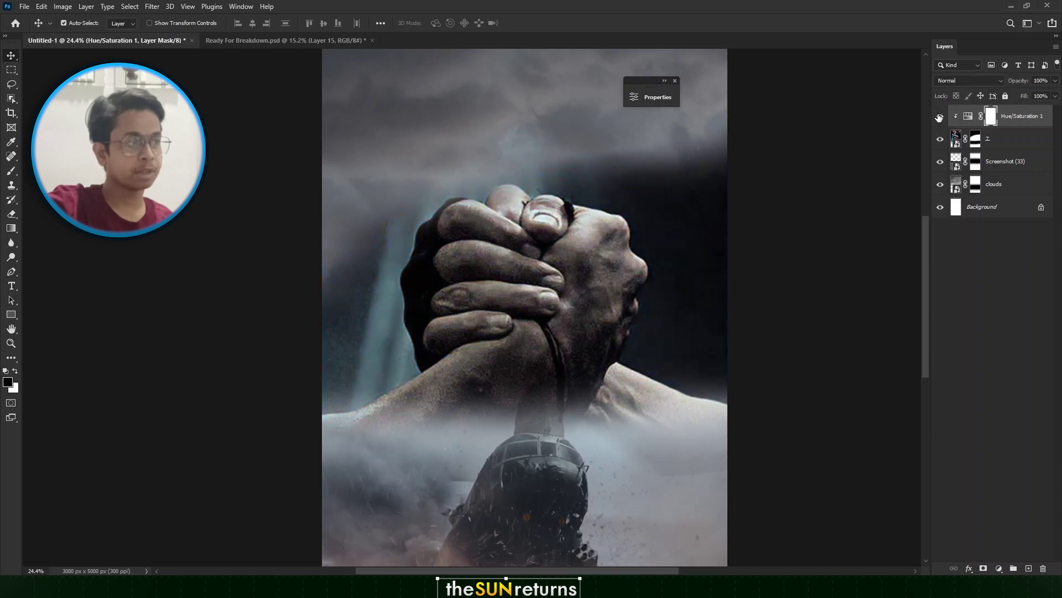
{"action": "left_click", "coordinate": [940, 116]}
{"action": "left_click", "coordinate": [939, 116]}
{"action": "scroll", "coordinate": [559, 238], "scroll_direction": "down", "scroll_amount": 4}
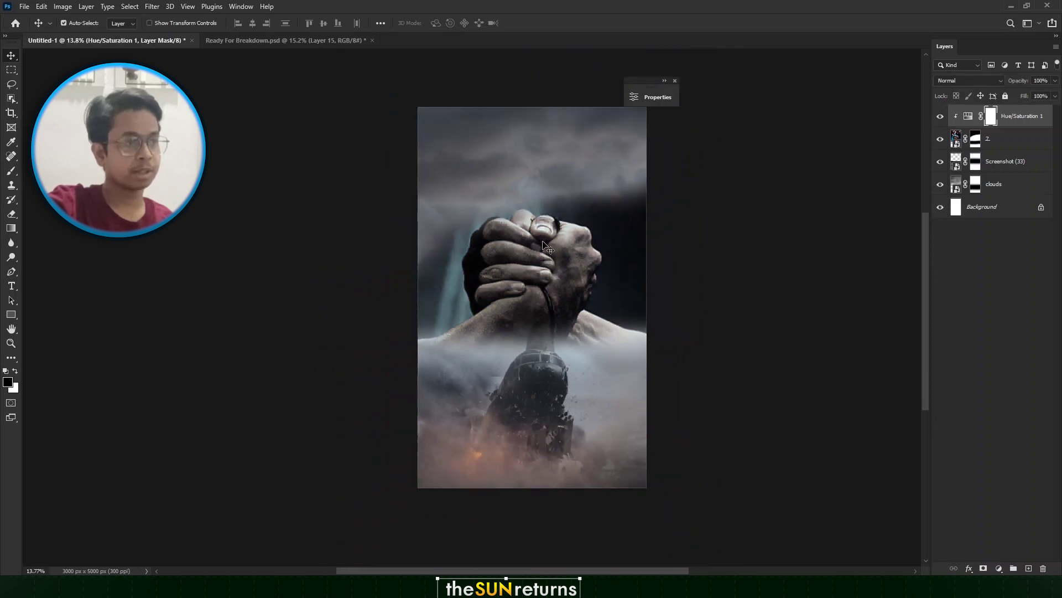
{"action": "left_click_drag", "start_coordinate": [559, 264], "coordinate": [514, 267]}
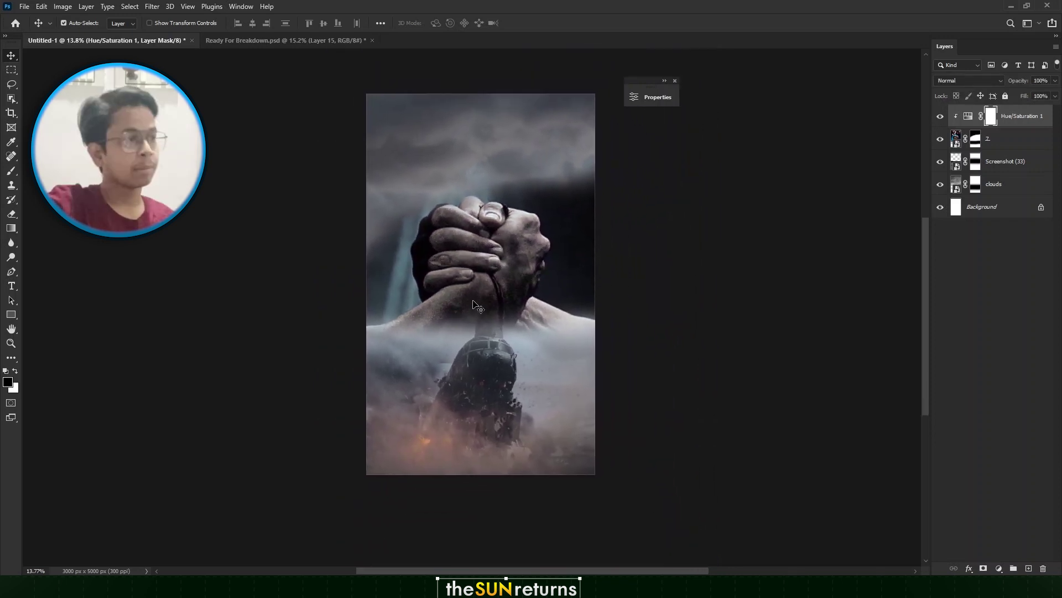
{"action": "scroll", "coordinate": [464, 260], "scroll_direction": "down", "scroll_amount": 3}
{"action": "left_click_drag", "start_coordinate": [474, 223], "coordinate": [462, 256]}
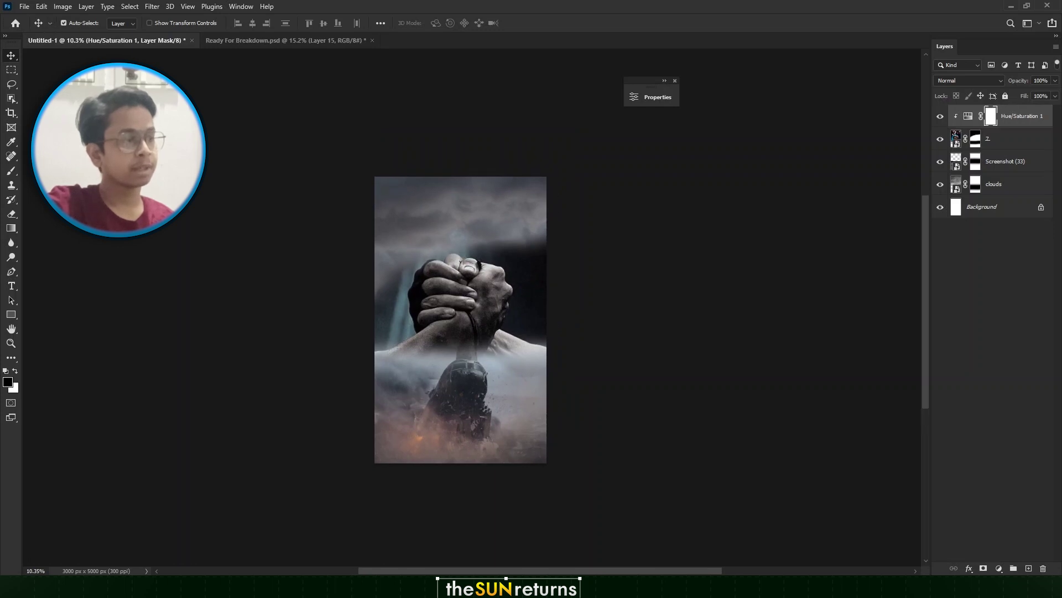
Open the masked man image 8 (7).jpg from the Actors folder in Photoshop as its own document
{"action": "left_click", "coordinate": [286, 587]}
{"action": "right_click", "coordinate": [881, 233]}
{"action": "mouse_move", "coordinate": [931, 402]}
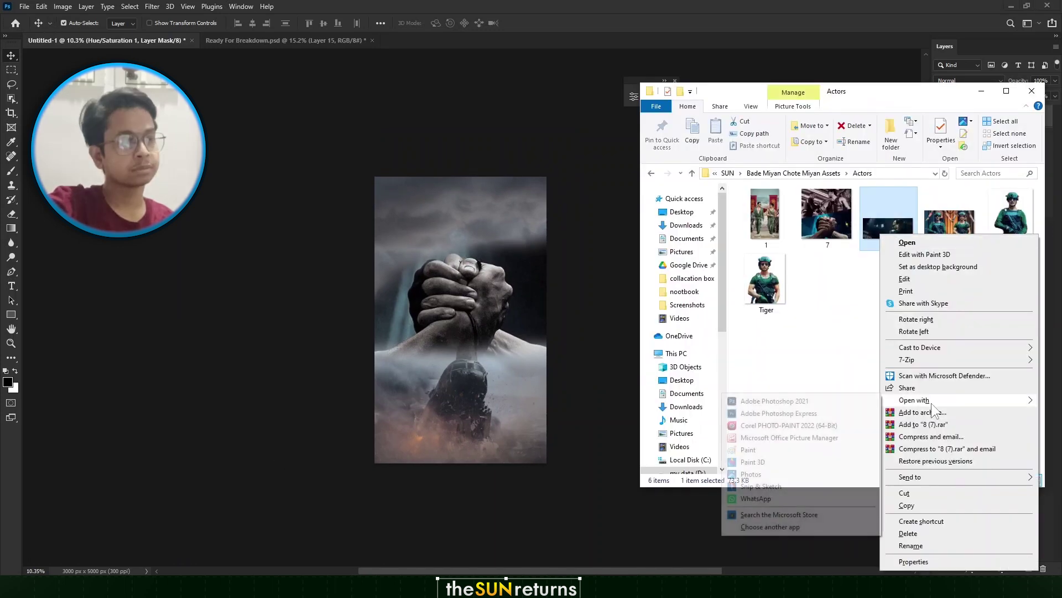
{"action": "left_click", "coordinate": [815, 400]}
{"action": "scroll", "coordinate": [664, 315], "scroll_direction": "up", "scroll_amount": 1}
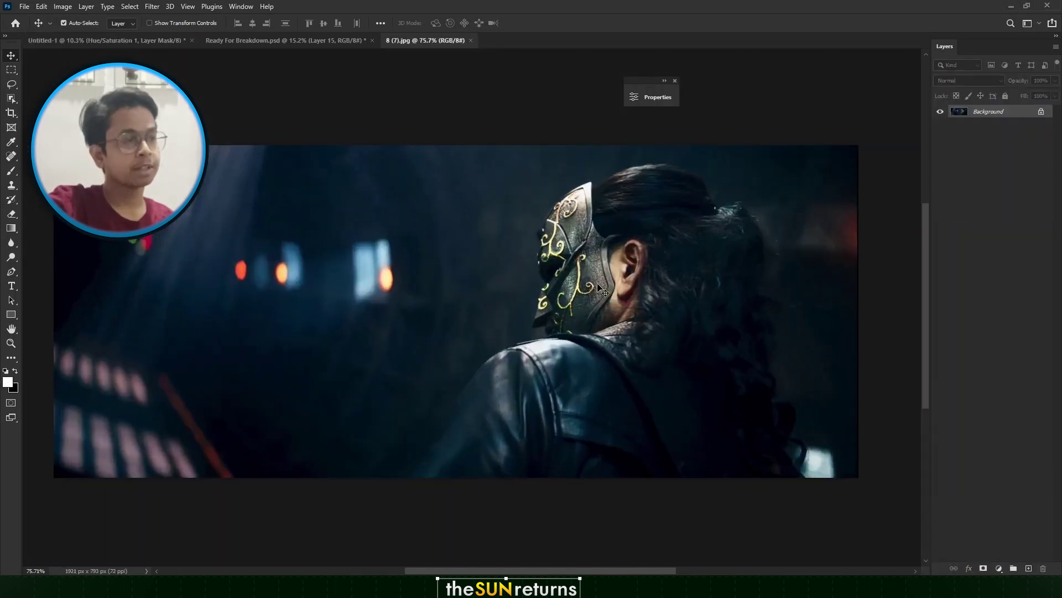
{"action": "left_click_drag", "start_coordinate": [664, 316], "coordinate": [637, 310]}
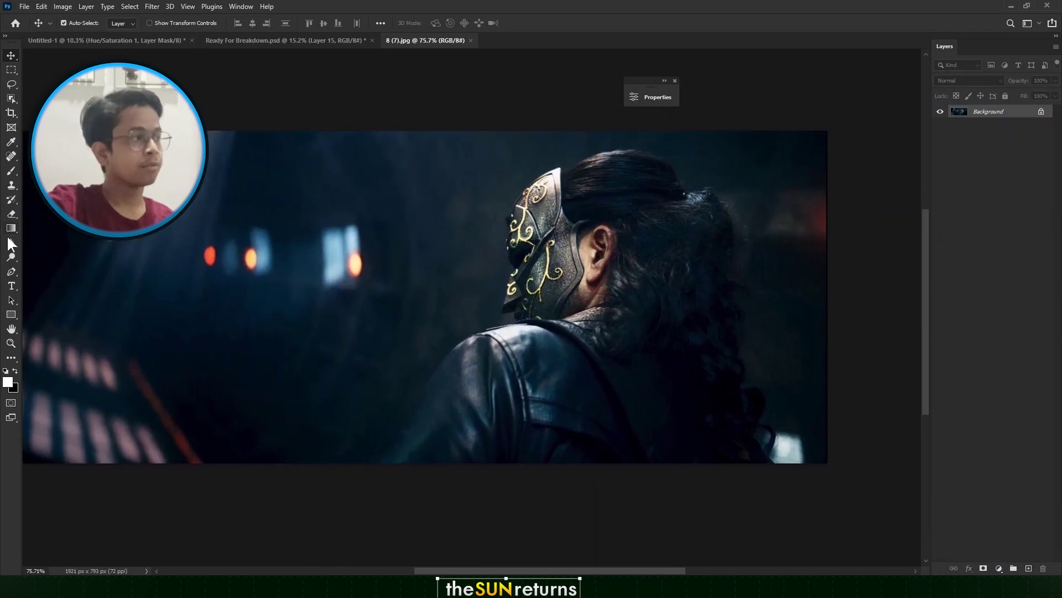
{"action": "left_click", "coordinate": [12, 271]}
{"action": "scroll", "coordinate": [388, 455], "scroll_direction": "up", "scroll_amount": 3}
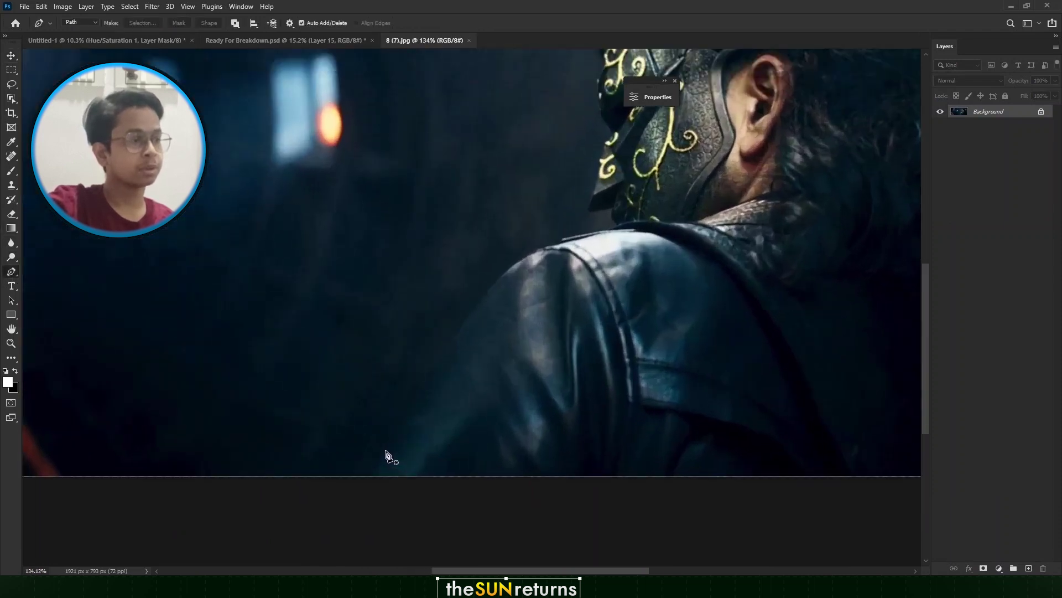
{"action": "left_click", "coordinate": [358, 476]}
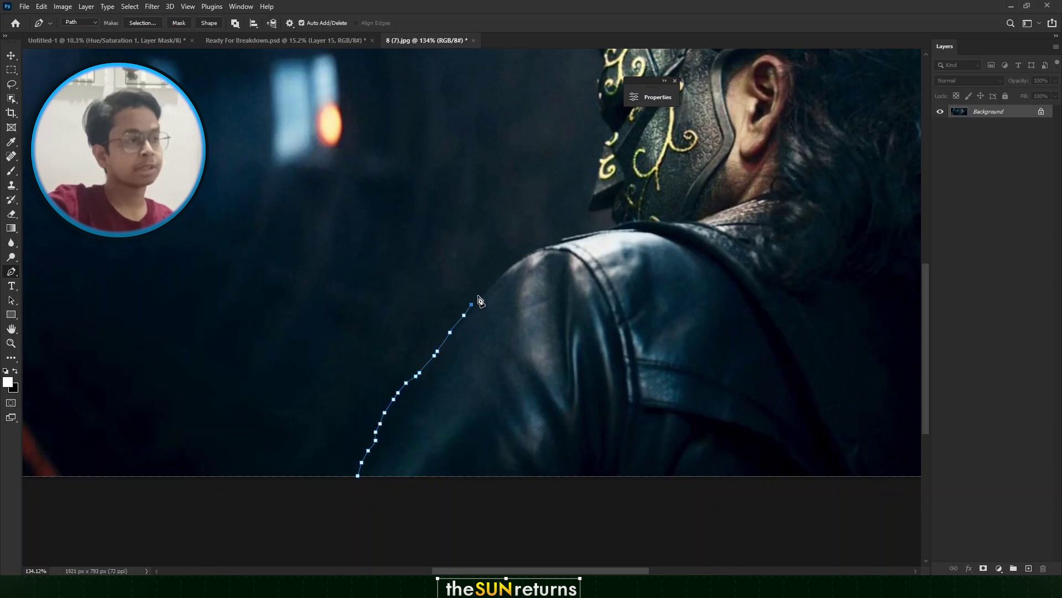
{"action": "left_click", "coordinate": [507, 270]}
{"action": "left_click", "coordinate": [526, 255]}
{"action": "left_click", "coordinate": [533, 251]}
{"action": "left_click", "coordinate": [545, 247]}
{"action": "left_click", "coordinate": [550, 247]}
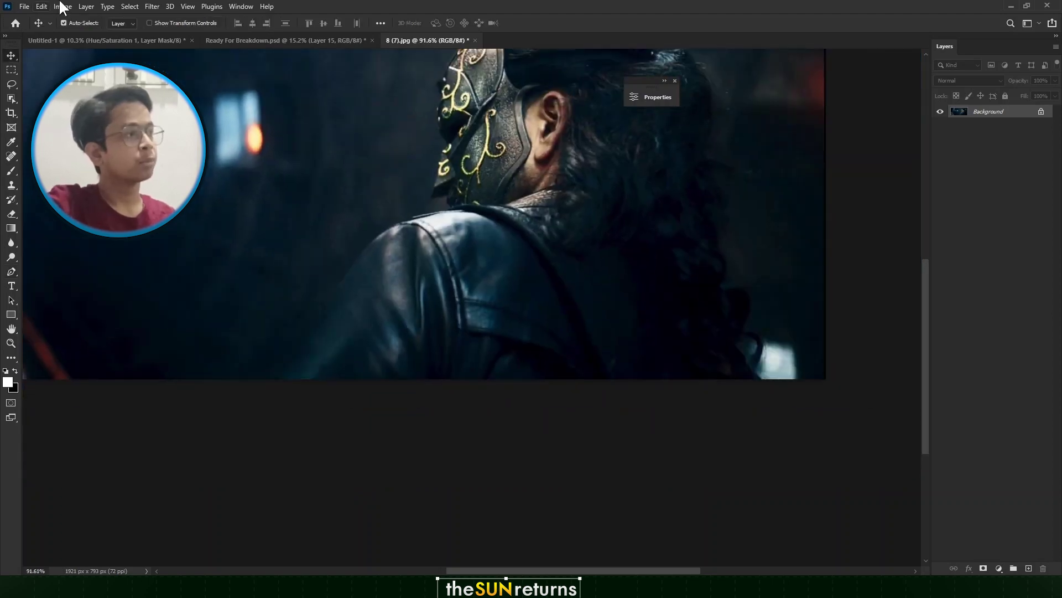
Select the masked man with Select Subject and hide the background with a layer mask made from the selection
{"action": "left_click", "coordinate": [130, 7]}
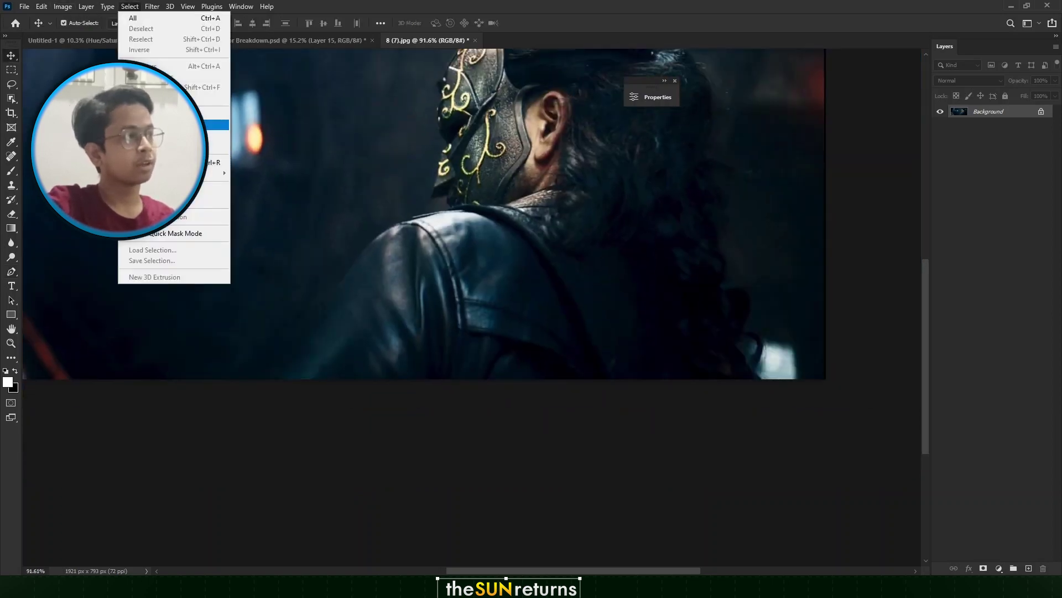
{"action": "left_click", "coordinate": [146, 135]}
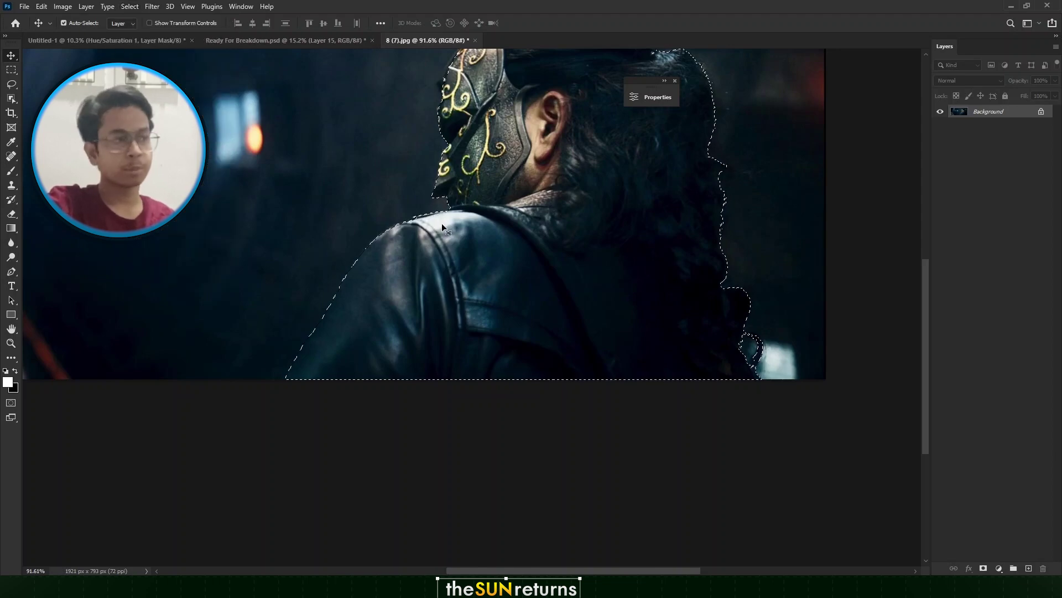
{"action": "scroll", "coordinate": [442, 226], "scroll_direction": "down", "scroll_amount": 2}
{"action": "left_click_drag", "start_coordinate": [511, 175], "coordinate": [505, 284]}
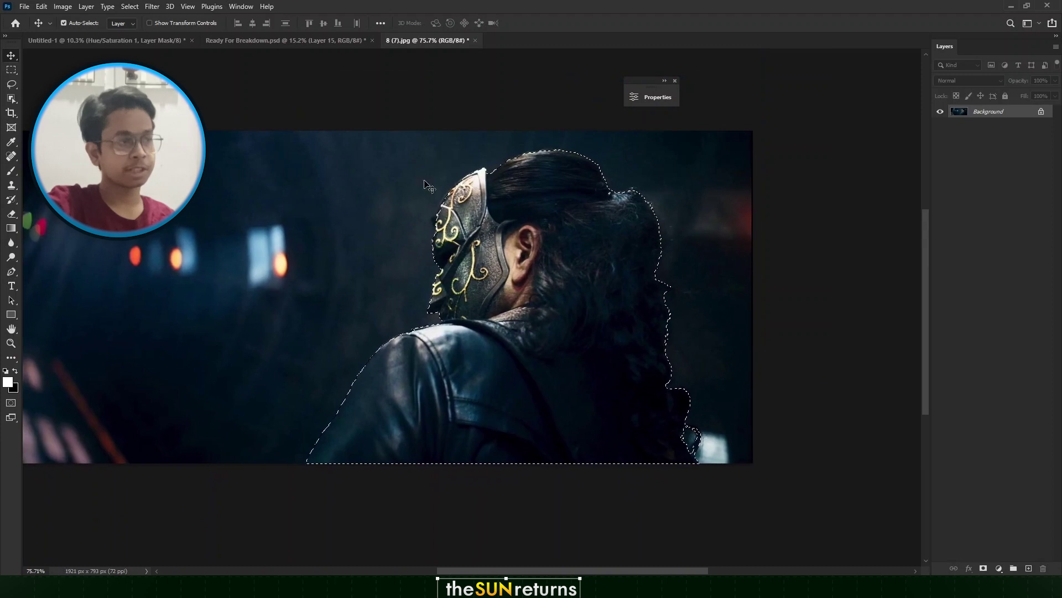
{"action": "left_click", "coordinate": [983, 568]}
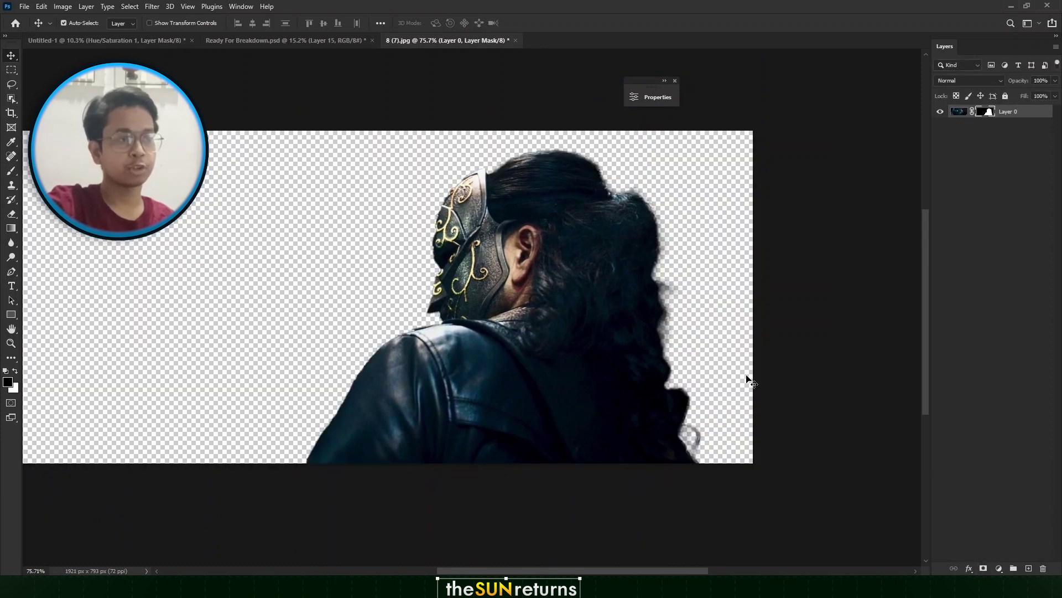
Convert the masked man cutout to a smart object and bring it into the Untitled-1 poster above the Hue/Saturation adjustment
{"action": "right_click", "coordinate": [1015, 115]}
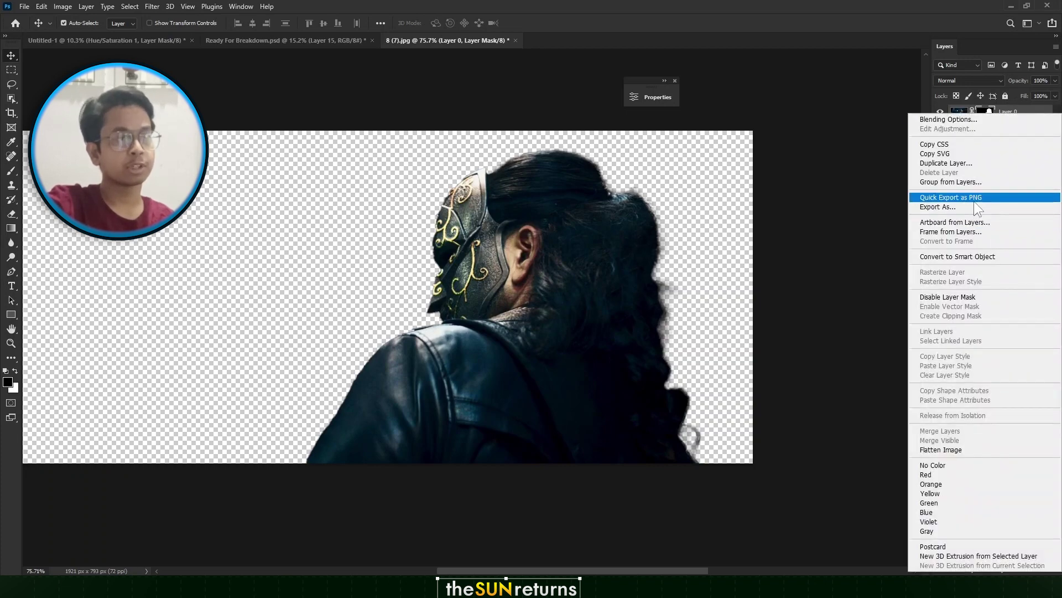
{"action": "left_click", "coordinate": [967, 256]}
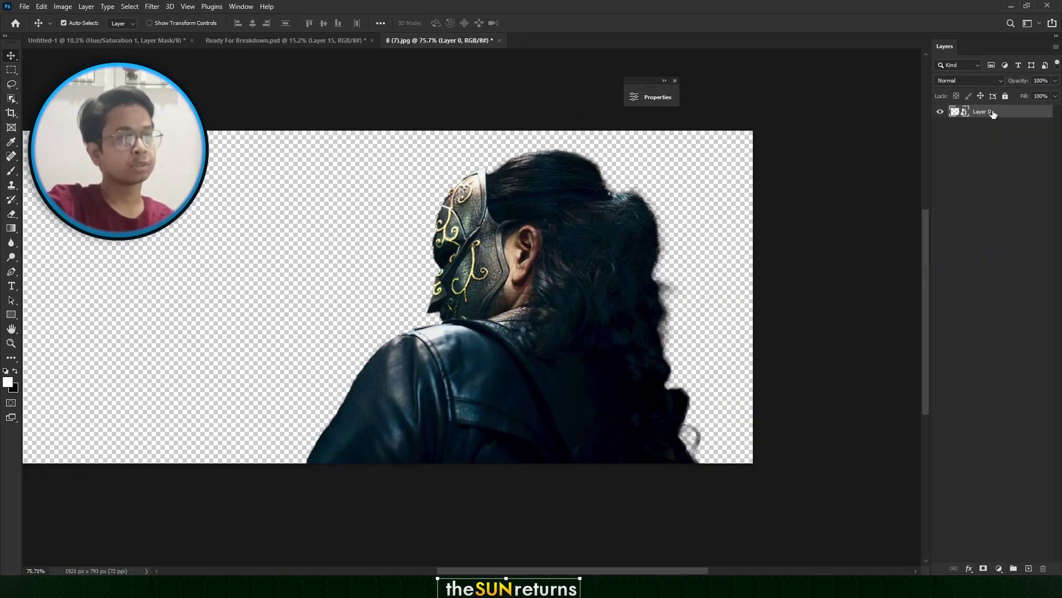
{"action": "left_click_drag", "start_coordinate": [994, 113], "coordinate": [505, 234]}
{"action": "scroll", "coordinate": [505, 234], "scroll_direction": "up", "scroll_amount": 3}
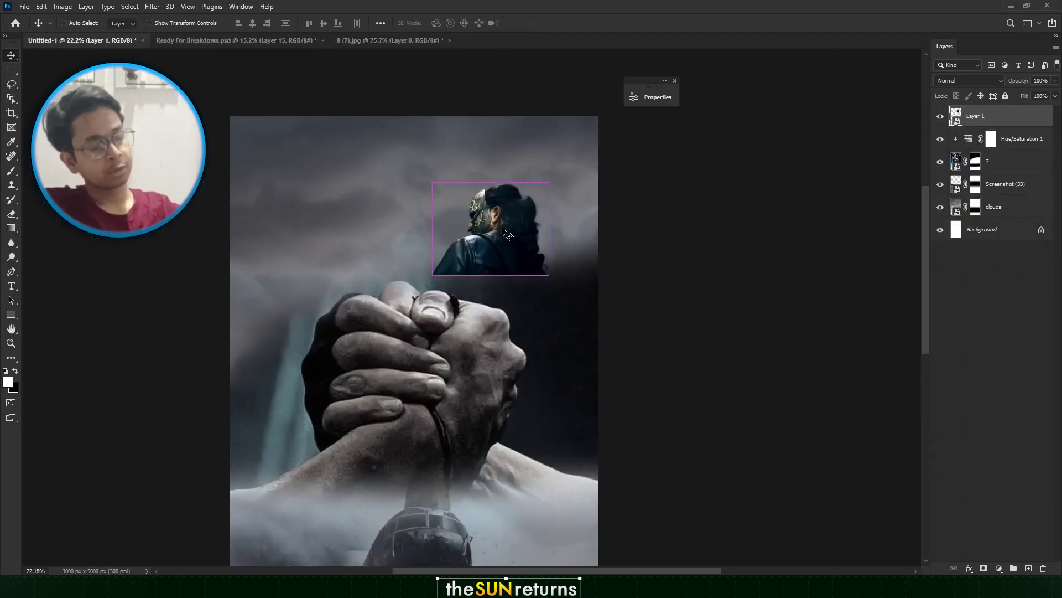
Scale the masked man to about 92% and position him over the poster's upper part, overlapping the clasped hands
{"action": "key", "text": "ctrl+t"}
{"action": "scroll", "coordinate": [485, 204], "scroll_direction": "down", "scroll_amount": 3}
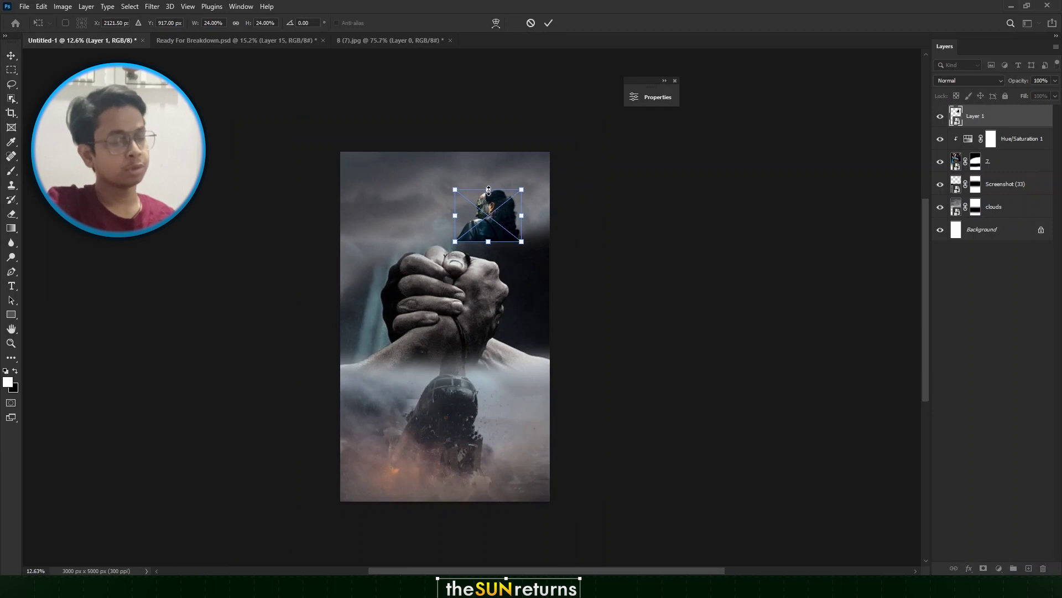
{"action": "left_click_drag", "start_coordinate": [489, 190], "coordinate": [511, 115]}
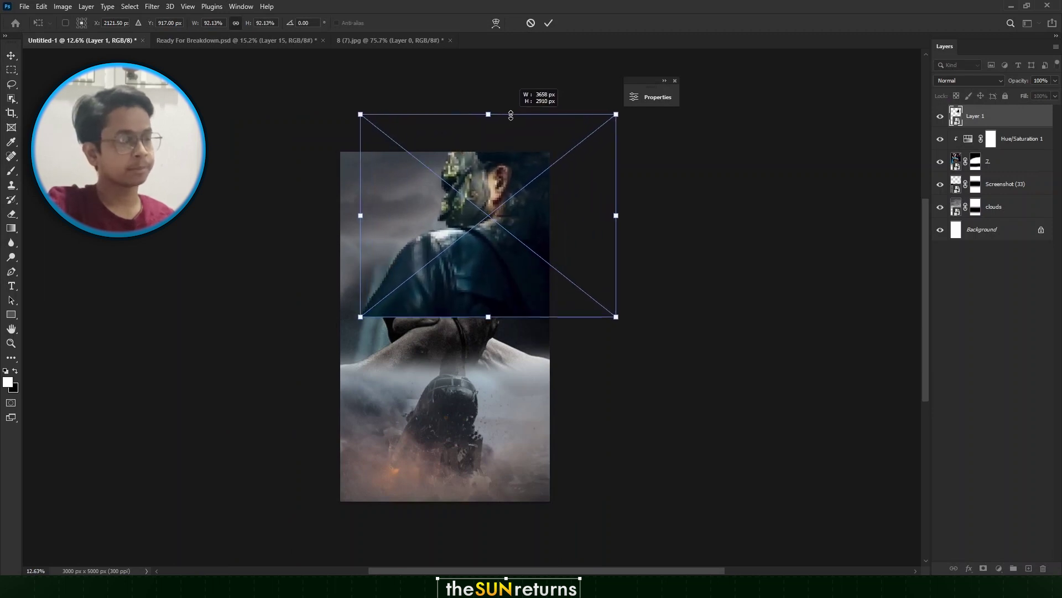
{"action": "mouse_move", "coordinate": [500, 171]}
{"action": "left_mouse_down"}
{"action": "mouse_move", "coordinate": [501, 212]}
{"action": "mouse_move", "coordinate": [501, 188]}
{"action": "left_mouse_up"}
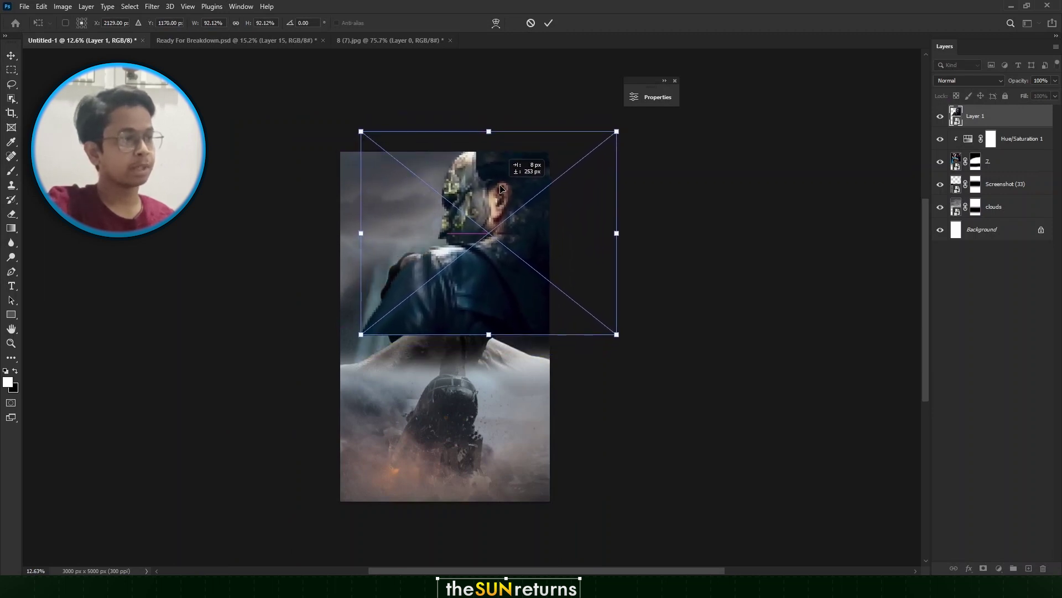
{"action": "left_click", "coordinate": [10, 57]}
Add a layer mask to the masked man and paint out his jacket over the clasped hands with a large soft black brush
{"action": "scroll", "coordinate": [463, 228], "scroll_direction": "up", "scroll_amount": 4}
{"action": "mouse_move", "coordinate": [484, 236]}
{"action": "left_mouse_down"}
{"action": "mouse_move", "coordinate": [484, 262]}
{"action": "mouse_move", "coordinate": [484, 237]}
{"action": "left_mouse_up"}
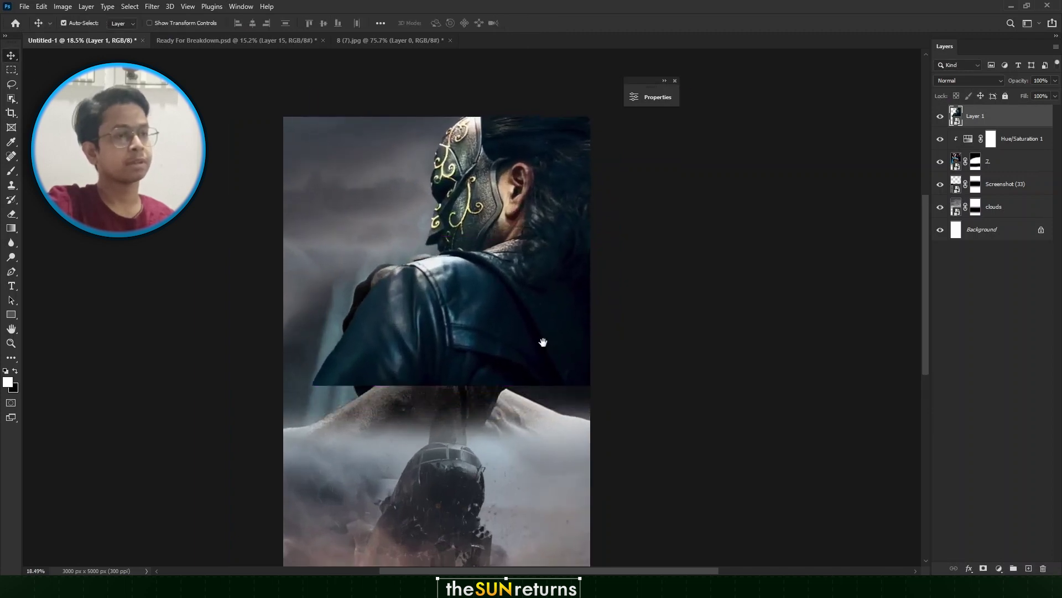
{"action": "left_click_drag", "start_coordinate": [543, 342], "coordinate": [551, 297]}
{"action": "left_click", "coordinate": [984, 568]}
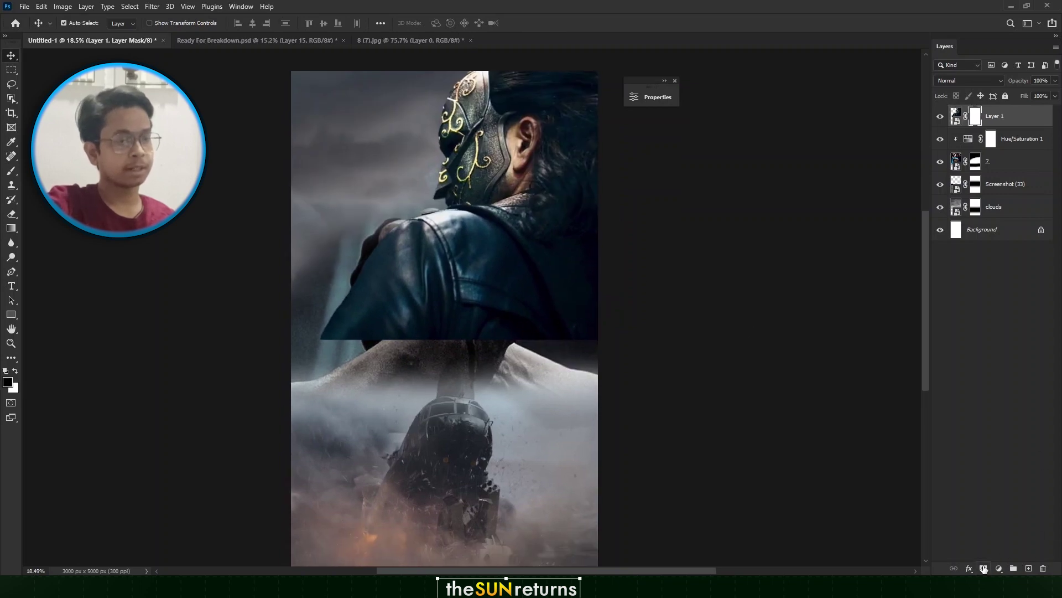
{"action": "key", "text": "b"}
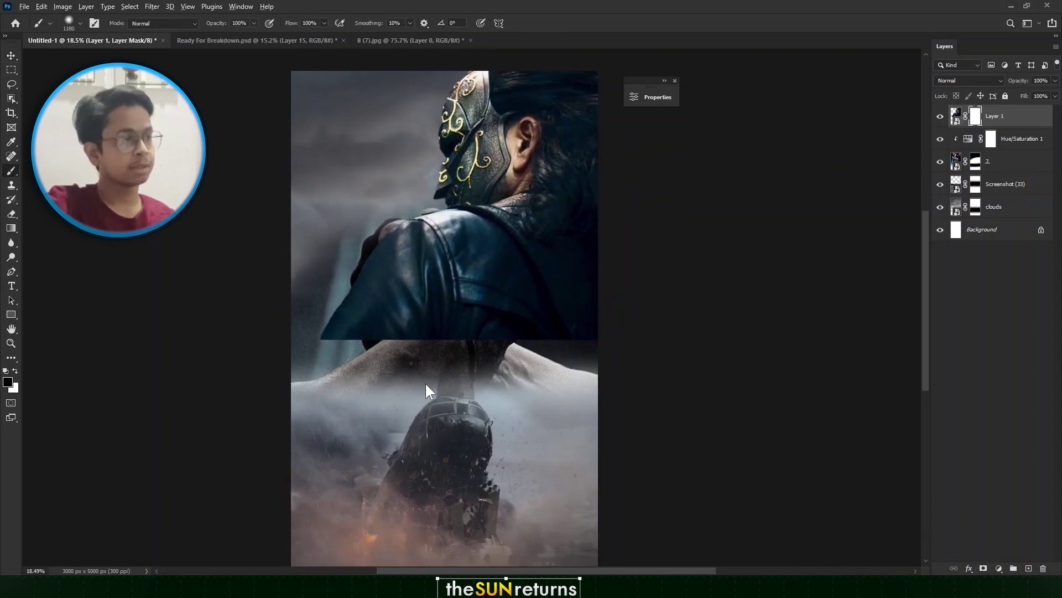
{"action": "left_click_drag", "start_coordinate": [425, 381], "coordinate": [606, 378]}
{"action": "mouse_move", "coordinate": [206, 410]}
{"action": "left_mouse_down"}
{"action": "mouse_move", "coordinate": [626, 413]}
{"action": "mouse_move", "coordinate": [345, 415]}
{"action": "mouse_move", "coordinate": [522, 403]}
{"action": "mouse_move", "coordinate": [436, 390]}
{"action": "left_mouse_up"}
{"action": "scroll", "coordinate": [436, 390], "scroll_direction": "up", "scroll_amount": 4}
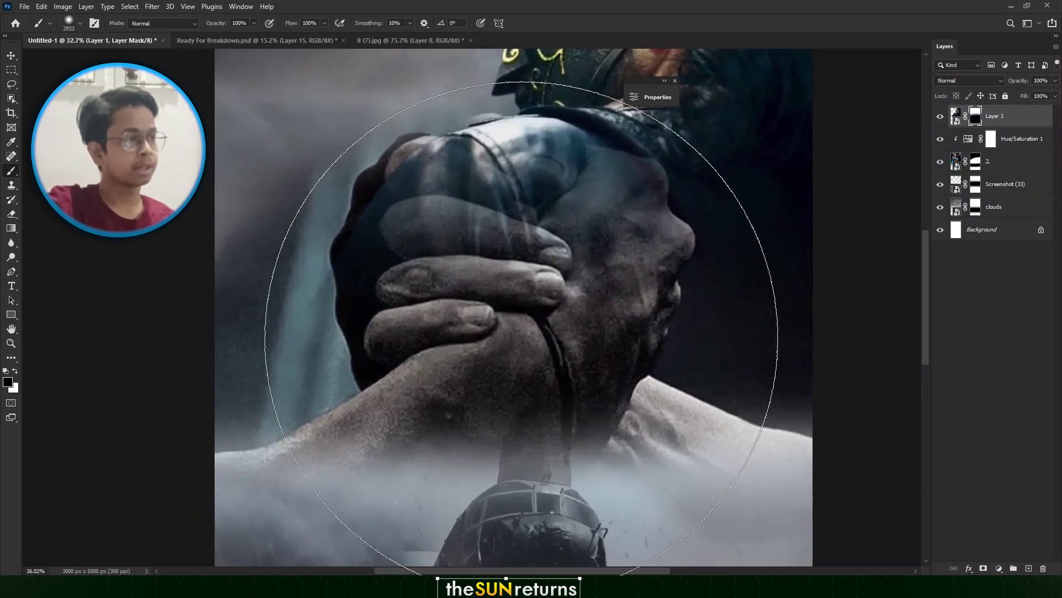
{"action": "mouse_move", "coordinate": [522, 328]}
{"action": "left_mouse_down"}
{"action": "mouse_move", "coordinate": [385, 315]}
{"action": "mouse_move", "coordinate": [408, 330]}
{"action": "mouse_move", "coordinate": [440, 329]}
{"action": "mouse_move", "coordinate": [478, 311]}
{"action": "mouse_move", "coordinate": [473, 241]}
{"action": "left_mouse_up"}
Refine the masked man's layer mask with a smaller soft brush, clearing the jacket from around the fingers, thumb and knuckles
{"action": "scroll", "coordinate": [382, 316], "scroll_direction": "up", "scroll_amount": 1}
{"action": "scroll", "coordinate": [470, 318], "scroll_direction": "up", "scroll_amount": 2}
{"action": "scroll", "coordinate": [543, 250], "scroll_direction": "up", "scroll_amount": 3}
{"action": "scroll", "coordinate": [543, 250], "scroll_direction": "up", "scroll_amount": 3}
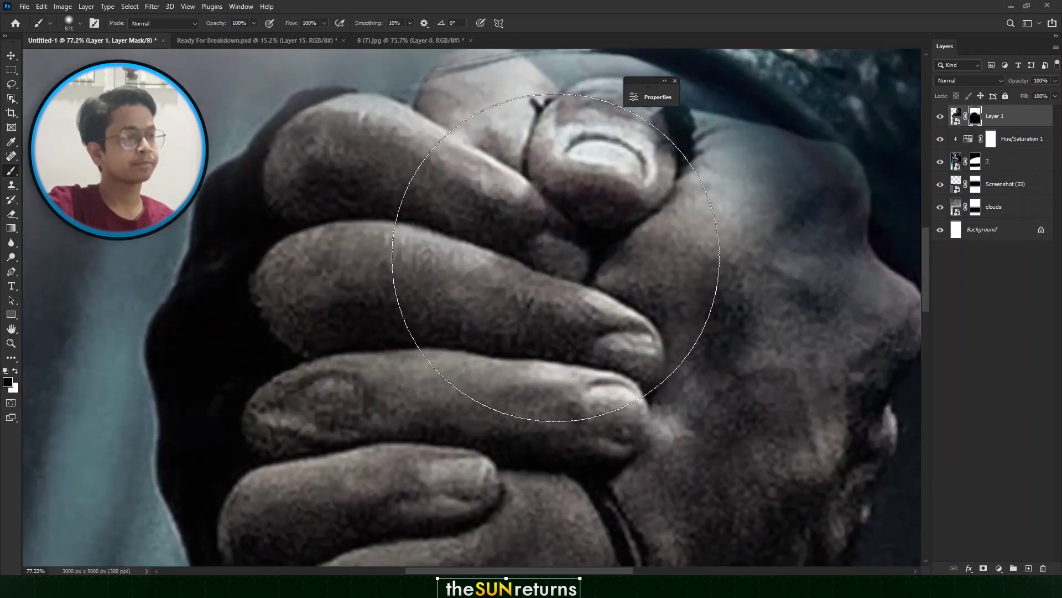
{"action": "left_click_drag", "start_coordinate": [597, 155], "coordinate": [570, 272]}
{"action": "mouse_move", "coordinate": [569, 272]}
{"action": "left_mouse_down"}
{"action": "mouse_move", "coordinate": [383, 202]}
{"action": "mouse_move", "coordinate": [487, 195]}
{"action": "mouse_move", "coordinate": [517, 230]}
{"action": "mouse_move", "coordinate": [557, 189]}
{"action": "mouse_move", "coordinate": [657, 210]}
{"action": "mouse_move", "coordinate": [760, 258]}
{"action": "mouse_move", "coordinate": [691, 296]}
{"action": "mouse_move", "coordinate": [732, 391]}
{"action": "left_mouse_up"}
{"action": "scroll", "coordinate": [732, 391], "scroll_direction": "down", "scroll_amount": 8}
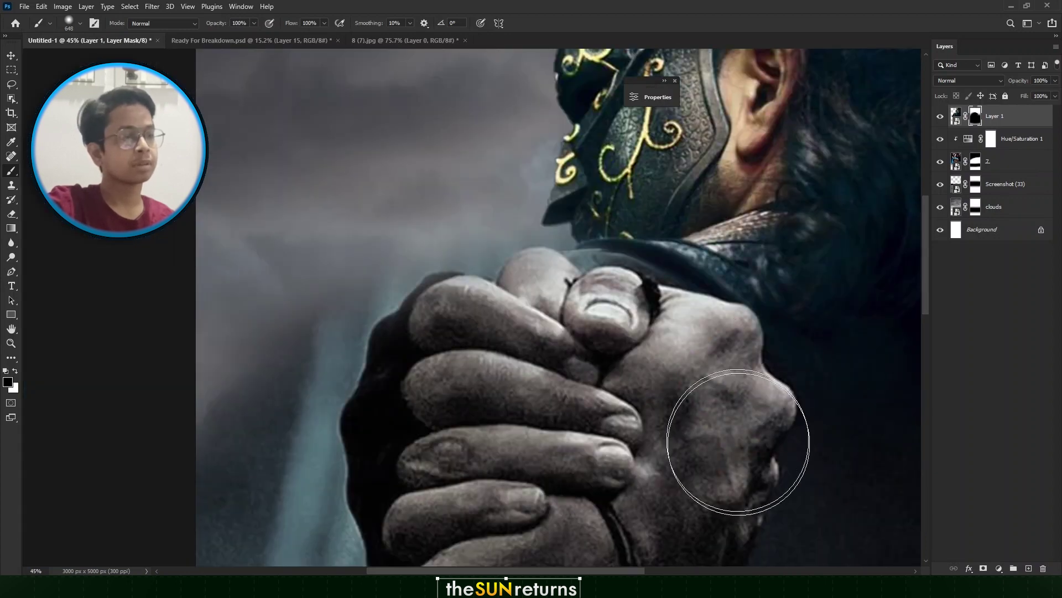
{"action": "left_click", "coordinate": [12, 56]}
{"action": "scroll", "coordinate": [523, 225], "scroll_direction": "up", "scroll_amount": 3}
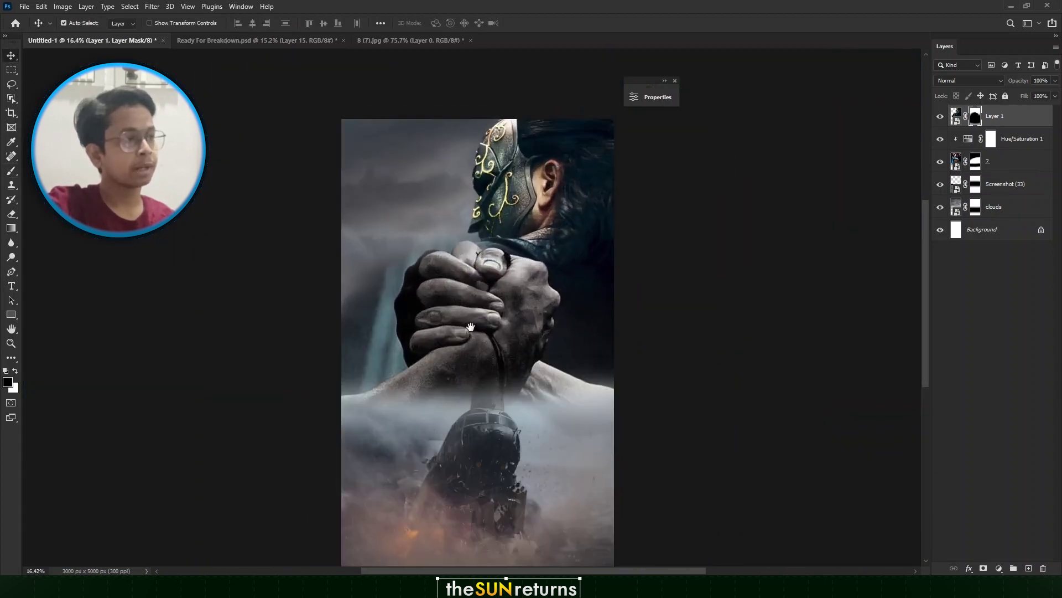
{"action": "left_click_drag", "start_coordinate": [467, 328], "coordinate": [455, 300]}
Place the helicopter image Screenshot (33) into the poster directly above the clouds layer, over the sky beside the masked man
{"action": "left_click", "coordinate": [354, 128]}
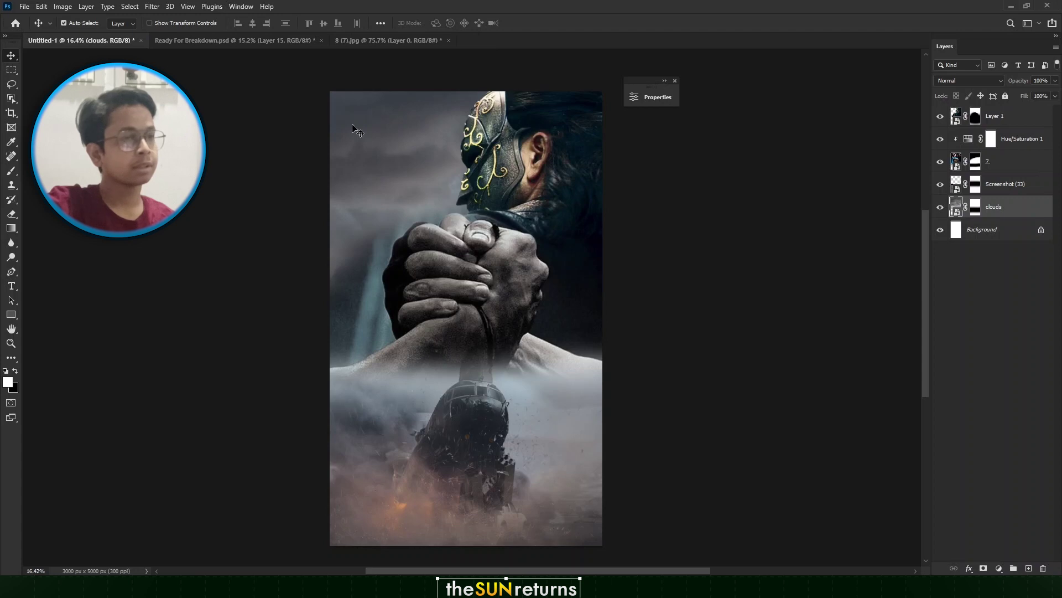
{"action": "left_click", "coordinate": [627, 164]}
{"action": "left_click", "coordinate": [361, 137]}
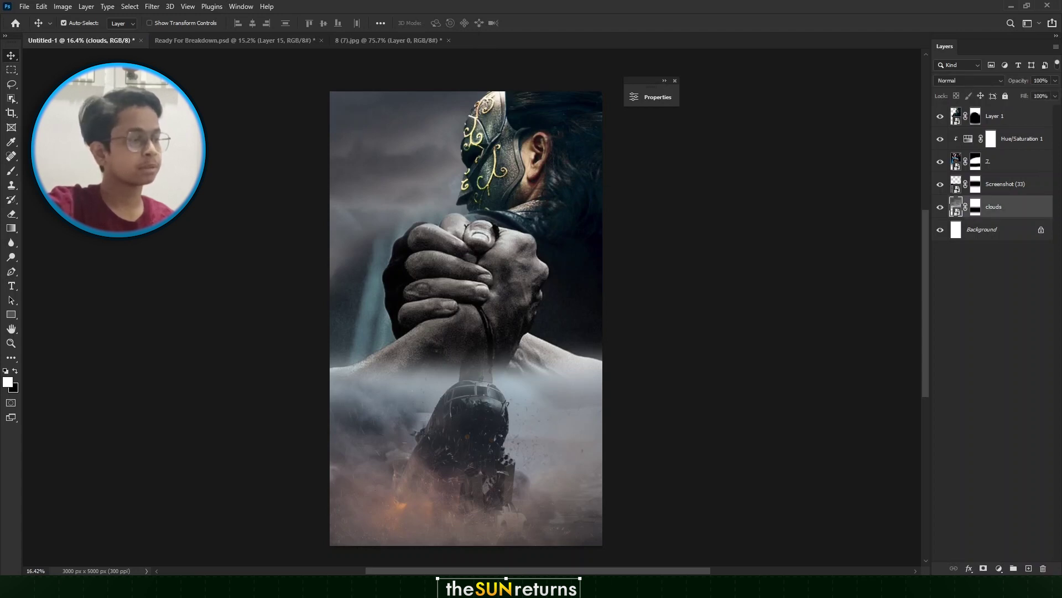
{"action": "key", "text": "alt+Tab"}
{"action": "left_click_drag", "start_coordinate": [819, 257], "coordinate": [396, 143]}
{"action": "left_click_drag", "start_coordinate": [466, 313], "coordinate": [370, 141]}
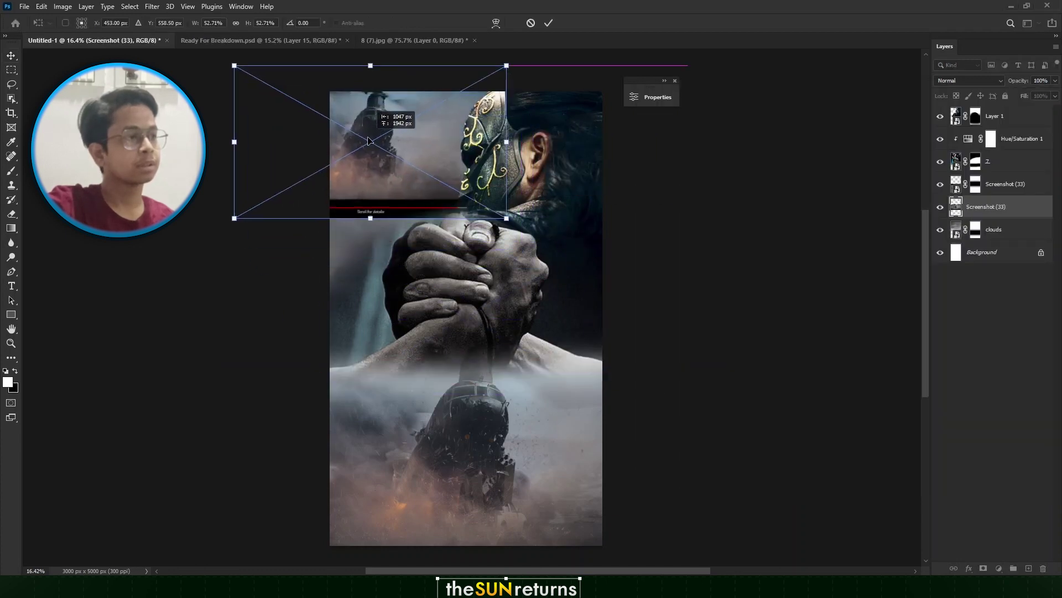
Scale the second helicopter screenshot to about 90.5%, position it beside the masked man's face and blend its edges with a layer mask
{"action": "left_click_drag", "start_coordinate": [507, 145], "coordinate": [702, 141]}
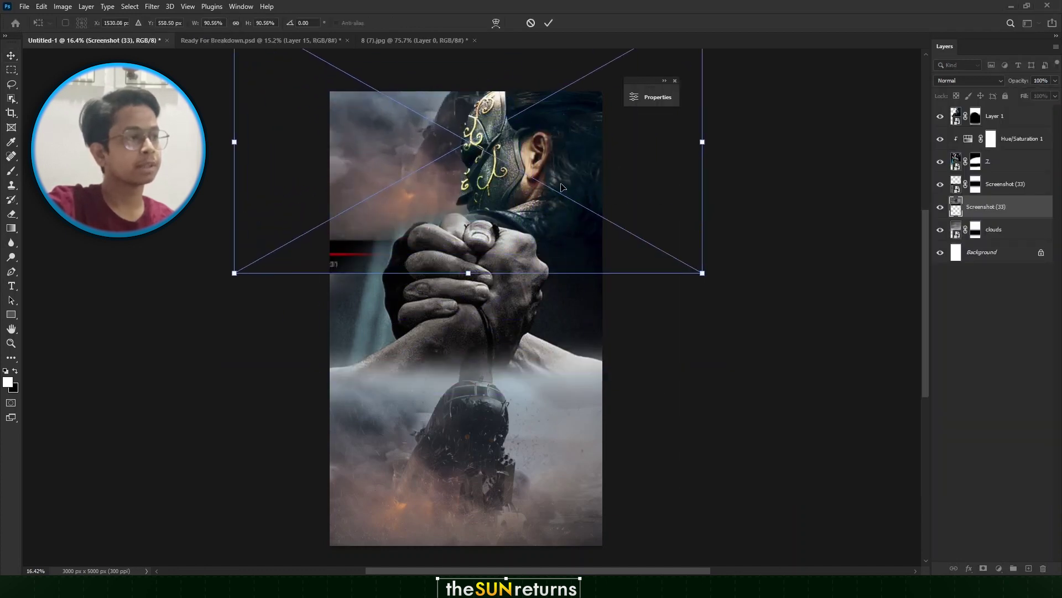
{"action": "left_click_drag", "start_coordinate": [558, 193], "coordinate": [480, 232]}
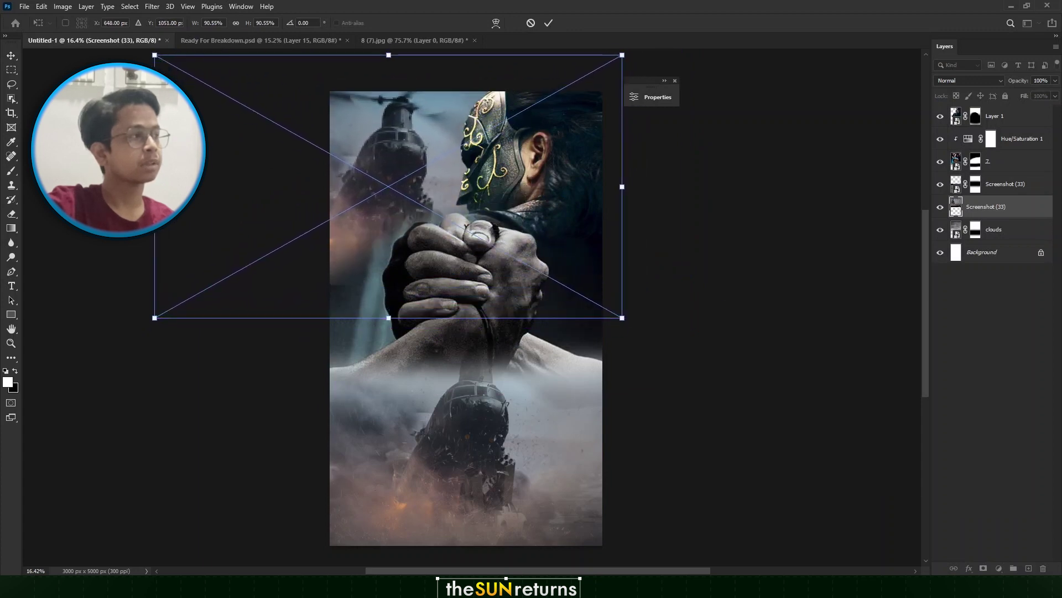
{"action": "left_click", "coordinate": [9, 60]}
{"action": "scroll", "coordinate": [384, 213], "scroll_direction": "down", "scroll_amount": 1}
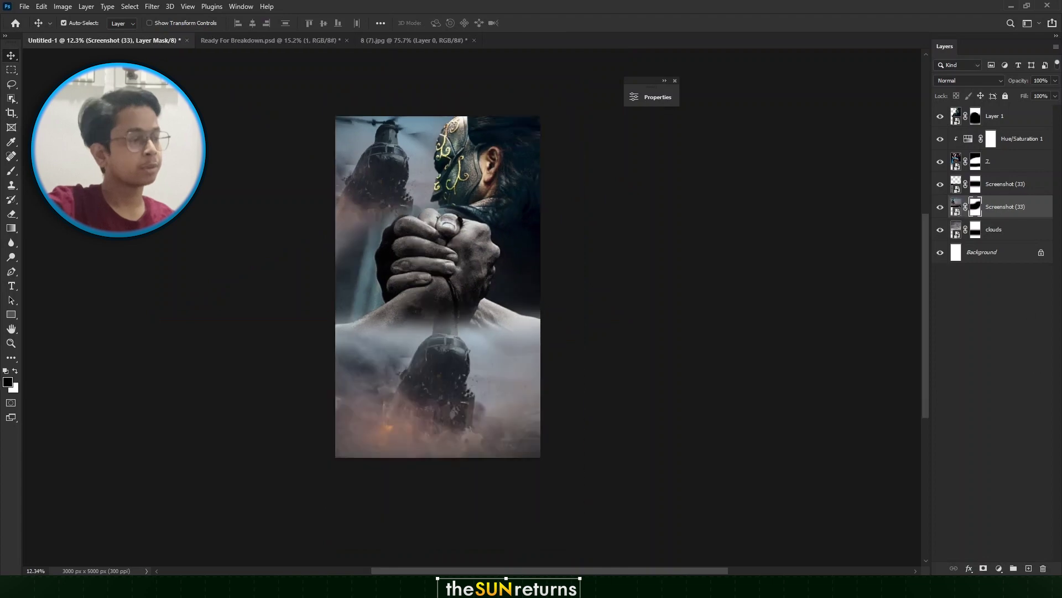
Place the sparks image 3668227_1954370 from the BG and PNG folder into the poster and move it to the top of the layer stack
{"action": "key", "text": "alt+Tab"}
{"action": "left_click", "coordinate": [794, 173]}
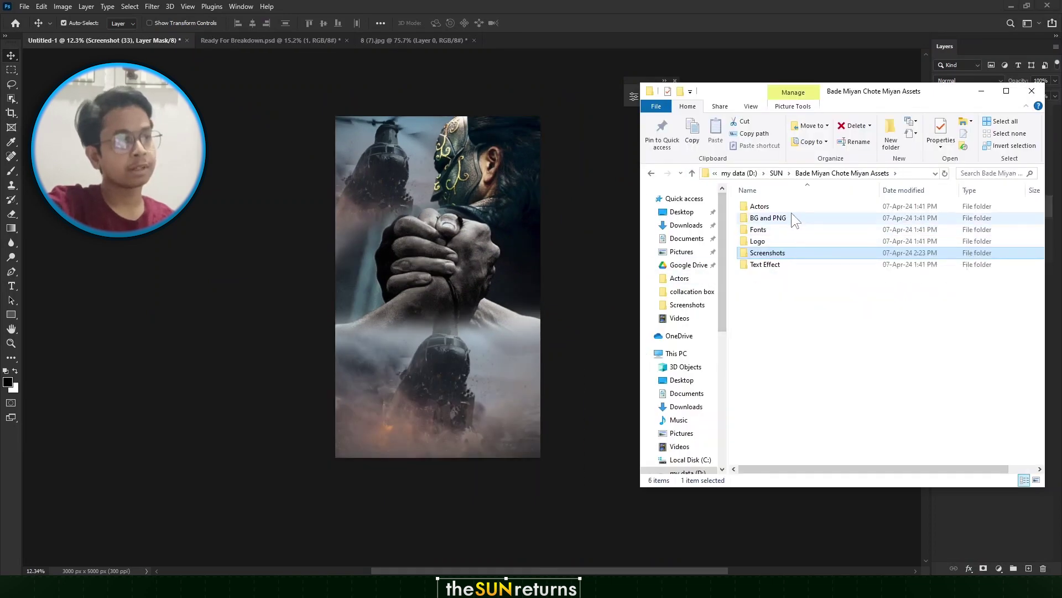
{"action": "double_click", "coordinate": [786, 217]}
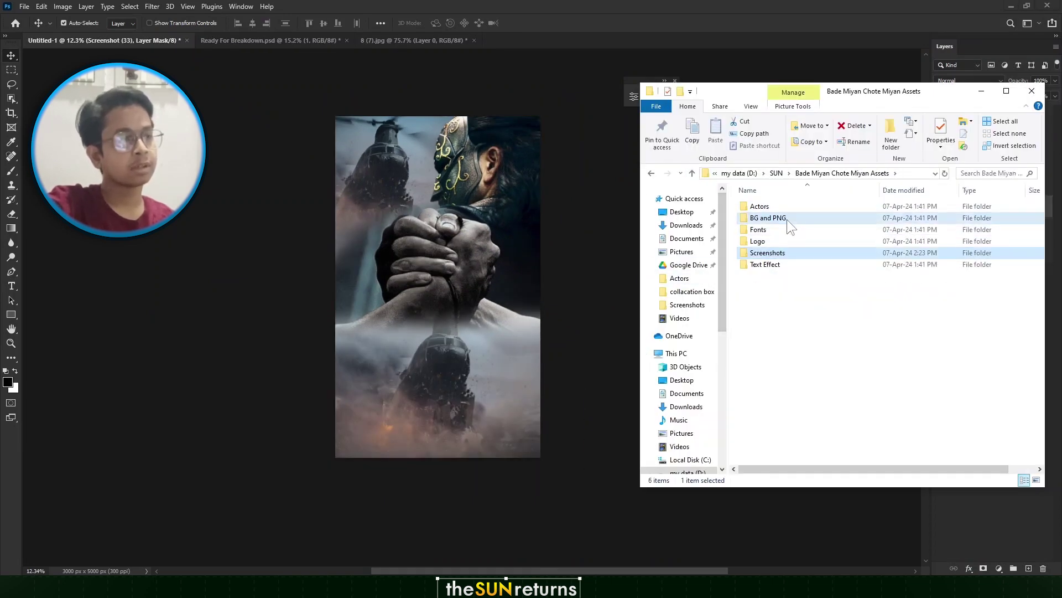
{"action": "left_click_drag", "start_coordinate": [776, 221], "coordinate": [421, 222]}
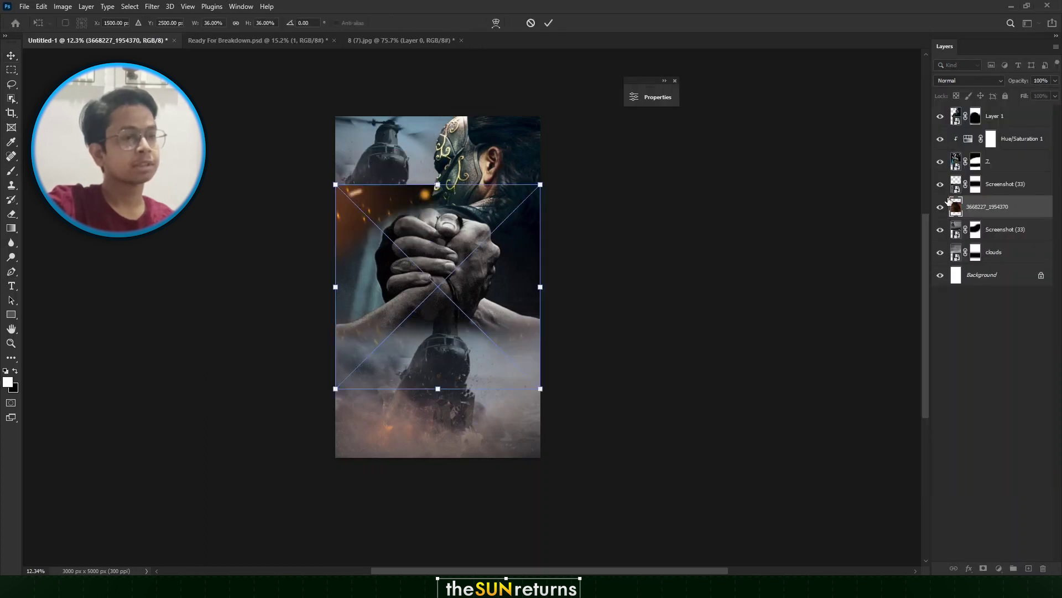
{"action": "left_click_drag", "start_coordinate": [989, 211], "coordinate": [989, 107]}
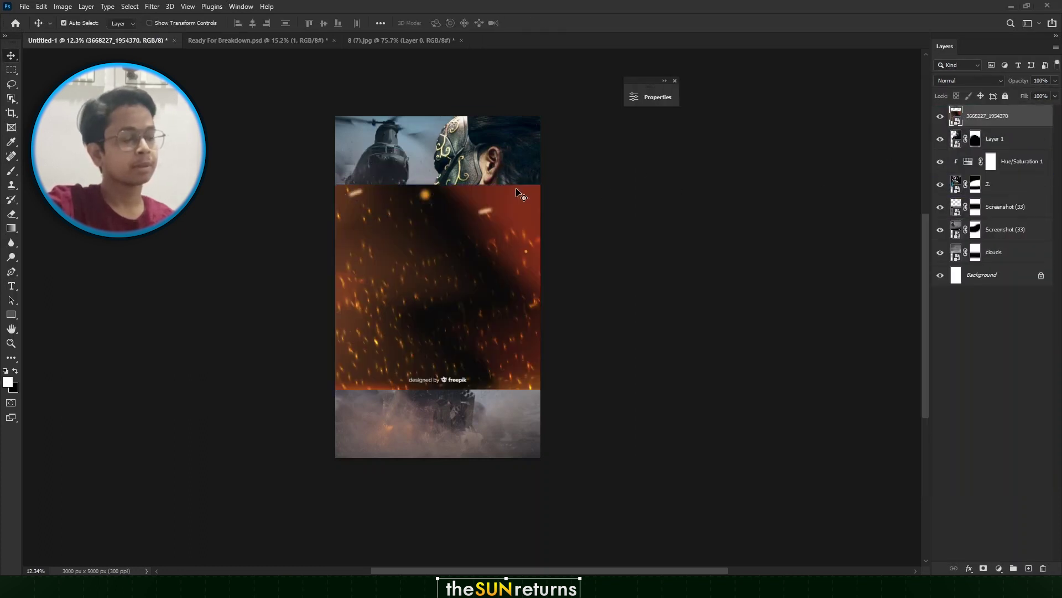
Scale the sparks image to about 67% so it covers the whole poster, and set its blend mode to Screen
{"action": "key", "text": "ctrl+t"}
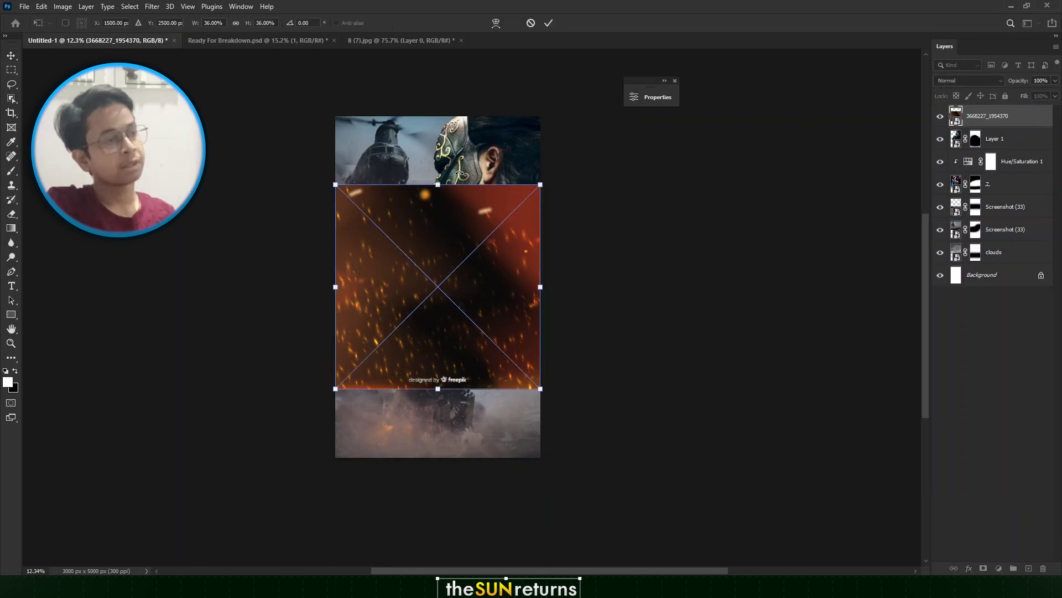
{"action": "left_click_drag", "start_coordinate": [434, 185], "coordinate": [458, 96]}
{"action": "left_click_drag", "start_coordinate": [458, 166], "coordinate": [477, 190]}
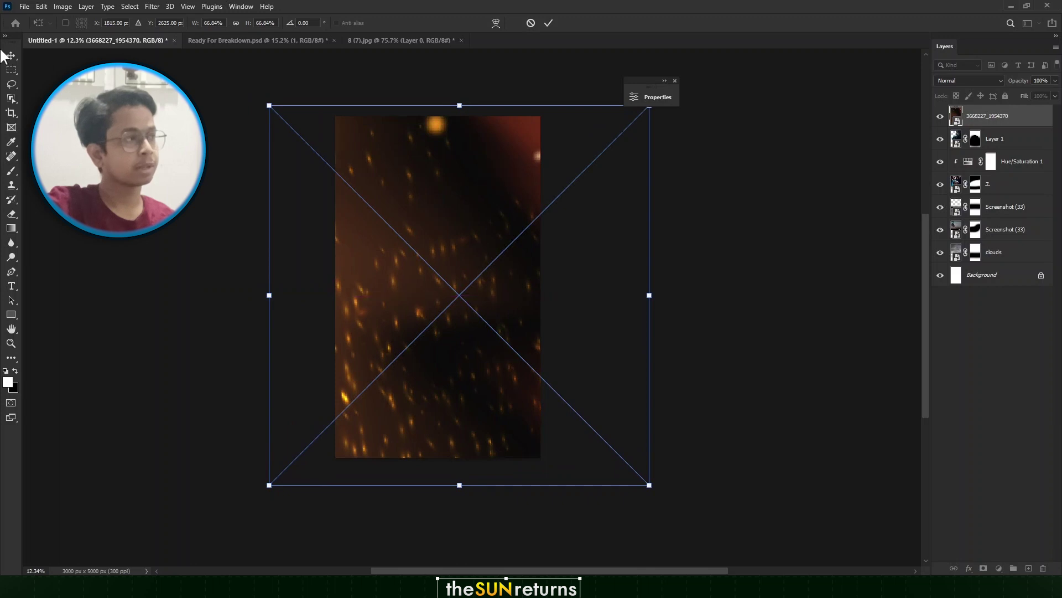
{"action": "key", "text": "Return"}
{"action": "left_click", "coordinate": [953, 79]}
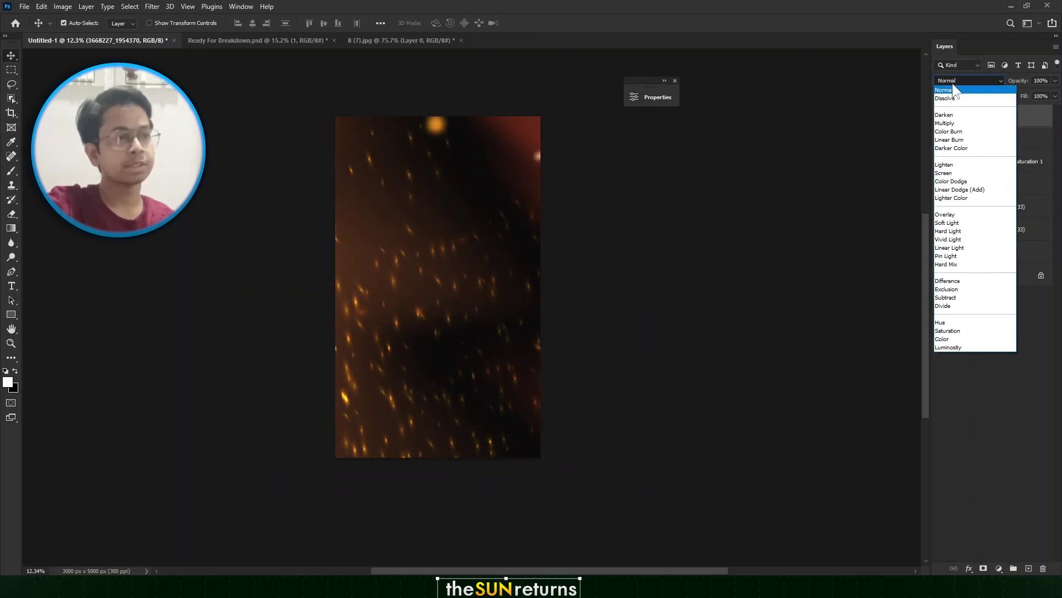
{"action": "left_click", "coordinate": [952, 166]}
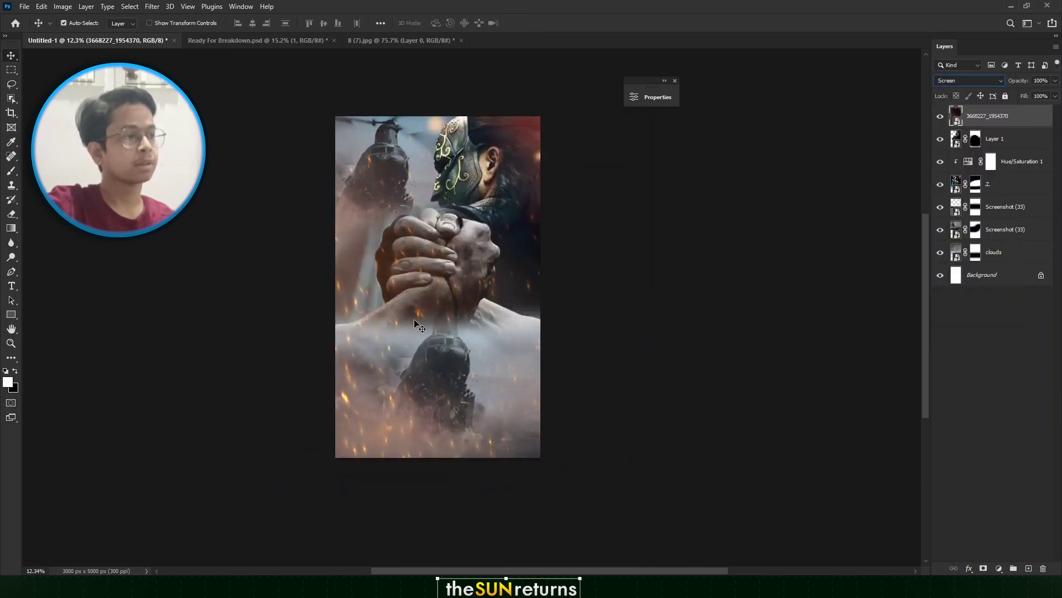
Add a layer mask to the sparks layer and paint the sparks away from the clasped hands and the poster's centre
{"action": "left_click", "coordinate": [983, 567]}
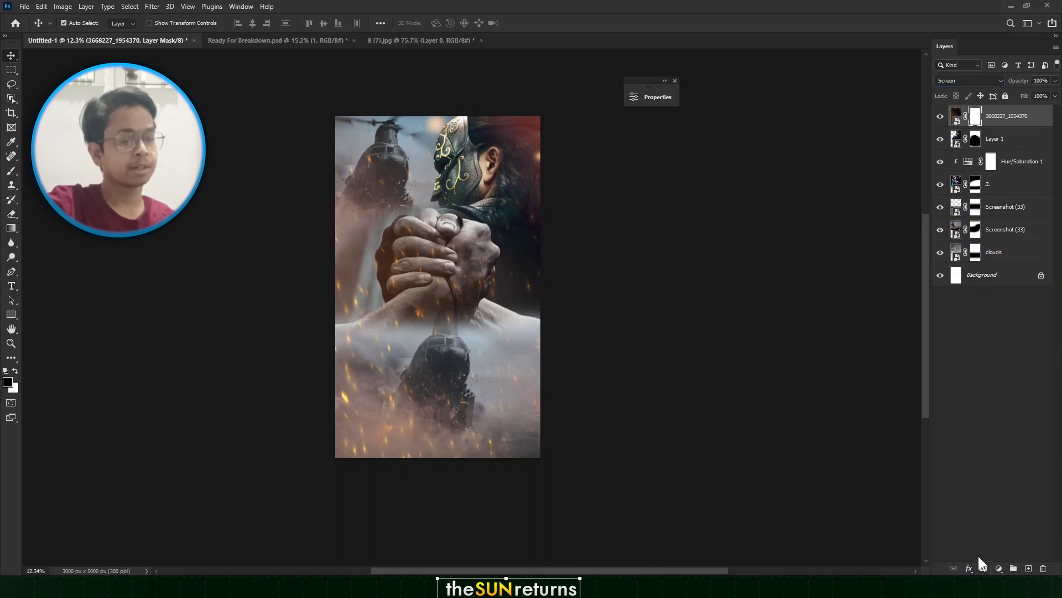
{"action": "key", "text": "b"}
{"action": "left_click_drag", "start_coordinate": [458, 286], "coordinate": [520, 272]}
{"action": "left_click_drag", "start_coordinate": [497, 309], "coordinate": [499, 266]}
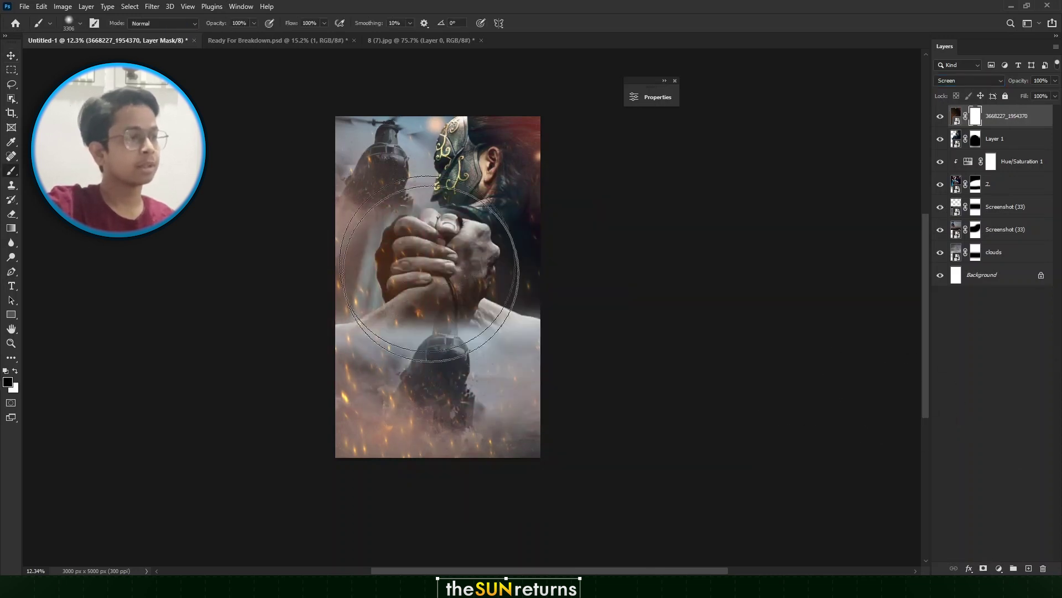
{"action": "mouse_move", "coordinate": [434, 274]}
{"action": "left_mouse_down"}
{"action": "mouse_move", "coordinate": [443, 321]}
{"action": "mouse_move", "coordinate": [429, 287]}
{"action": "mouse_move", "coordinate": [428, 329]}
{"action": "mouse_move", "coordinate": [449, 313]}
{"action": "mouse_move", "coordinate": [419, 310]}
{"action": "mouse_move", "coordinate": [452, 330]}
{"action": "mouse_move", "coordinate": [418, 342]}
{"action": "left_mouse_up"}
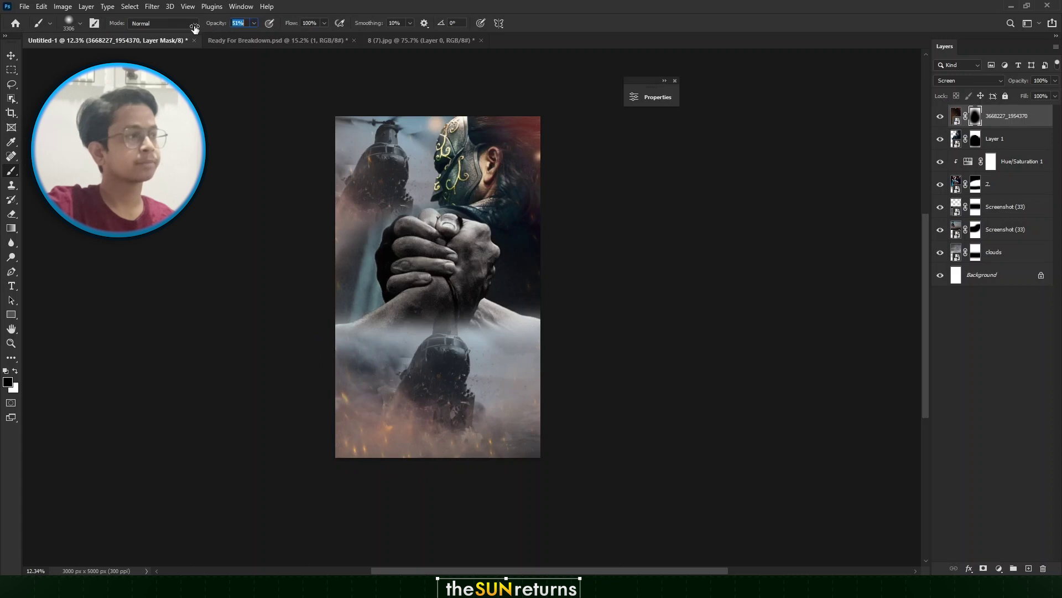
Set the brush opacity to 54% and soften the sparks along the poster's lower edge on the layer mask
{"action": "left_click_drag", "start_coordinate": [195, 28], "coordinate": [196, 28]}
{"action": "mouse_move", "coordinate": [337, 429]}
{"action": "left_mouse_down"}
{"action": "mouse_move", "coordinate": [514, 442]}
{"action": "mouse_move", "coordinate": [599, 434]}
{"action": "left_mouse_up"}
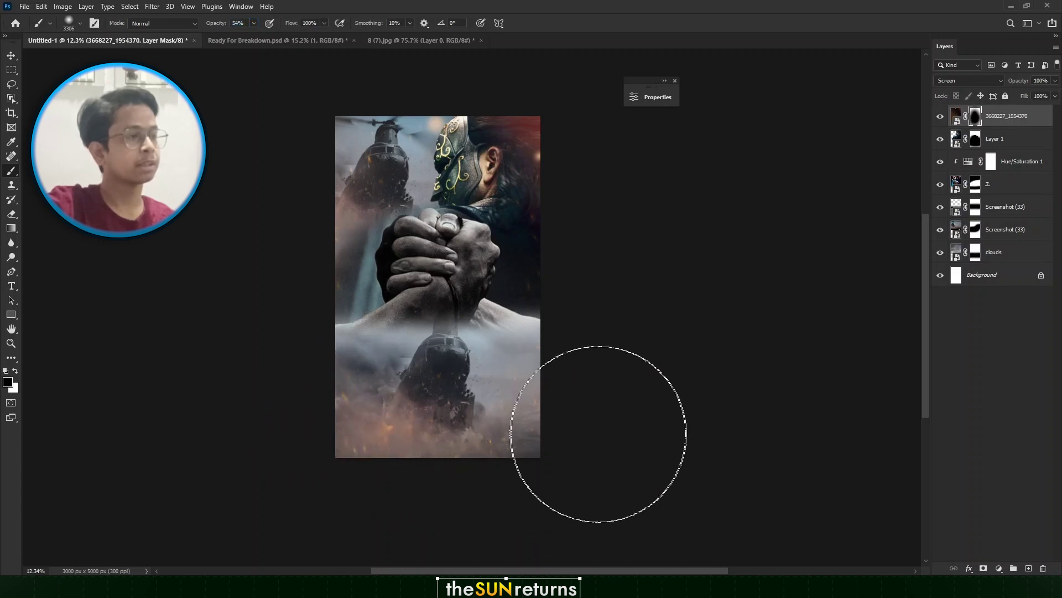
{"action": "left_click", "coordinate": [8, 61]}
Compare the poster with and without the sparks layer by toggling its visibility
{"action": "left_click", "coordinate": [939, 118]}
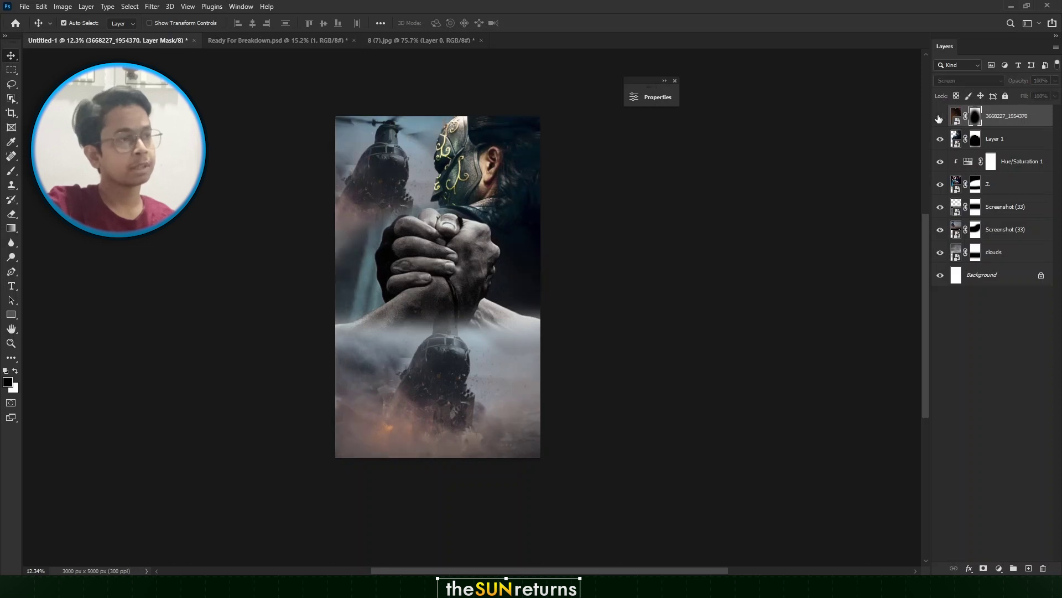
{"action": "left_click", "coordinate": [940, 117]}
{"action": "left_click", "coordinate": [940, 118]}
{"action": "left_click", "coordinate": [940, 117]}
{"action": "left_click", "coordinate": [939, 117]}
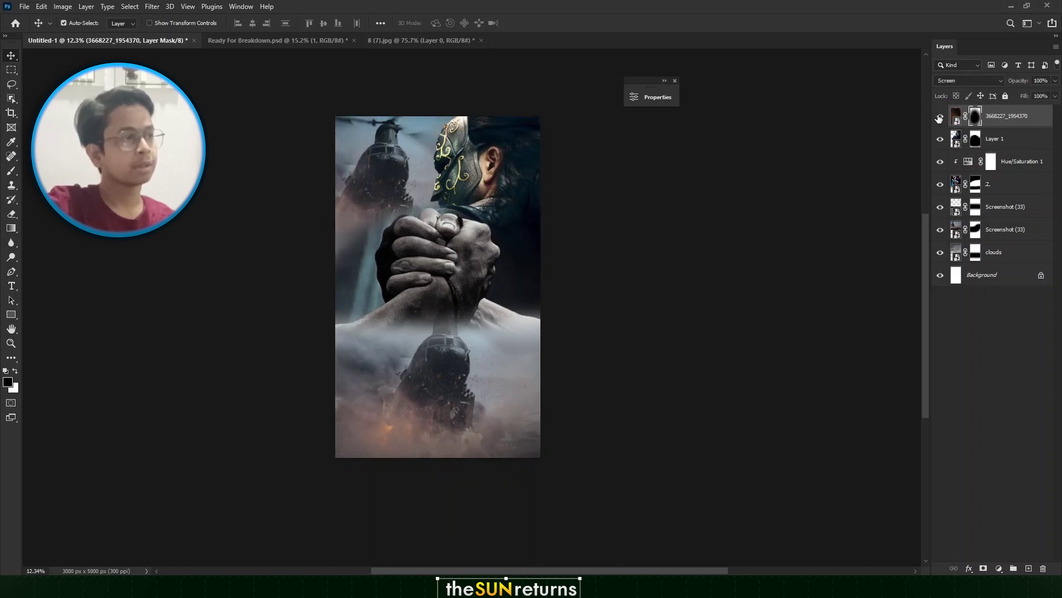
{"action": "left_click", "coordinate": [940, 117]}
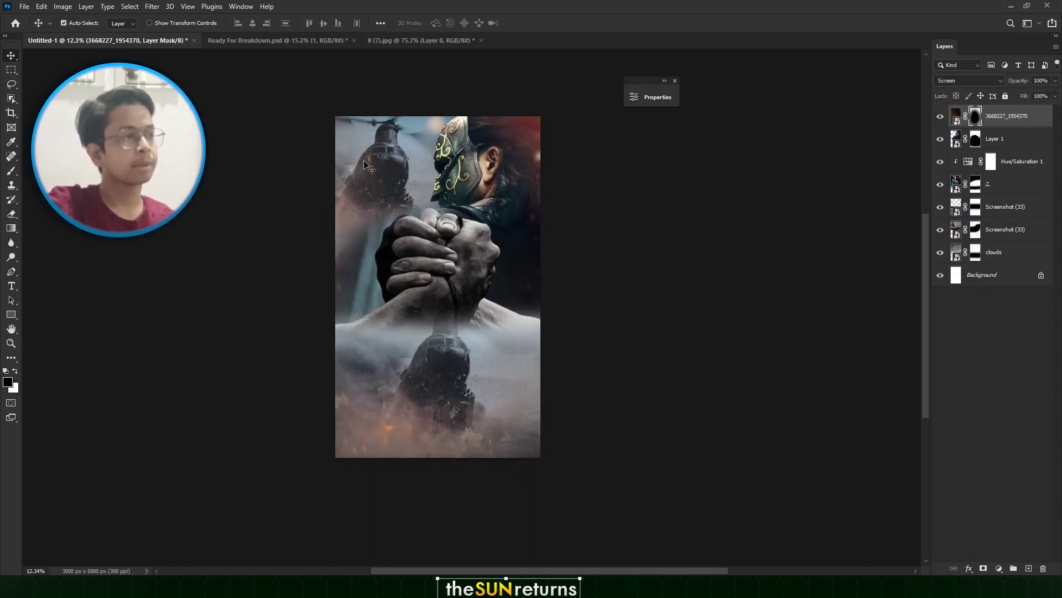
{"action": "left_click", "coordinate": [939, 117]}
{"action": "left_click", "coordinate": [940, 118]}
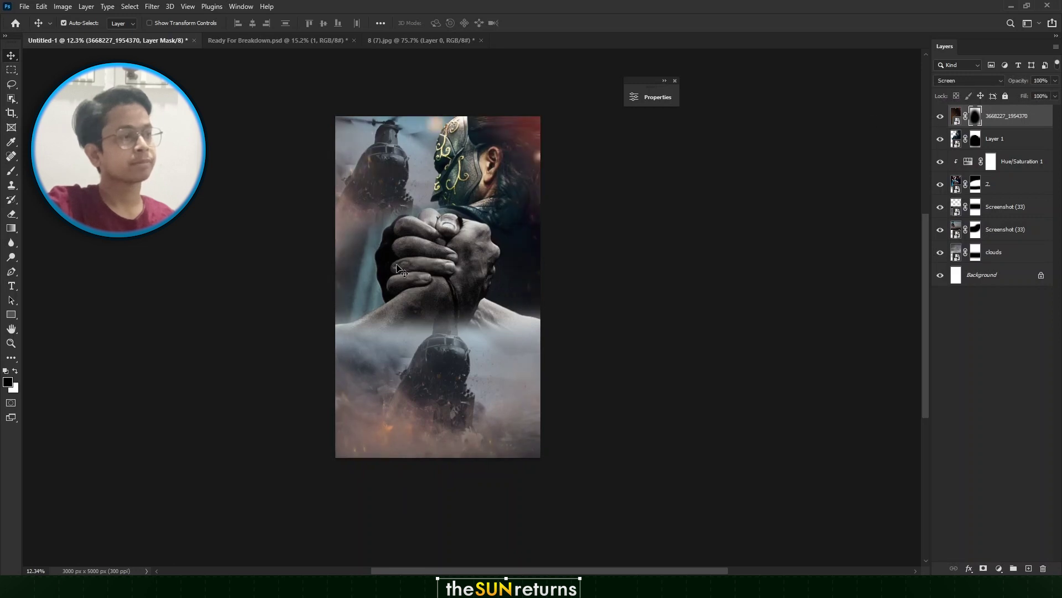
Place the explosion image Screenshot (26) from the Screenshots folder at the top of the layer stack and enlarge it beyond the poster's width
{"action": "scroll", "coordinate": [399, 270], "scroll_direction": "down", "scroll_amount": 2}
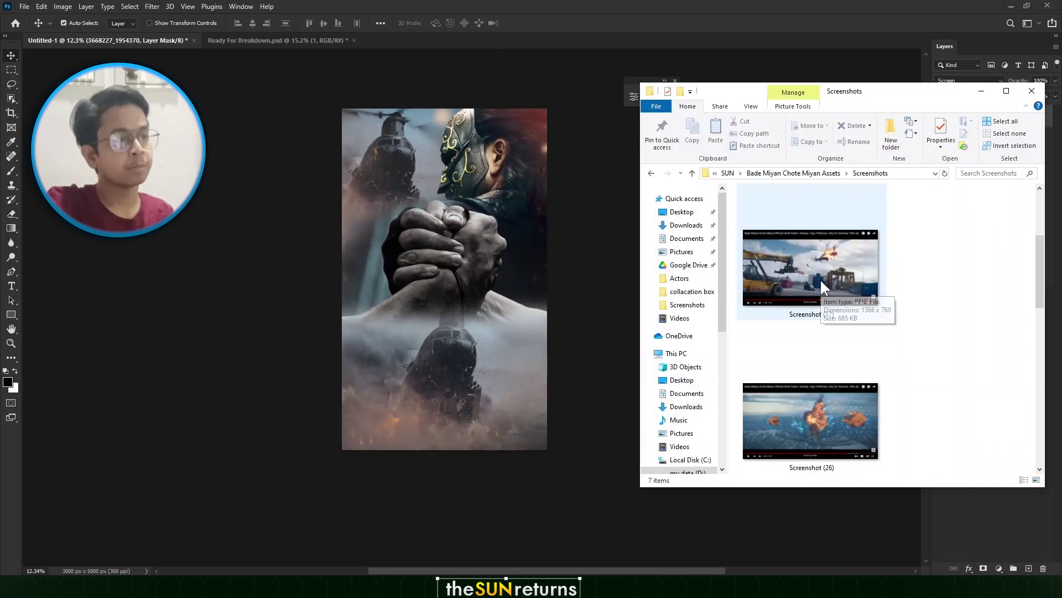
{"action": "left_click_drag", "start_coordinate": [831, 380], "coordinate": [479, 266]}
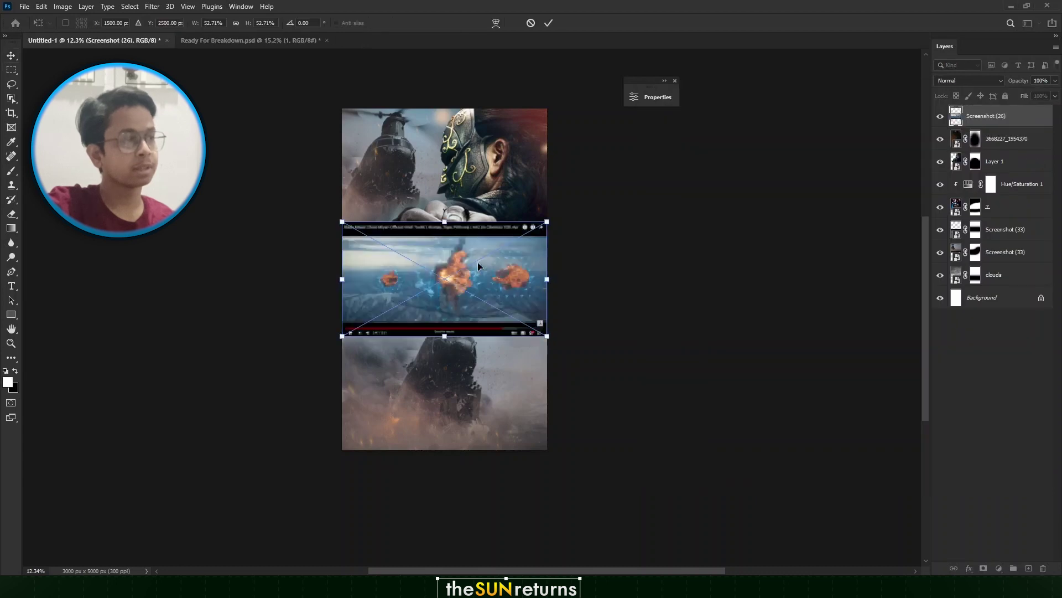
{"action": "left_click_drag", "start_coordinate": [544, 283], "coordinate": [640, 278]}
{"action": "left_click", "coordinate": [10, 58]}
{"action": "scroll", "coordinate": [495, 269], "scroll_direction": "up", "scroll_amount": 1}
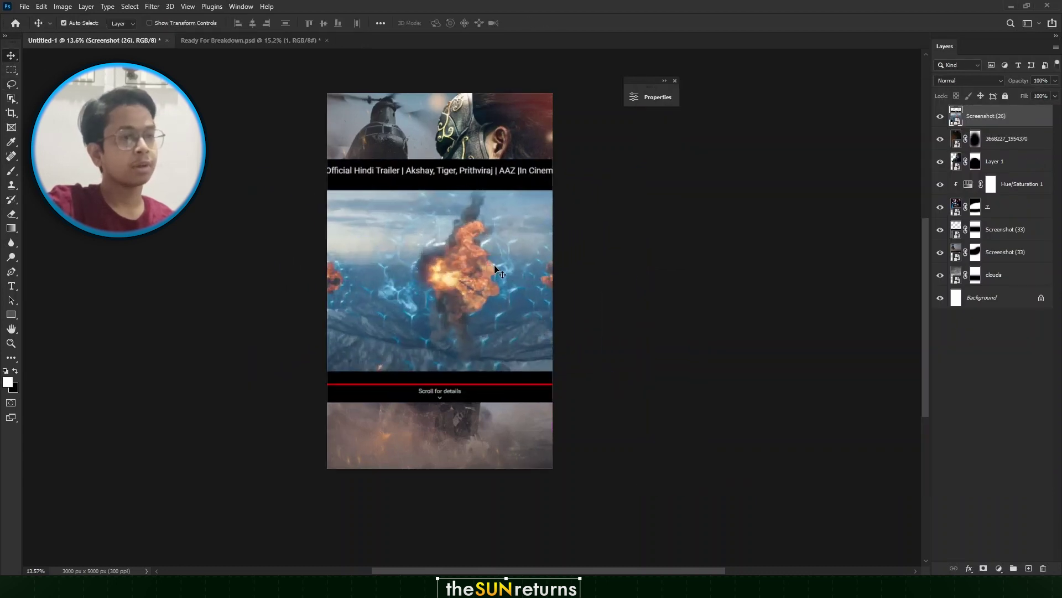
Add a layer mask to the explosion layer and paint away its lower part, including the red line and 'Scroll for details' strip
{"action": "left_click", "coordinate": [983, 568]}
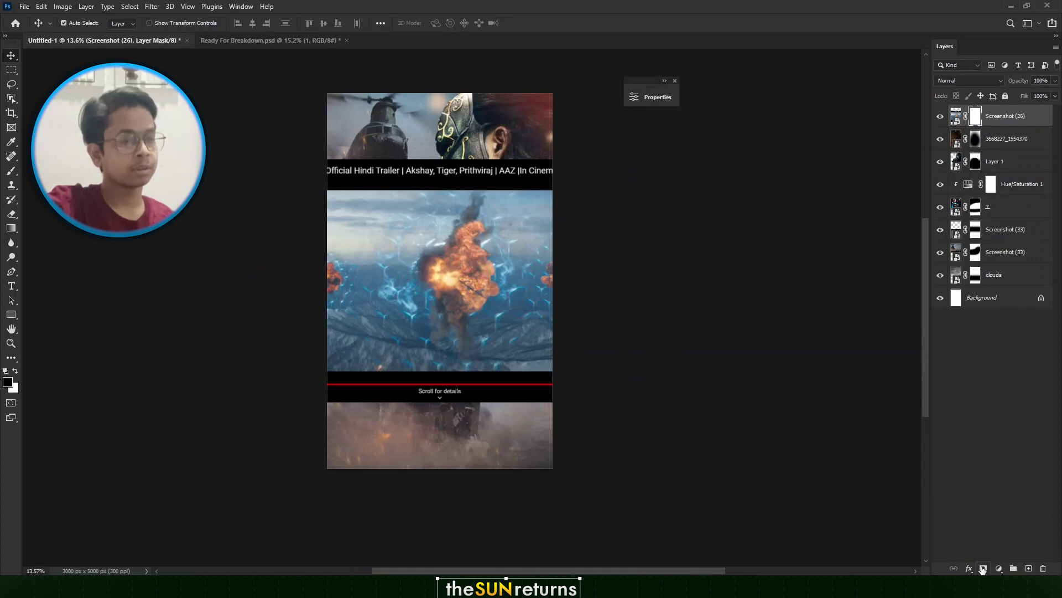
{"action": "key", "text": "b"}
{"action": "key", "text": "x"}
{"action": "mouse_move", "coordinate": [266, 457]}
{"action": "left_mouse_down"}
{"action": "mouse_move", "coordinate": [569, 448]}
{"action": "mouse_move", "coordinate": [346, 451]}
{"action": "left_mouse_up"}
{"action": "scroll", "coordinate": [465, 453], "scroll_direction": "up", "scroll_amount": 2}
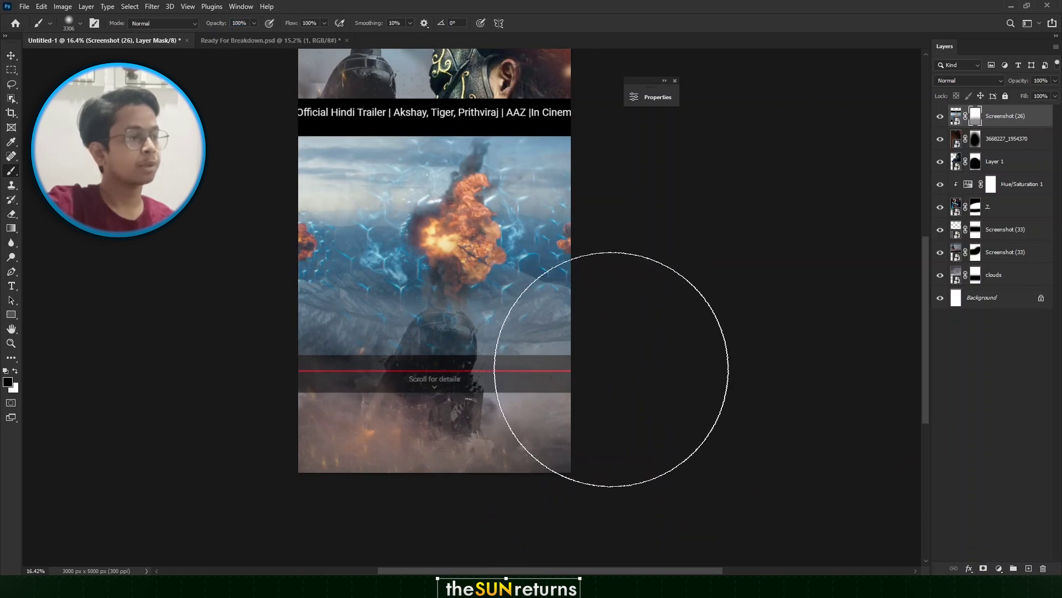
{"action": "left_click_drag", "start_coordinate": [388, 422], "coordinate": [462, 446]}
Paint away the explosion image's upper part and trailer title strip on the mask, clearing the masked man and upper helicopter
{"action": "left_click_drag", "start_coordinate": [332, 185], "coordinate": [367, 273]}
{"action": "left_click_drag", "start_coordinate": [307, 150], "coordinate": [595, 127]}
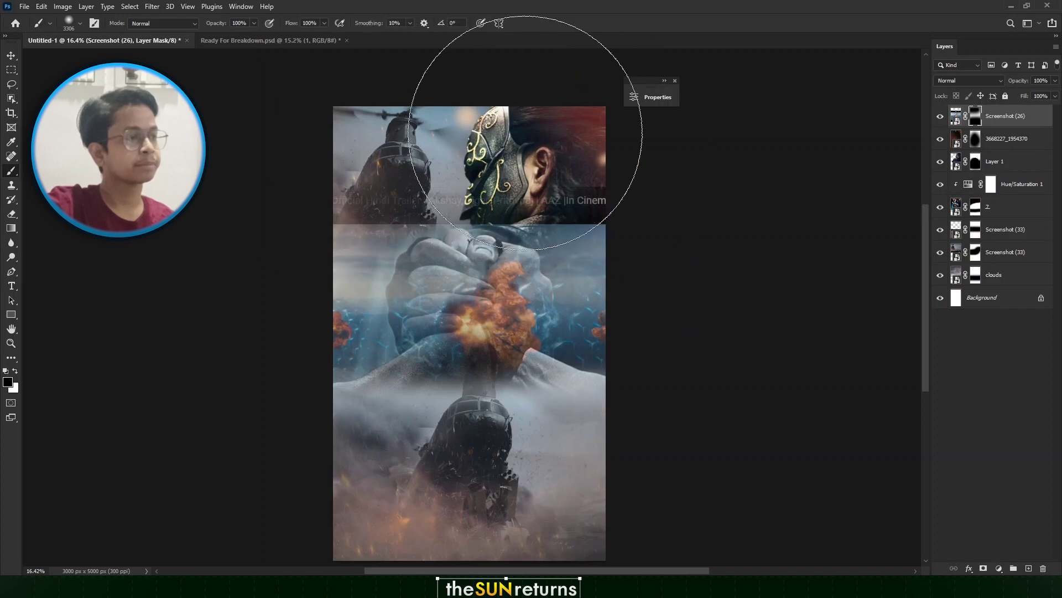
{"action": "scroll", "coordinate": [544, 145], "scroll_direction": "up", "scroll_amount": 2}
{"action": "left_click_drag", "start_coordinate": [589, 176], "coordinate": [520, 168]}
{"action": "mouse_move", "coordinate": [287, 185]}
{"action": "left_mouse_down"}
{"action": "mouse_move", "coordinate": [533, 217]}
{"action": "mouse_move", "coordinate": [544, 186]}
{"action": "left_mouse_up"}
{"action": "scroll", "coordinate": [479, 215], "scroll_direction": "down", "scroll_amount": 2}
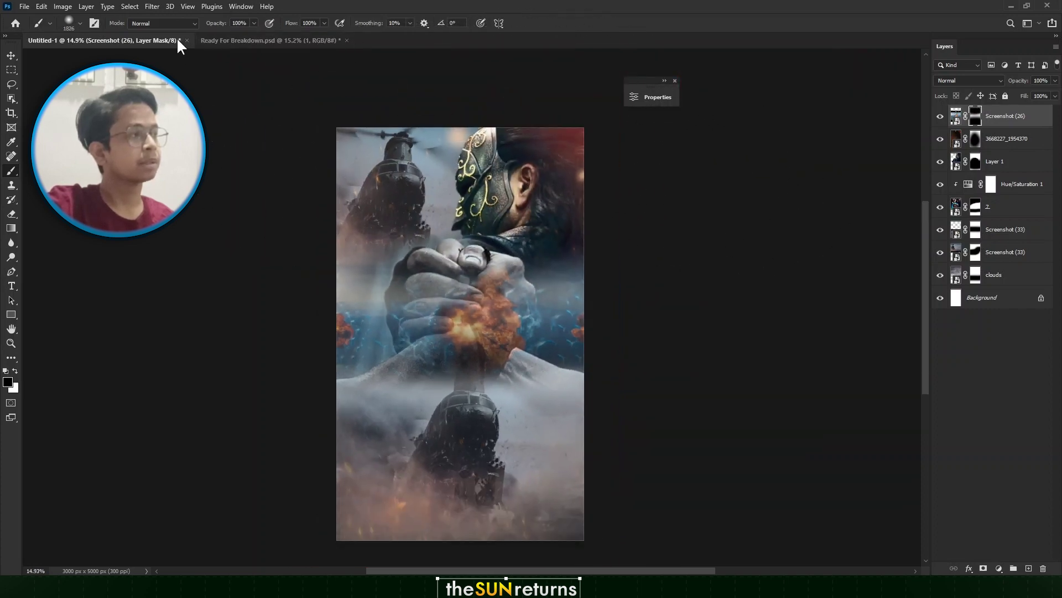
Move the masked explosion slightly down over the wrists of the clasped hands
{"action": "left_click", "coordinate": [12, 55]}
{"action": "scroll", "coordinate": [462, 327], "scroll_direction": "up", "scroll_amount": 2}
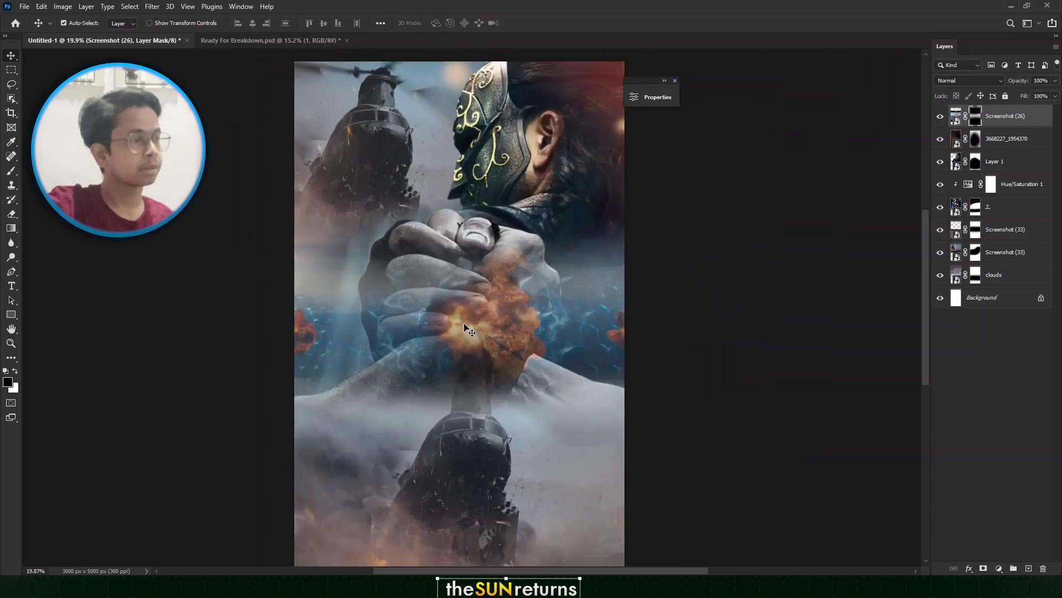
{"action": "left_click_drag", "start_coordinate": [463, 324], "coordinate": [464, 348]}
Duplicate the Hue/Saturation 1 adjustment above the explosion layer Screenshot (26) and clip the copy to that layer
{"action": "left_click", "coordinate": [1026, 191]}
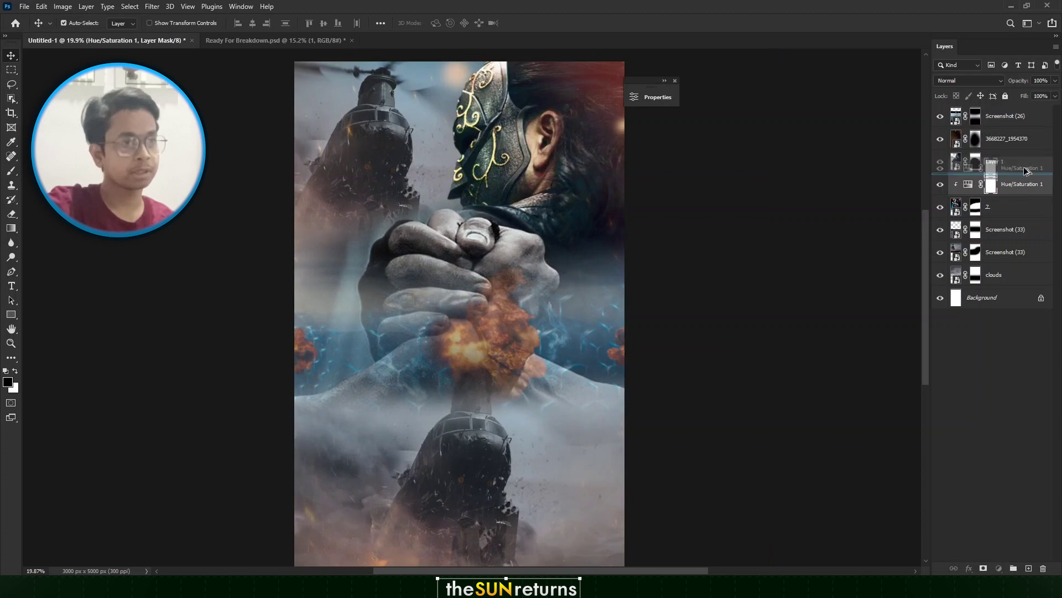
{"action": "left_click_drag", "start_coordinate": [1023, 167], "coordinate": [1019, 113]}
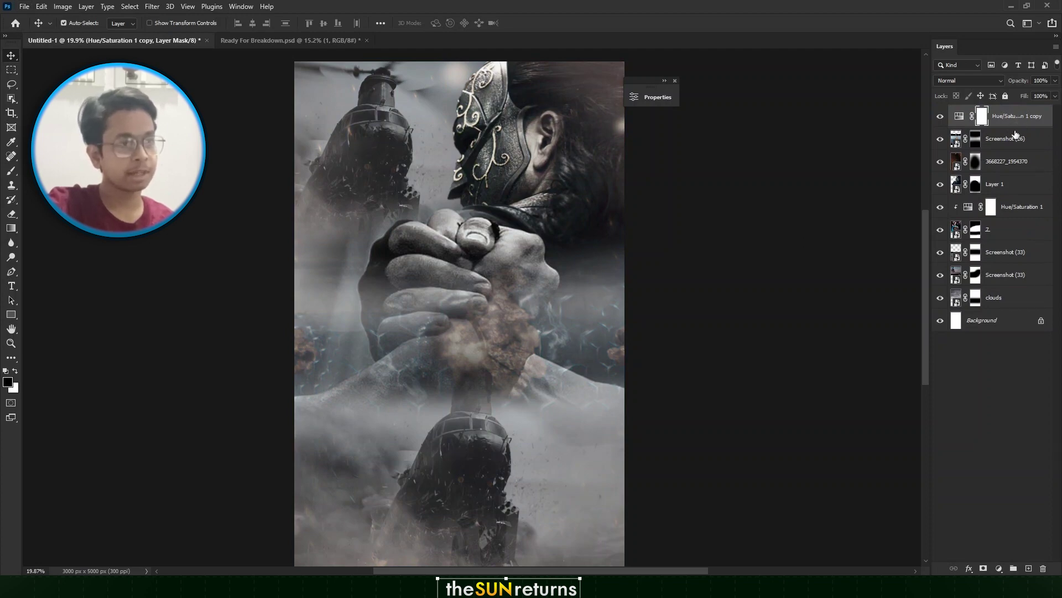
{"action": "left_click", "coordinate": [1015, 126], "text": "alt"}
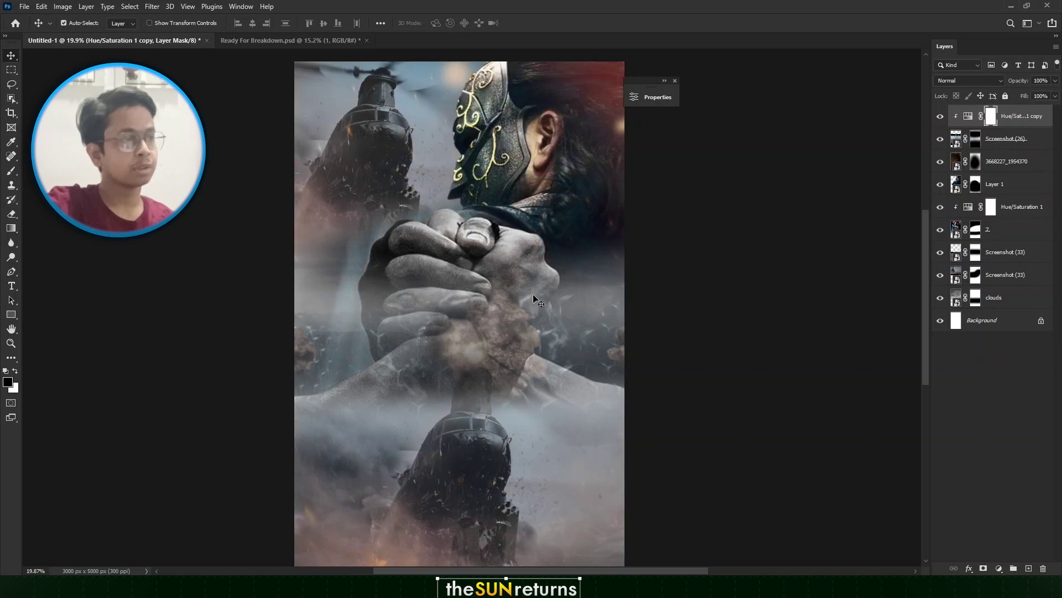
{"action": "scroll", "coordinate": [533, 293], "scroll_direction": "up", "scroll_amount": 3}
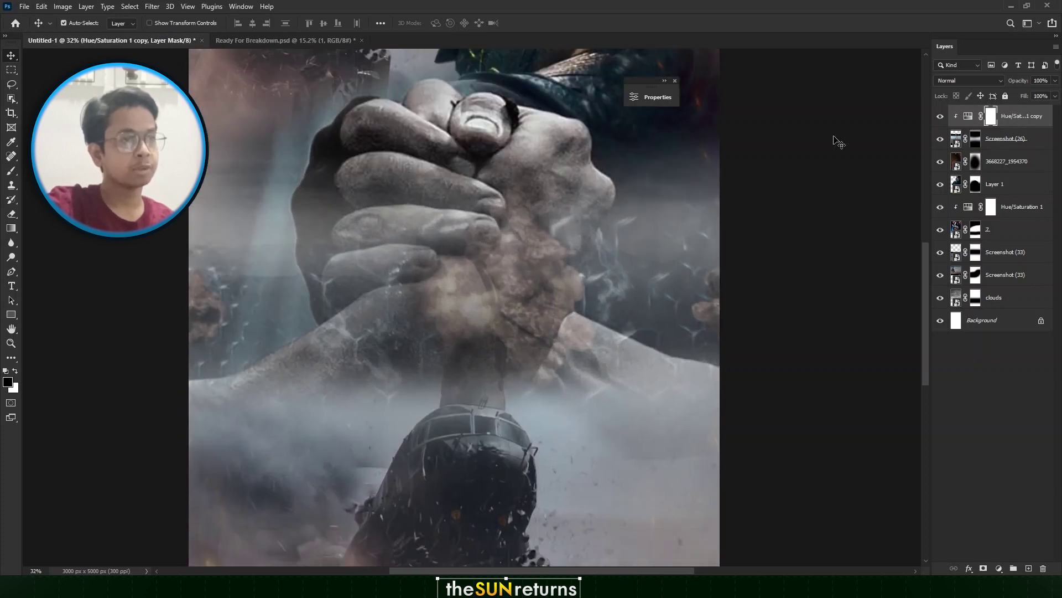
{"action": "left_click", "coordinate": [942, 118]}
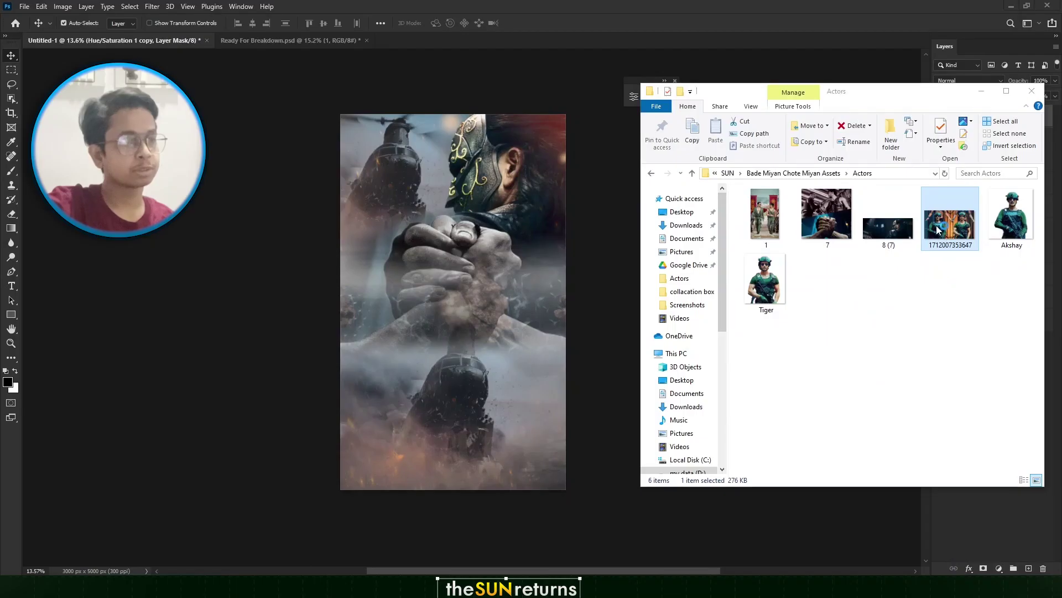
{"action": "double_click", "coordinate": [949, 211]}
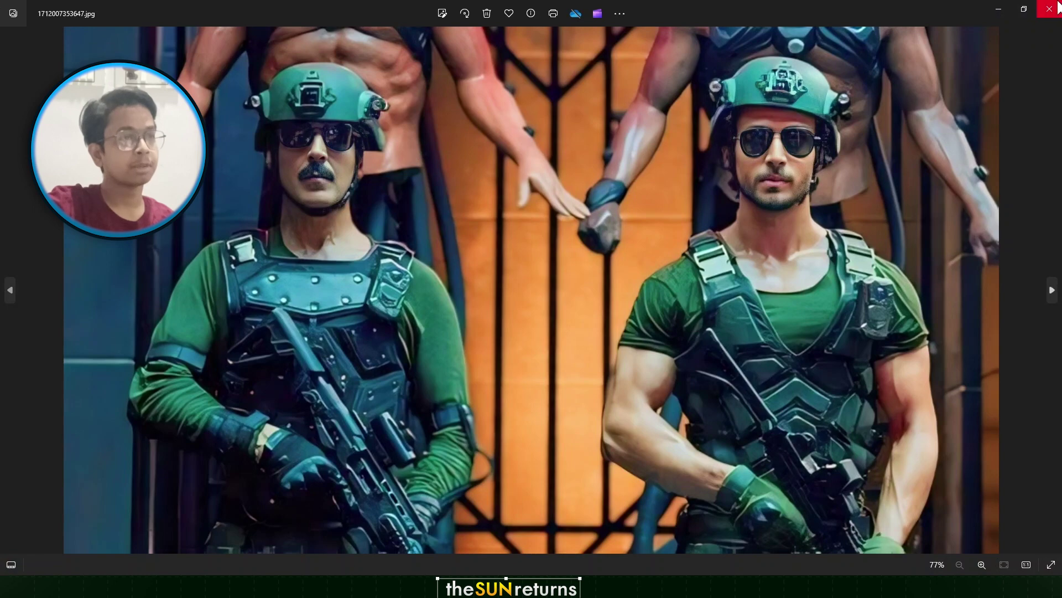
{"action": "left_click", "coordinate": [1058, 6]}
{"action": "left_click", "coordinate": [1002, 213]}
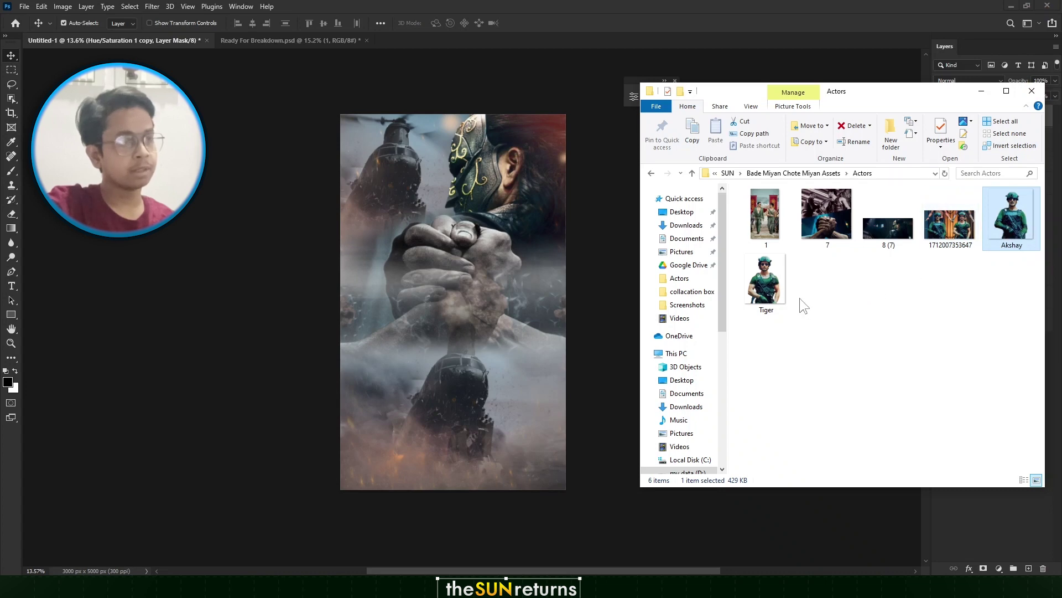
{"action": "left_click", "coordinate": [783, 293], "text": "ctrl"}
{"action": "left_click_drag", "start_coordinate": [782, 294], "coordinate": [473, 265]}
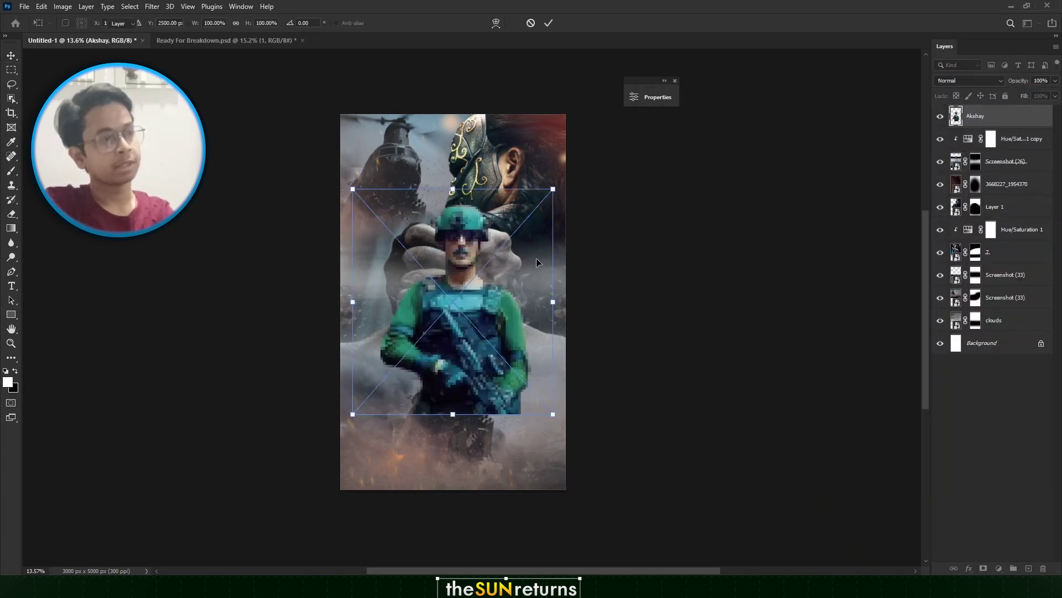
{"action": "key", "text": "Return"}
{"action": "key", "text": "Return"}
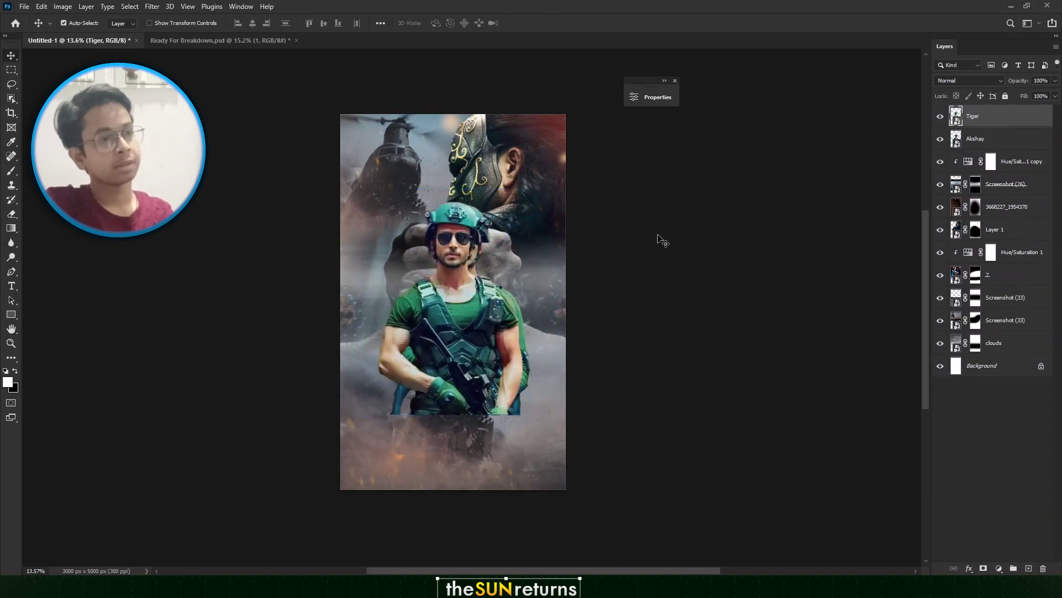
Move the Akshay and Tiger layers together towards the poster's lower right and scale them to about 94%
{"action": "left_click", "coordinate": [991, 147]}
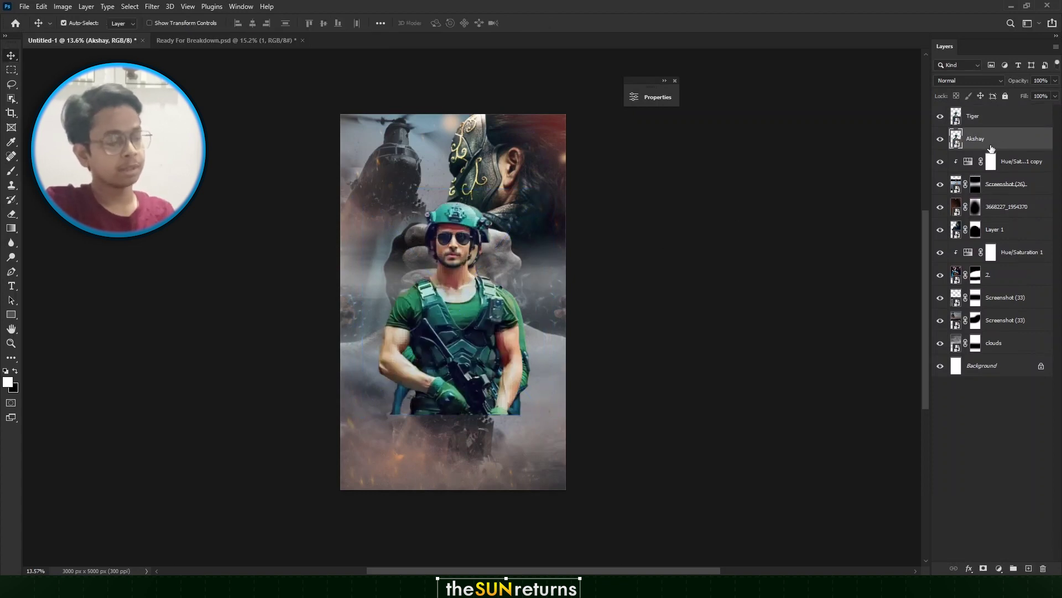
{"action": "left_click", "coordinate": [980, 117], "text": "shift"}
{"action": "key", "text": "ctrl+t"}
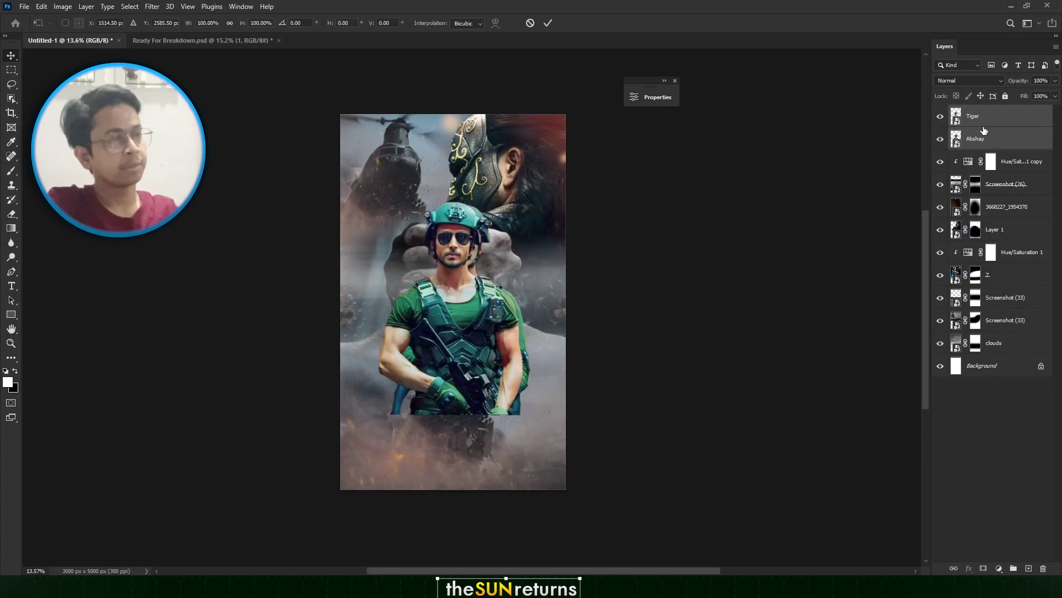
{"action": "left_click_drag", "start_coordinate": [466, 283], "coordinate": [503, 306]}
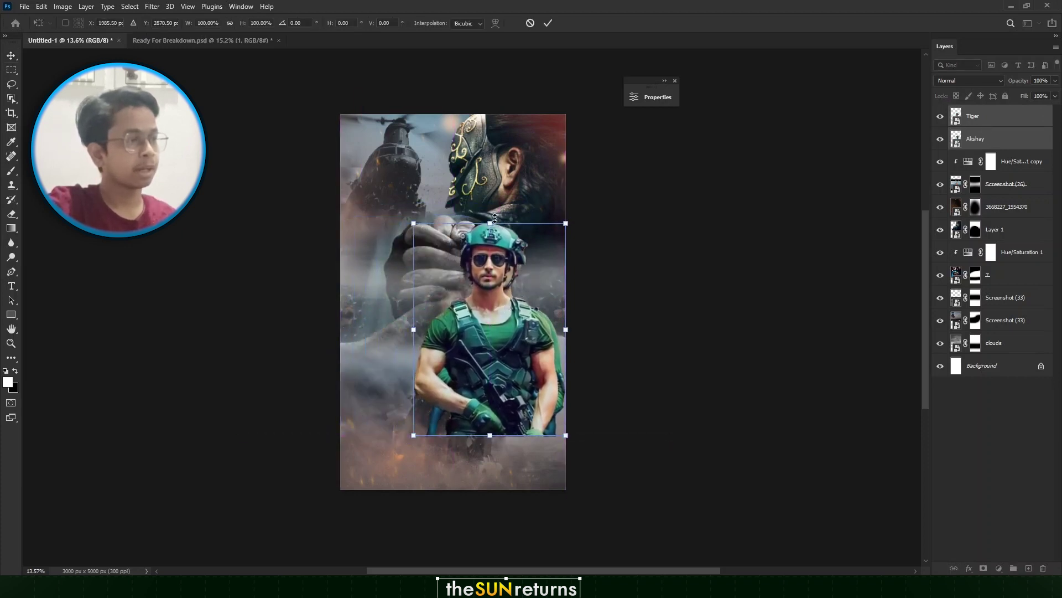
{"action": "left_click_drag", "start_coordinate": [490, 222], "coordinate": [509, 234]}
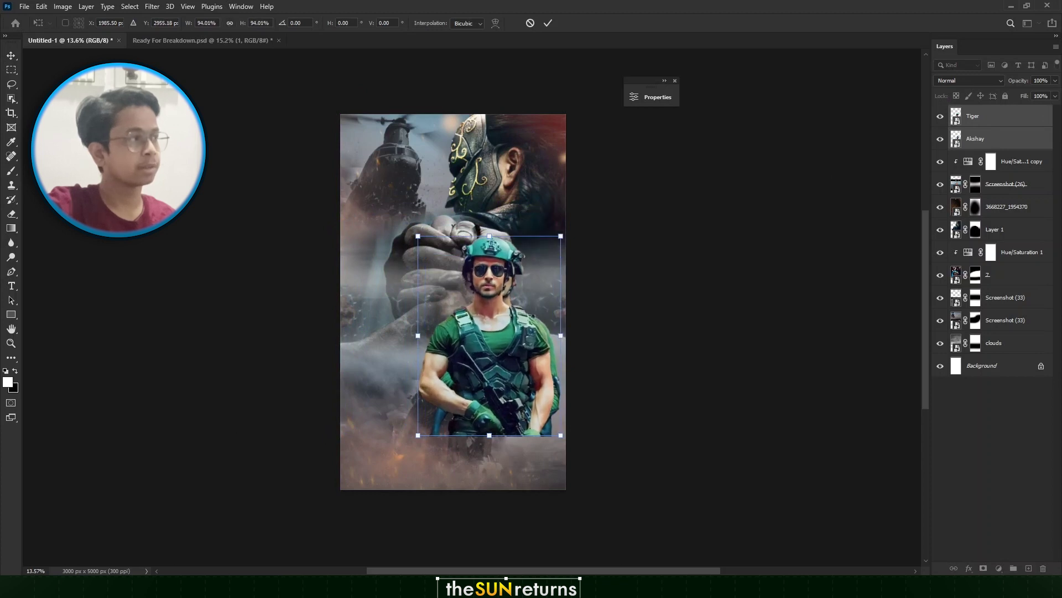
{"action": "left_click", "coordinate": [11, 58]}
{"action": "left_click", "coordinate": [266, 287]}
Arrange the two soldiers side by side at matching helmet height, with Akshay on the left and Tiger in front on the right
{"action": "scroll", "coordinate": [426, 342], "scroll_direction": "up", "scroll_amount": 6}
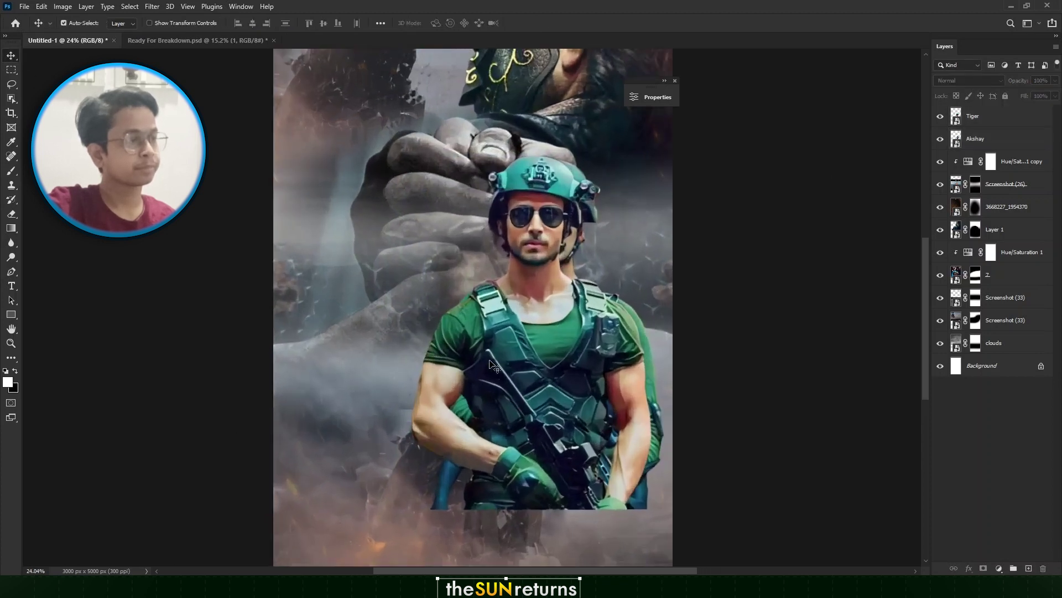
{"action": "left_click_drag", "start_coordinate": [490, 360], "coordinate": [409, 358]}
{"action": "left_click_drag", "start_coordinate": [573, 351], "coordinate": [527, 359]}
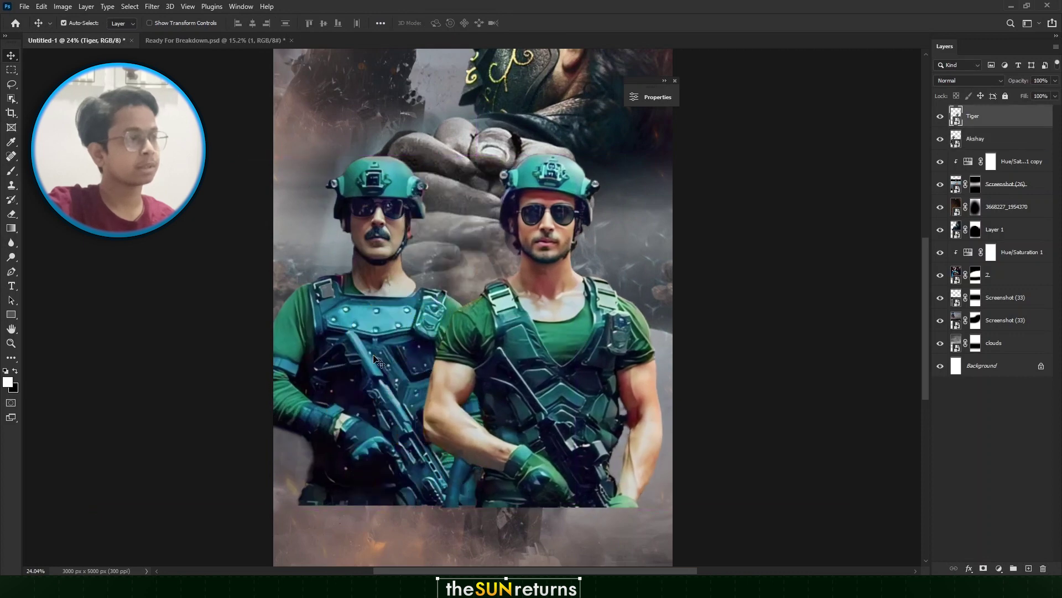
{"action": "scroll", "coordinate": [376, 360], "scroll_direction": "down", "scroll_amount": 2}
{"action": "left_click_drag", "start_coordinate": [361, 366], "coordinate": [384, 364]}
{"action": "left_click_drag", "start_coordinate": [386, 363], "coordinate": [386, 364]}
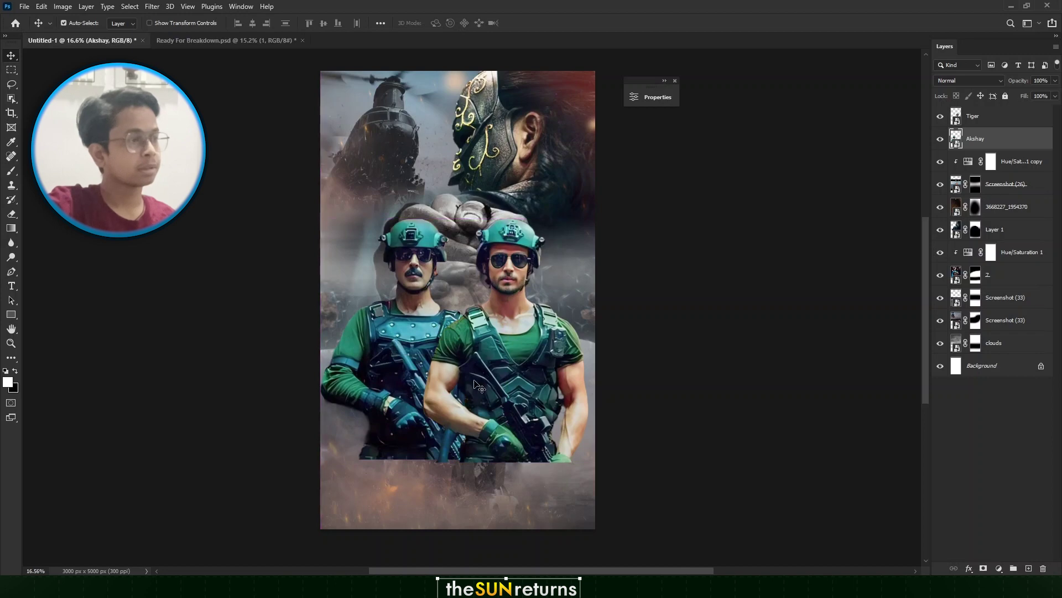
{"action": "scroll", "coordinate": [460, 364], "scroll_direction": "up", "scroll_amount": 3}
{"action": "left_click_drag", "start_coordinate": [522, 385], "coordinate": [520, 384]}
{"action": "left_click_drag", "start_coordinate": [514, 339], "coordinate": [515, 342]}
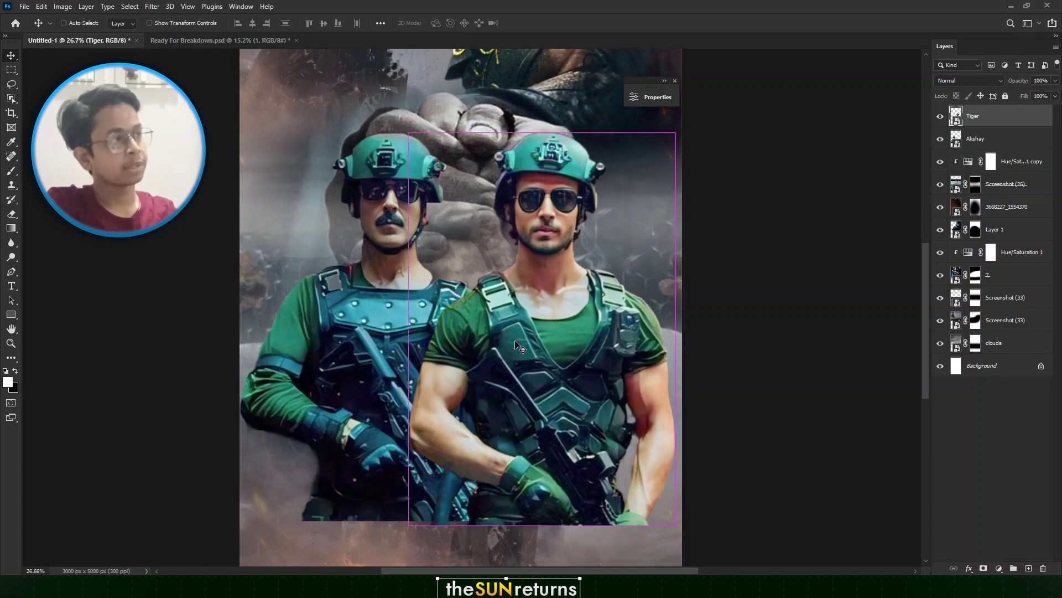
Check the alignment of the two helmet tops against a temporary horizontal guide, and remove the guide
{"action": "key", "text": "ctrl+r"}
{"action": "left_click_drag", "start_coordinate": [447, 49], "coordinate": [465, 142]}
{"action": "scroll", "coordinate": [476, 141], "scroll_direction": "up", "scroll_amount": 5}
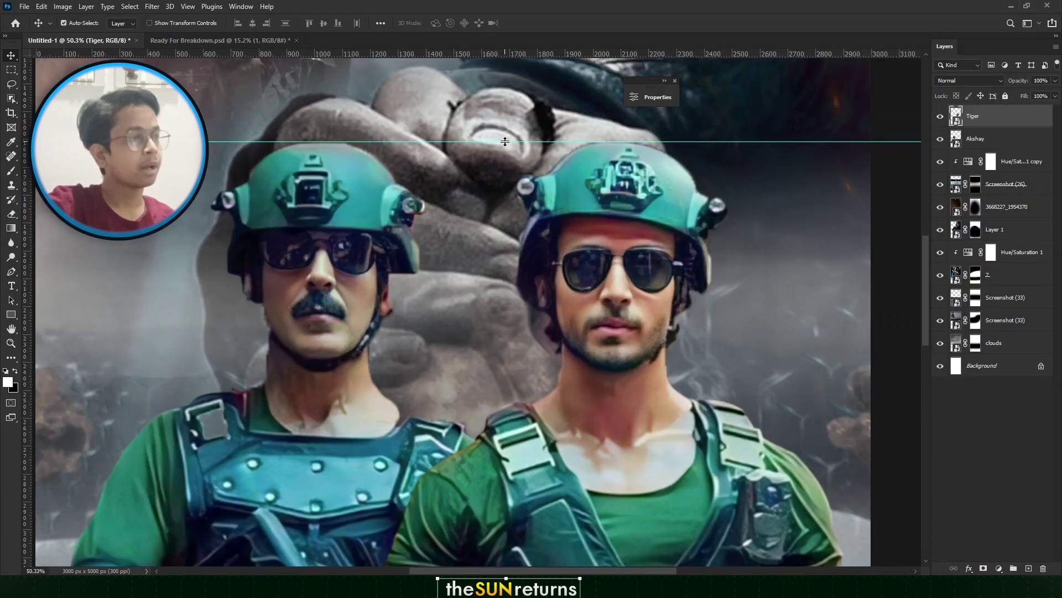
{"action": "scroll", "coordinate": [505, 142], "scroll_direction": "down", "scroll_amount": 6}
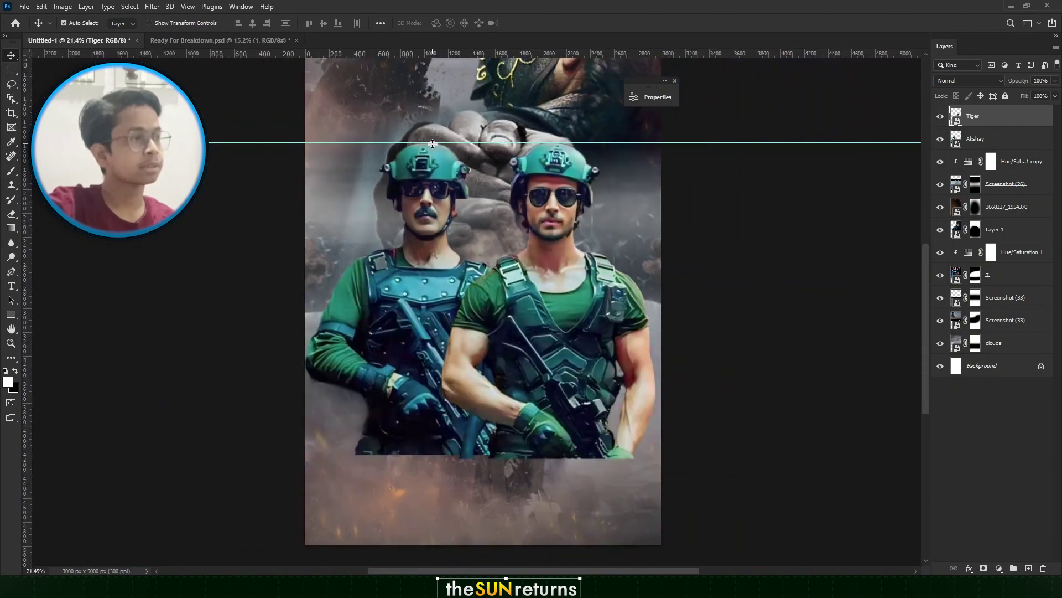
{"action": "left_click_drag", "start_coordinate": [432, 144], "coordinate": [447, 41]}
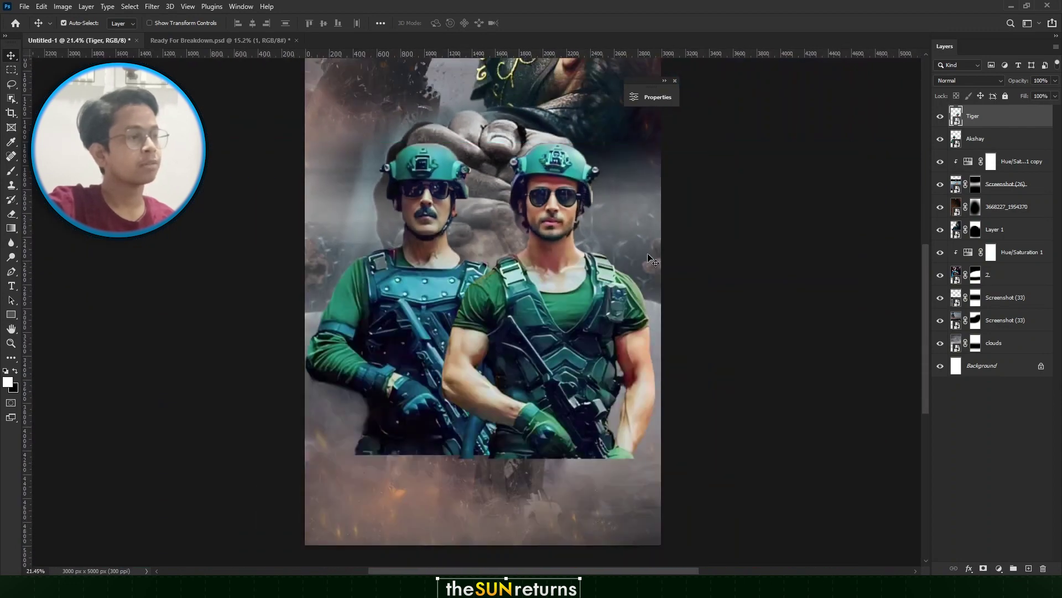
Add a layer mask to a new group of the Akshay and Tiger layers and switch to the Brush tool
{"action": "scroll", "coordinate": [459, 301], "scroll_direction": "down", "scroll_amount": 1}
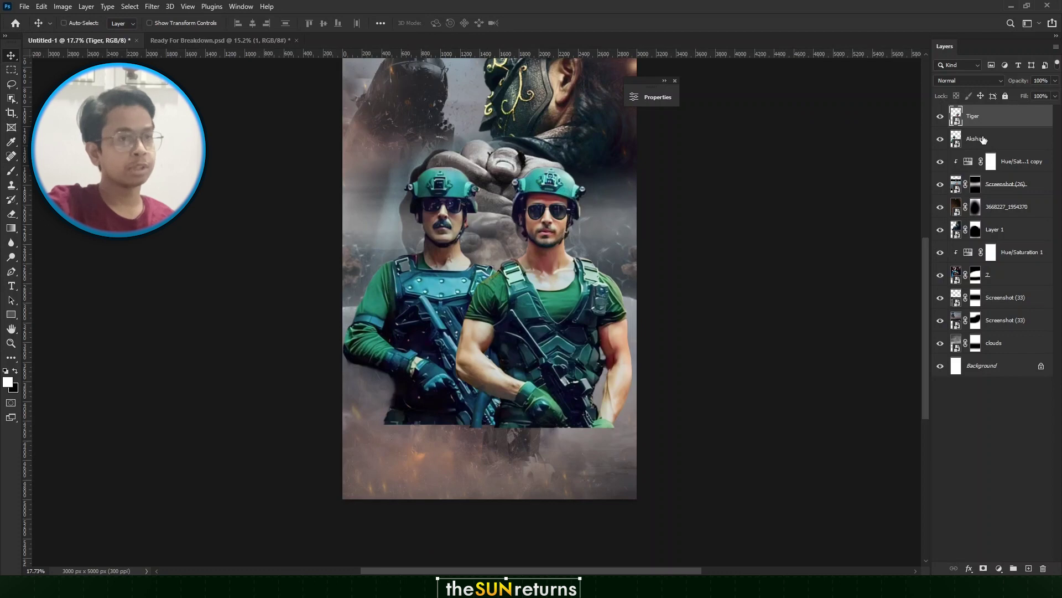
{"action": "left_click", "coordinate": [983, 139], "text": "shift"}
{"action": "key", "text": "ctrl+g"}
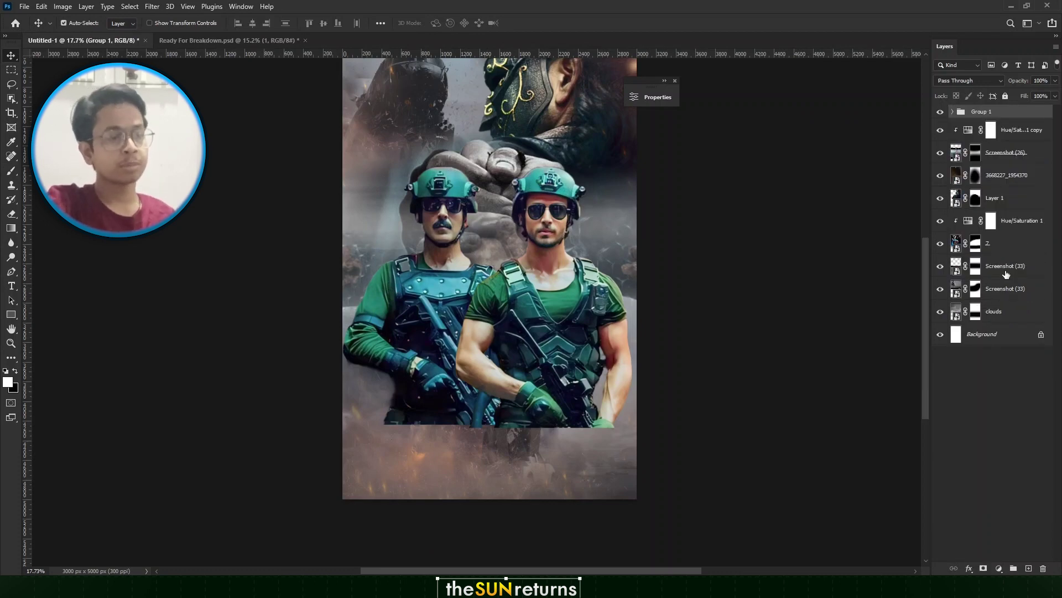
{"action": "left_click", "coordinate": [984, 569]}
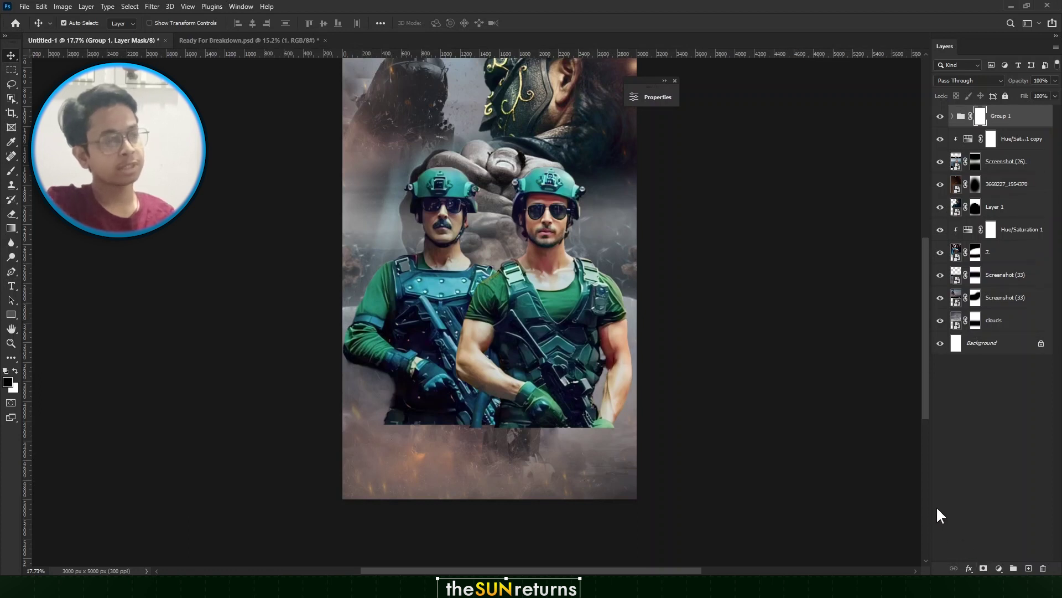
{"action": "key", "text": "b"}
{"action": "mouse_move", "coordinate": [278, 465]}
{"action": "left_mouse_down"}
{"action": "mouse_move", "coordinate": [697, 433]}
{"action": "mouse_move", "coordinate": [415, 459]}
{"action": "mouse_move", "coordinate": [339, 450]}
{"action": "mouse_move", "coordinate": [607, 448]}
{"action": "mouse_move", "coordinate": [431, 456]}
{"action": "mouse_move", "coordinate": [372, 470]}
{"action": "mouse_move", "coordinate": [647, 451]}
{"action": "mouse_move", "coordinate": [451, 457]}
{"action": "mouse_move", "coordinate": [609, 450]}
{"action": "left_mouse_up"}
{"action": "key", "text": "ctrl+z"}
{"action": "key", "text": "ctrl+z"}
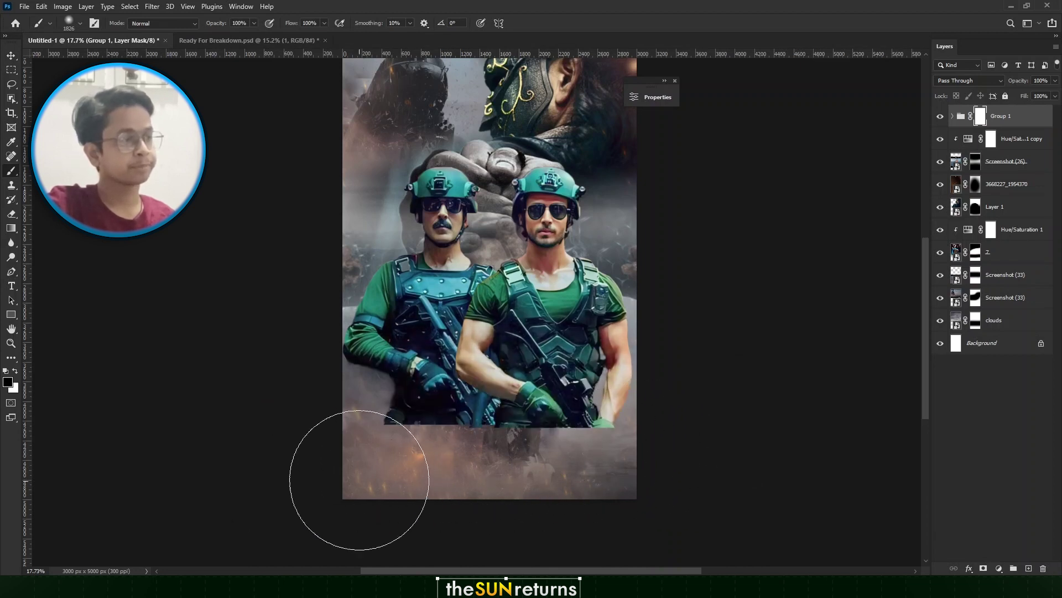
Fade the cut-off lower edge of both soldiers into the smoke by painting black on the group's mask
{"action": "mouse_move", "coordinate": [359, 480]}
{"action": "left_mouse_down"}
{"action": "mouse_move", "coordinate": [501, 491]}
{"action": "mouse_move", "coordinate": [360, 484]}
{"action": "mouse_move", "coordinate": [637, 484]}
{"action": "mouse_move", "coordinate": [477, 484]}
{"action": "mouse_move", "coordinate": [574, 482]}
{"action": "mouse_move", "coordinate": [519, 474]}
{"action": "left_mouse_up"}
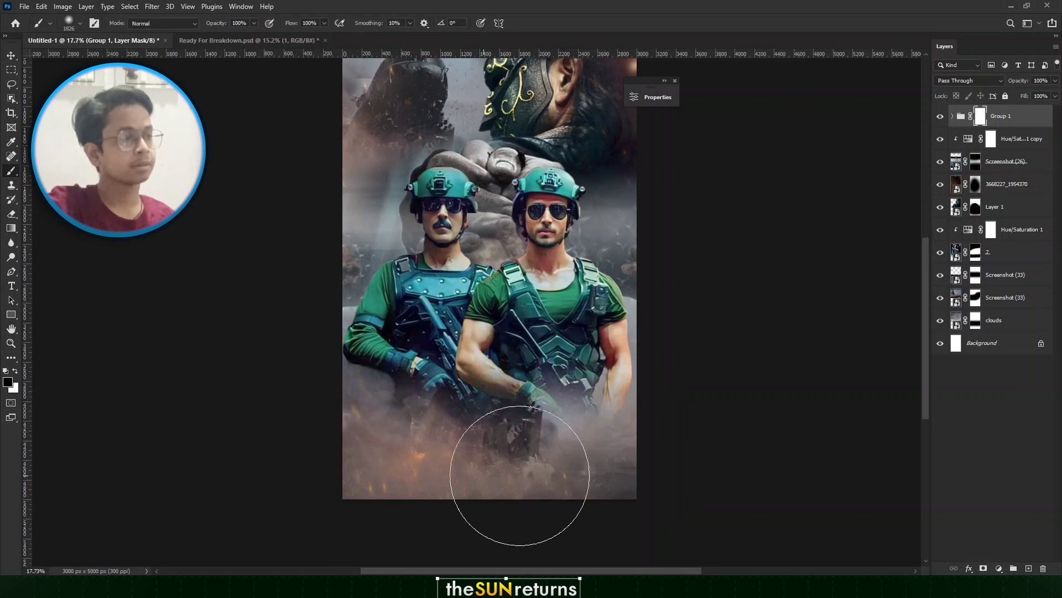
{"action": "left_click", "coordinate": [12, 57]}
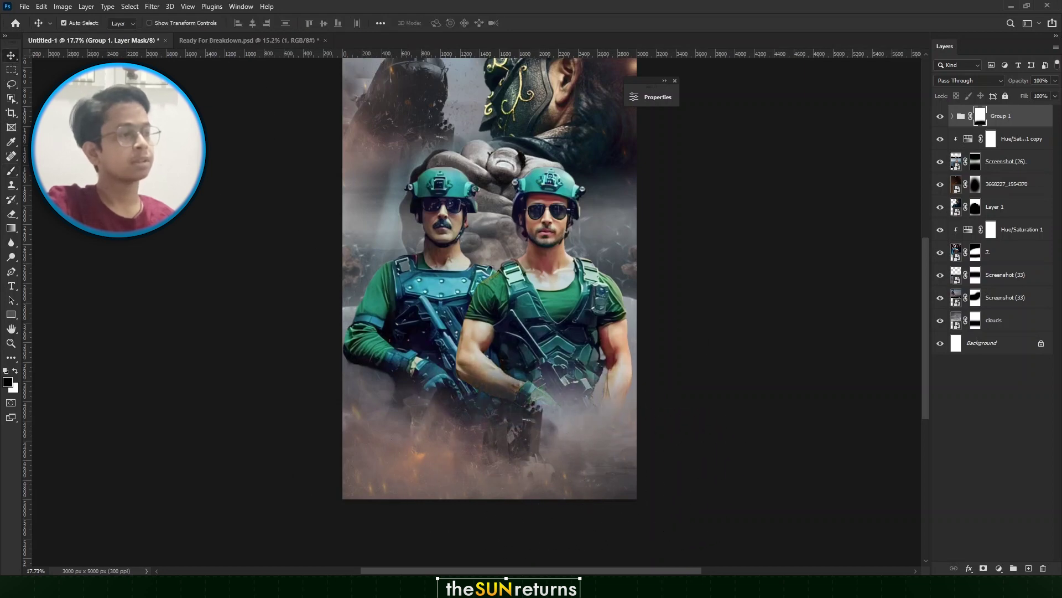
{"action": "scroll", "coordinate": [450, 279], "scroll_direction": "down", "scroll_amount": 3}
{"action": "left_click_drag", "start_coordinate": [532, 226], "coordinate": [534, 252]}
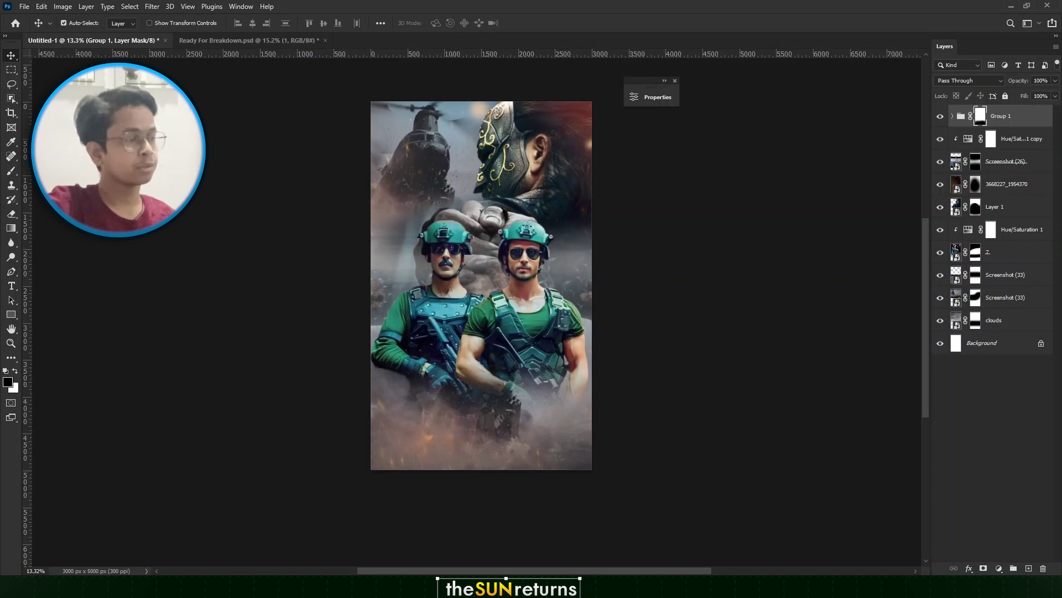
Open image 1 from the Actors folder, showing the two walking men in green, as a separate Photoshop document
{"action": "key", "text": "alt+Tab"}
{"action": "right_click", "coordinate": [755, 200]}
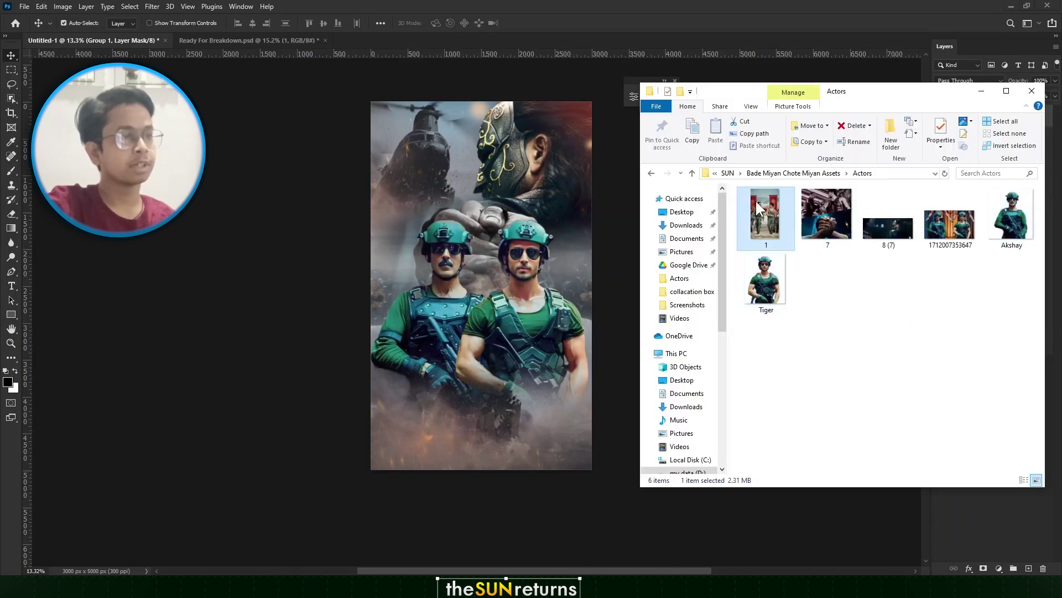
{"action": "mouse_move", "coordinate": [792, 368]}
{"action": "left_click", "coordinate": [723, 371]}
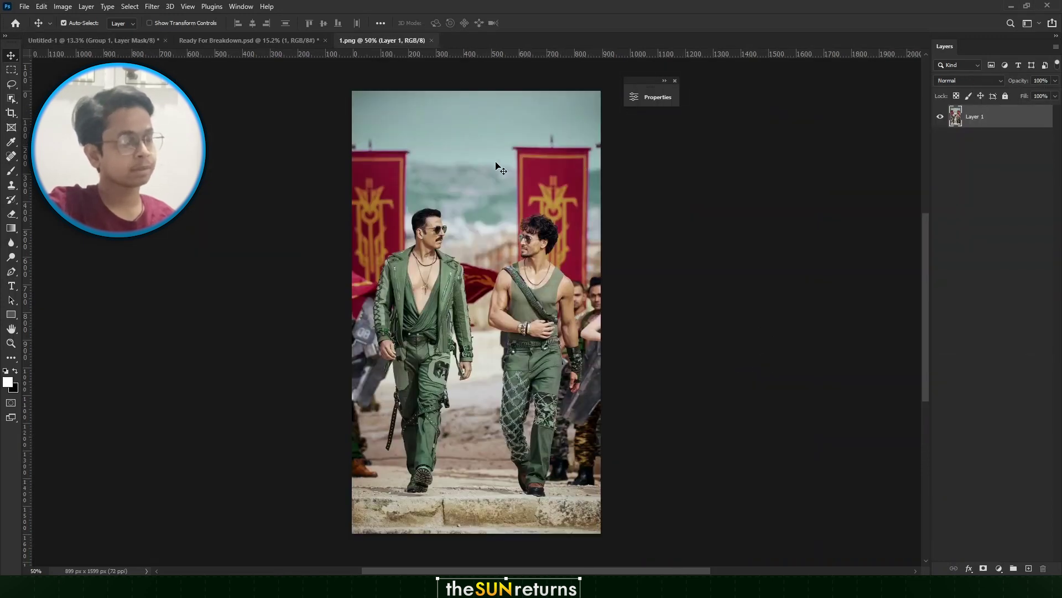
{"action": "scroll", "coordinate": [464, 269], "scroll_direction": "up", "scroll_amount": 3}
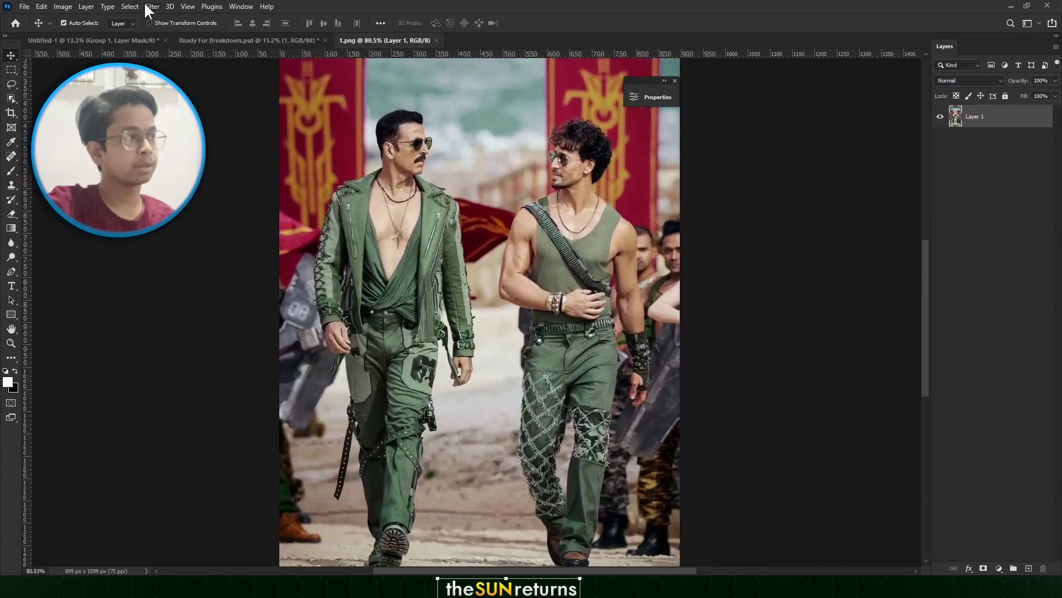
Select both walking men in 1.png automatically with Select Subject
{"action": "left_click", "coordinate": [131, 7]}
{"action": "left_click", "coordinate": [231, 121]}
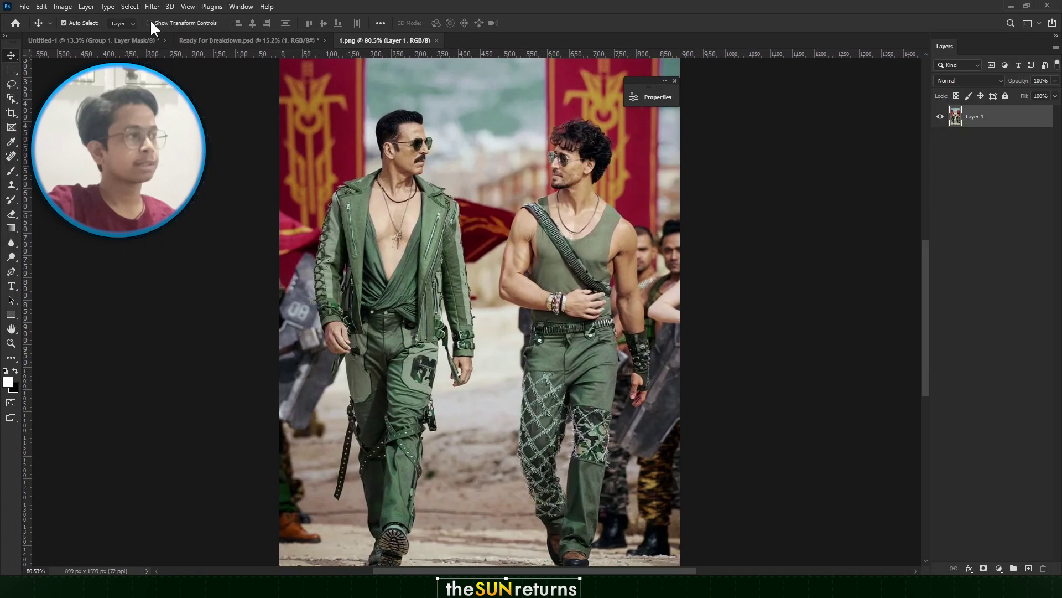
{"action": "left_click", "coordinate": [132, 7]}
{"action": "left_click", "coordinate": [151, 135]}
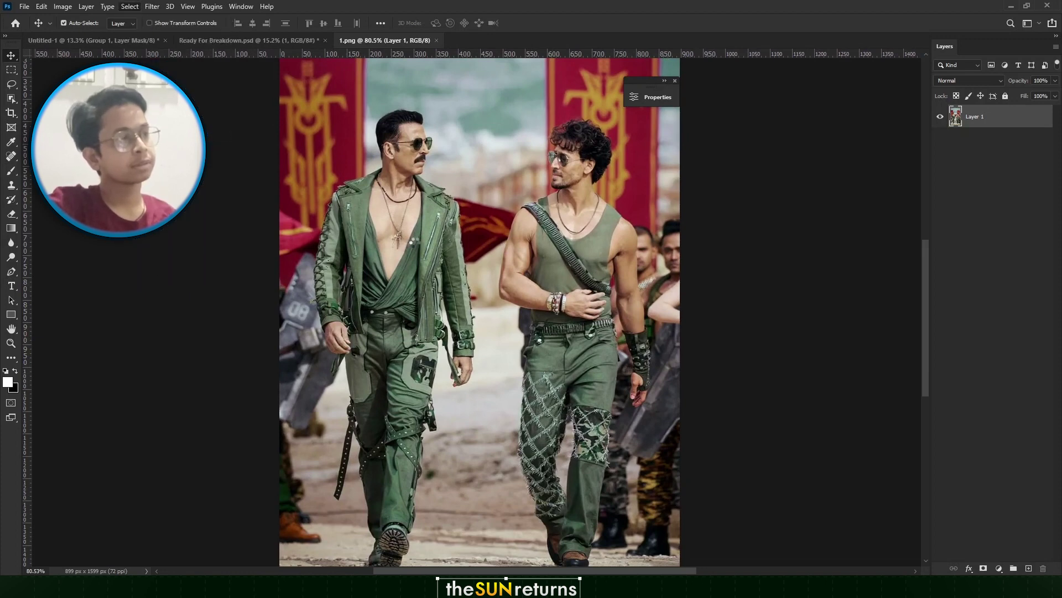
{"action": "scroll", "coordinate": [412, 241], "scroll_direction": "up", "scroll_amount": 3}
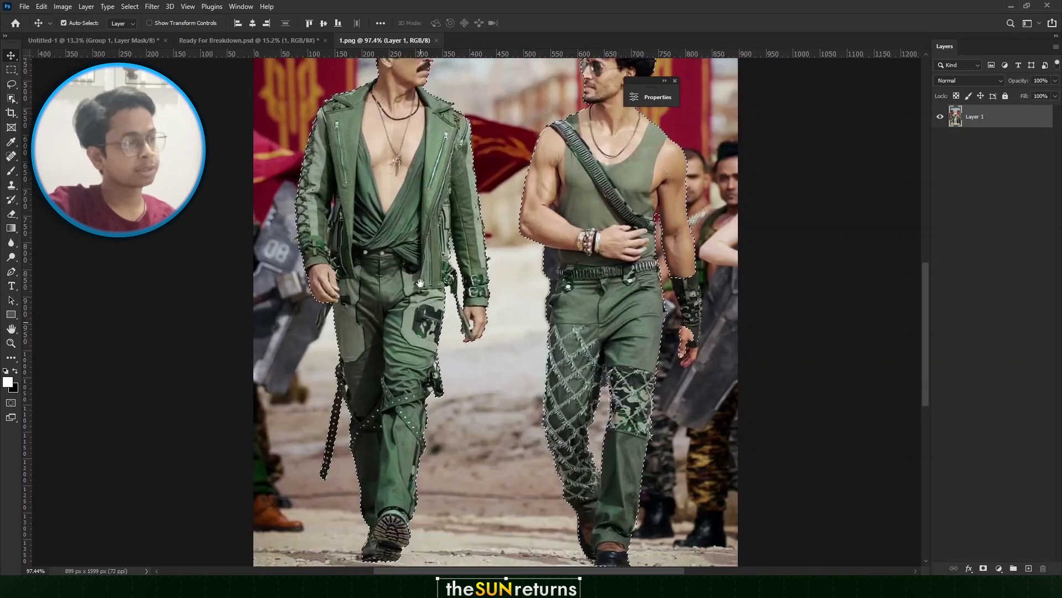
{"action": "left_click_drag", "start_coordinate": [420, 283], "coordinate": [373, 274]}
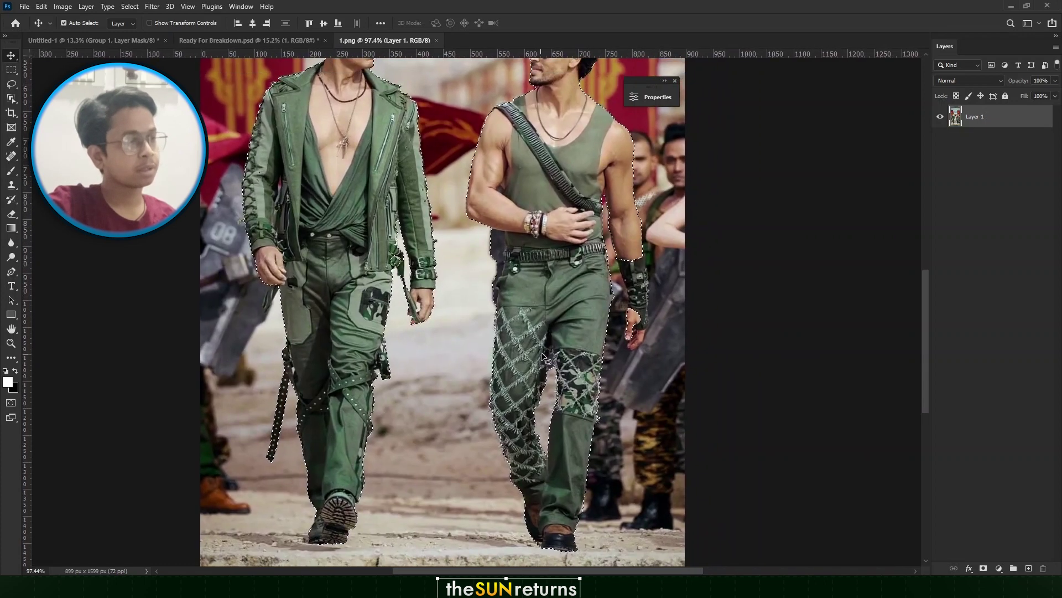
Add the dark wrist guard of the man in the tank top to the selection with the Quick Selection tool
{"action": "scroll", "coordinate": [635, 286], "scroll_direction": "up", "scroll_amount": 3}
{"action": "scroll", "coordinate": [635, 286], "scroll_direction": "up", "scroll_amount": 3}
{"action": "left_click_drag", "start_coordinate": [648, 292], "coordinate": [601, 294]}
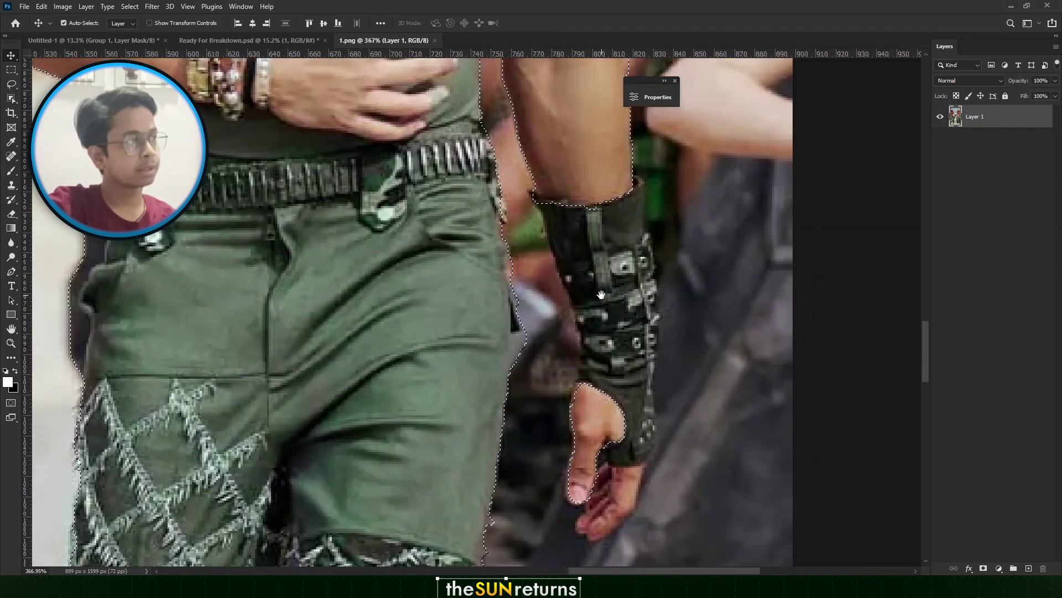
{"action": "left_click", "coordinate": [12, 97]}
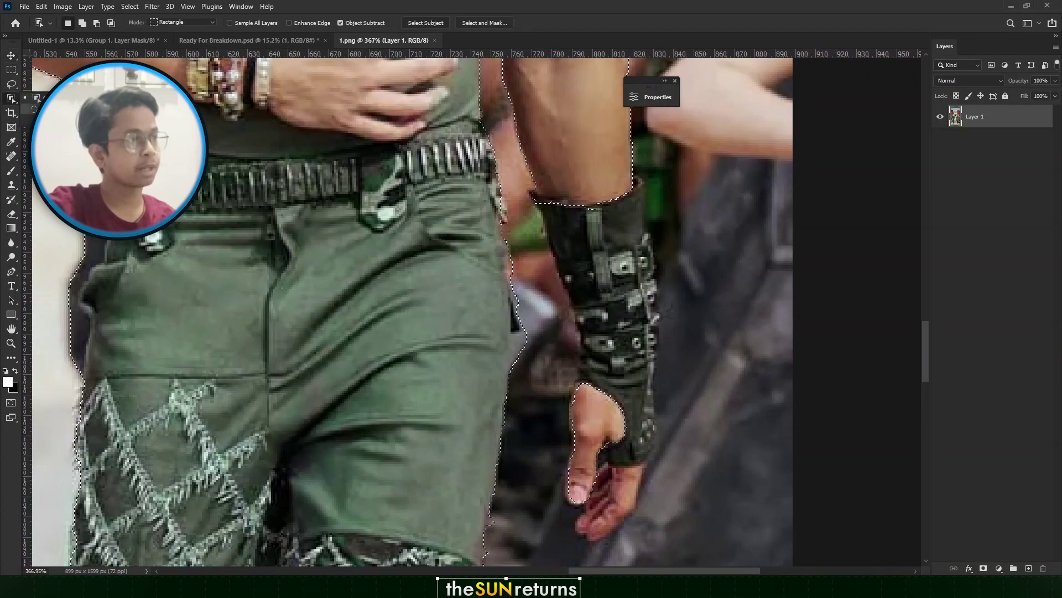
{"action": "left_click", "coordinate": [56, 110]}
{"action": "scroll", "coordinate": [545, 252], "scroll_direction": "up", "scroll_amount": 3}
{"action": "mouse_move", "coordinate": [612, 237]}
{"action": "left_mouse_down"}
{"action": "mouse_move", "coordinate": [610, 211]}
{"action": "mouse_move", "coordinate": [621, 219]}
{"action": "mouse_move", "coordinate": [624, 189]}
{"action": "left_mouse_up"}
{"action": "scroll", "coordinate": [621, 219], "scroll_direction": "down", "scroll_amount": 2}
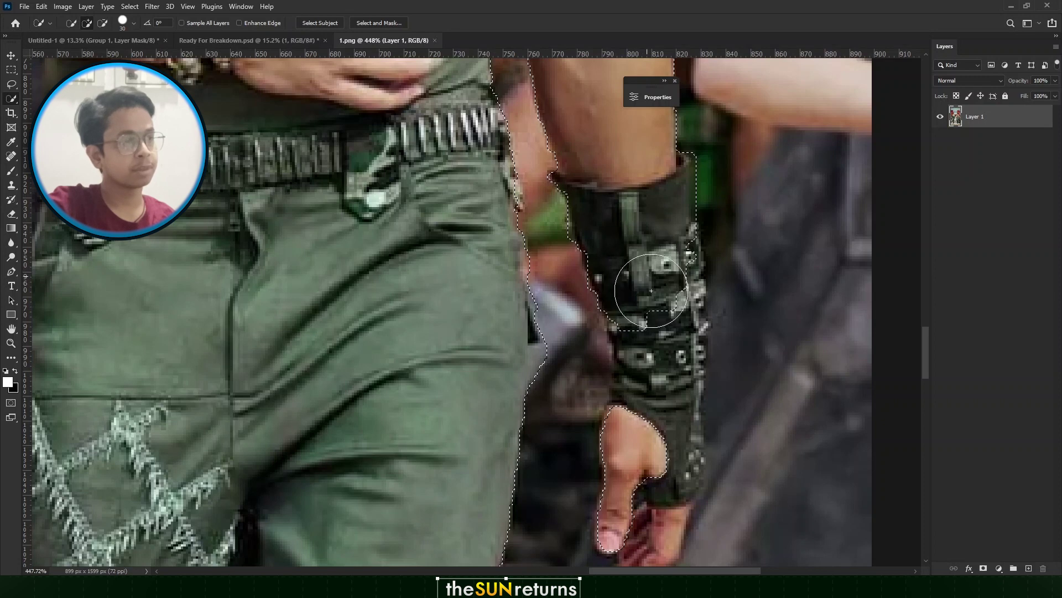
{"action": "left_click_drag", "start_coordinate": [652, 290], "coordinate": [655, 415]}
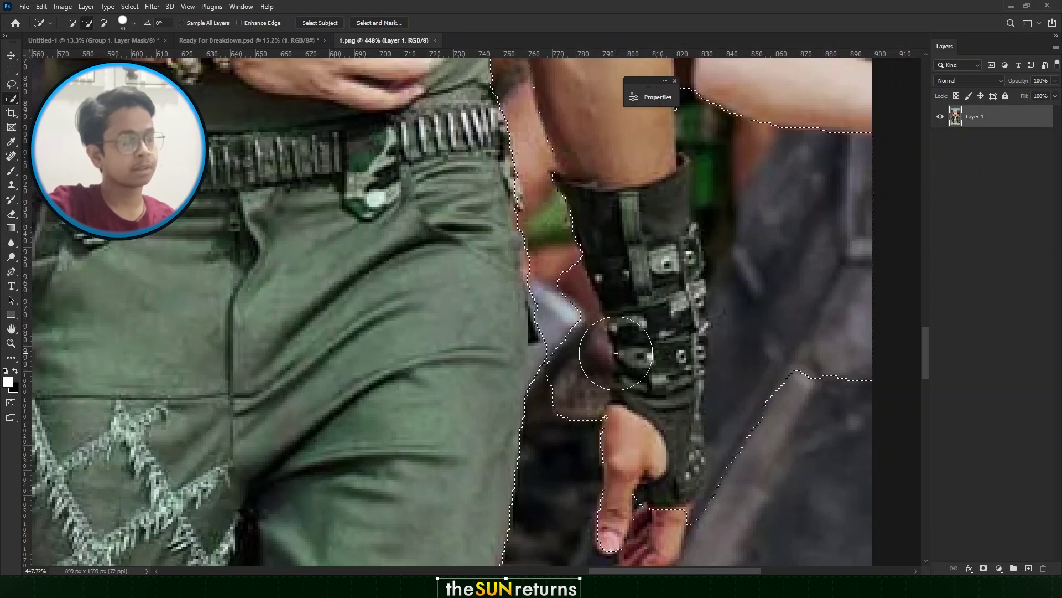
Subtract the background areas on both sides of his wrist guard from the selection using a smaller selection brush
{"action": "scroll", "coordinate": [654, 317], "scroll_direction": "up", "scroll_amount": 1}
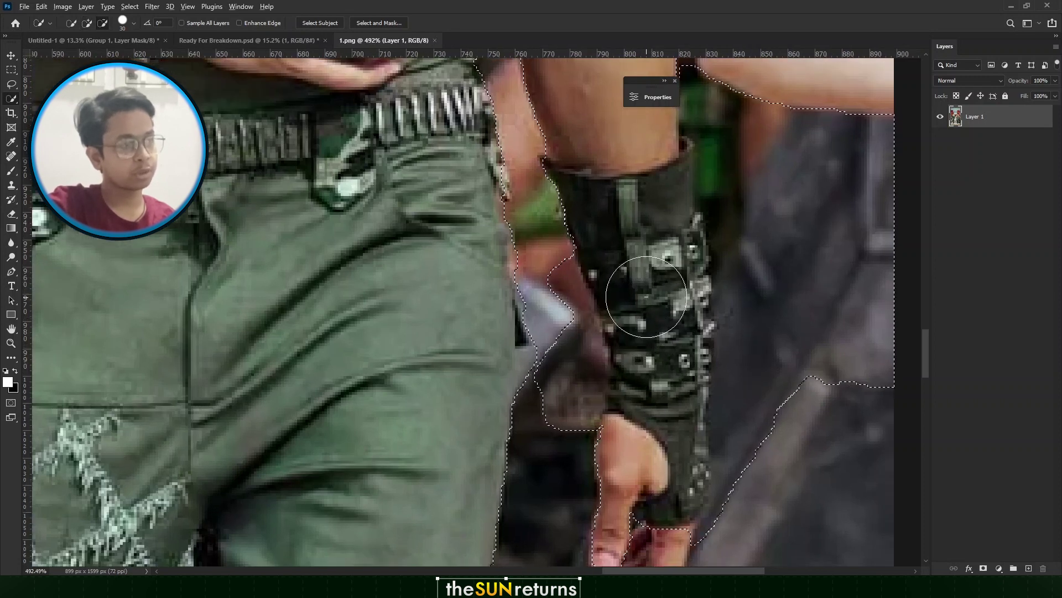
{"action": "mouse_move", "coordinate": [606, 295]}
{"action": "left_mouse_down"}
{"action": "mouse_move", "coordinate": [557, 269]}
{"action": "mouse_move", "coordinate": [571, 342]}
{"action": "left_mouse_up"}
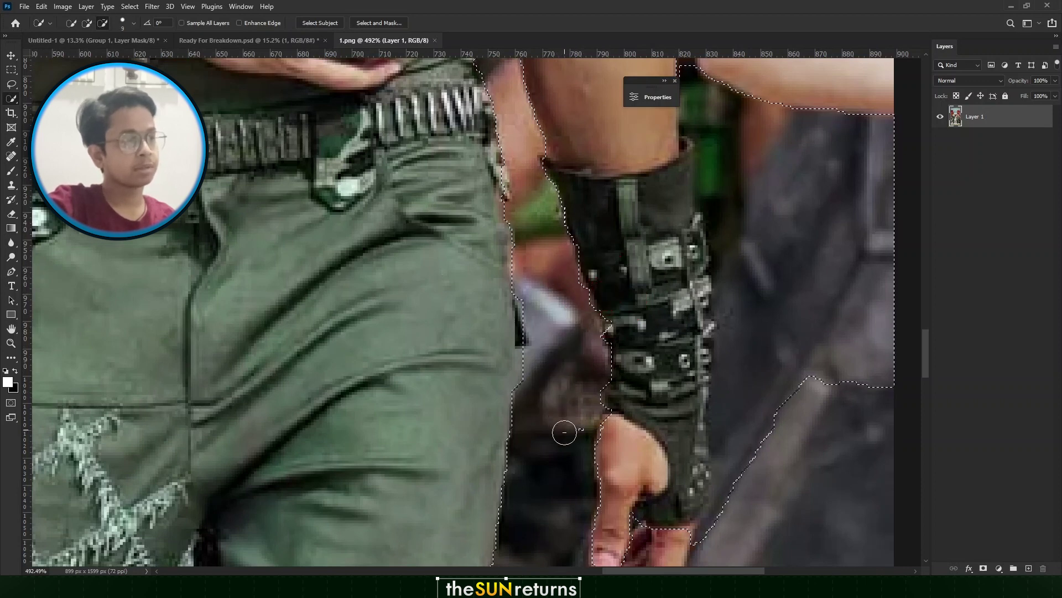
{"action": "scroll", "coordinate": [565, 337], "scroll_direction": "down", "scroll_amount": 3}
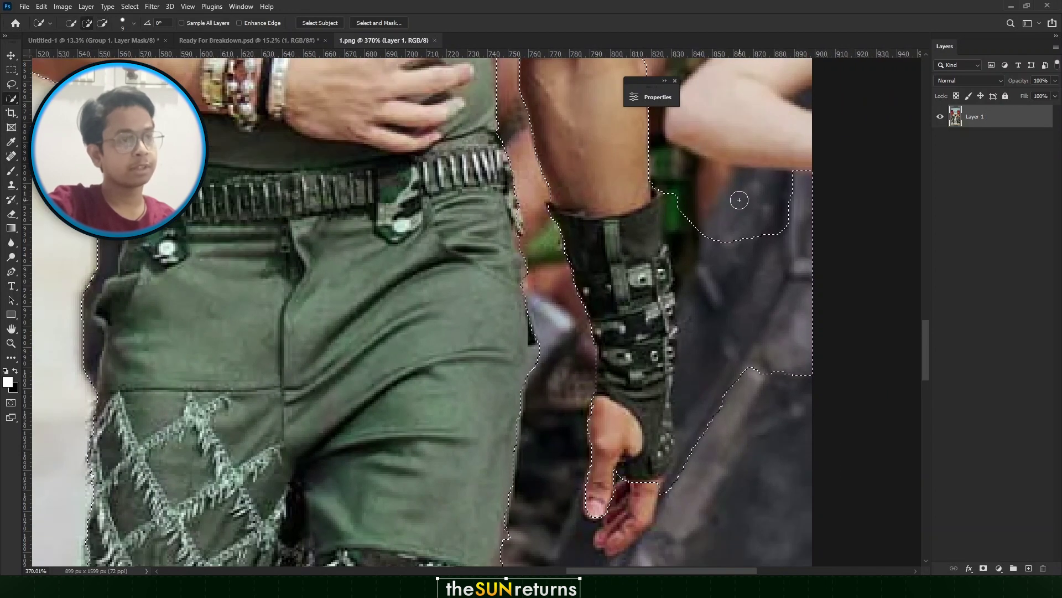
{"action": "mouse_move", "coordinate": [732, 178]}
{"action": "left_mouse_down"}
{"action": "mouse_move", "coordinate": [734, 196]}
{"action": "mouse_move", "coordinate": [731, 161]}
{"action": "mouse_move", "coordinate": [740, 387]}
{"action": "mouse_move", "coordinate": [713, 318]}
{"action": "left_mouse_up"}
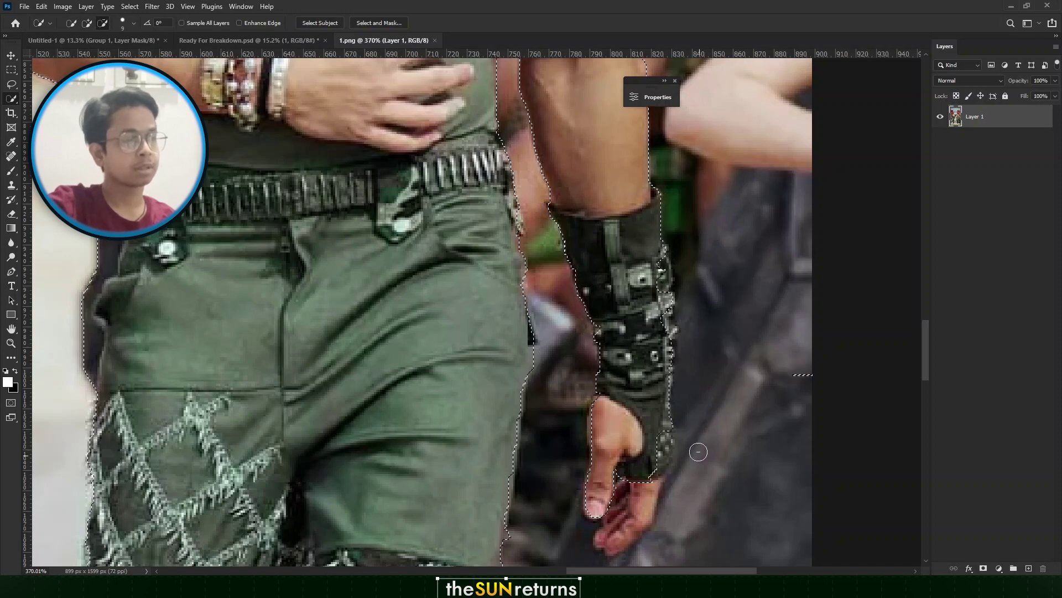
Refine the selection around his hand so that the fingers and the lower edge of the wrist guard are included
{"action": "scroll", "coordinate": [681, 442], "scroll_direction": "up", "scroll_amount": 5}
{"action": "mouse_move", "coordinate": [659, 353]}
{"action": "left_mouse_down"}
{"action": "mouse_move", "coordinate": [644, 309]}
{"action": "mouse_move", "coordinate": [659, 256]}
{"action": "mouse_move", "coordinate": [652, 325]}
{"action": "left_mouse_up"}
{"action": "scroll", "coordinate": [614, 424], "scroll_direction": "down", "scroll_amount": 15}
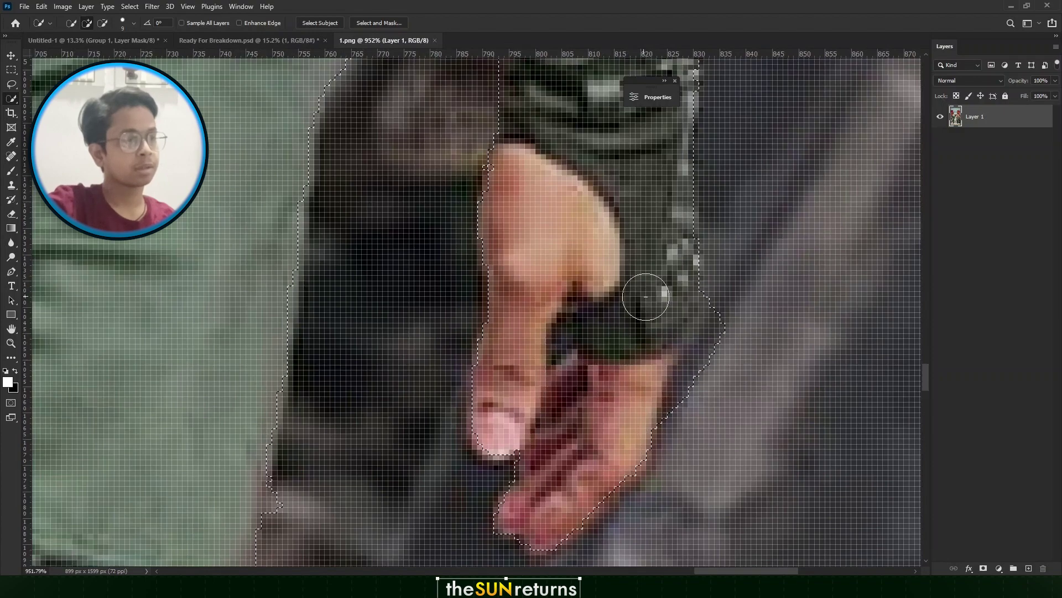
{"action": "scroll", "coordinate": [620, 184], "scroll_direction": "up", "scroll_amount": 8}
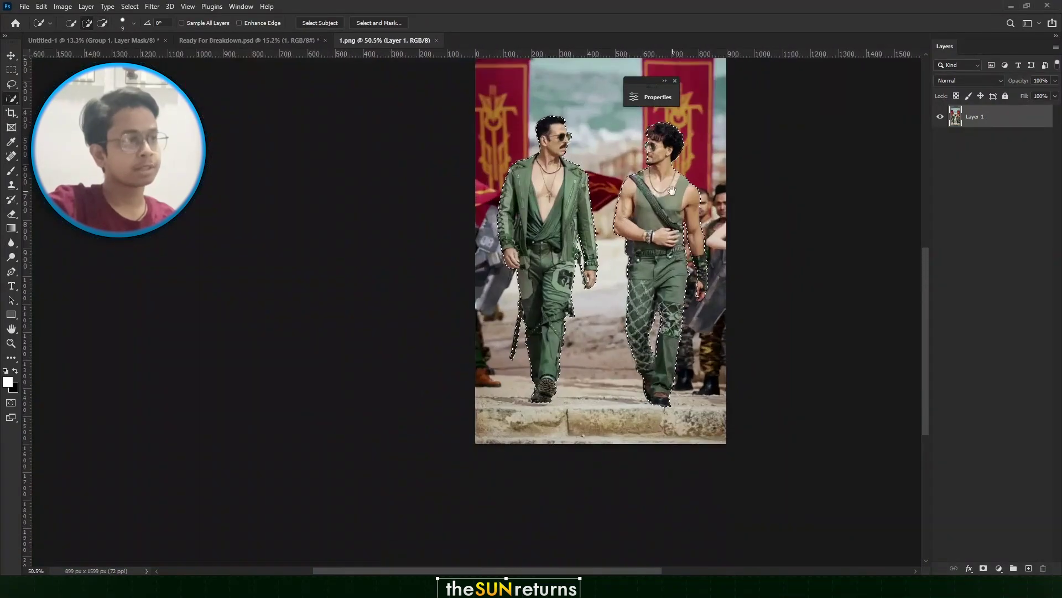
{"action": "scroll", "coordinate": [620, 184], "scroll_direction": "down", "scroll_amount": 7}
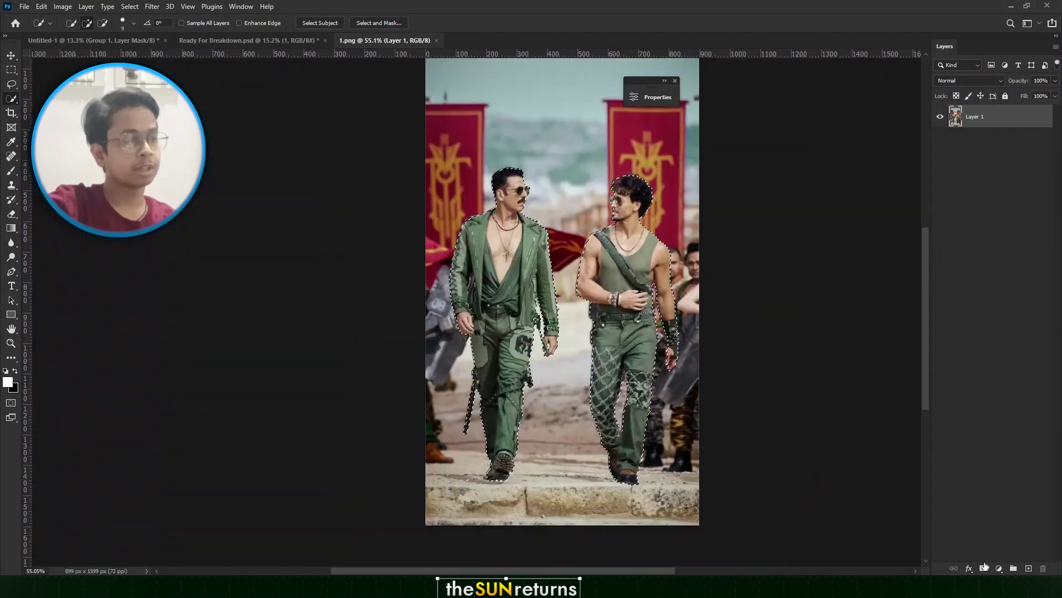
Mask out the background of Layer 1 from the selection and convert the layer to a smart object
{"action": "left_click", "coordinate": [983, 568]}
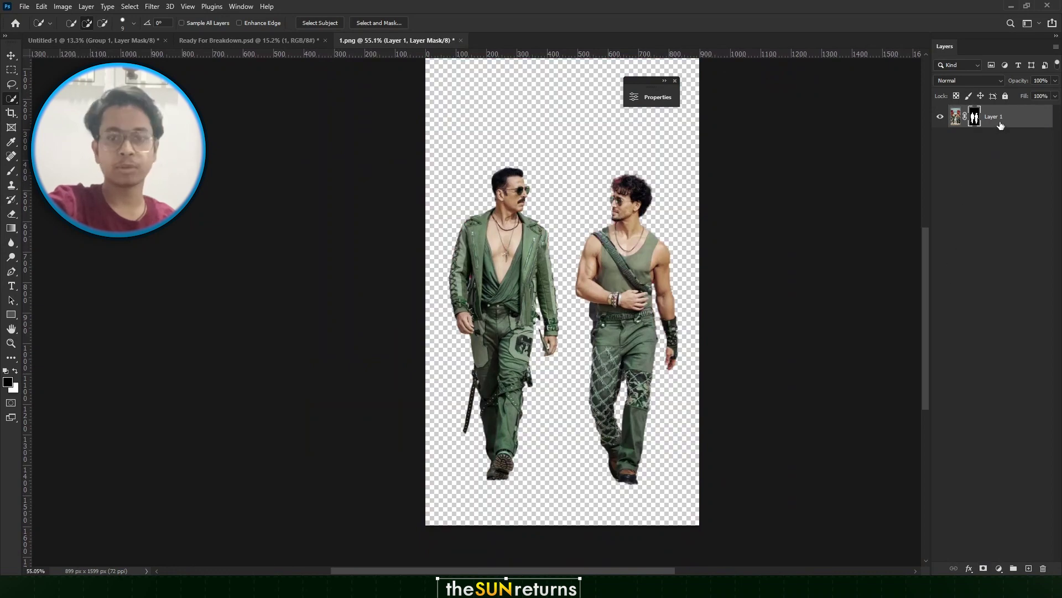
{"action": "right_click", "coordinate": [1022, 118]}
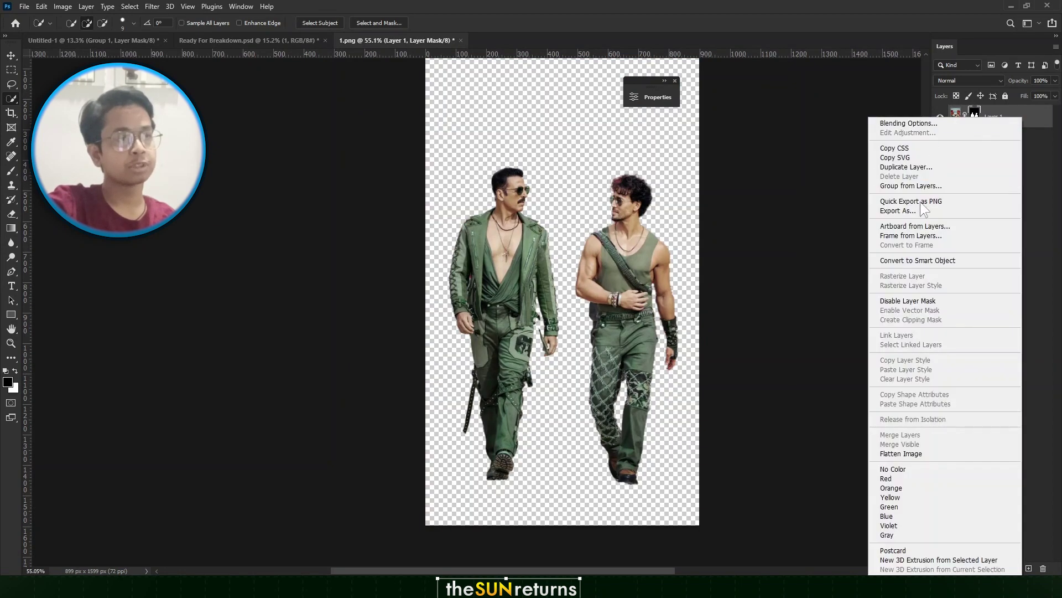
{"action": "left_click", "coordinate": [929, 261]}
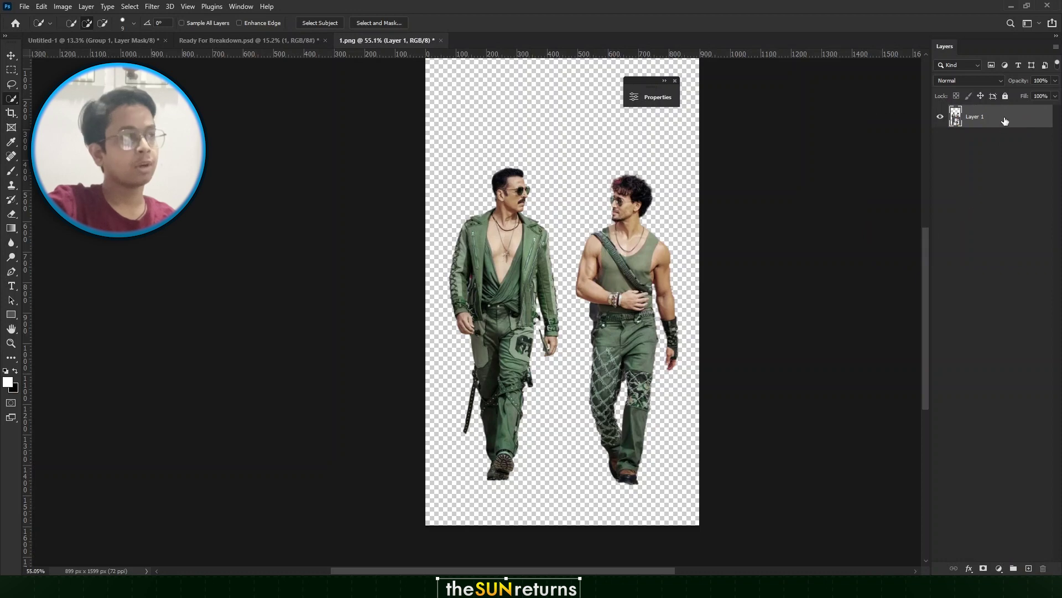
Copy the cut-out men into the Untitled-1 poster and enlarge them to about two fifths of the poster's height
{"action": "left_click_drag", "start_coordinate": [1005, 121], "coordinate": [497, 349]}
{"action": "scroll", "coordinate": [499, 338], "scroll_direction": "up", "scroll_amount": 4}
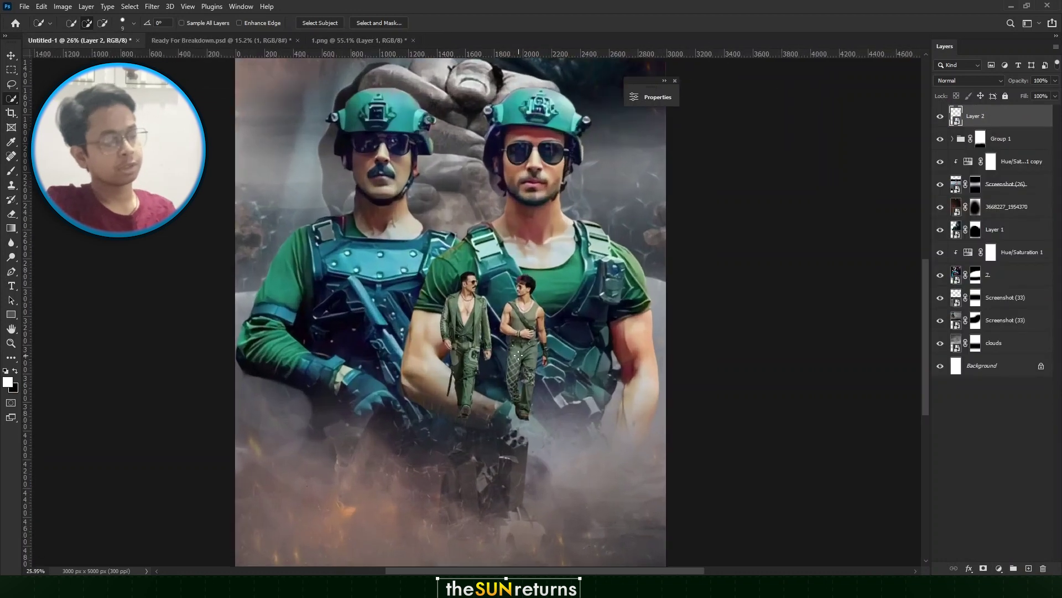
{"action": "key", "text": "ctrl+t"}
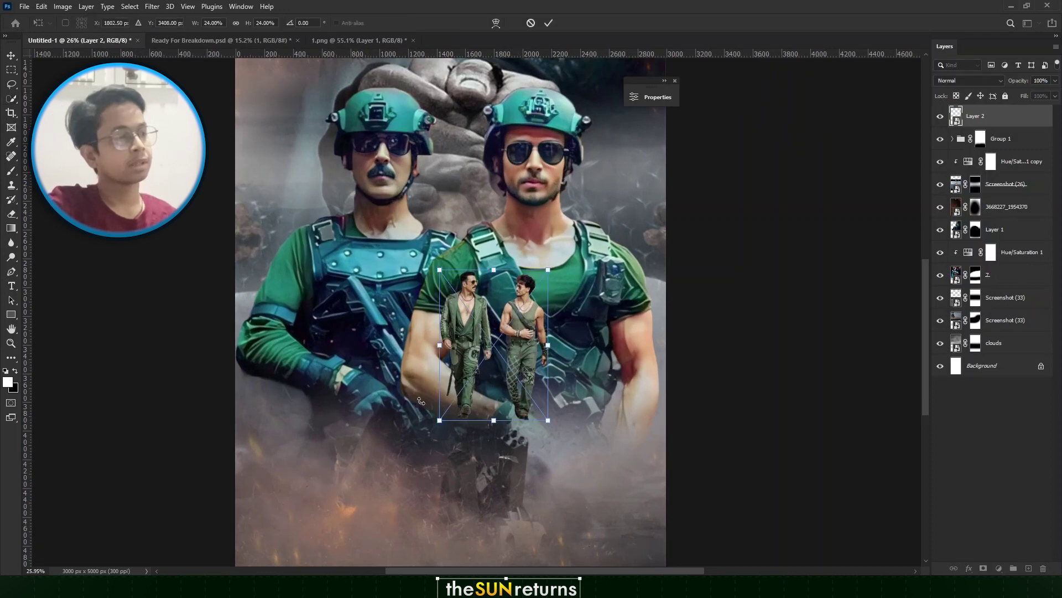
{"action": "left_click_drag", "start_coordinate": [441, 422], "coordinate": [354, 539]}
{"action": "scroll", "coordinate": [387, 376], "scroll_direction": "down", "scroll_amount": 3}
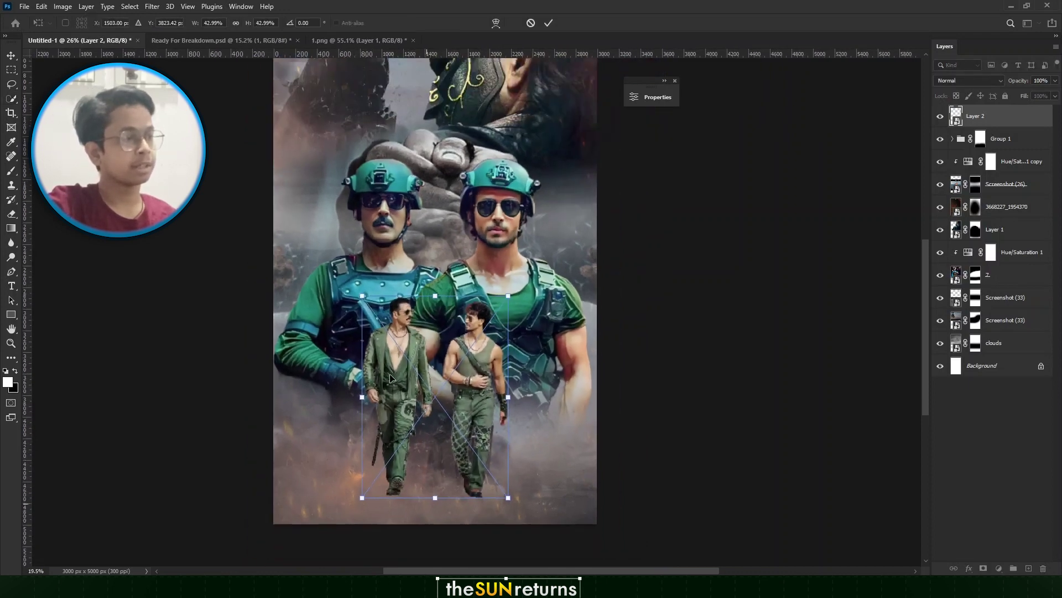
{"action": "left_click_drag", "start_coordinate": [432, 302], "coordinate": [482, 393]}
{"action": "key", "text": "Return"}
Position the two walking men centrally in front of the soldiers, with their feet just above the poster's lower edge
{"action": "scroll", "coordinate": [473, 322], "scroll_direction": "up", "scroll_amount": 2}
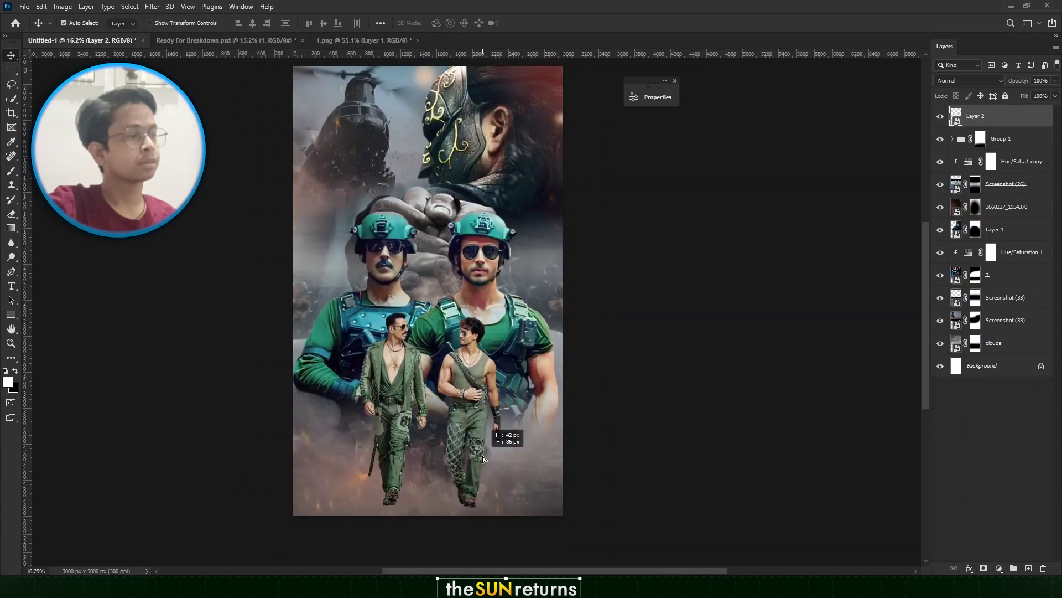
{"action": "scroll", "coordinate": [493, 432], "scroll_direction": "up", "scroll_amount": 2}
{"action": "left_click_drag", "start_coordinate": [492, 433], "coordinate": [500, 433]}
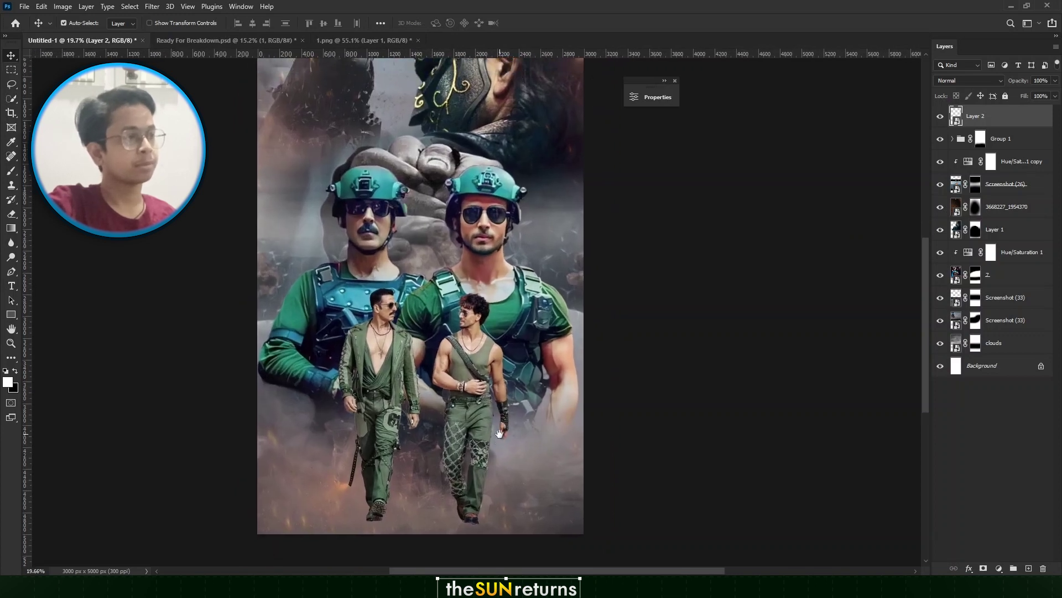
{"action": "scroll", "coordinate": [486, 424], "scroll_direction": "down", "scroll_amount": 2}
{"action": "mouse_move", "coordinate": [479, 313]}
{"action": "left_mouse_down"}
{"action": "mouse_move", "coordinate": [478, 348]}
{"action": "mouse_move", "coordinate": [485, 329]}
{"action": "left_mouse_up"}
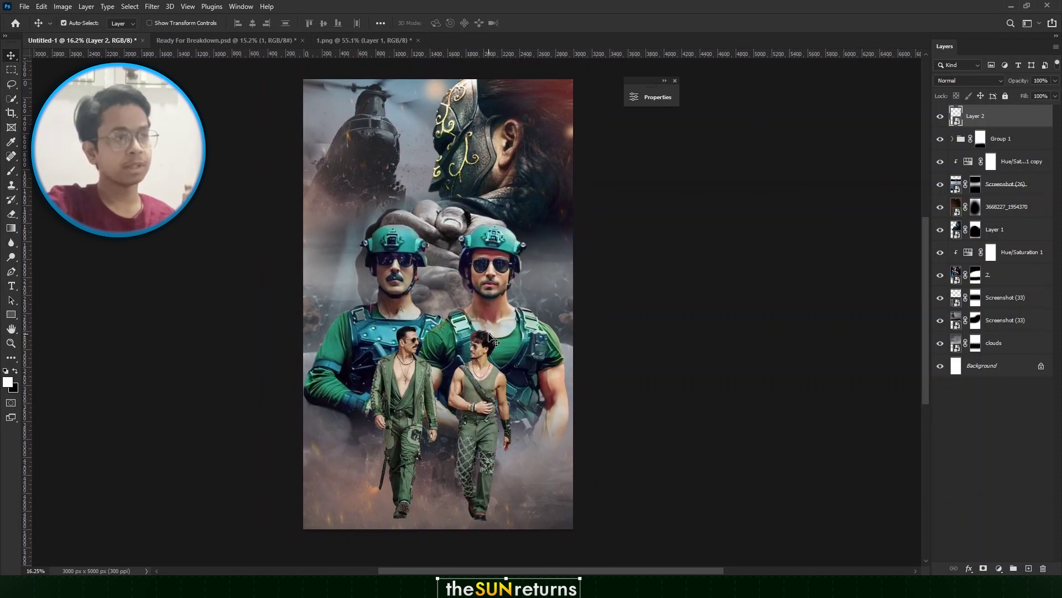
Add an empty layer directly beneath the walking men's layer and set up a soft black brush of 292 px
{"action": "scroll", "coordinate": [488, 385], "scroll_direction": "up", "scroll_amount": 3}
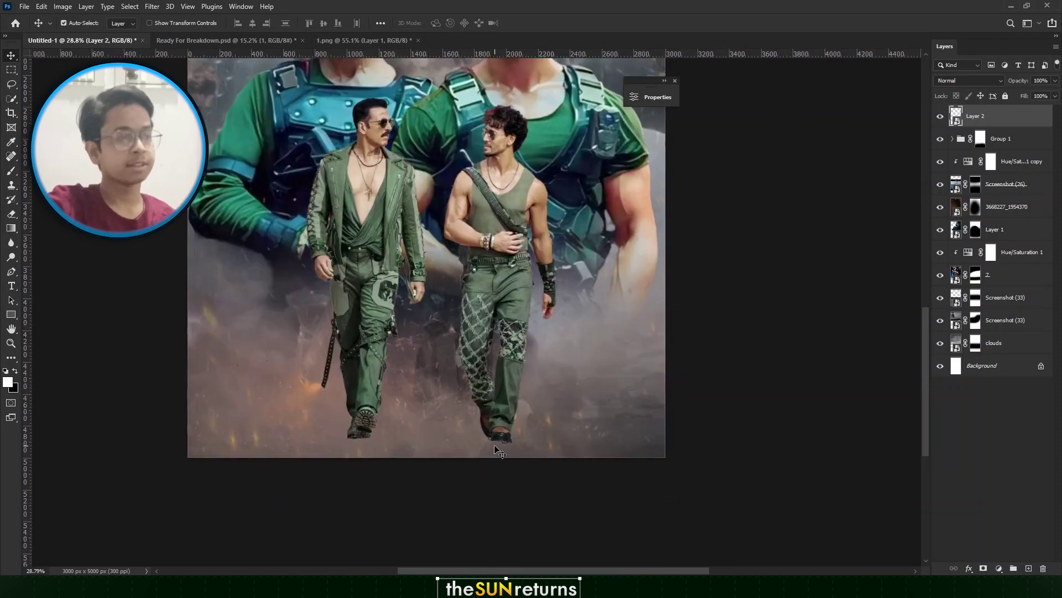
{"action": "scroll", "coordinate": [497, 449], "scroll_direction": "up", "scroll_amount": 3}
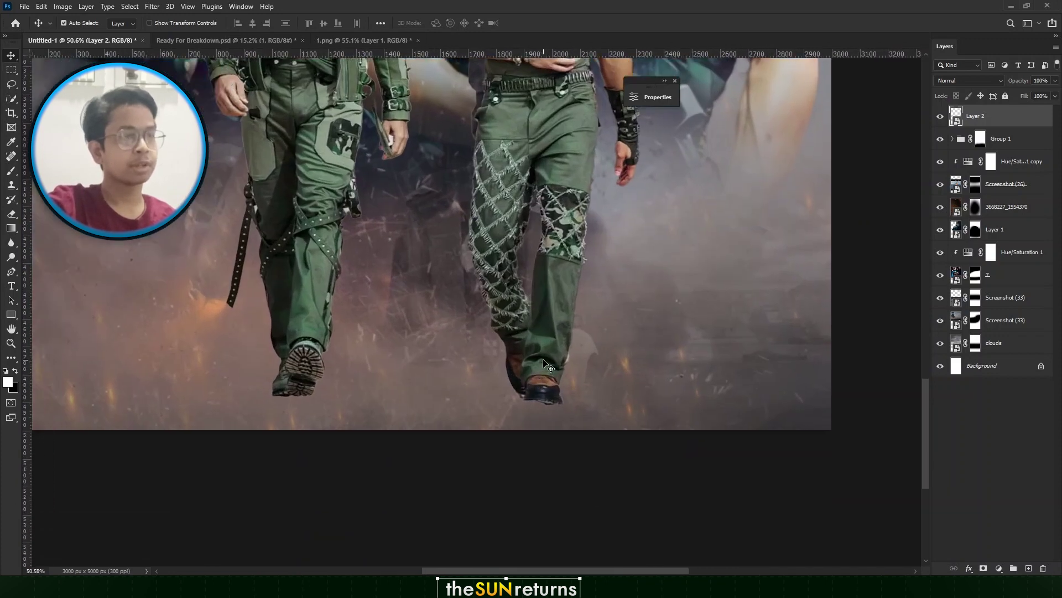
{"action": "key", "text": "b"}
{"action": "key", "text": "x"}
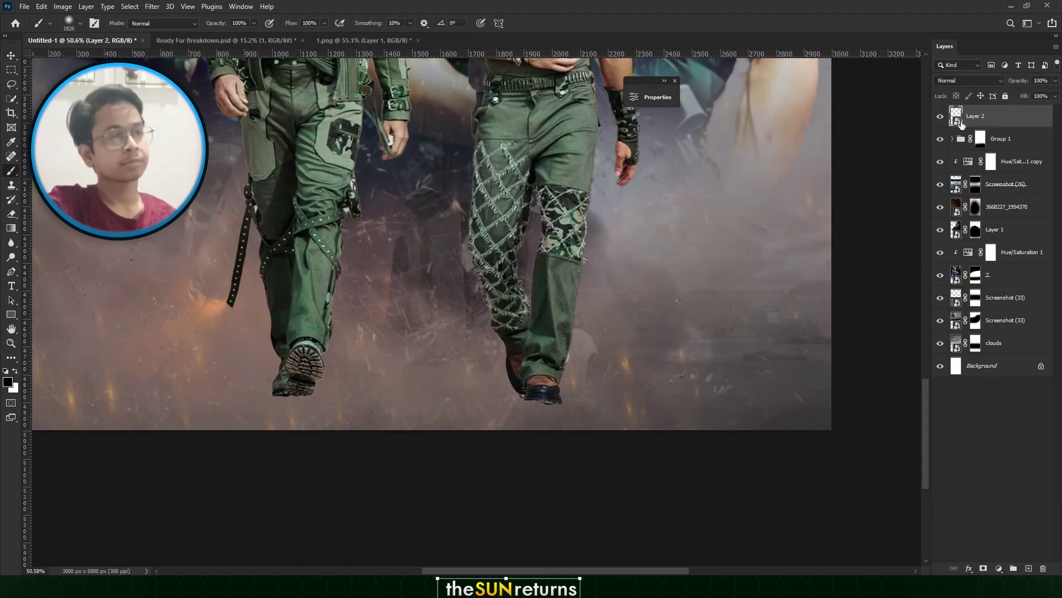
{"action": "left_click", "coordinate": [1020, 145]}
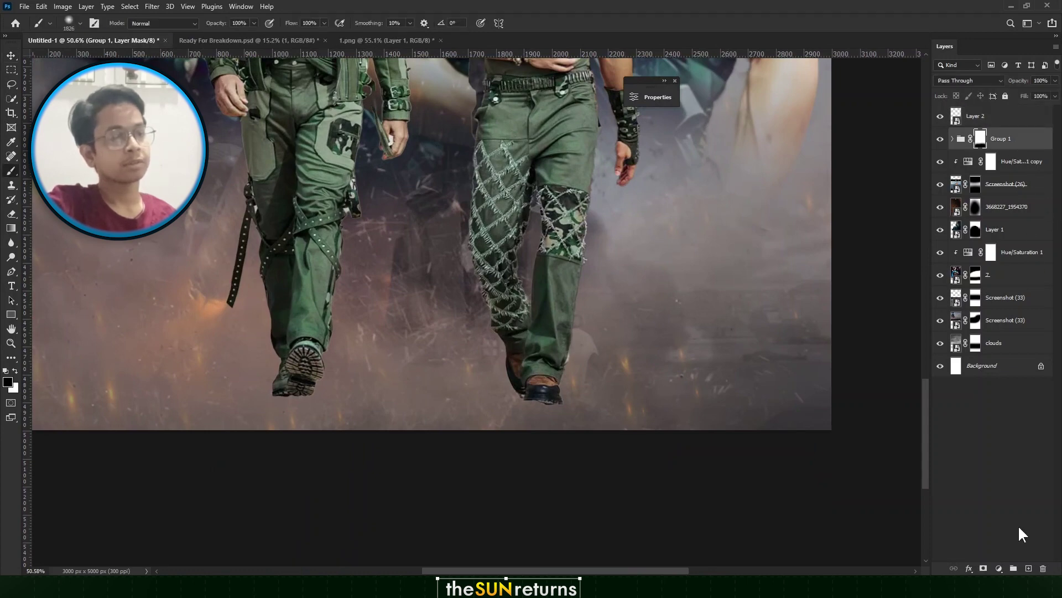
{"action": "left_click", "coordinate": [1028, 569]}
{"action": "left_click_drag", "start_coordinate": [552, 261], "coordinate": [375, 277]}
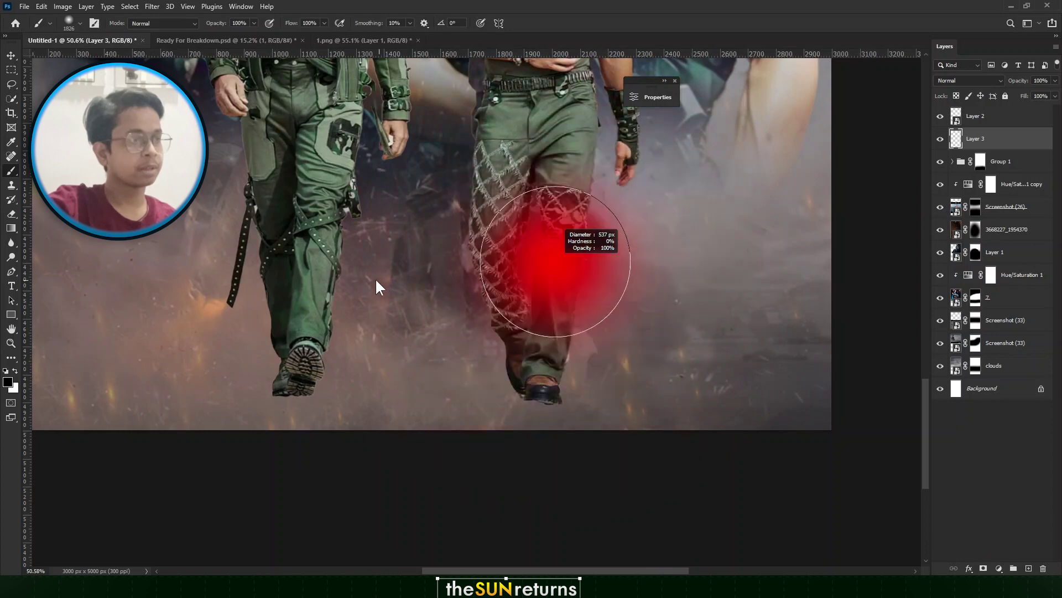
{"action": "scroll", "coordinate": [549, 407], "scroll_direction": "up", "scroll_amount": 3}
{"action": "scroll", "coordinate": [531, 387], "scroll_direction": "up", "scroll_amount": 1}
{"action": "left_click_drag", "start_coordinate": [531, 387], "coordinate": [486, 391]}
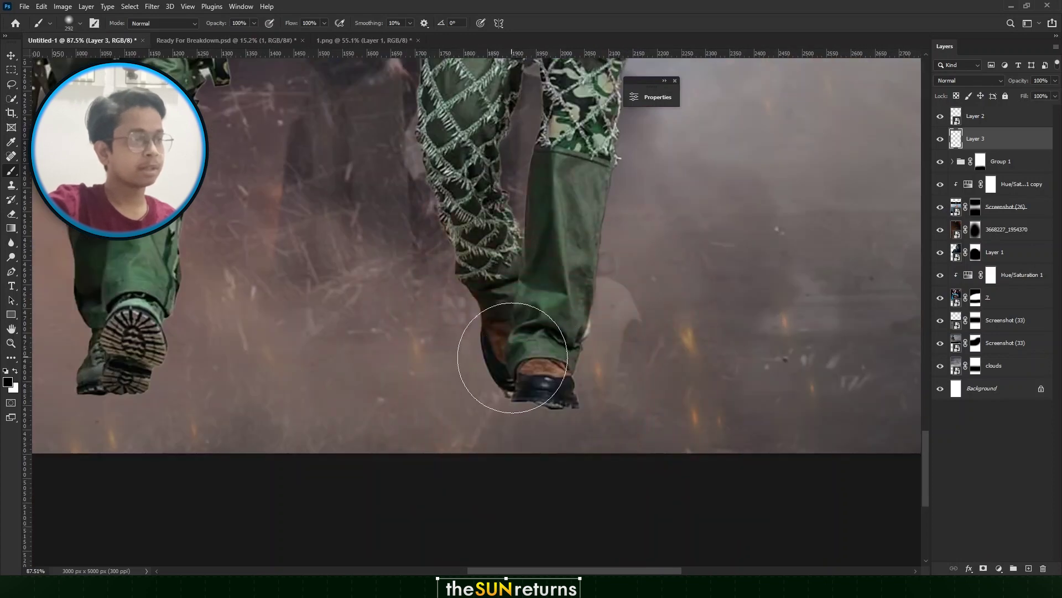
Paint soft black shadows on the ground behind the feet of both walking men
{"action": "left_click_drag", "start_coordinate": [510, 356], "coordinate": [452, 474]}
{"action": "left_click_drag", "start_coordinate": [312, 397], "coordinate": [439, 329]}
{"action": "left_click_drag", "start_coordinate": [248, 319], "coordinate": [168, 408]}
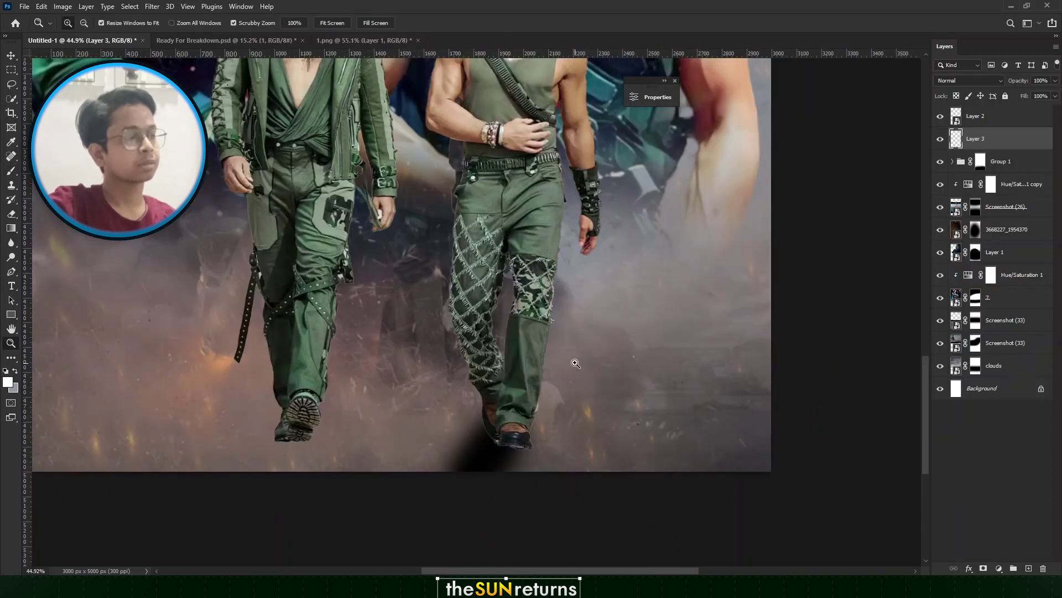
{"action": "key", "text": "ctrl+shift+z"}
{"action": "left_click_drag", "start_coordinate": [473, 353], "coordinate": [407, 371]}
{"action": "key", "text": "v"}
{"action": "left_click_drag", "start_coordinate": [447, 324], "coordinate": [430, 327]}
{"action": "left_click_drag", "start_coordinate": [504, 266], "coordinate": [516, 314]}
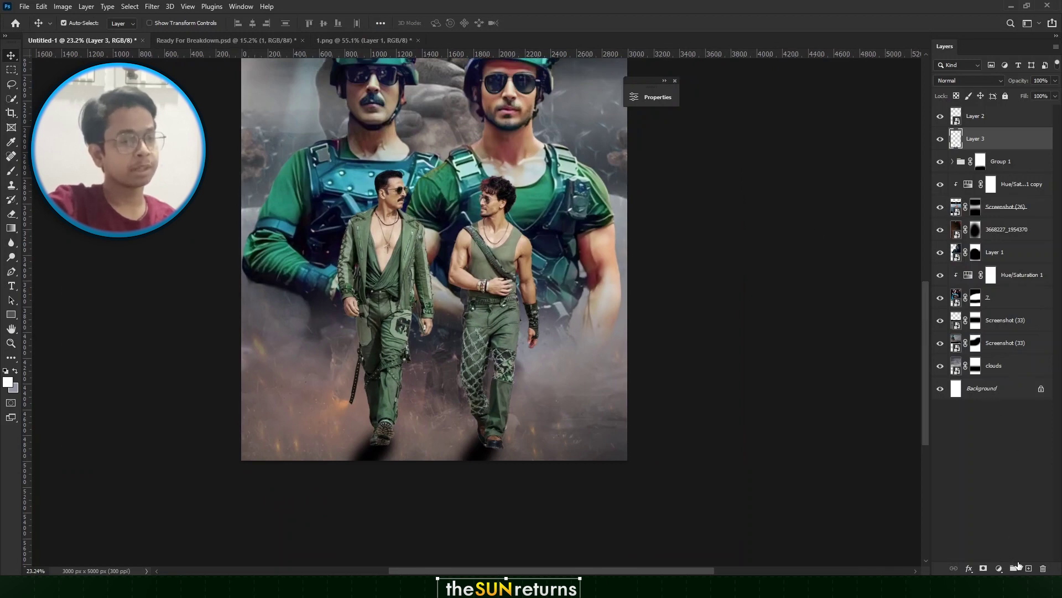
Add an empty layer directly beneath the walking men's layer and sample a smoky grey from the poster as the painting colour
{"action": "left_click", "coordinate": [1028, 569]}
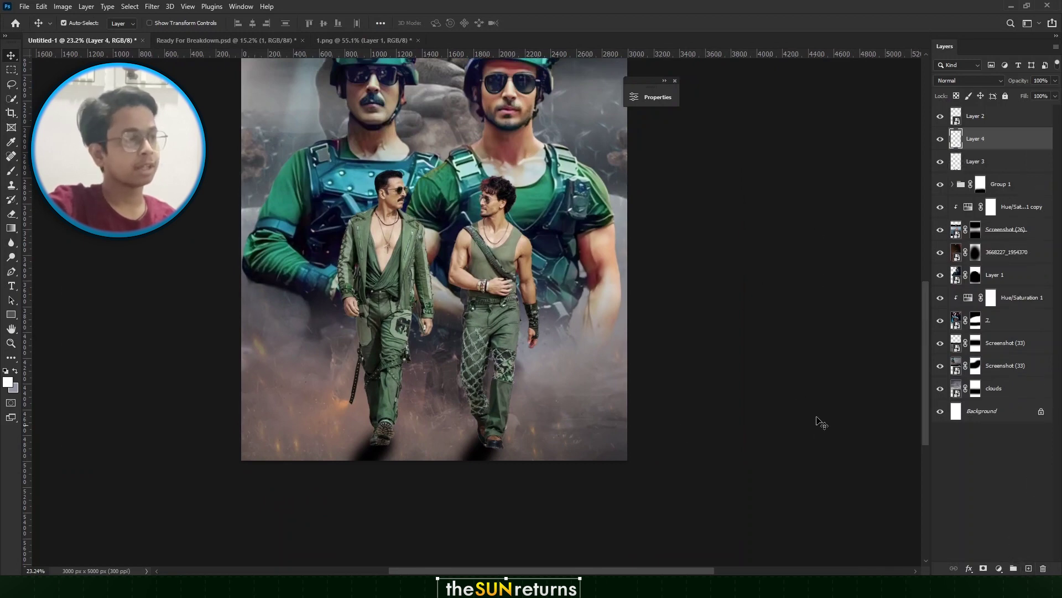
{"action": "key", "text": "b"}
{"action": "key", "text": "i"}
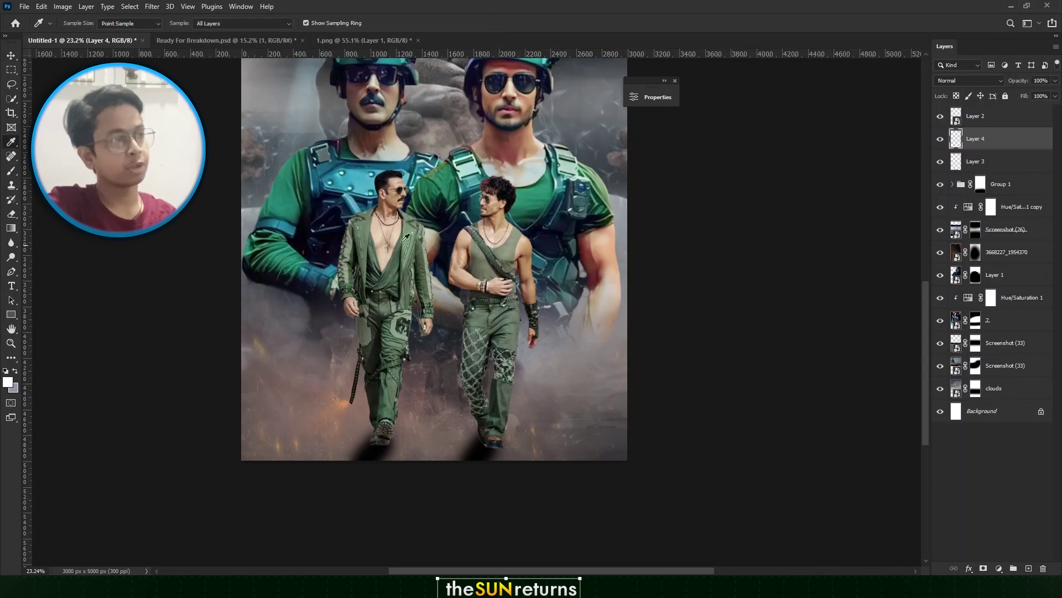
{"action": "scroll", "coordinate": [426, 176], "scroll_direction": "up", "scroll_amount": 5}
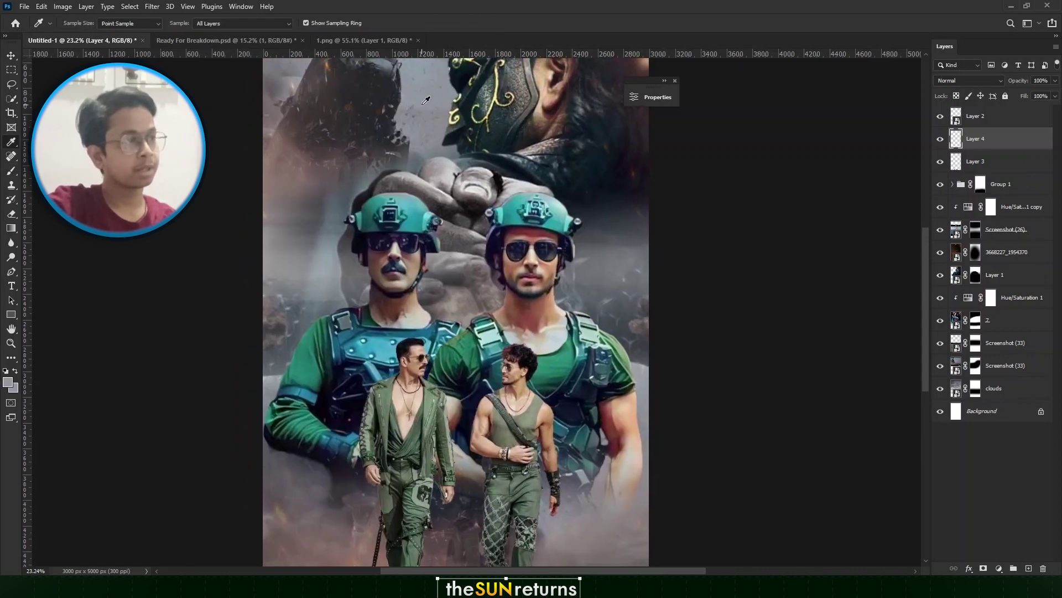
{"action": "scroll", "coordinate": [496, 263], "scroll_direction": "down", "scroll_amount": 2}
{"action": "scroll", "coordinate": [444, 355], "scroll_direction": "up", "scroll_amount": 2}
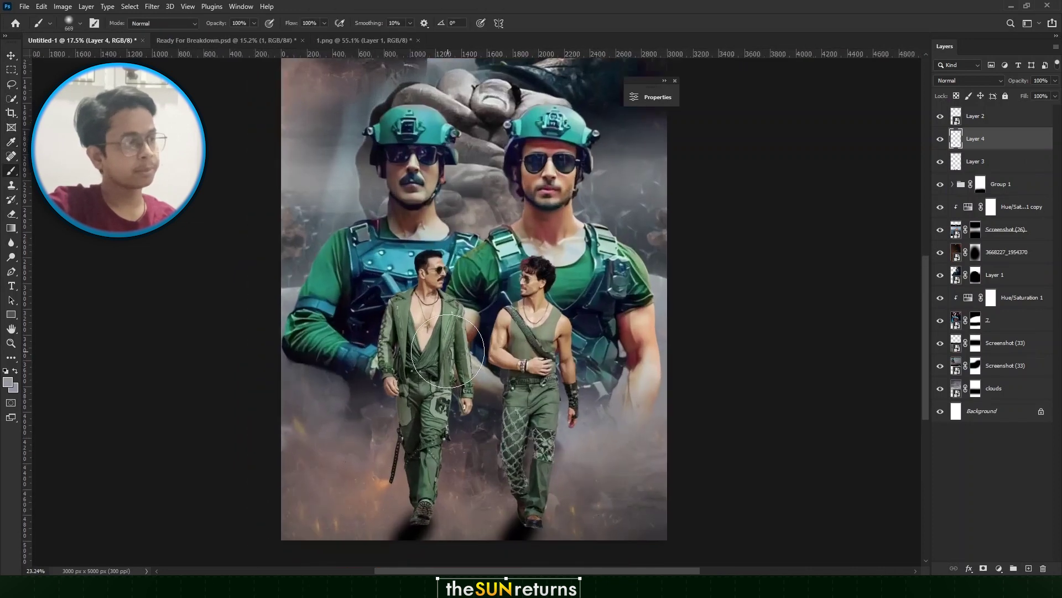
Paint soft grey haze behind the bodies and legs of both walking men with a soft brush enlarged to 1342 px
{"action": "mouse_move", "coordinate": [465, 355]}
{"action": "left_mouse_down"}
{"action": "mouse_move", "coordinate": [519, 364]}
{"action": "mouse_move", "coordinate": [476, 332]}
{"action": "mouse_move", "coordinate": [431, 365]}
{"action": "mouse_move", "coordinate": [515, 368]}
{"action": "left_mouse_up"}
{"action": "left_click", "coordinate": [553, 356]}
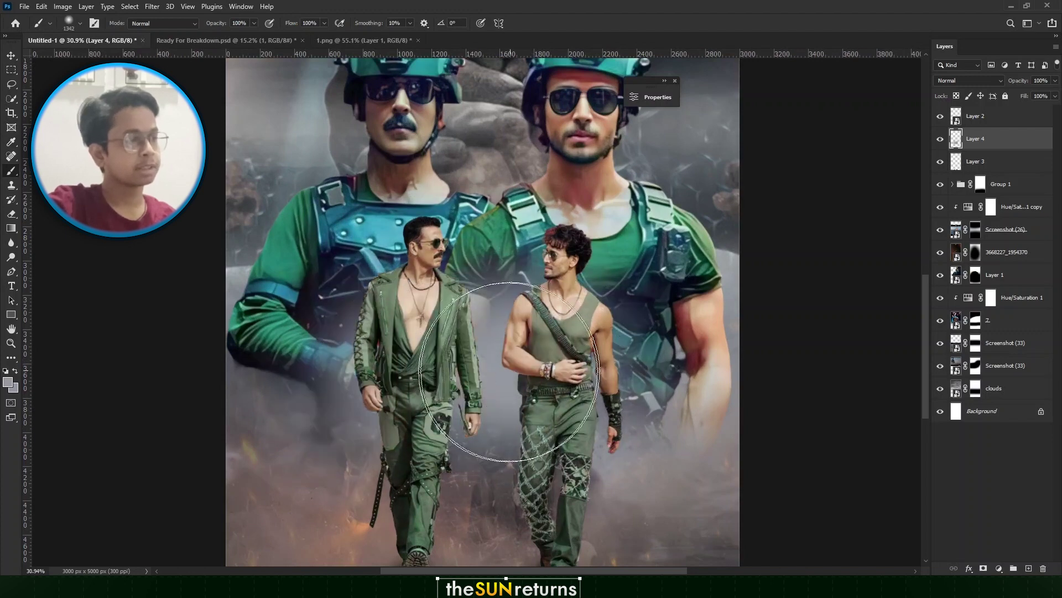
{"action": "left_click", "coordinate": [448, 334]}
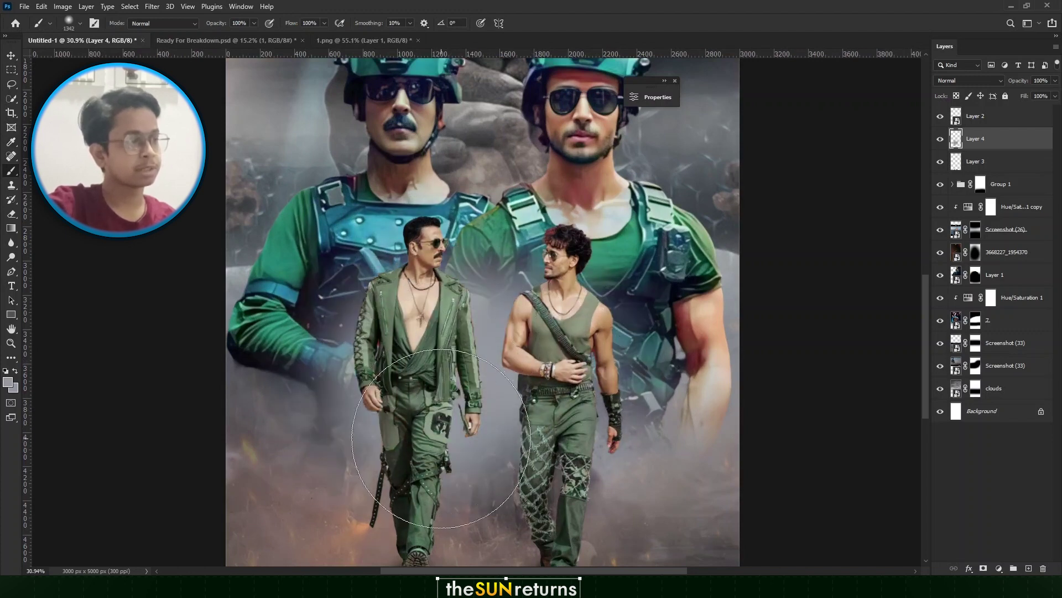
{"action": "scroll", "coordinate": [442, 415], "scroll_direction": "down", "scroll_amount": 3}
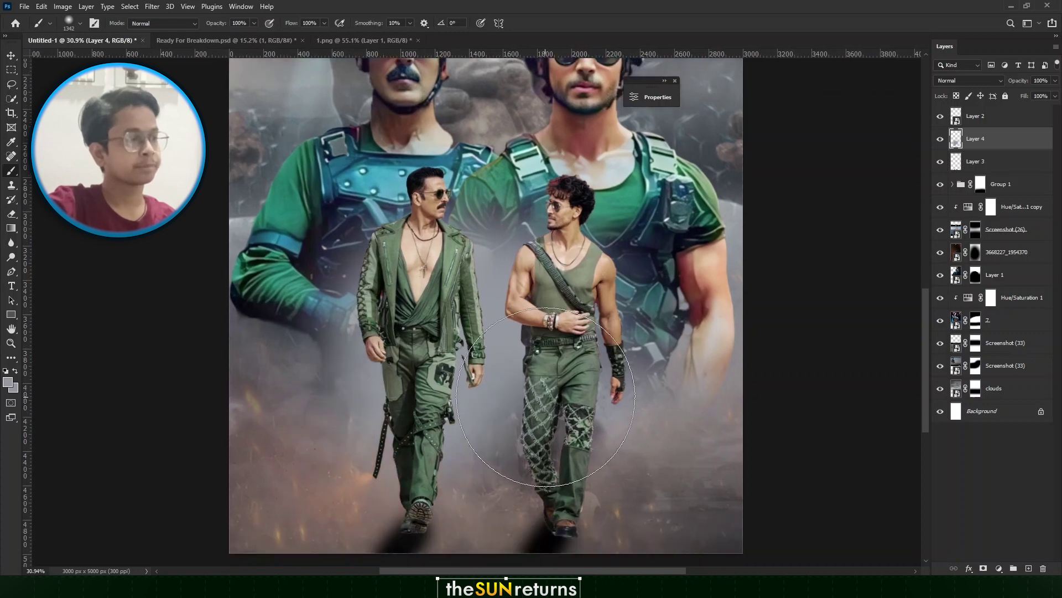
{"action": "left_click", "coordinate": [558, 420]}
{"action": "left_click", "coordinate": [557, 436]}
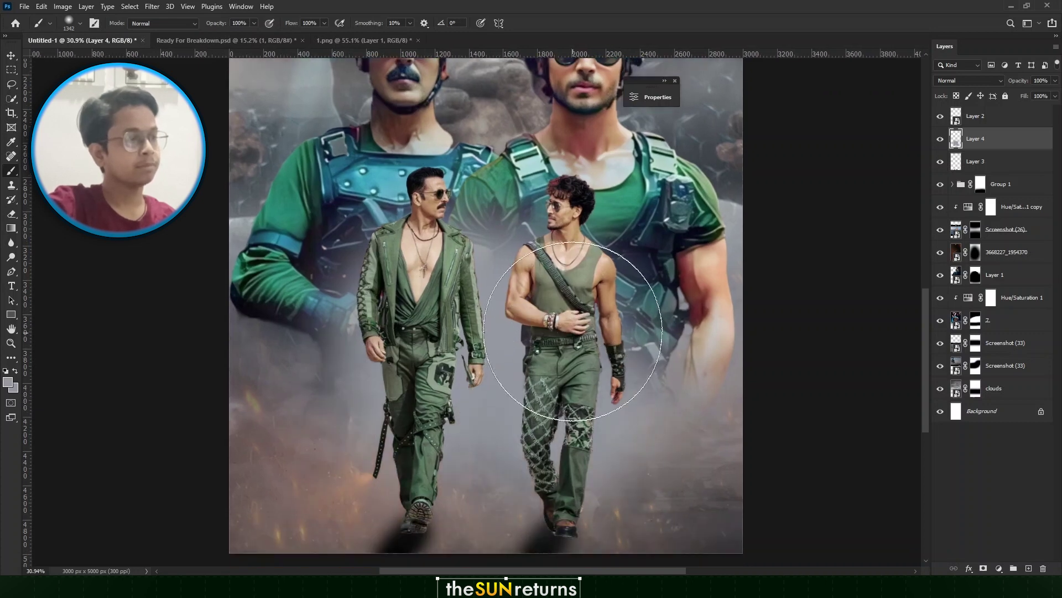
{"action": "left_click", "coordinate": [574, 283]}
Add another empty layer between the walking men and the grey haze, and ready the brush with white as the foreground colour
{"action": "left_click", "coordinate": [11, 55]}
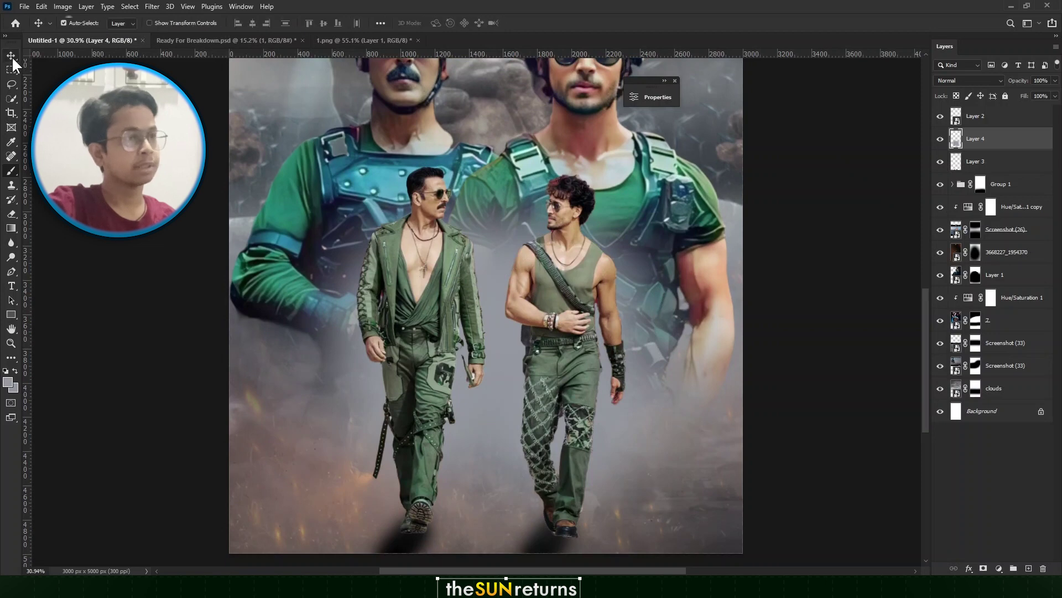
{"action": "left_click", "coordinate": [1028, 569]}
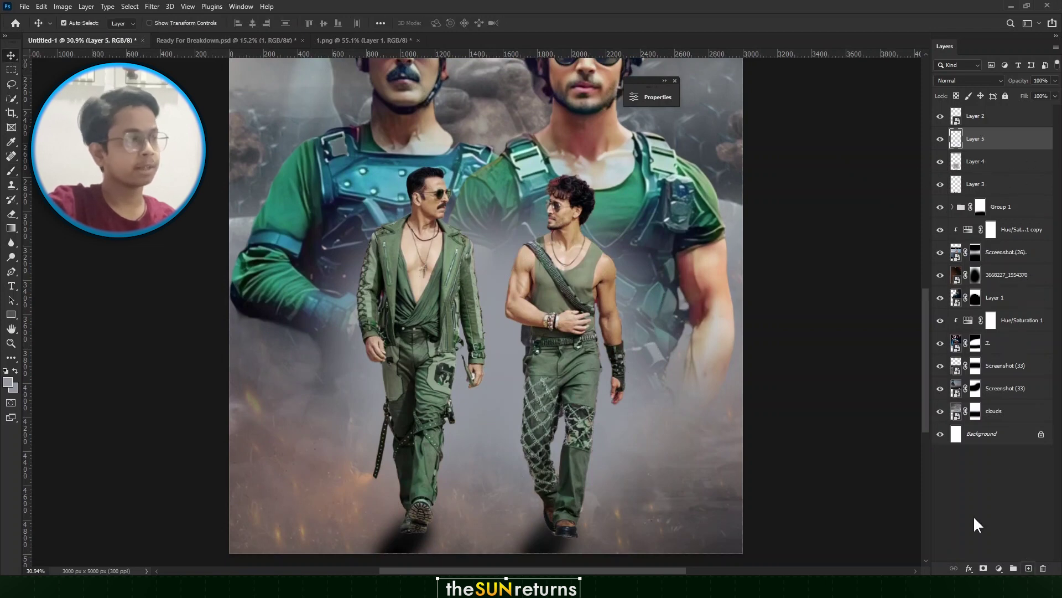
{"action": "left_click", "coordinate": [16, 372]}
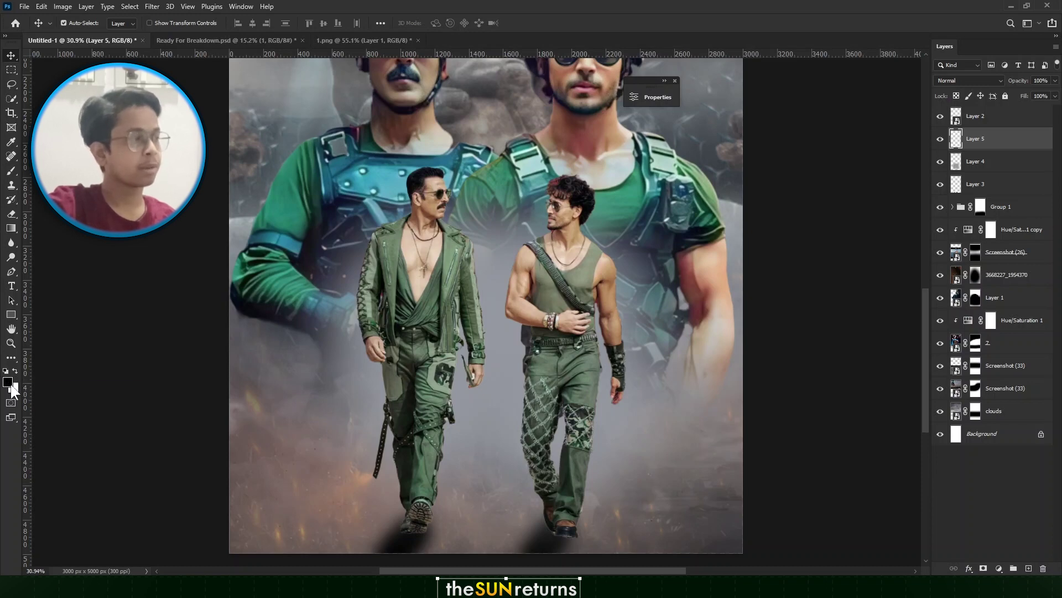
{"action": "scroll", "coordinate": [402, 338], "scroll_direction": "up", "scroll_amount": 2}
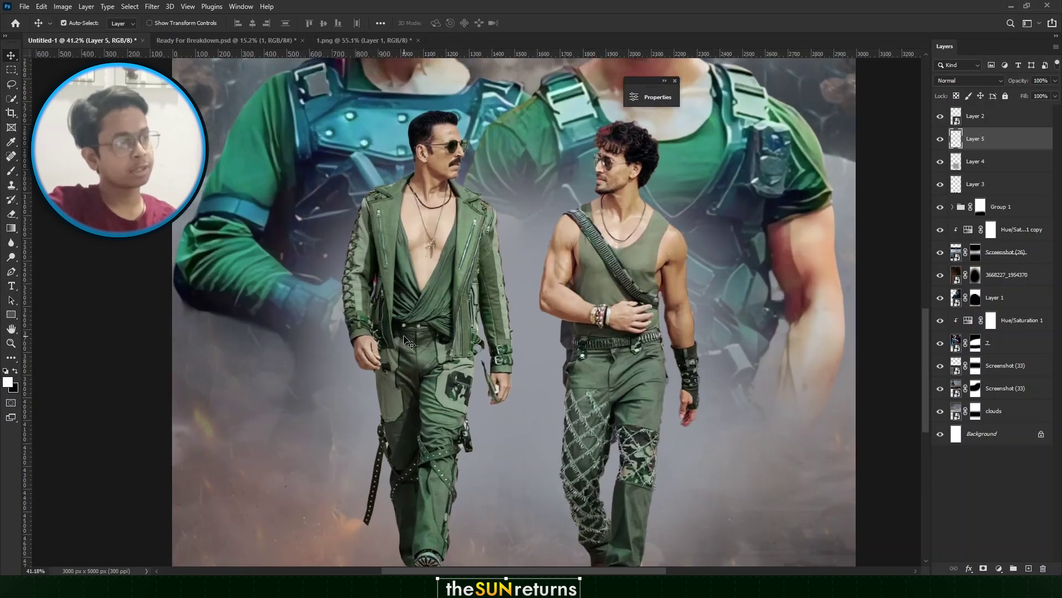
{"action": "key", "text": "b"}
{"action": "scroll", "coordinate": [405, 337], "scroll_direction": "up", "scroll_amount": 6}
Paint a soft white glow around the outer hand and cuff of the man in the jacket, using a 168 px brush
{"action": "left_click_drag", "start_coordinate": [425, 296], "coordinate": [245, 302]}
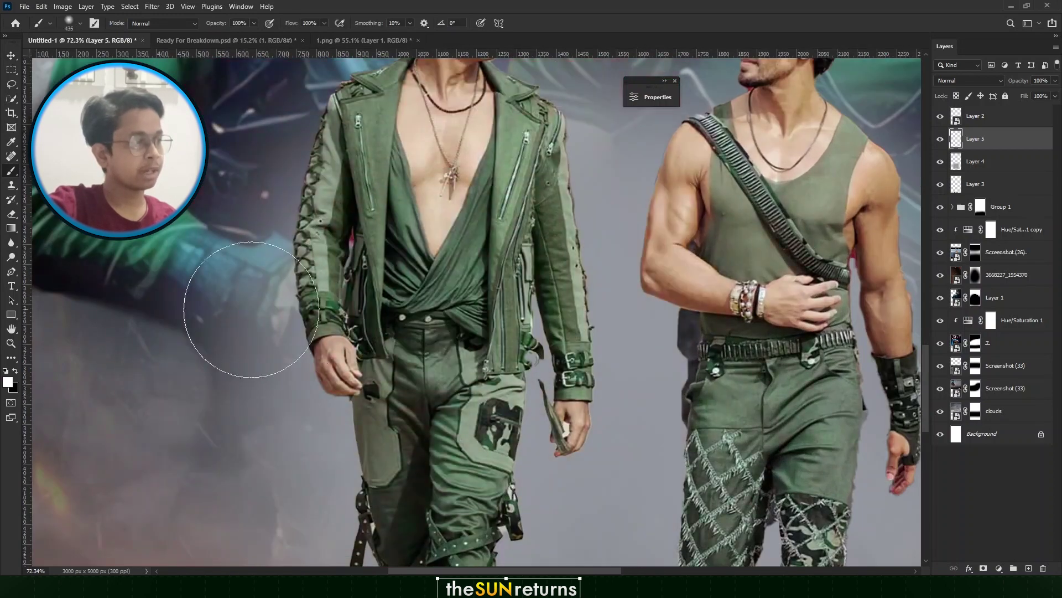
{"action": "scroll", "coordinate": [315, 332], "scroll_direction": "up", "scroll_amount": 3}
{"action": "left_click_drag", "start_coordinate": [397, 338], "coordinate": [288, 337]}
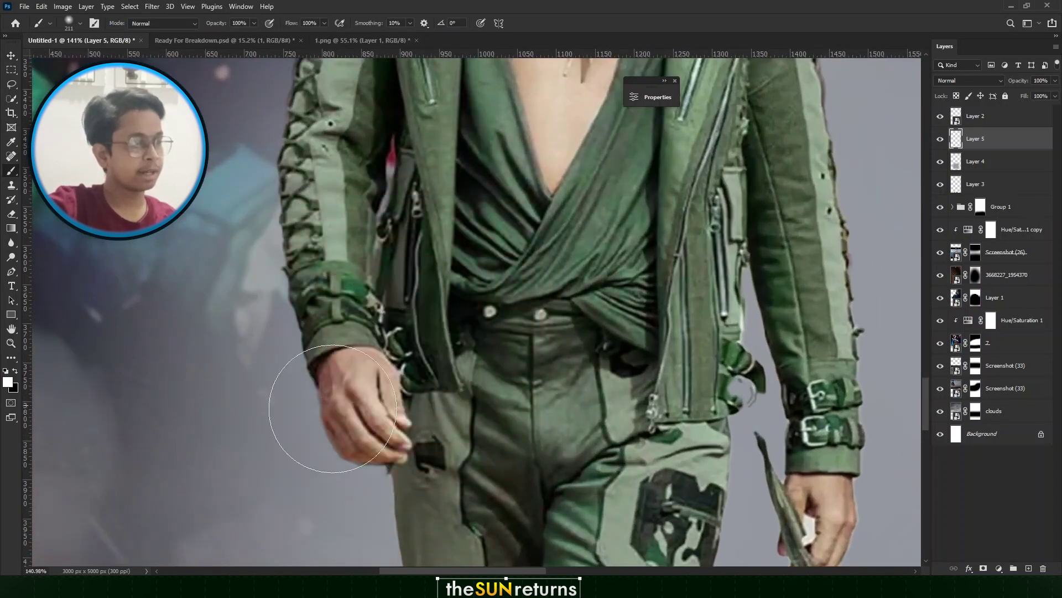
{"action": "scroll", "coordinate": [332, 418], "scroll_direction": "up", "scroll_amount": 3}
{"action": "left_click_drag", "start_coordinate": [395, 404], "coordinate": [379, 421]}
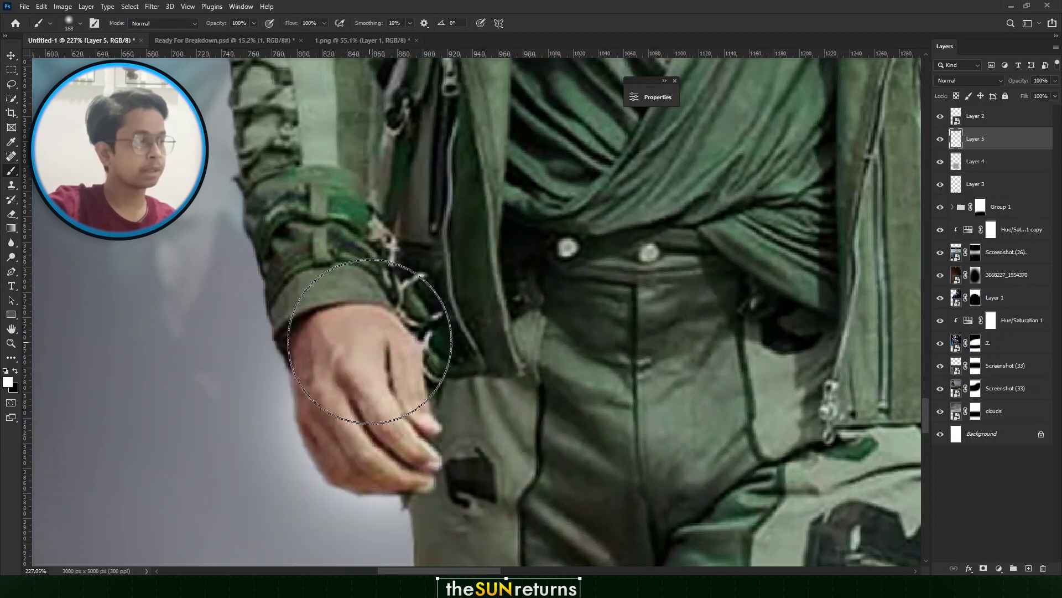
{"action": "scroll", "coordinate": [376, 409], "scroll_direction": "up", "scroll_amount": 4}
{"action": "scroll", "coordinate": [376, 409], "scroll_direction": "left", "scroll_amount": 2}
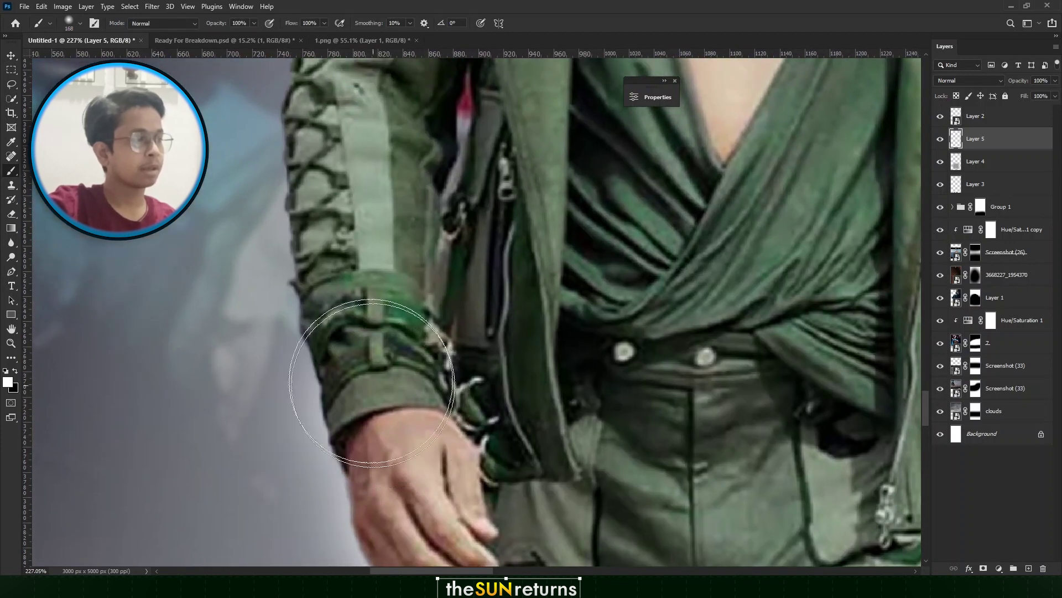
Extend the white glow up the jacket's lower sleeve and compare the result with the glow layer hidden and shown
{"action": "scroll", "coordinate": [380, 277], "scroll_direction": "down", "scroll_amount": 3}
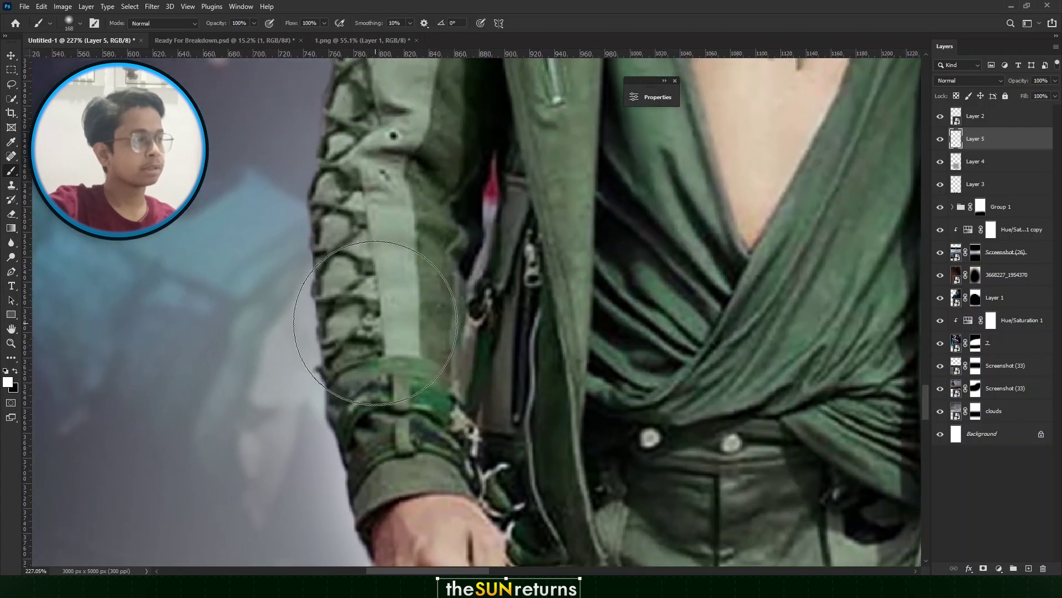
{"action": "scroll", "coordinate": [380, 277], "scroll_direction": "down", "scroll_amount": 3}
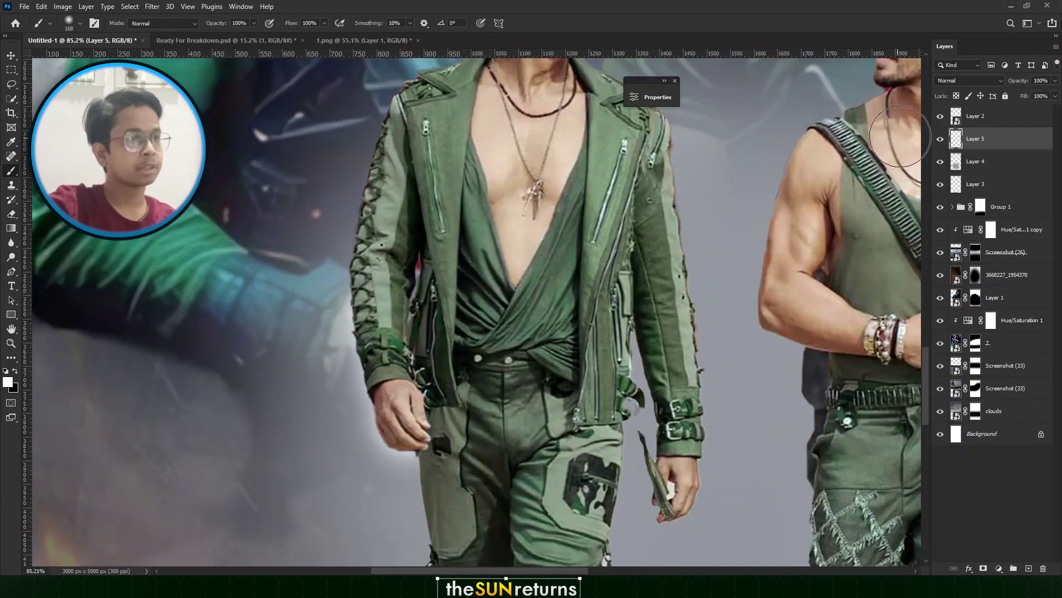
{"action": "left_click", "coordinate": [939, 140]}
{"action": "left_click", "coordinate": [940, 139]}
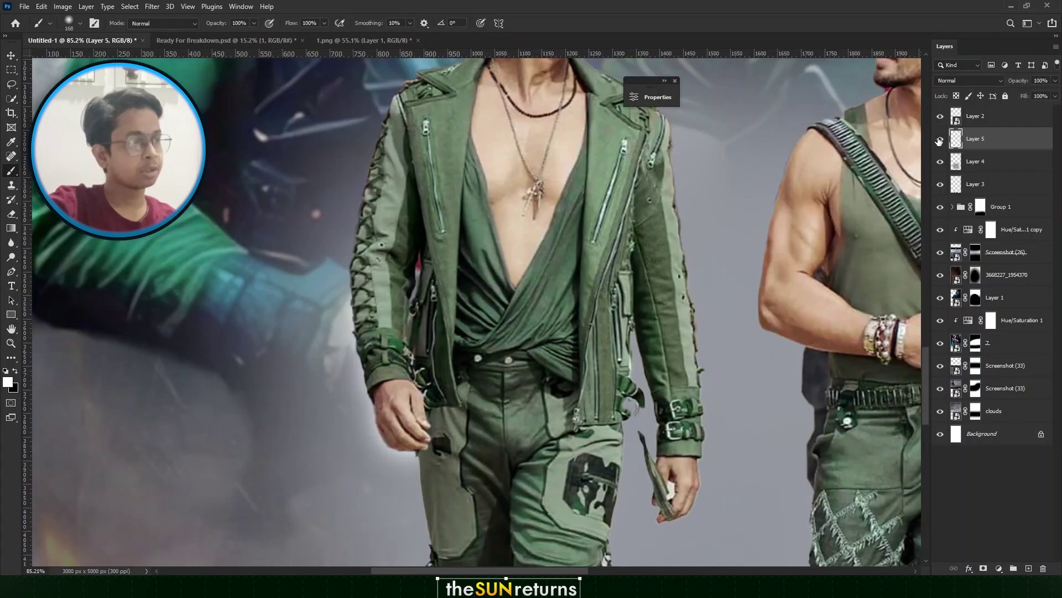
{"action": "left_click", "coordinate": [940, 140]}
{"action": "left_click", "coordinate": [939, 139]}
Paint the white glow along the jacket's upper sleeve, across both shoulders and down the start of the other sleeve
{"action": "left_click_drag", "start_coordinate": [508, 179], "coordinate": [538, 266]}
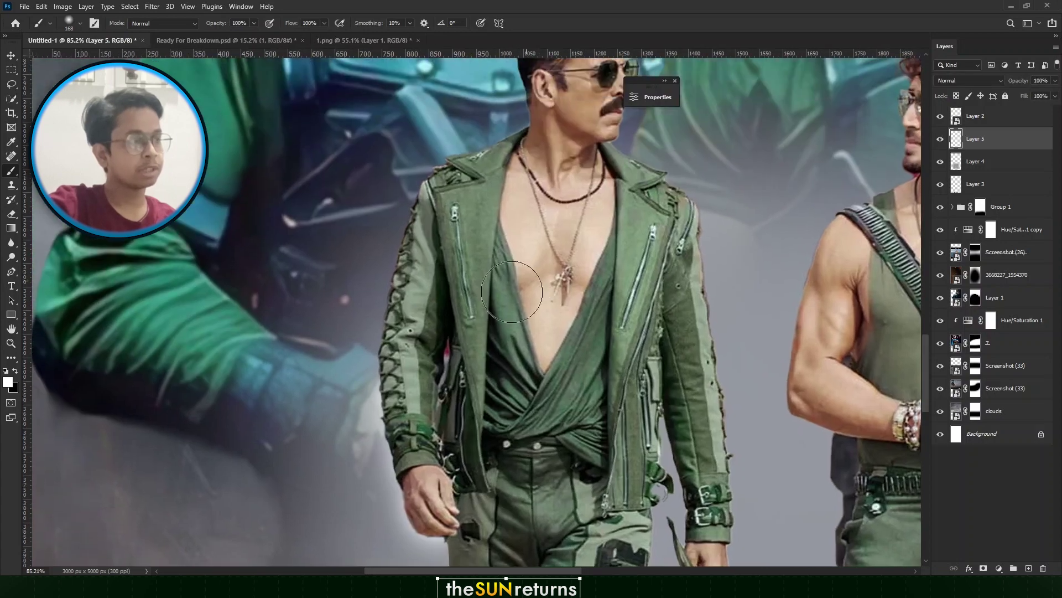
{"action": "scroll", "coordinate": [406, 343], "scroll_direction": "up", "scroll_amount": 7}
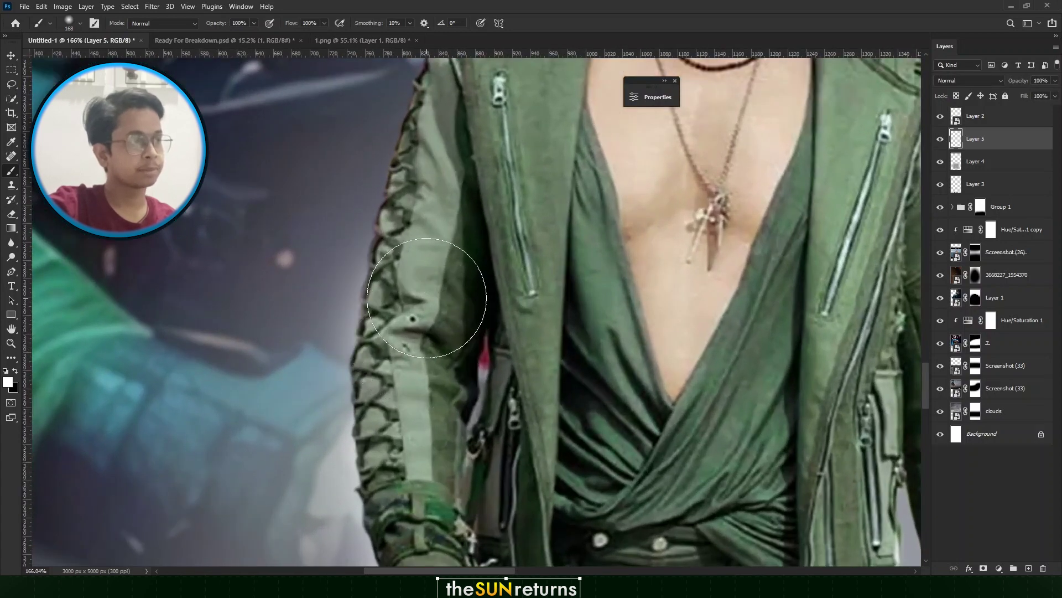
{"action": "scroll", "coordinate": [443, 299], "scroll_direction": "up", "scroll_amount": 8}
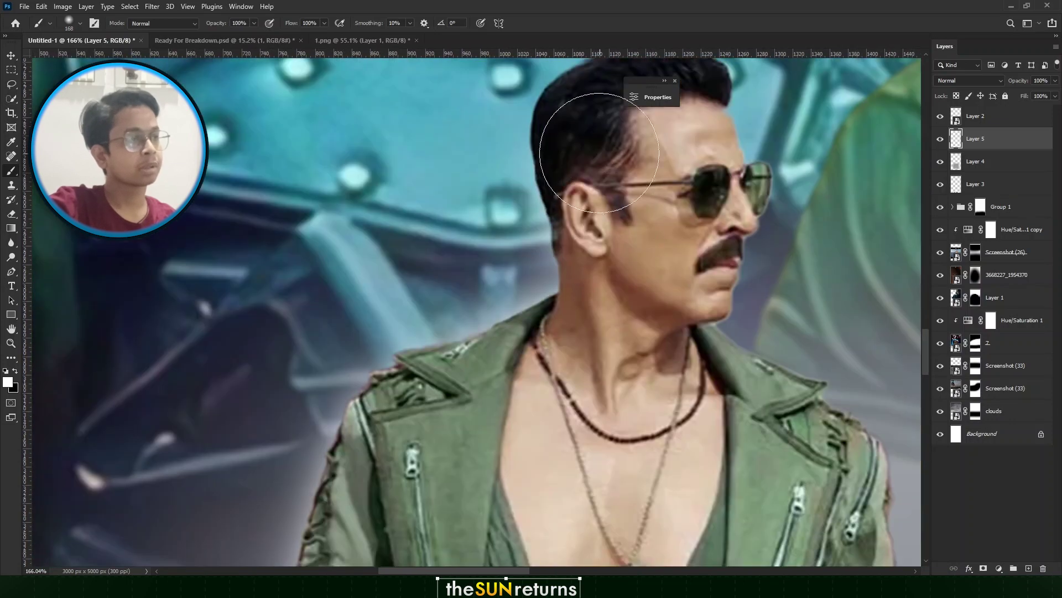
{"action": "scroll", "coordinate": [599, 153], "scroll_direction": "down", "scroll_amount": 8}
{"action": "scroll", "coordinate": [609, 249], "scroll_direction": "right", "scroll_amount": 4}
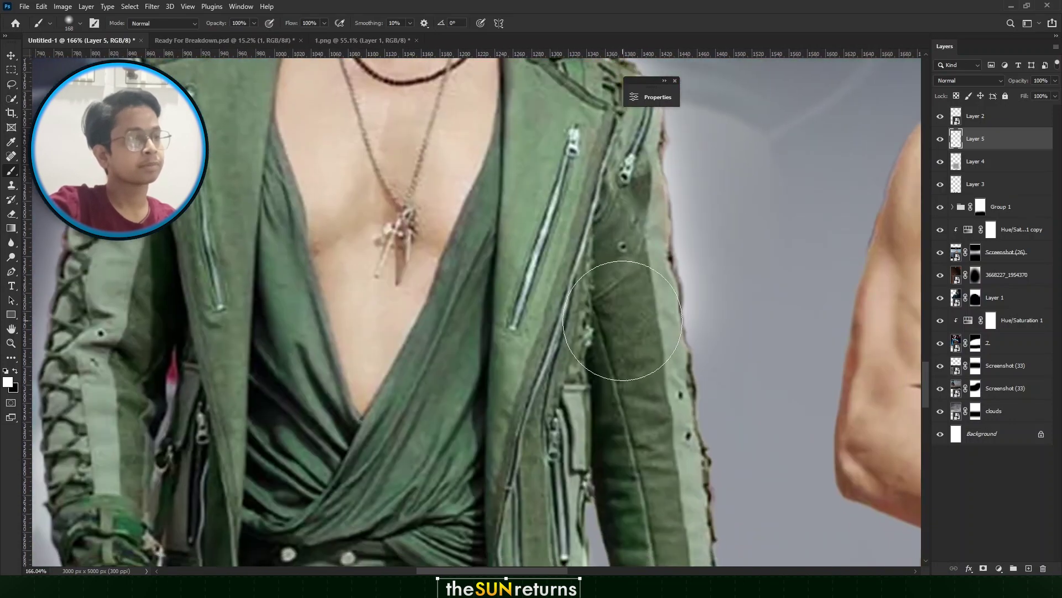
Continue the white glow around the jacketed man's inner hand and down his inner leg with a 123 px brush
{"action": "scroll", "coordinate": [622, 320], "scroll_direction": "down", "scroll_amount": 10}
{"action": "key", "text": "bracketleft"}
{"action": "key", "text": "bracketleft"}
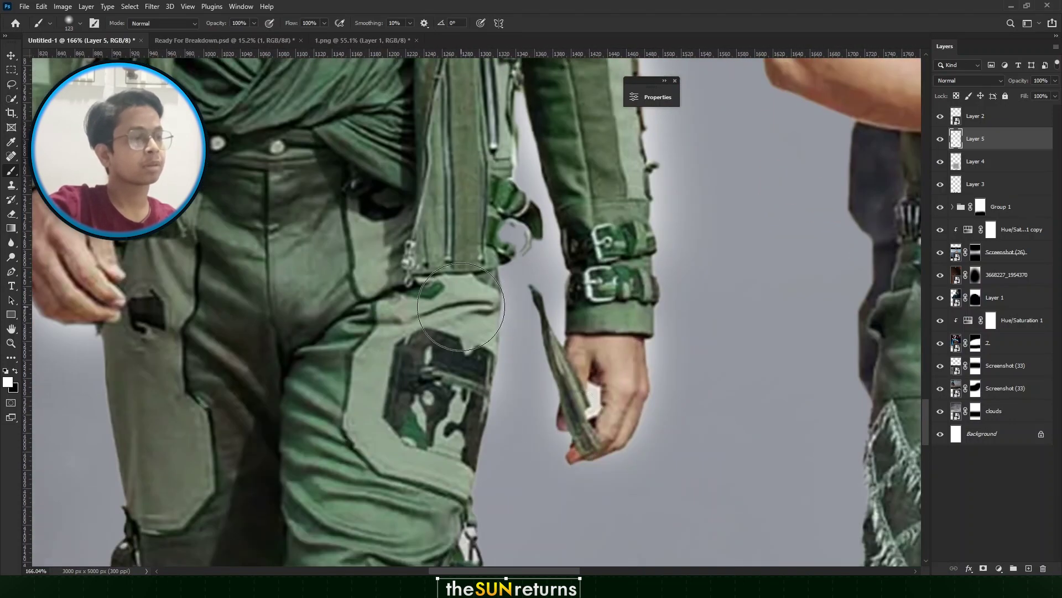
{"action": "scroll", "coordinate": [461, 306], "scroll_direction": "down", "scroll_amount": 2}
{"action": "scroll", "coordinate": [443, 332], "scroll_direction": "down", "scroll_amount": 12}
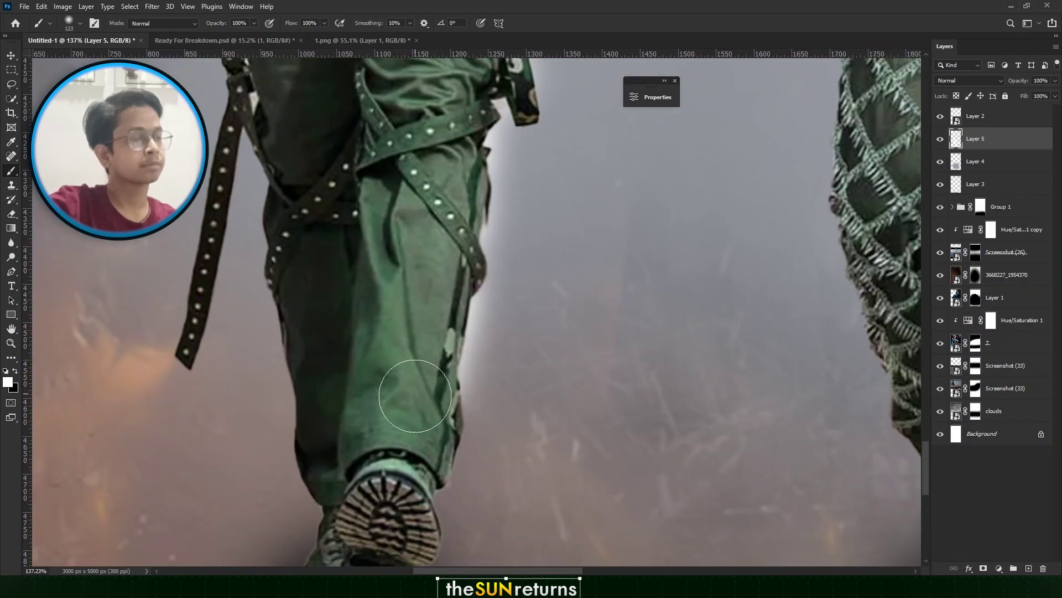
Finish the jacketed man's glow around his lower legs and the hanging studded strap, reducing the brush size for the strap
{"action": "scroll", "coordinate": [415, 396], "scroll_direction": "down", "scroll_amount": 3}
{"action": "scroll", "coordinate": [357, 293], "scroll_direction": "up", "scroll_amount": 5}
{"action": "left_click_drag", "start_coordinate": [355, 294], "coordinate": [391, 200]}
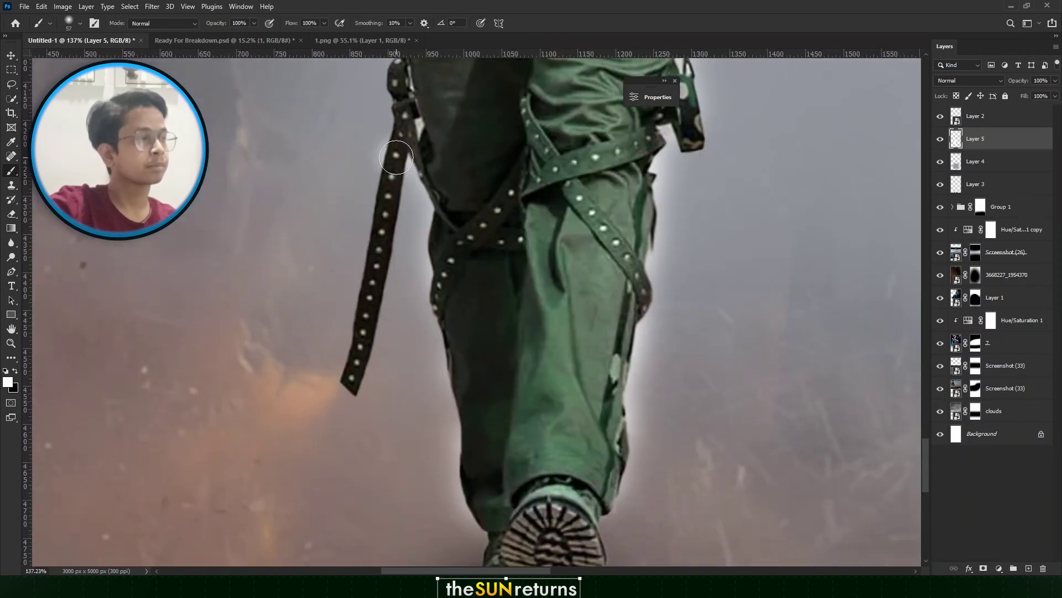
{"action": "left_click_drag", "start_coordinate": [403, 240], "coordinate": [380, 241]}
{"action": "scroll", "coordinate": [362, 345], "scroll_direction": "down", "scroll_amount": 5}
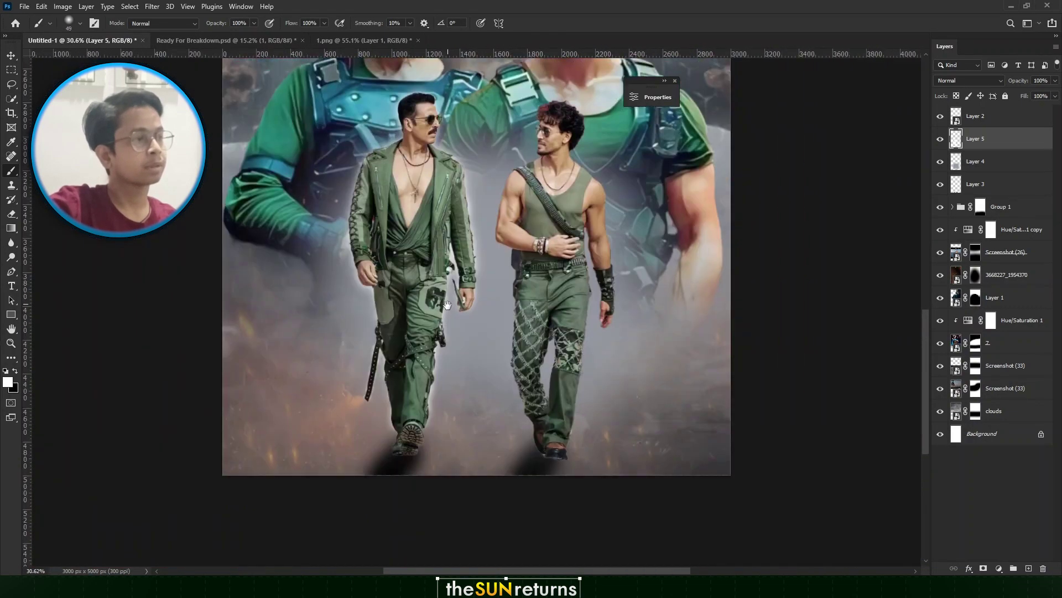
Paint a soft white glow along the bent arm and strapped shoulder of the man in the tank top with a 90 px brush
{"action": "scroll", "coordinate": [505, 222], "scroll_direction": "up", "scroll_amount": 4}
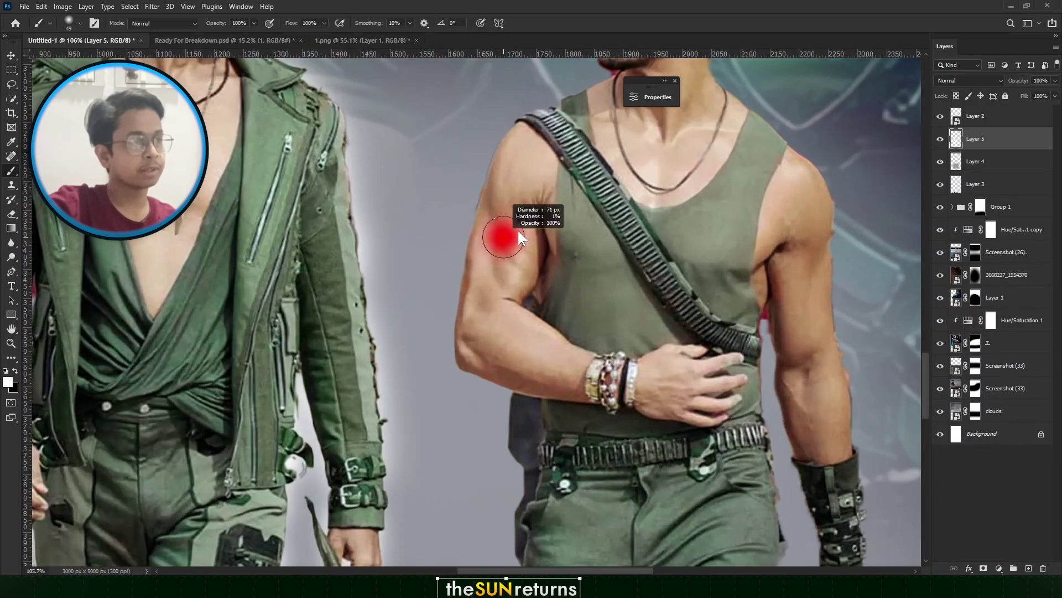
{"action": "scroll", "coordinate": [515, 259], "scroll_direction": "up", "scroll_amount": 3}
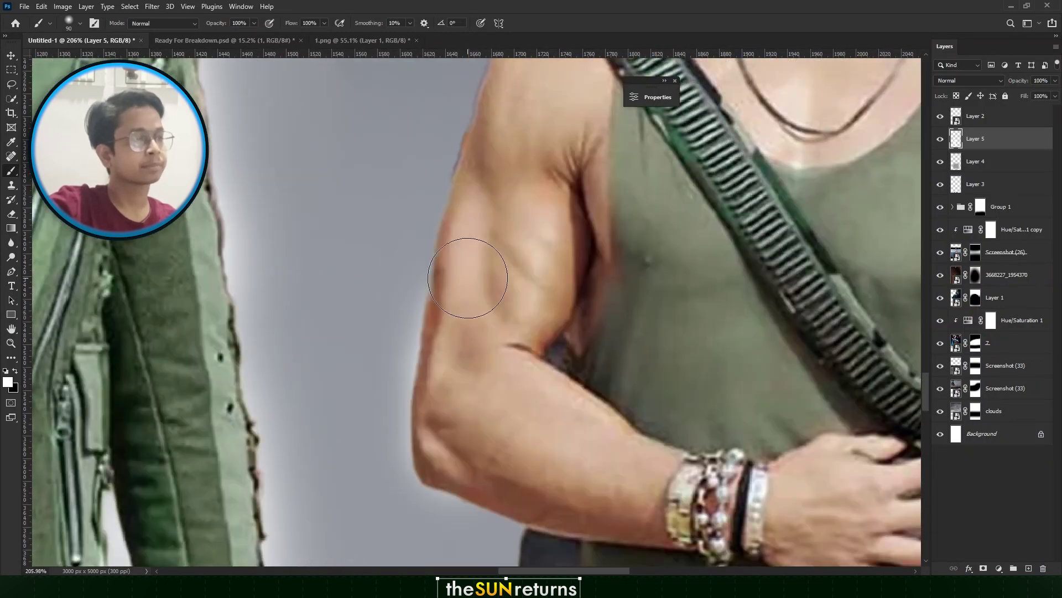
{"action": "left_click_drag", "start_coordinate": [505, 147], "coordinate": [517, 201]}
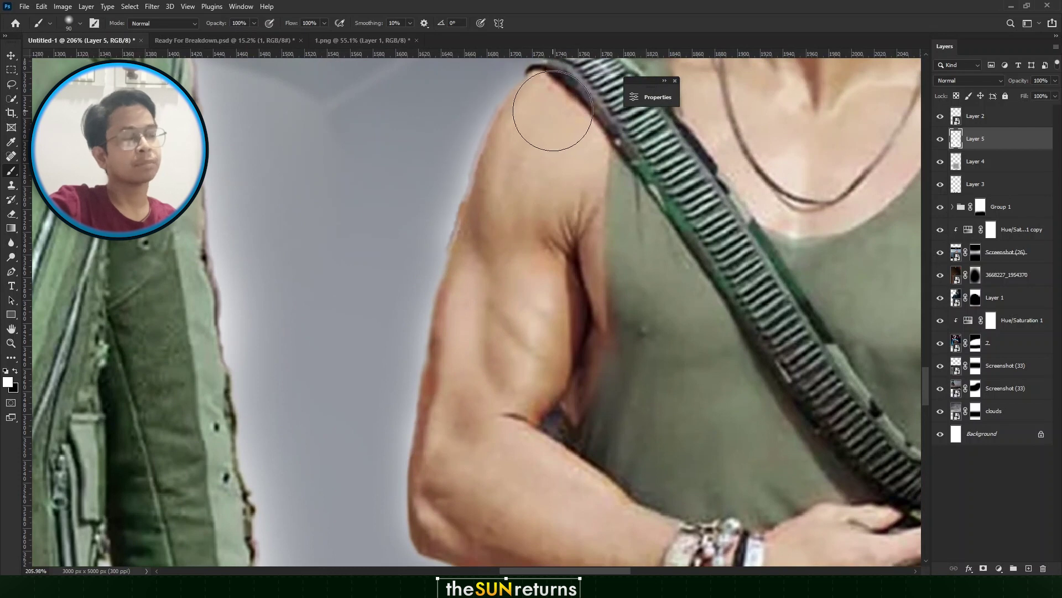
{"action": "left_click_drag", "start_coordinate": [550, 111], "coordinate": [541, 217]}
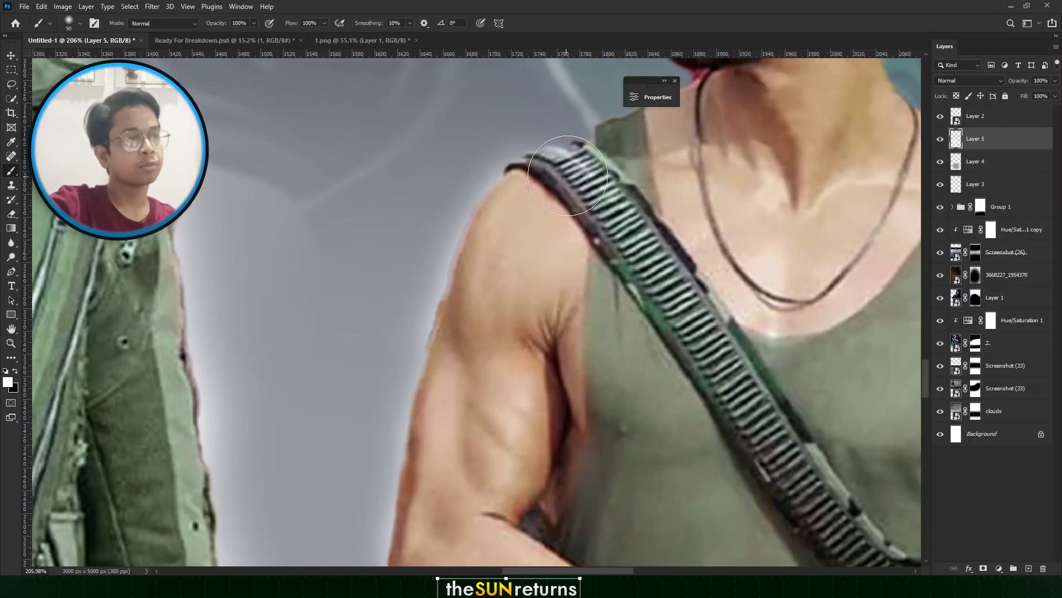
{"action": "left_click_drag", "start_coordinate": [617, 168], "coordinate": [597, 207]}
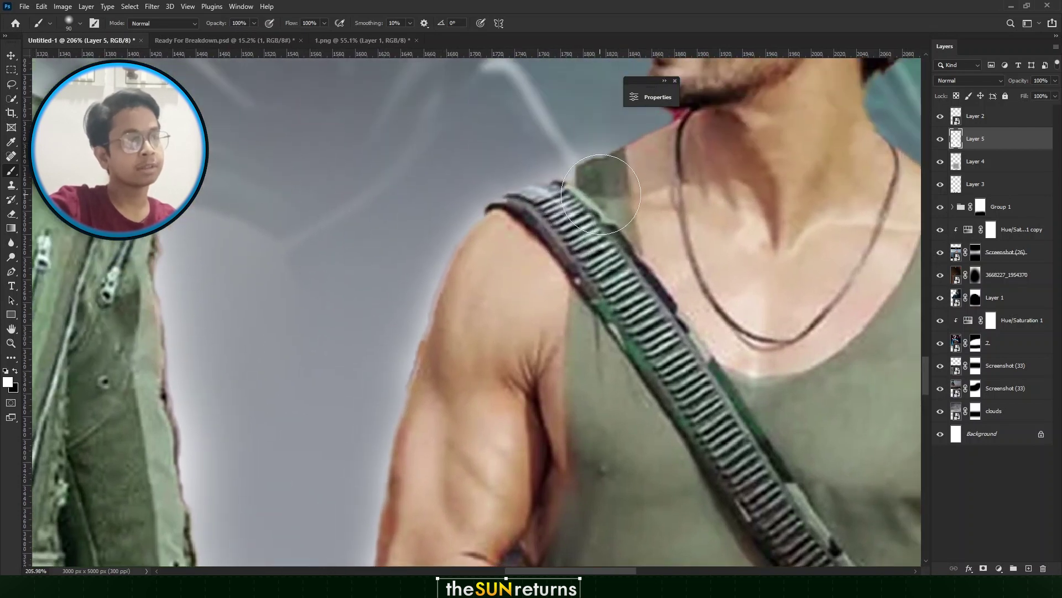
Continue the white glow around the tank-top man's far arm and gloved hand and down the outside of his leg
{"action": "left_click_drag", "start_coordinate": [686, 158], "coordinate": [631, 407]}
{"action": "mouse_move", "coordinate": [602, 150]}
{"action": "left_mouse_down"}
{"action": "mouse_move", "coordinate": [592, 224]}
{"action": "mouse_move", "coordinate": [569, 274]}
{"action": "left_mouse_up"}
{"action": "mouse_move", "coordinate": [581, 164]}
{"action": "left_mouse_down"}
{"action": "mouse_move", "coordinate": [695, 161]}
{"action": "mouse_move", "coordinate": [854, 283]}
{"action": "mouse_move", "coordinate": [787, 406]}
{"action": "left_mouse_up"}
{"action": "mouse_move", "coordinate": [751, 471]}
{"action": "left_mouse_down"}
{"action": "mouse_move", "coordinate": [582, 275]}
{"action": "mouse_move", "coordinate": [686, 393]}
{"action": "left_mouse_up"}
{"action": "scroll", "coordinate": [581, 275], "scroll_direction": "down", "scroll_amount": 10}
{"action": "mouse_move", "coordinate": [491, 201]}
{"action": "left_mouse_down"}
{"action": "mouse_move", "coordinate": [523, 382]}
{"action": "mouse_move", "coordinate": [505, 216]}
{"action": "left_mouse_up"}
{"action": "scroll", "coordinate": [514, 381], "scroll_direction": "down", "scroll_amount": 5}
{"action": "left_click_drag", "start_coordinate": [521, 278], "coordinate": [515, 451]}
{"action": "left_click_drag", "start_coordinate": [491, 509], "coordinate": [488, 314]}
{"action": "scroll", "coordinate": [488, 314], "scroll_direction": "down", "scroll_amount": 6}
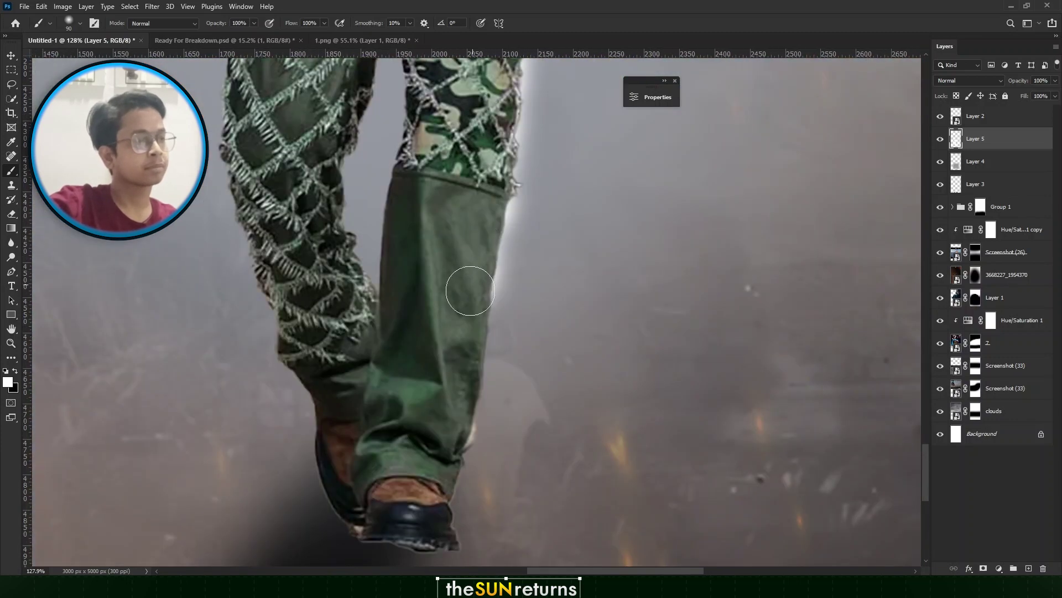
Complete the white glow along the tank-top man's hip and the inner side of his patterned trouser leg
{"action": "scroll", "coordinate": [259, 206], "scroll_direction": "up", "scroll_amount": 10}
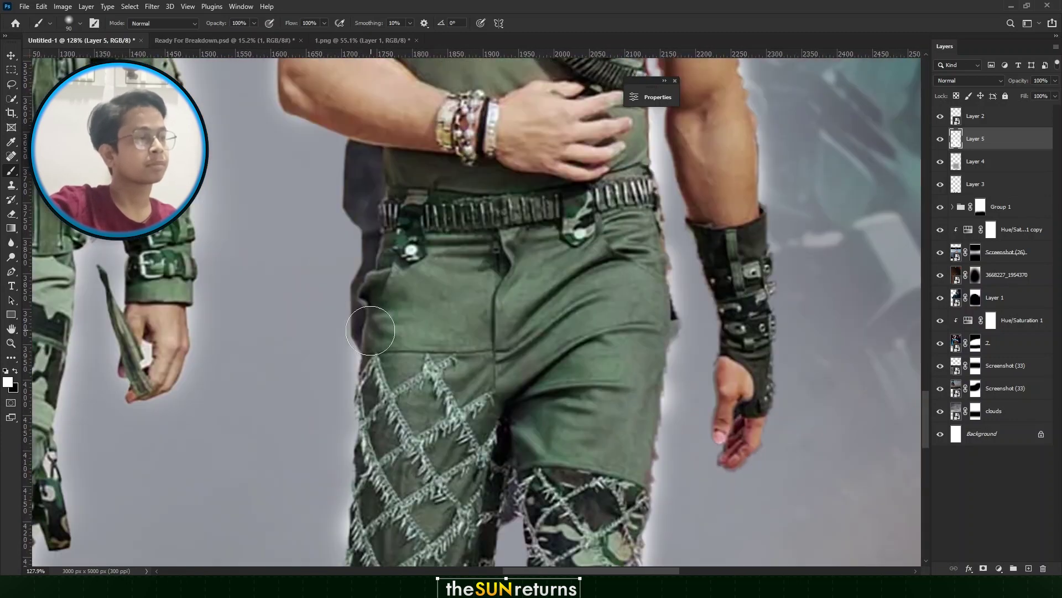
{"action": "scroll", "coordinate": [548, 280], "scroll_direction": "down", "scroll_amount": 2}
{"action": "scroll", "coordinate": [548, 279], "scroll_direction": "up", "scroll_amount": 4}
{"action": "left_click_drag", "start_coordinate": [542, 299], "coordinate": [555, 173]}
{"action": "left_click_drag", "start_coordinate": [543, 78], "coordinate": [568, 191]}
{"action": "mouse_move", "coordinate": [568, 190]}
{"action": "left_mouse_down"}
{"action": "mouse_move", "coordinate": [546, 123]}
{"action": "mouse_move", "coordinate": [621, 329]}
{"action": "left_mouse_up"}
{"action": "scroll", "coordinate": [588, 233], "scroll_direction": "down", "scroll_amount": 10}
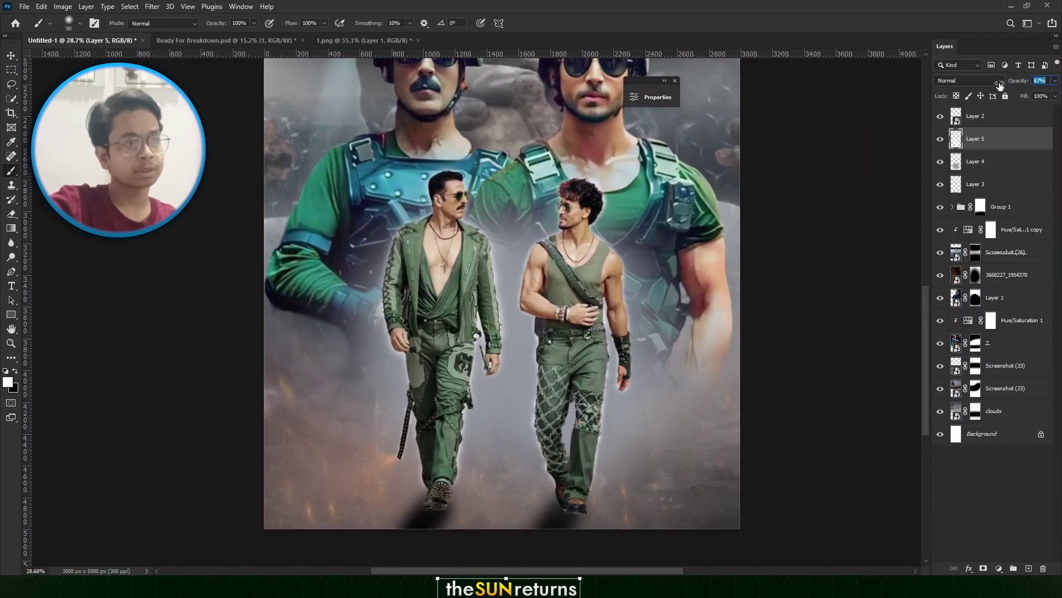
Set the glow layer's blend mode to Lighten with 97% opacity and compare the walking men with and without it
{"action": "left_click_drag", "start_coordinate": [1000, 83], "coordinate": [1012, 84]}
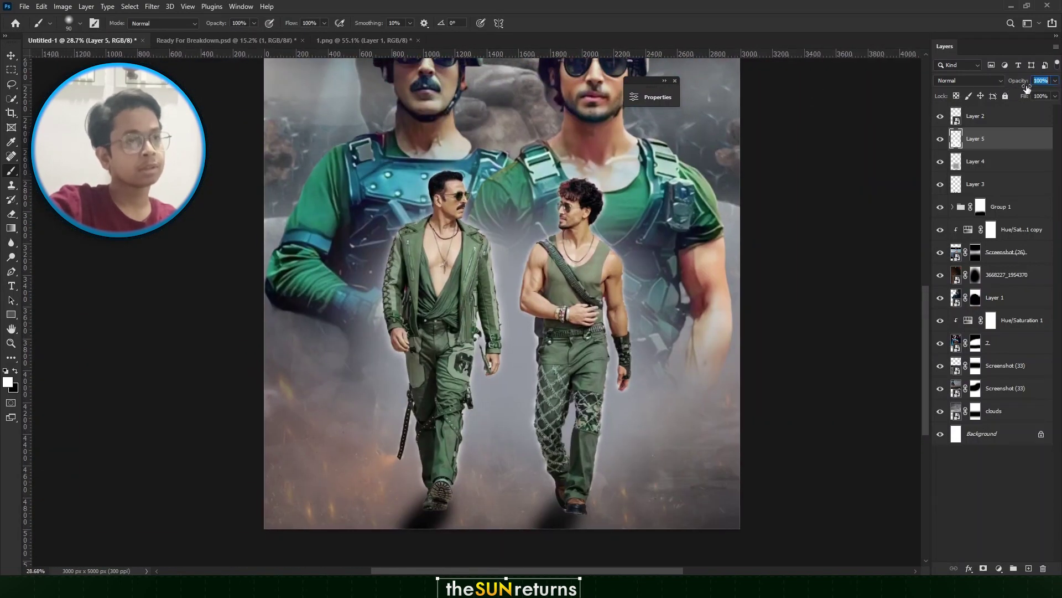
{"action": "left_click", "coordinate": [995, 78]}
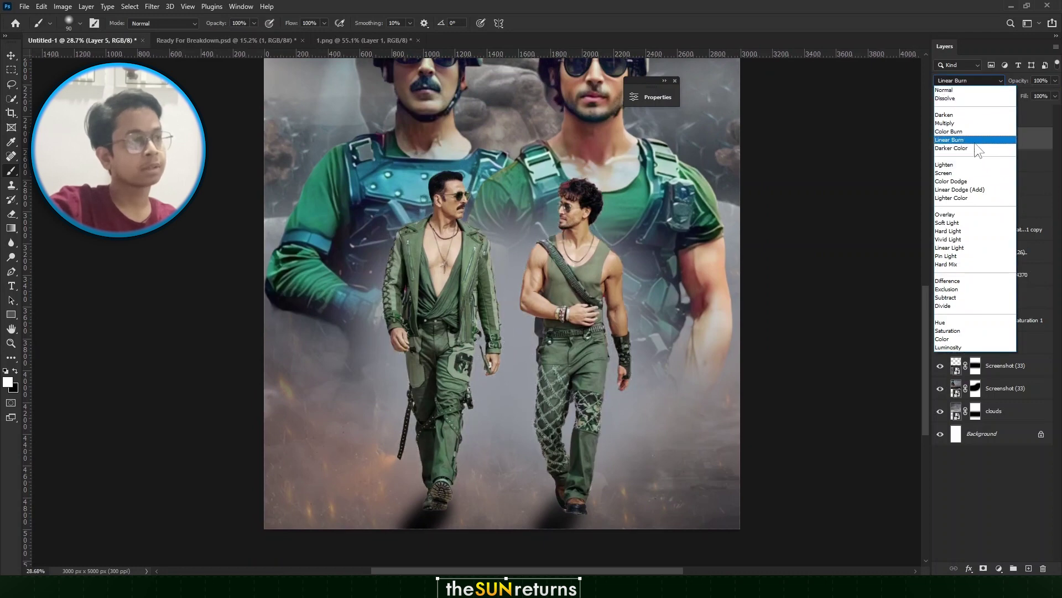
{"action": "left_click", "coordinate": [978, 166]}
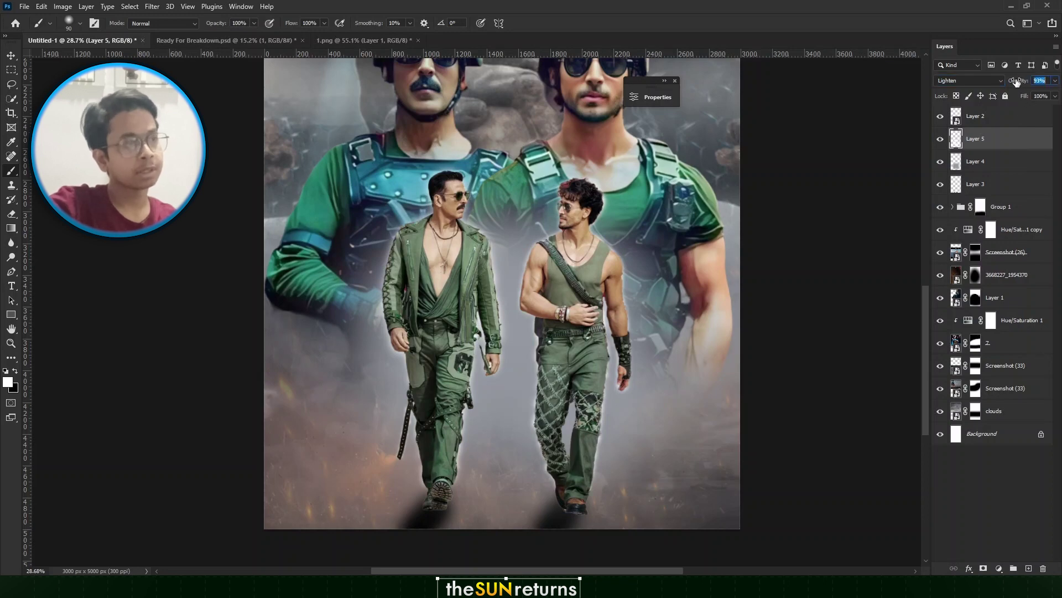
{"action": "left_click", "coordinate": [940, 139]}
{"action": "left_click", "coordinate": [940, 138]}
{"action": "left_click", "coordinate": [940, 139]}
{"action": "left_click", "coordinate": [940, 138]}
{"action": "left_click", "coordinate": [940, 139]}
Place the Fire image from the BG and PNG assets folder directly below Group 1 and re-clip the Hue/Saturation copy to Screenshot (26)
{"action": "scroll", "coordinate": [567, 261], "scroll_direction": "down", "scroll_amount": 1}
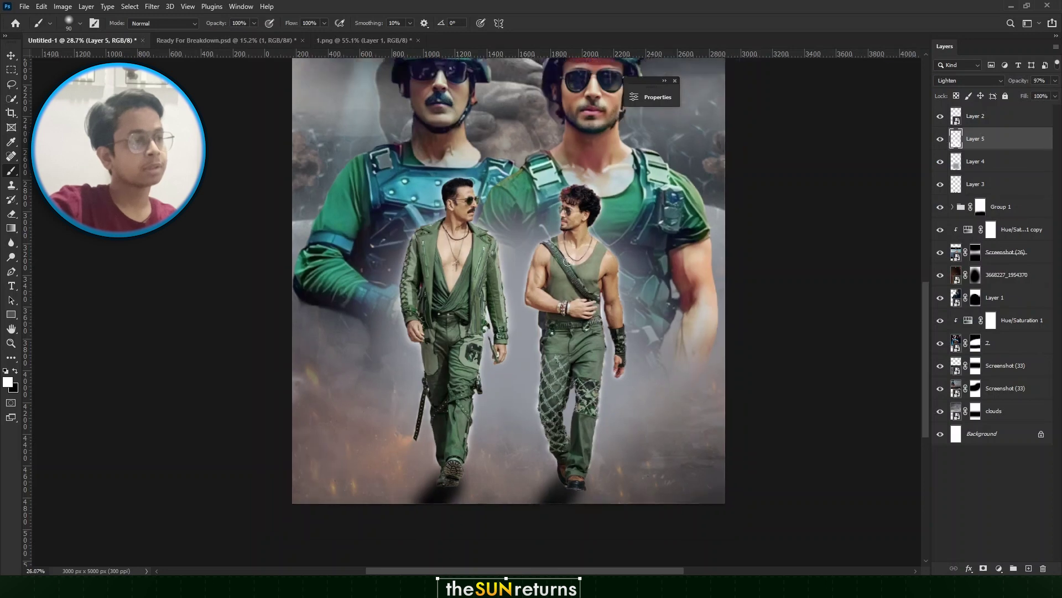
{"action": "scroll", "coordinate": [567, 261], "scroll_direction": "down", "scroll_amount": 7}
{"action": "key", "text": "alt+v"}
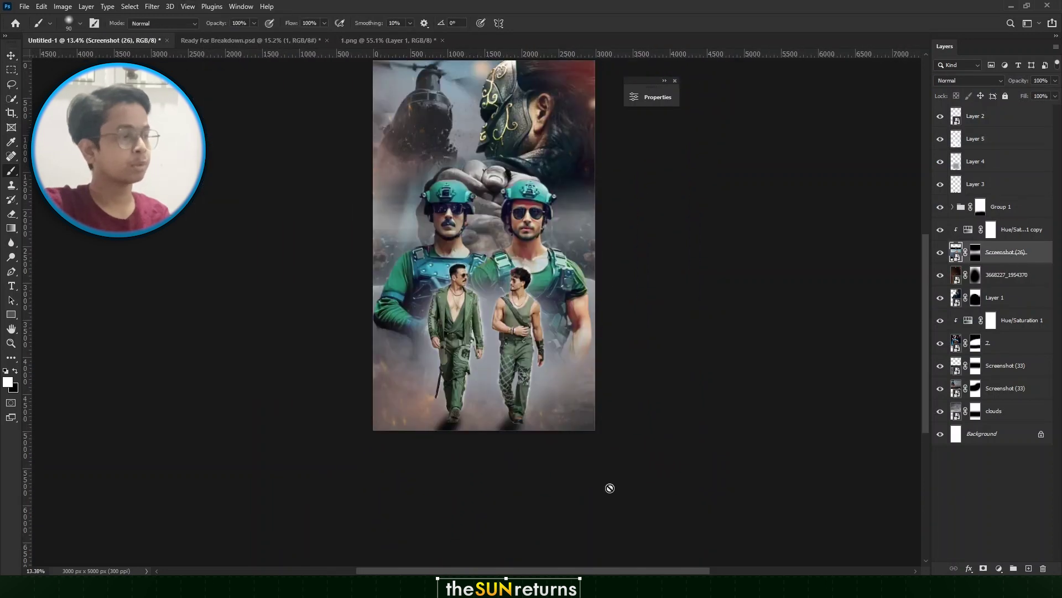
{"action": "key", "text": "alt+Tab"}
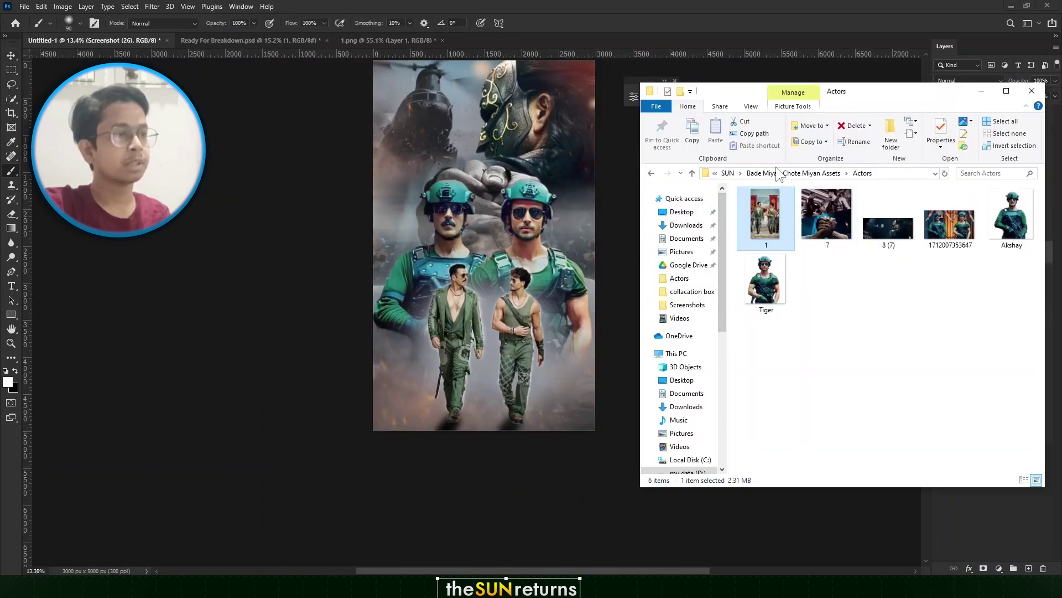
{"action": "left_click", "coordinate": [692, 173]}
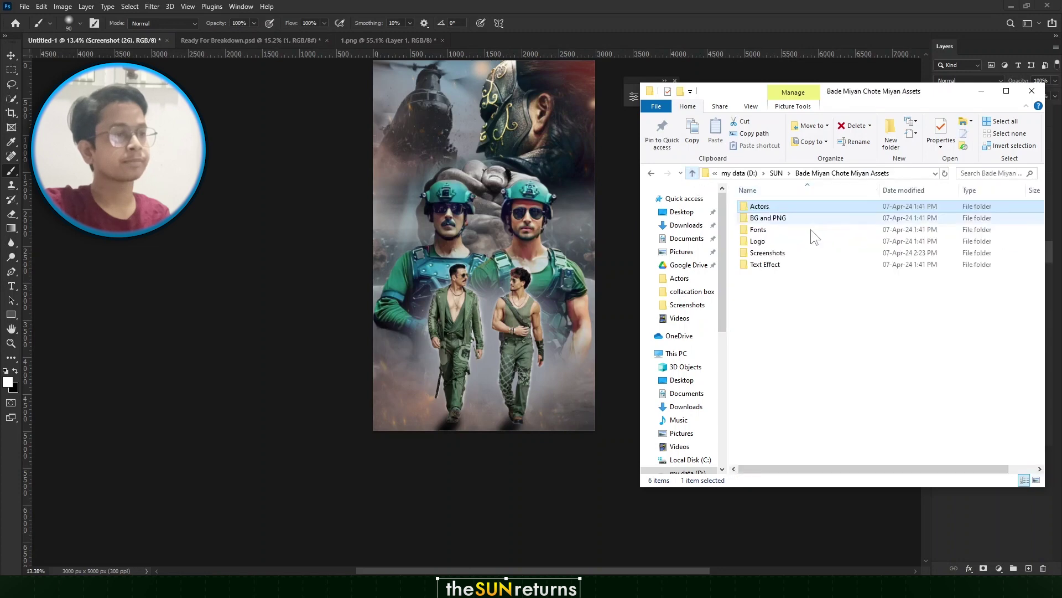
{"action": "double_click", "coordinate": [768, 218]}
{"action": "left_click_drag", "start_coordinate": [948, 219], "coordinate": [493, 301]}
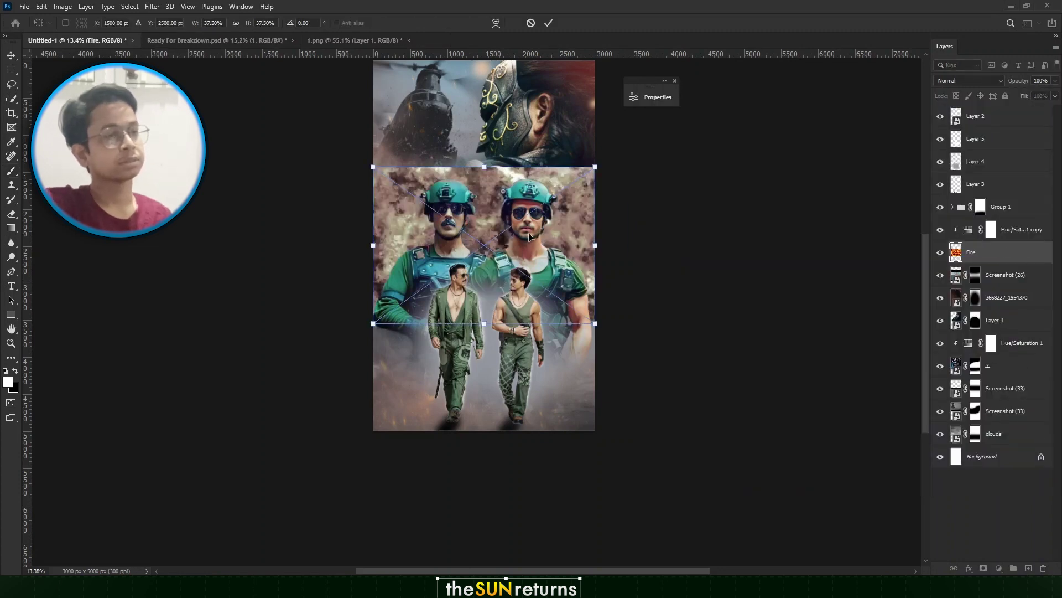
{"action": "left_click_drag", "start_coordinate": [978, 255], "coordinate": [973, 230]}
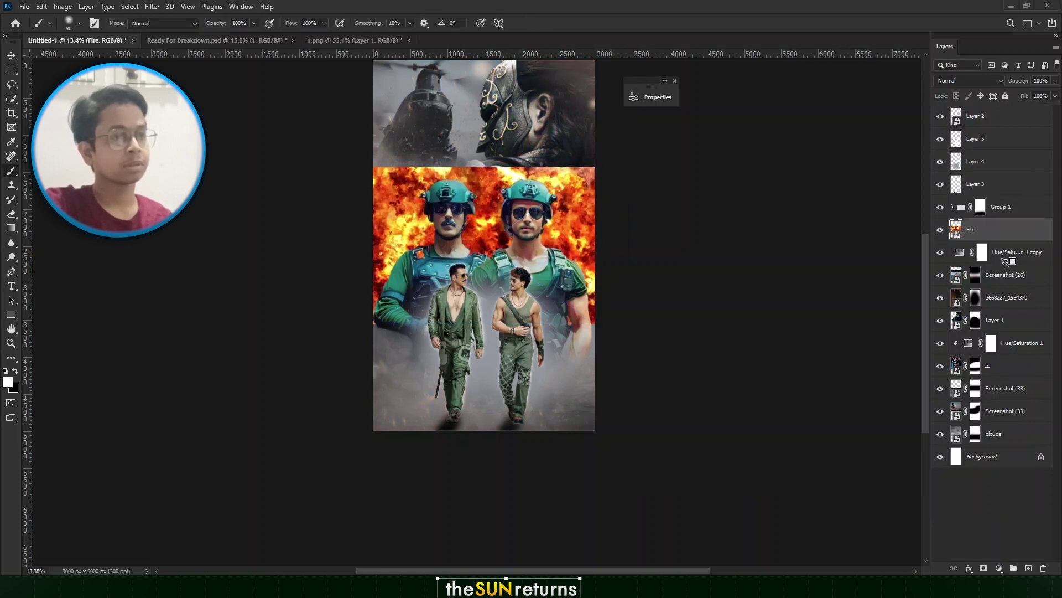
{"action": "left_click", "coordinate": [1007, 262], "text": "alt"}
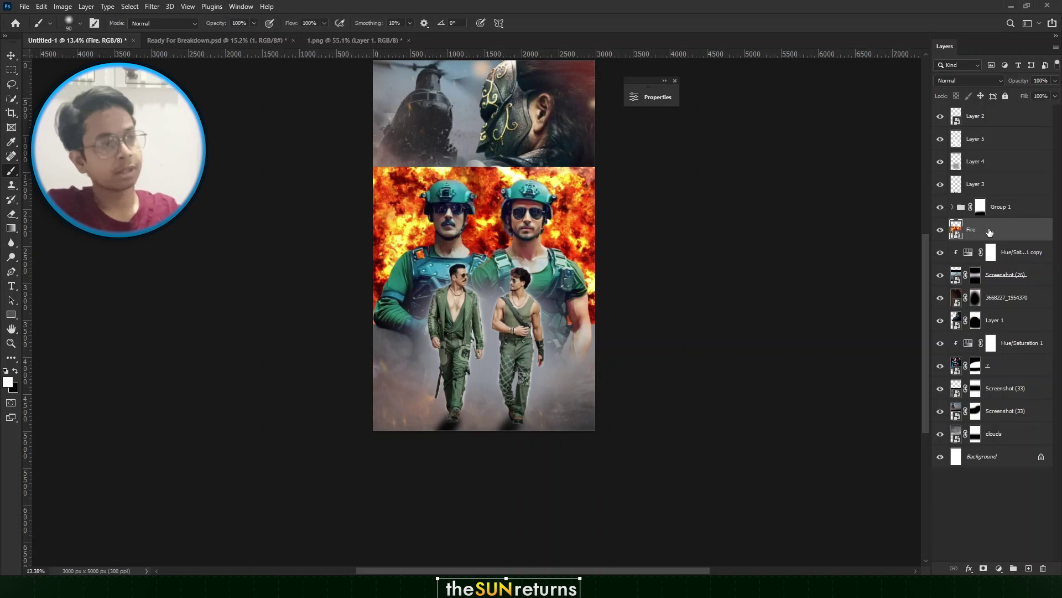
Enlarge the fire image beyond the canvas width and position it behind the two soldiers
{"action": "key", "text": "ctrl+t"}
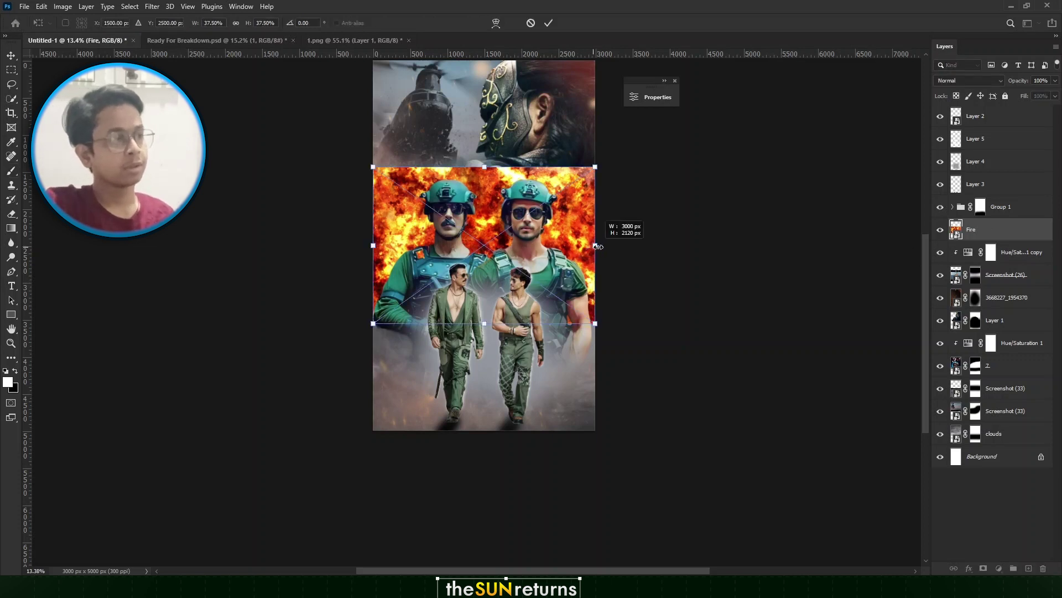
{"action": "left_click_drag", "start_coordinate": [597, 246], "coordinate": [689, 246]}
{"action": "left_click_drag", "start_coordinate": [555, 238], "coordinate": [560, 294]}
{"action": "left_click_drag", "start_coordinate": [492, 448], "coordinate": [499, 328]}
{"action": "left_click", "coordinate": [8, 57]}
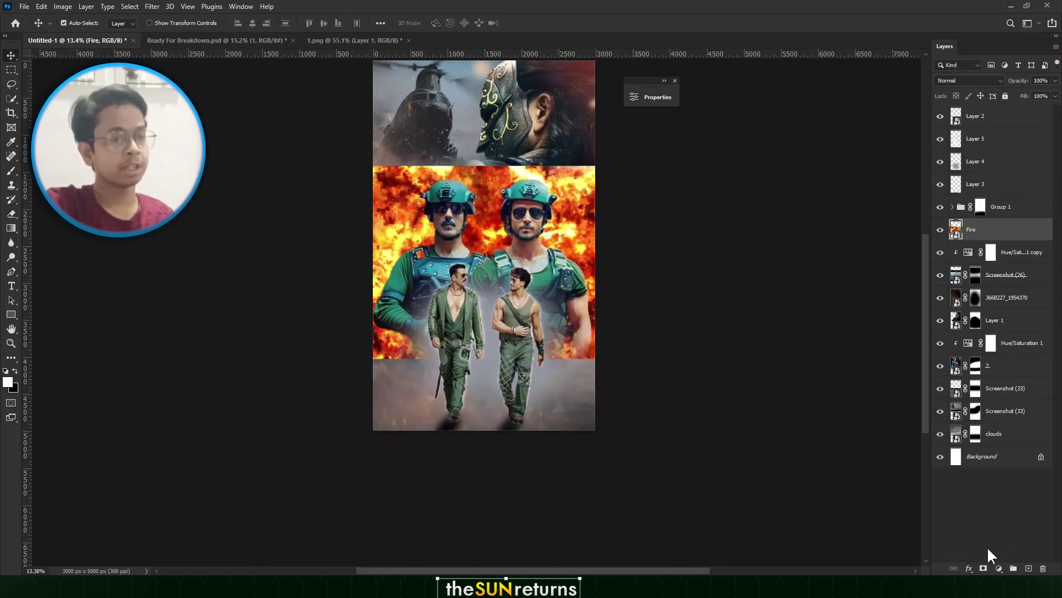
Add a layer mask to the fire and fade its upper and lower edges with a large soft black brush, keeping flames around the soldiers
{"action": "left_click", "coordinate": [985, 567]}
{"action": "key", "text": "b"}
{"action": "key", "text": "x"}
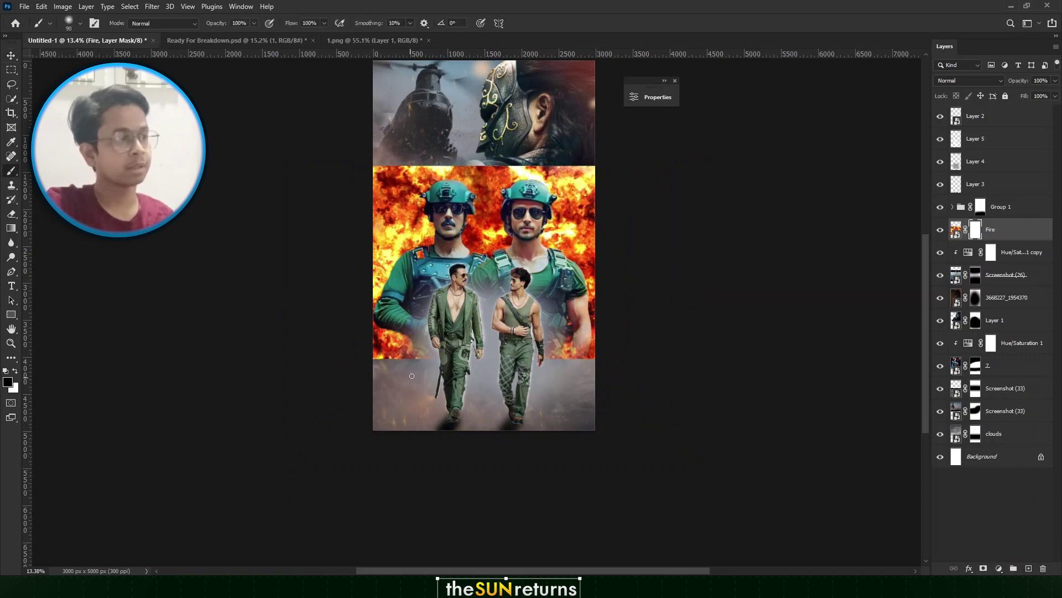
{"action": "left_click_drag", "start_coordinate": [412, 376], "coordinate": [525, 375]}
{"action": "mouse_move", "coordinate": [334, 407]}
{"action": "left_mouse_down"}
{"action": "mouse_move", "coordinate": [754, 412]}
{"action": "mouse_move", "coordinate": [378, 400]}
{"action": "left_mouse_up"}
{"action": "left_click_drag", "start_coordinate": [249, 152], "coordinate": [798, 113]}
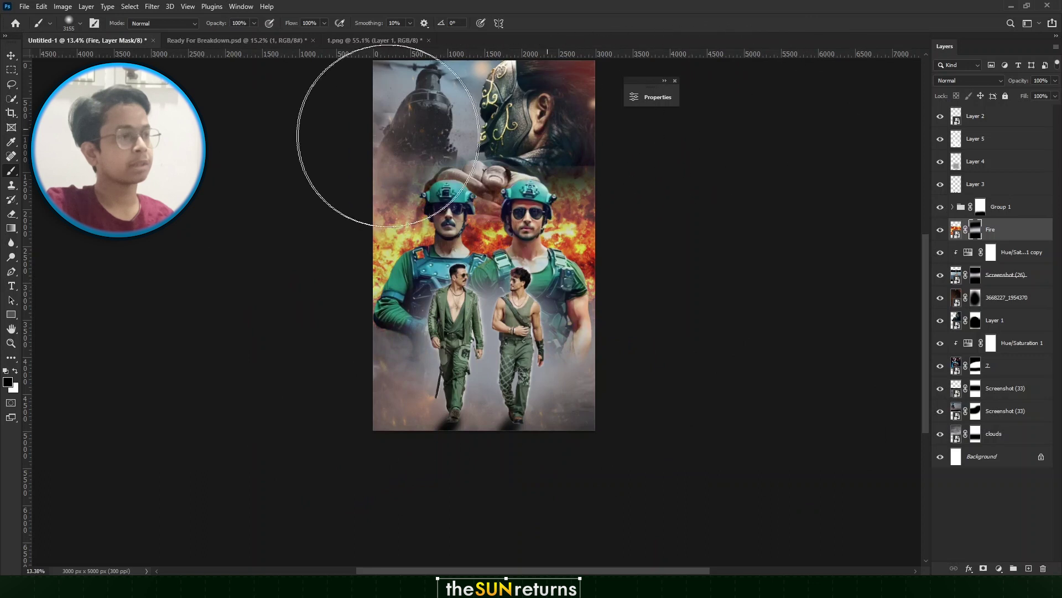
{"action": "left_click_drag", "start_coordinate": [389, 136], "coordinate": [522, 52]}
{"action": "left_click", "coordinate": [11, 56]}
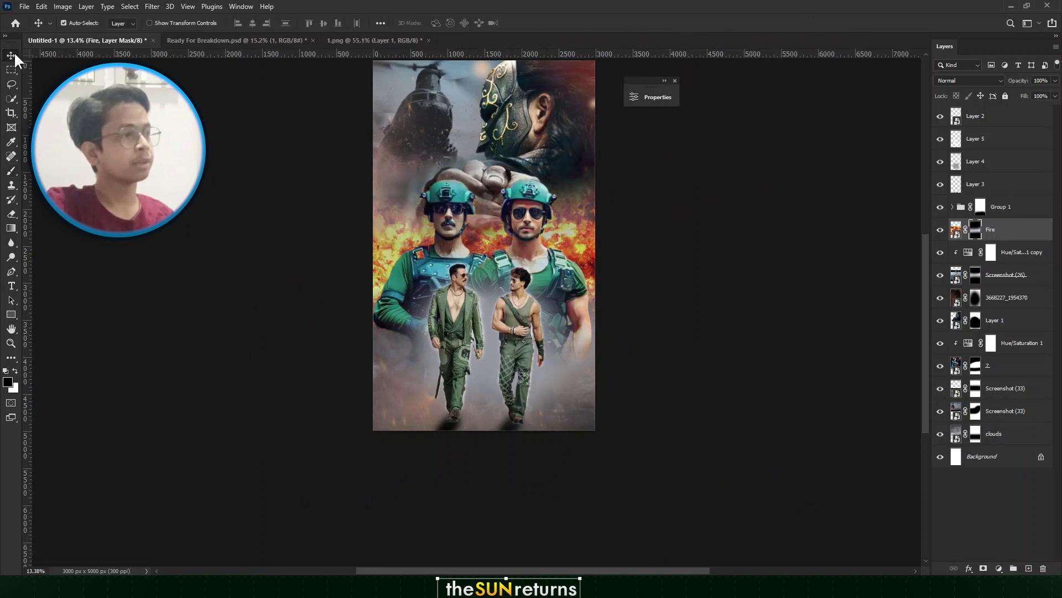
Place Screenshot (37) with the jeeps from the Screenshots folder above the fire, scaled to about 72% behind the soldiers
{"action": "key", "text": "alt+Tab"}
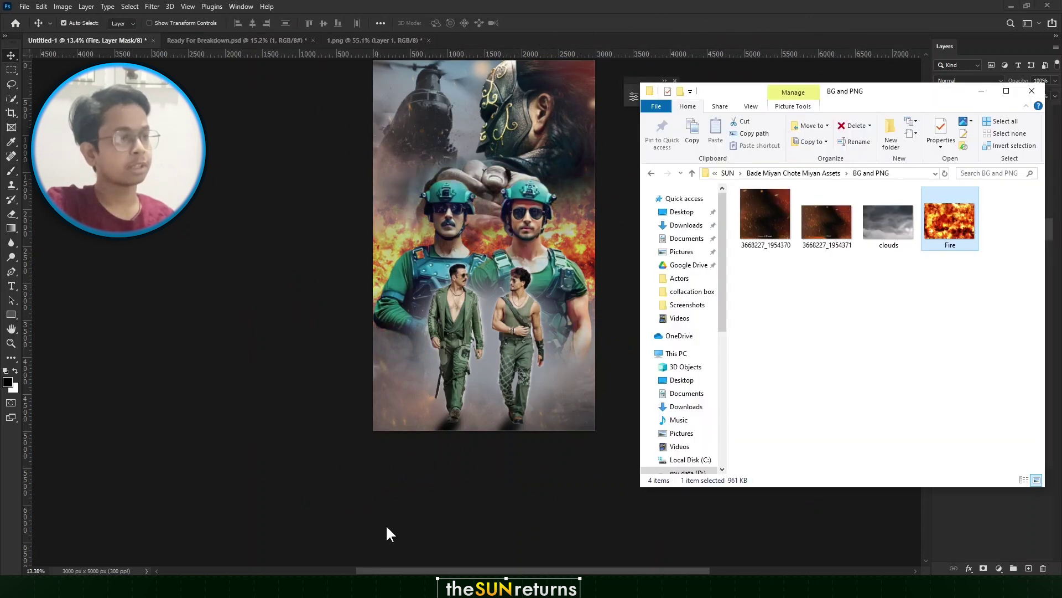
{"action": "left_click", "coordinate": [692, 173]}
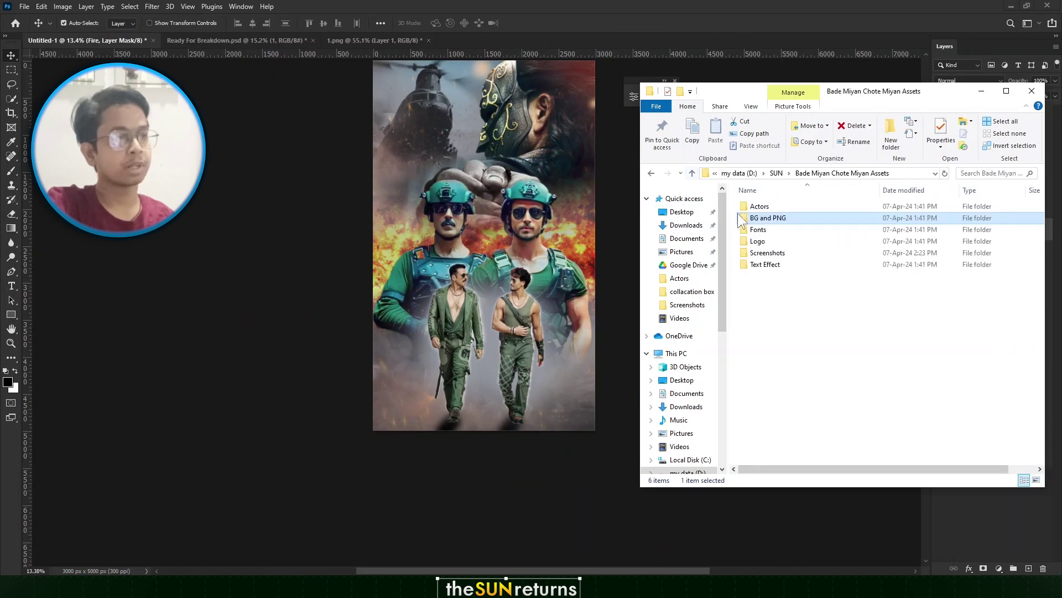
{"action": "double_click", "coordinate": [773, 253]}
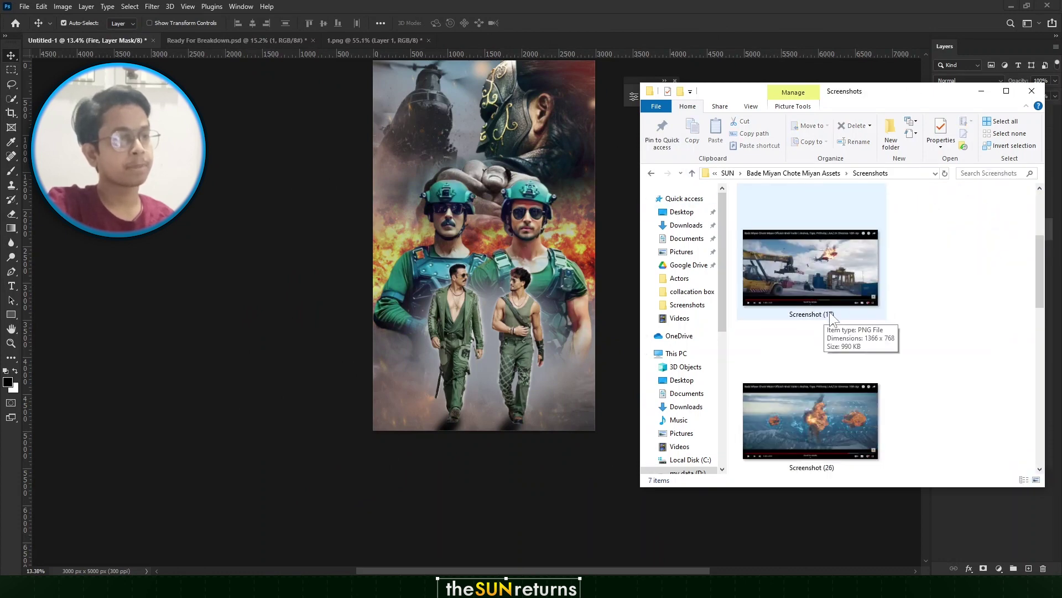
{"action": "scroll", "coordinate": [821, 288], "scroll_direction": "down", "scroll_amount": 3}
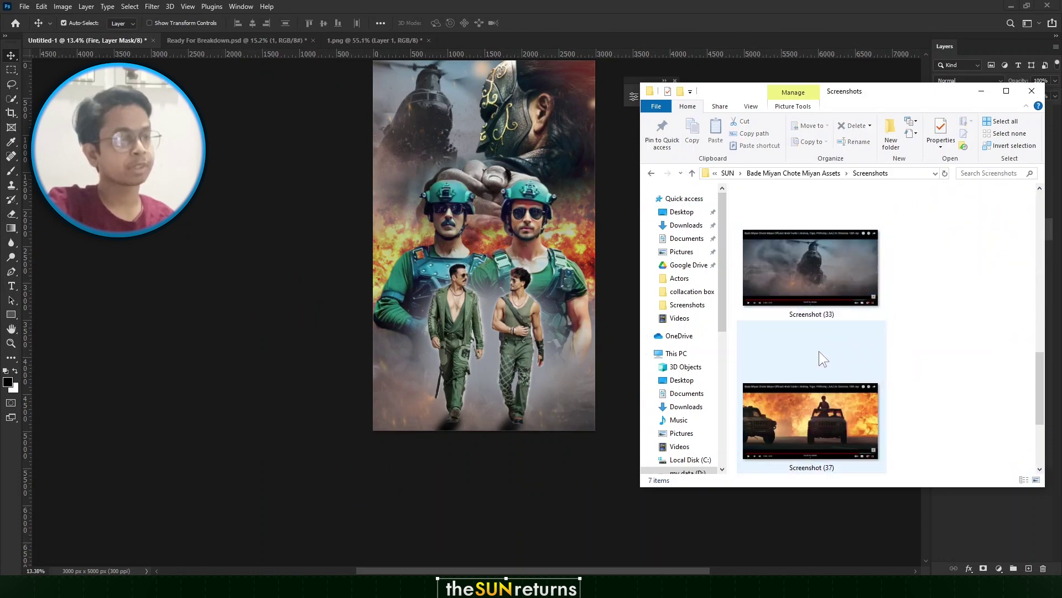
{"action": "left_click_drag", "start_coordinate": [839, 419], "coordinate": [611, 220]}
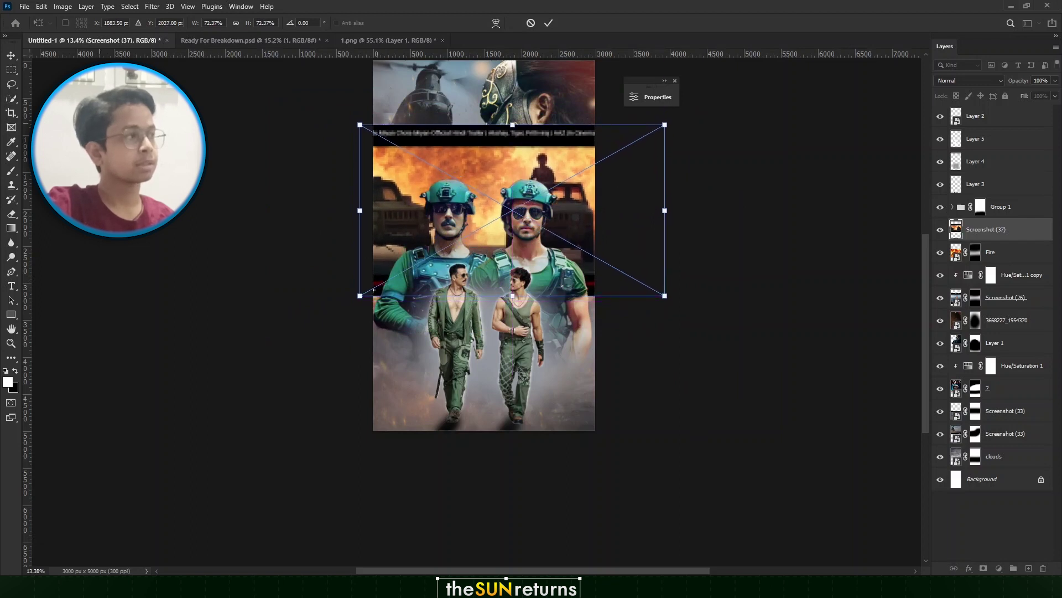
{"action": "key", "text": "Return"}
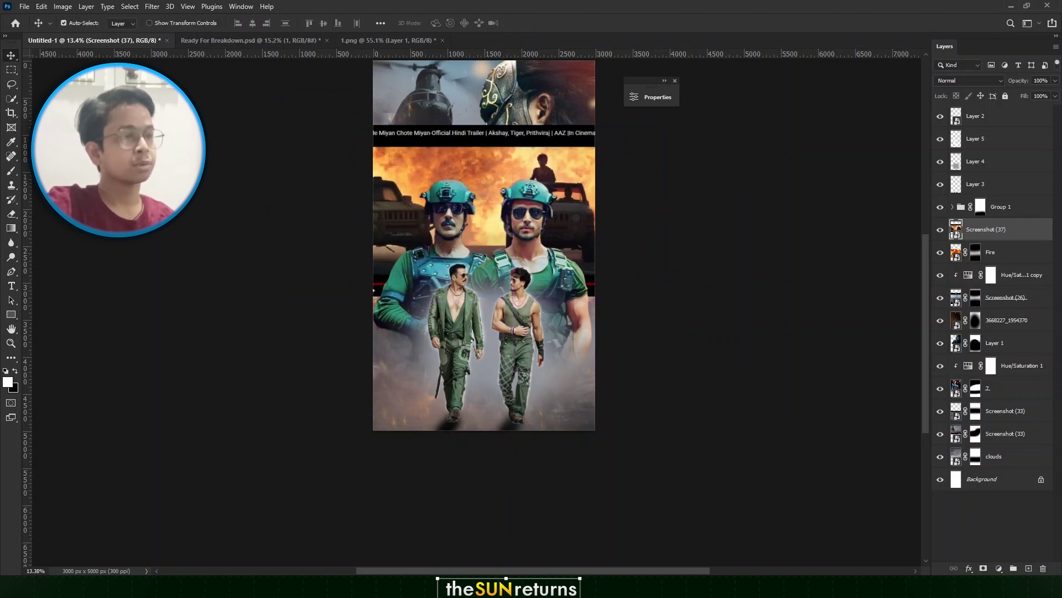
Mask the jeep screenshot with a soft black brush, hiding its borders and caption and blending the jeep beside the moustached soldier into the fire
{"action": "left_click", "coordinate": [983, 569]}
{"action": "key", "text": "b"}
{"action": "key", "text": "x"}
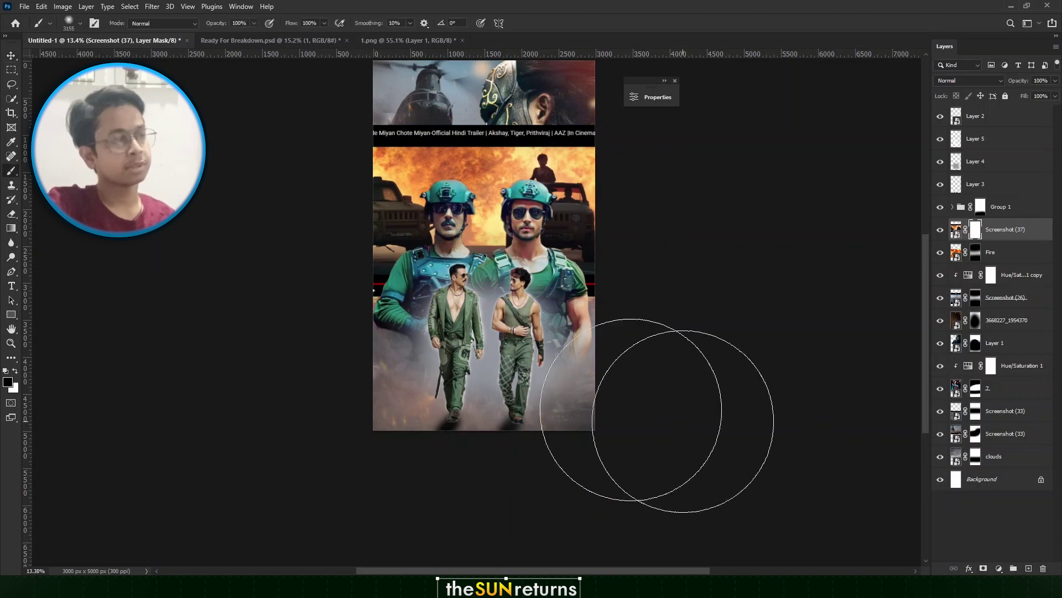
{"action": "left_click_drag", "start_coordinate": [648, 362], "coordinate": [530, 354]}
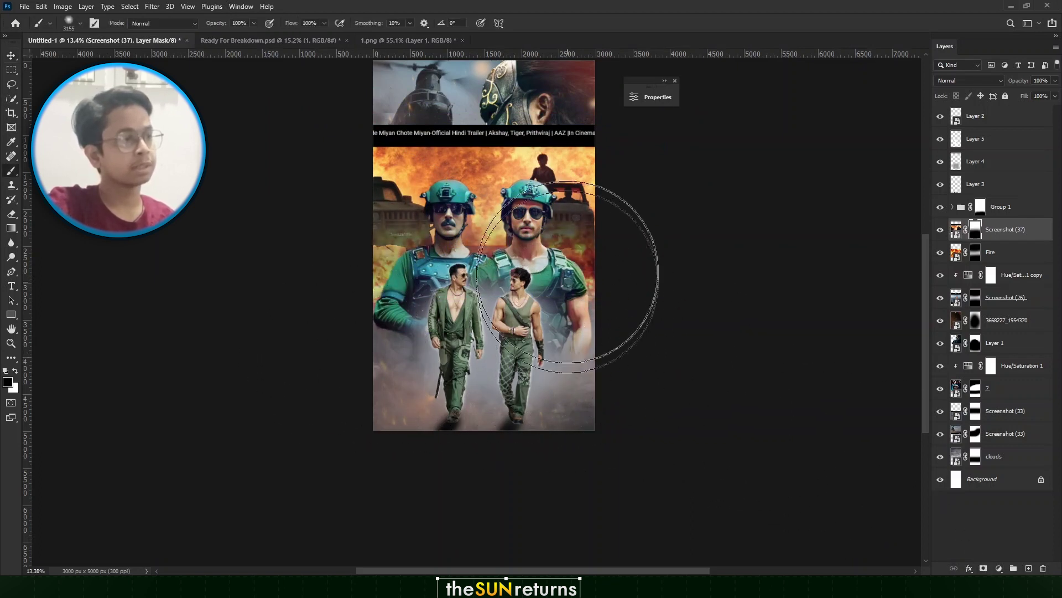
{"action": "left_click_drag", "start_coordinate": [568, 271], "coordinate": [608, 398]}
{"action": "mouse_move", "coordinate": [356, 218]}
{"action": "left_mouse_down"}
{"action": "mouse_move", "coordinate": [564, 199]}
{"action": "mouse_move", "coordinate": [507, 194]}
{"action": "mouse_move", "coordinate": [553, 258]}
{"action": "mouse_move", "coordinate": [580, 232]}
{"action": "mouse_move", "coordinate": [511, 226]}
{"action": "left_mouse_up"}
{"action": "key", "text": "ctrl+z"}
{"action": "mouse_move", "coordinate": [405, 248]}
{"action": "left_mouse_down"}
{"action": "mouse_move", "coordinate": [644, 238]}
{"action": "mouse_move", "coordinate": [530, 232]}
{"action": "mouse_move", "coordinate": [391, 251]}
{"action": "mouse_move", "coordinate": [742, 239]}
{"action": "mouse_move", "coordinate": [473, 261]}
{"action": "mouse_move", "coordinate": [683, 277]}
{"action": "mouse_move", "coordinate": [558, 279]}
{"action": "mouse_move", "coordinate": [656, 291]}
{"action": "mouse_move", "coordinate": [474, 283]}
{"action": "mouse_move", "coordinate": [415, 264]}
{"action": "mouse_move", "coordinate": [536, 291]}
{"action": "mouse_move", "coordinate": [426, 262]}
{"action": "mouse_move", "coordinate": [504, 292]}
{"action": "mouse_move", "coordinate": [465, 282]}
{"action": "mouse_move", "coordinate": [721, 289]}
{"action": "mouse_move", "coordinate": [601, 291]}
{"action": "mouse_move", "coordinate": [651, 310]}
{"action": "left_mouse_up"}
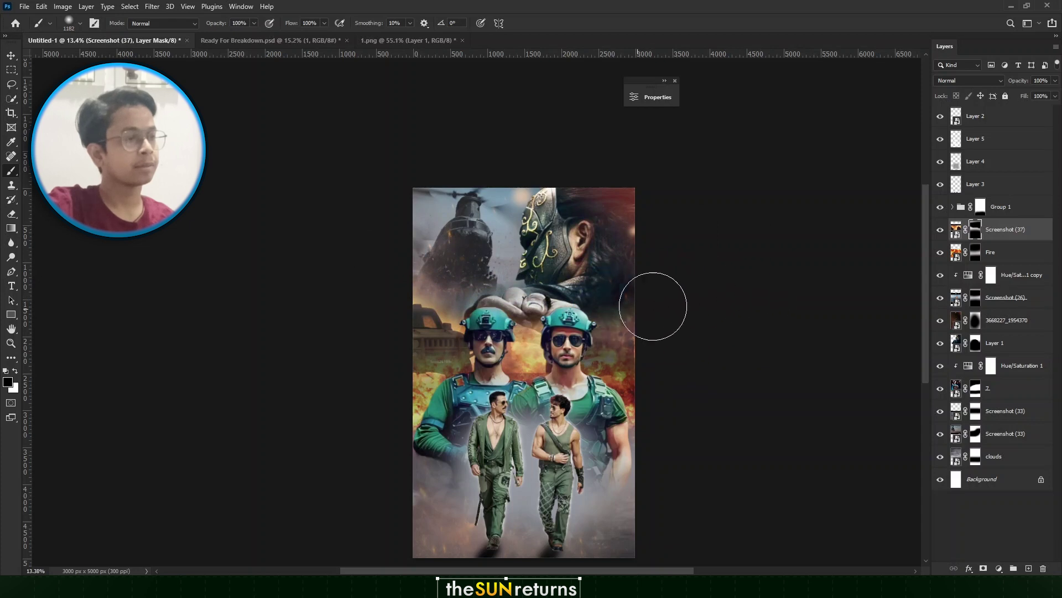
{"action": "left_click", "coordinate": [13, 60]}
Place Screenshot (13) with the motorcycle above the 3668227_1954370 layer, scaled to about 53% and positioned behind the soldiers' helmets
{"action": "scroll", "coordinate": [454, 301], "scroll_direction": "down", "scroll_amount": 2}
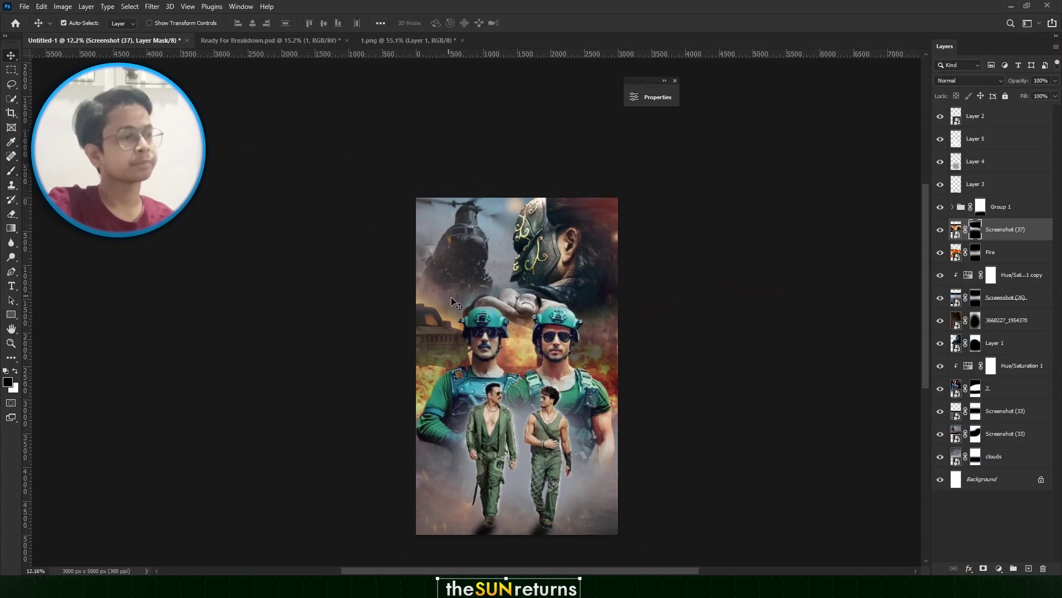
{"action": "left_click_drag", "start_coordinate": [510, 349], "coordinate": [500, 287]}
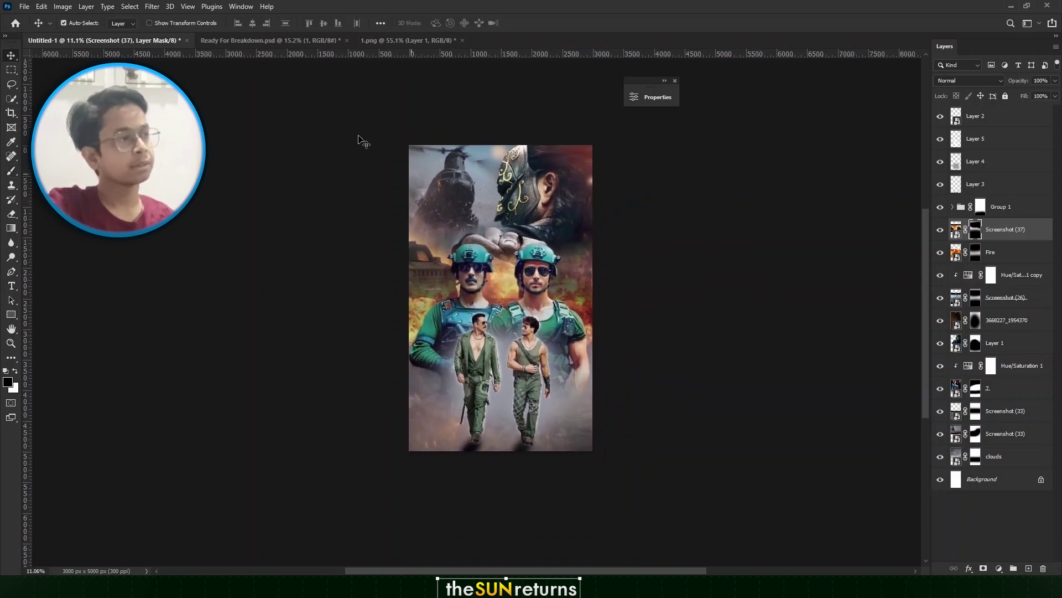
{"action": "scroll", "coordinate": [458, 248], "scroll_direction": "up", "scroll_amount": 10}
{"action": "left_click", "coordinate": [417, 222]}
{"action": "key", "text": "x"}
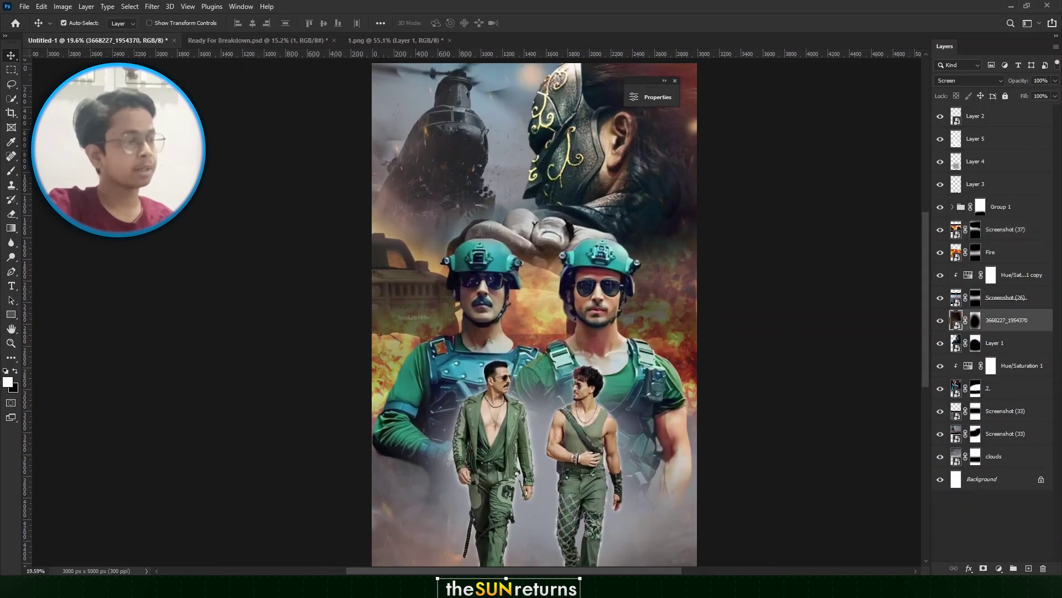
{"action": "left_click", "coordinate": [327, 586]}
{"action": "scroll", "coordinate": [823, 284], "scroll_direction": "up", "scroll_amount": 3}
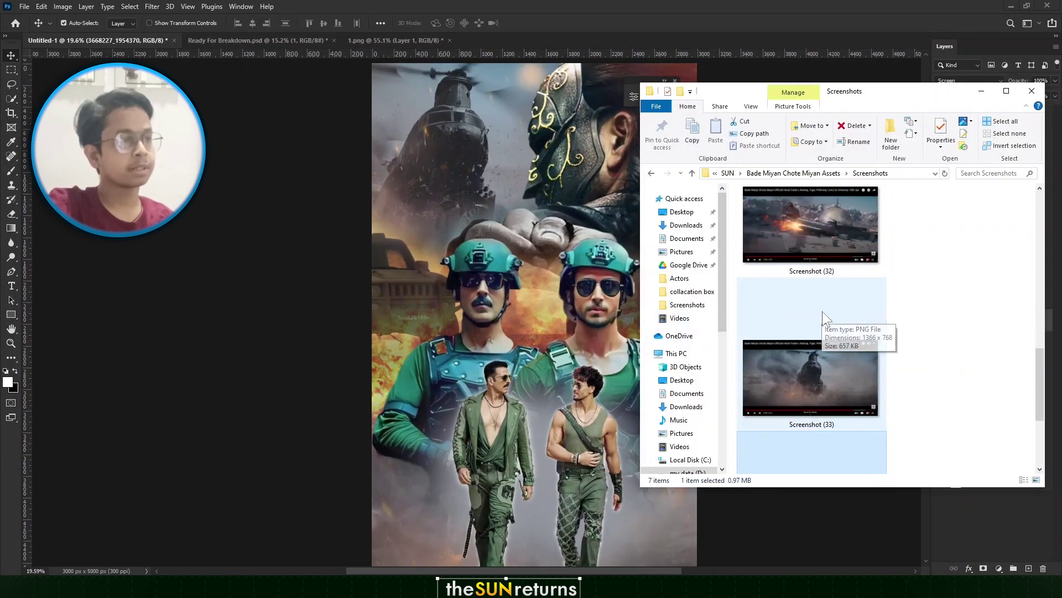
{"action": "scroll", "coordinate": [824, 309], "scroll_direction": "up", "scroll_amount": 1}
{"action": "left_click_drag", "start_coordinate": [818, 228], "coordinate": [567, 242]}
{"action": "left_click_drag", "start_coordinate": [527, 293], "coordinate": [475, 208]}
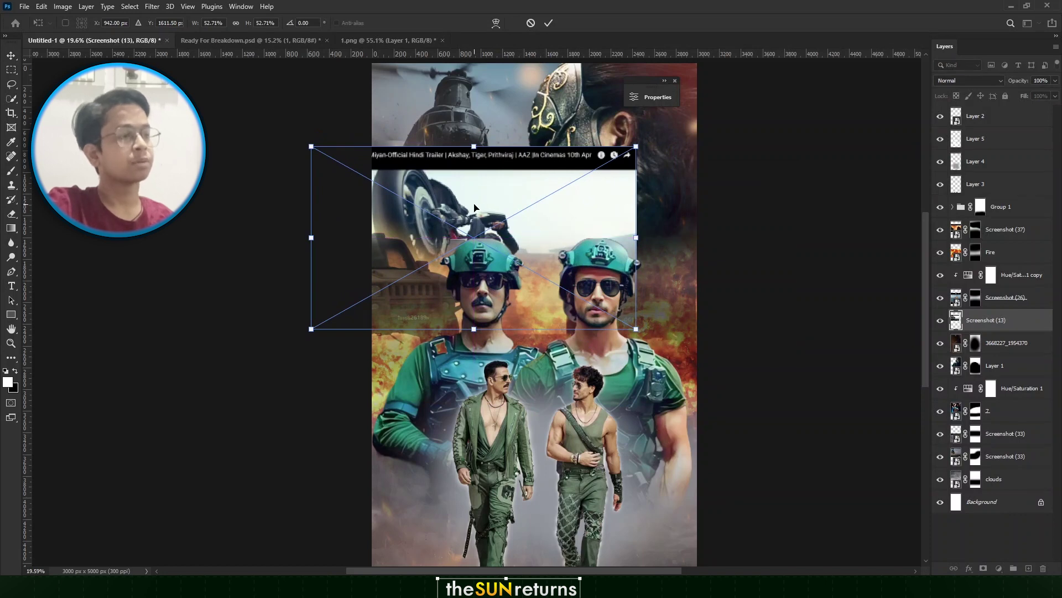
Commit the placed motorbike screenshot and mask out its title bar, sky and hard edges with a large soft black brush
{"action": "left_click", "coordinate": [10, 60]}
{"action": "scroll", "coordinate": [454, 200], "scroll_direction": "up", "scroll_amount": 3}
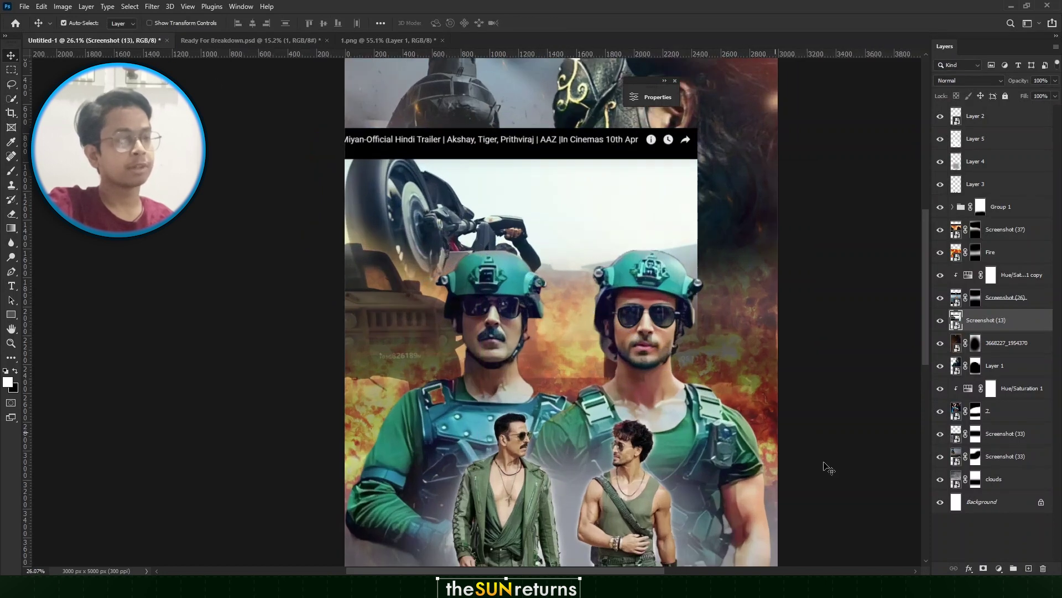
{"action": "left_click", "coordinate": [982, 564]}
{"action": "key", "text": "b"}
{"action": "key", "text": "x"}
{"action": "mouse_move", "coordinate": [289, 190]}
{"action": "left_mouse_down"}
{"action": "mouse_move", "coordinate": [733, 104]}
{"action": "mouse_move", "coordinate": [336, 123]}
{"action": "left_mouse_up"}
{"action": "mouse_move", "coordinate": [565, 150]}
{"action": "left_mouse_down"}
{"action": "mouse_move", "coordinate": [703, 209]}
{"action": "mouse_move", "coordinate": [635, 180]}
{"action": "mouse_move", "coordinate": [596, 224]}
{"action": "mouse_move", "coordinate": [561, 173]}
{"action": "mouse_move", "coordinate": [534, 233]}
{"action": "mouse_move", "coordinate": [581, 216]}
{"action": "mouse_move", "coordinate": [548, 243]}
{"action": "mouse_move", "coordinate": [564, 235]}
{"action": "left_mouse_up"}
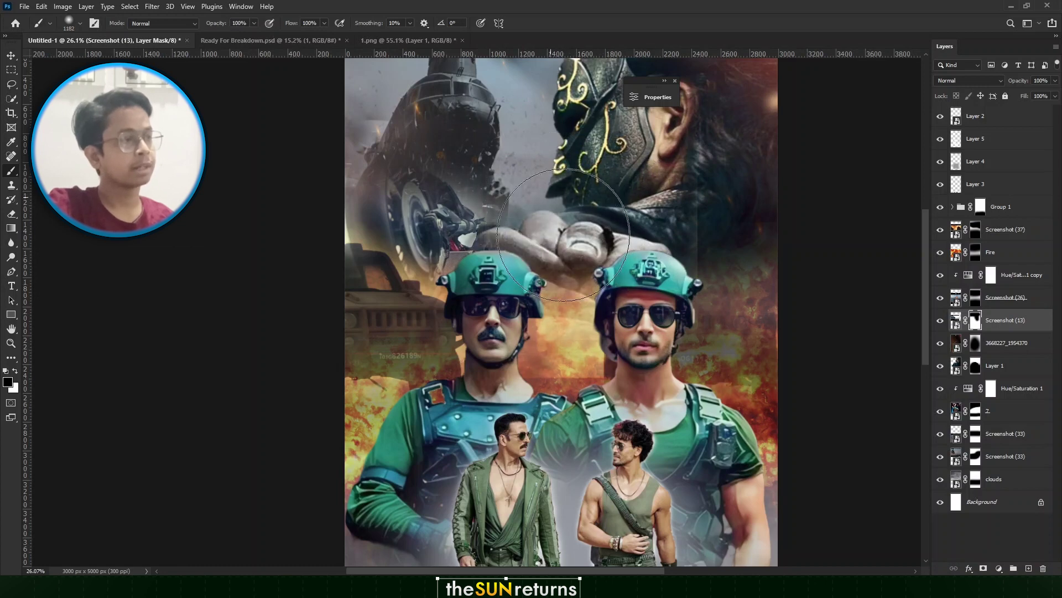
{"action": "scroll", "coordinate": [366, 177], "scroll_direction": "up", "scroll_amount": 3}
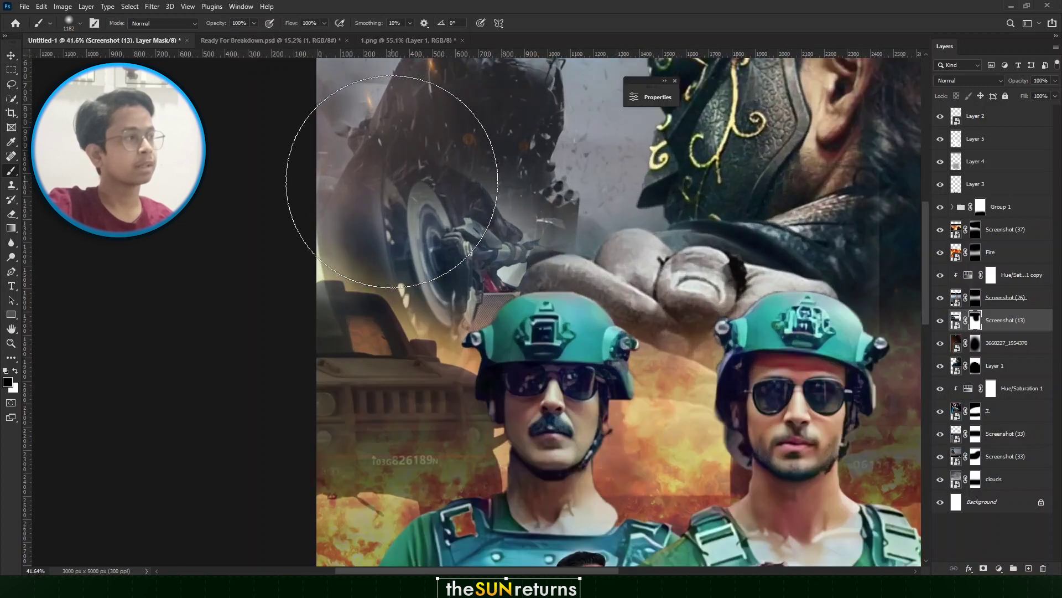
Nudge the masked motorbike screenshot slightly up and to the left, beside the helicopter and the fist
{"action": "left_click", "coordinate": [10, 55]}
{"action": "mouse_move", "coordinate": [443, 240]}
{"action": "left_mouse_down"}
{"action": "mouse_move", "coordinate": [442, 213]}
{"action": "mouse_move", "coordinate": [428, 231]}
{"action": "left_mouse_up"}
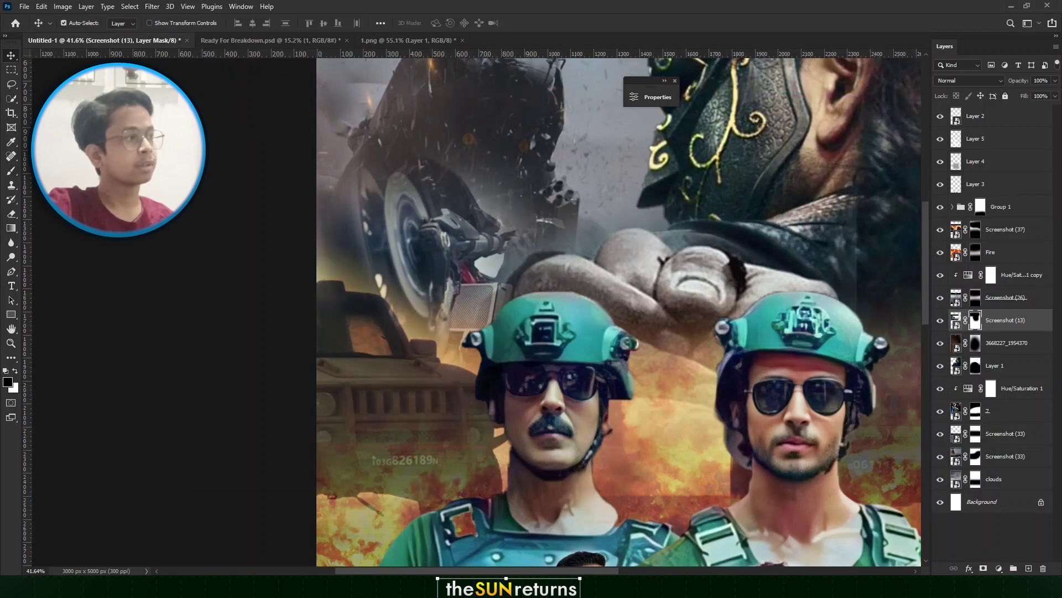
{"action": "left_click", "coordinate": [10, 156]}
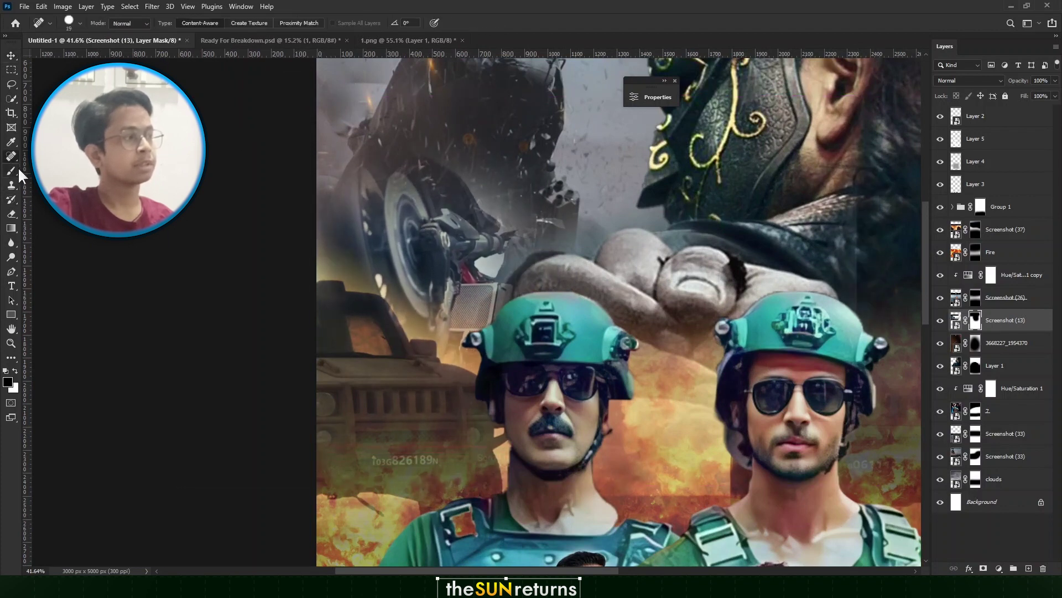
{"action": "left_click", "coordinate": [11, 171]}
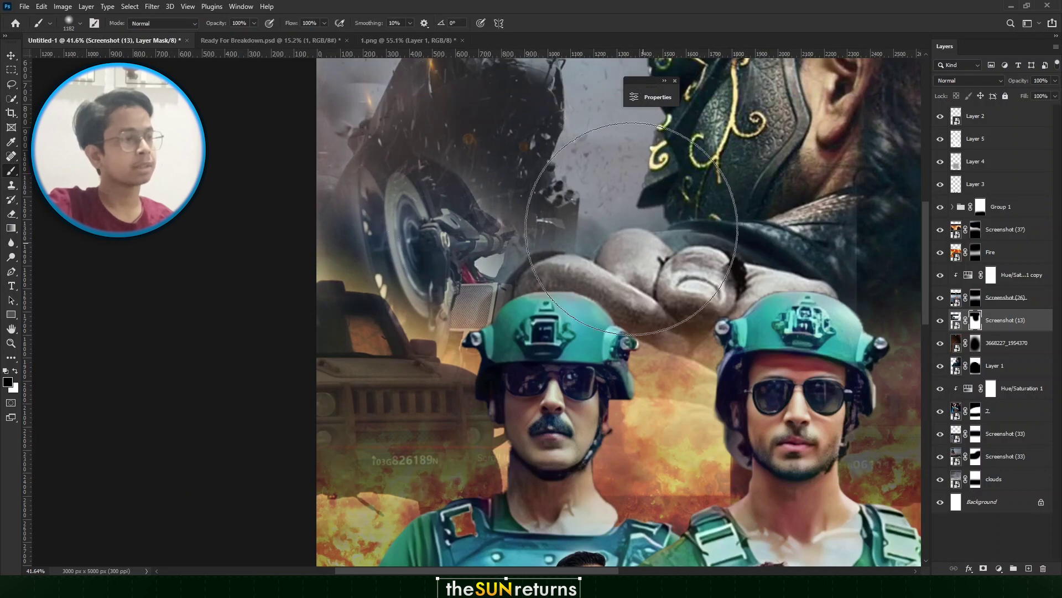
{"action": "scroll", "coordinate": [515, 320], "scroll_direction": "down", "scroll_amount": 1}
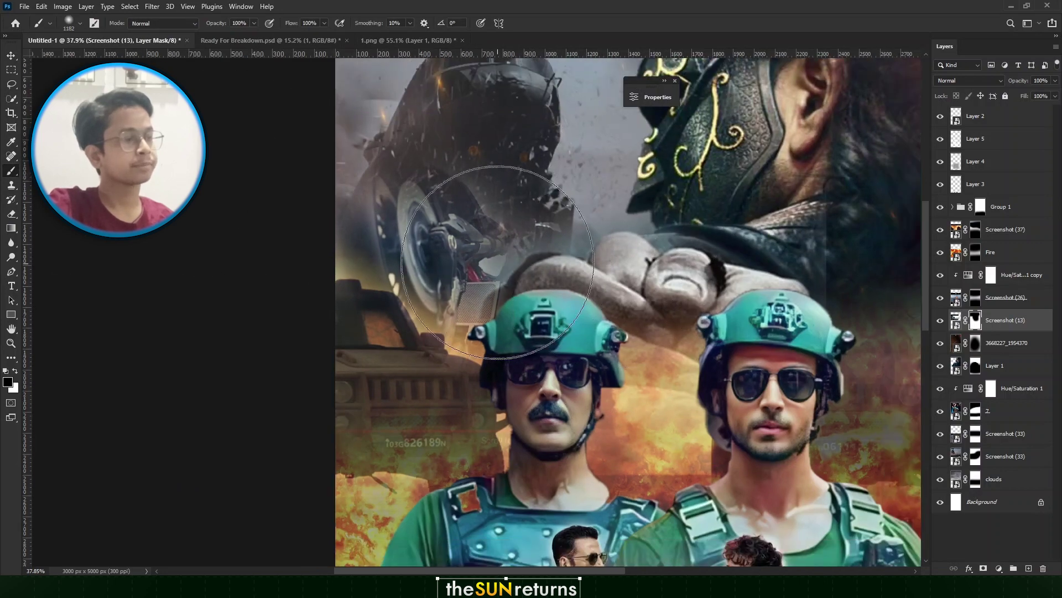
Stamp all visible layers into a new merged layer above Layer 2 at the top of the stack
{"action": "scroll", "coordinate": [443, 254], "scroll_direction": "down", "scroll_amount": 10}
{"action": "key", "text": "v"}
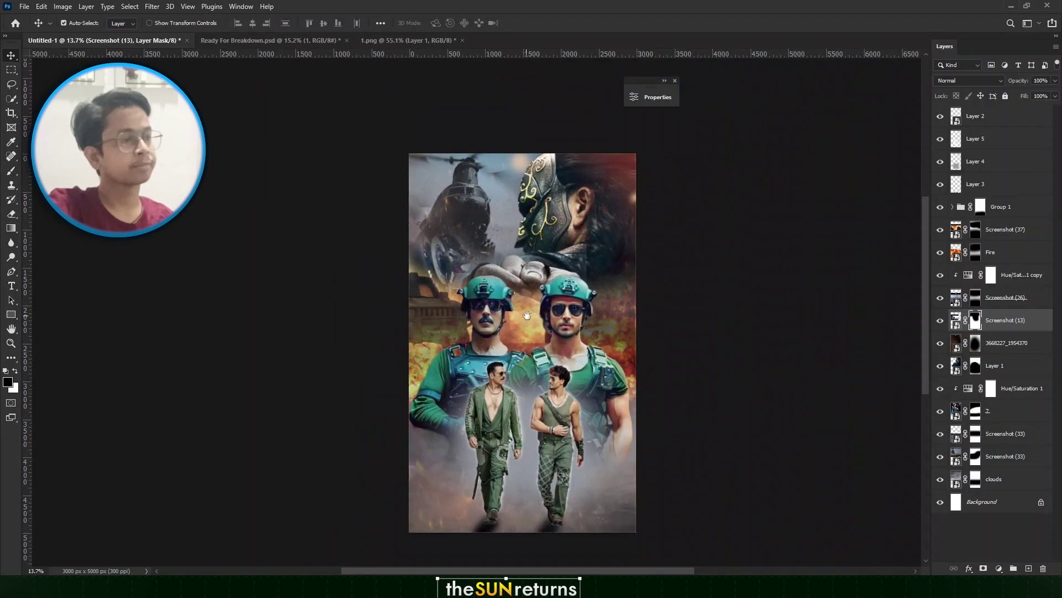
{"action": "left_click_drag", "start_coordinate": [527, 314], "coordinate": [485, 274]}
{"action": "scroll", "coordinate": [416, 245], "scroll_direction": "down", "scroll_amount": 1}
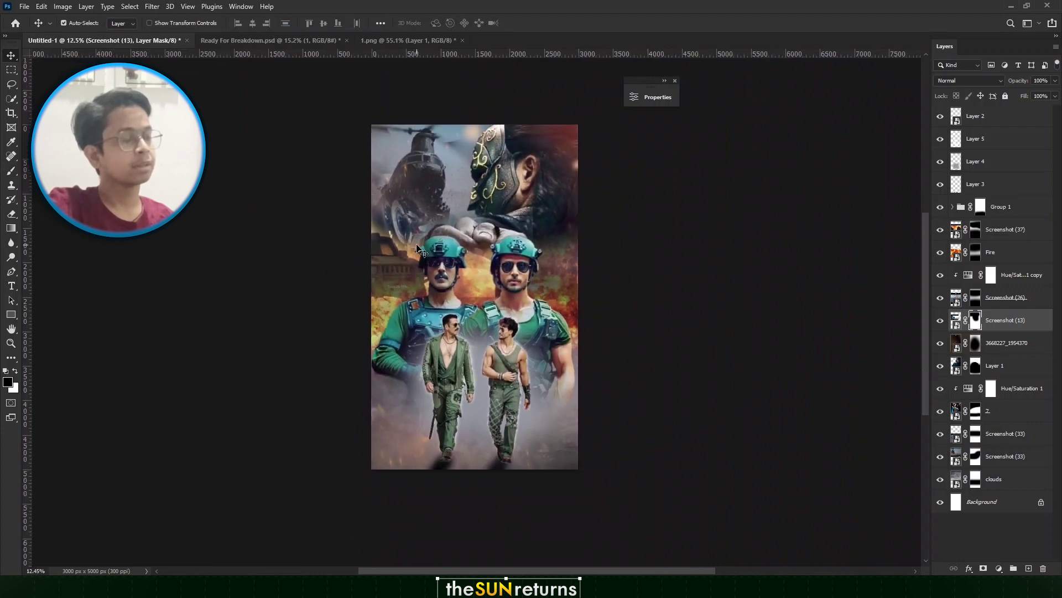
{"action": "scroll", "coordinate": [442, 263], "scroll_direction": "up", "scroll_amount": 1}
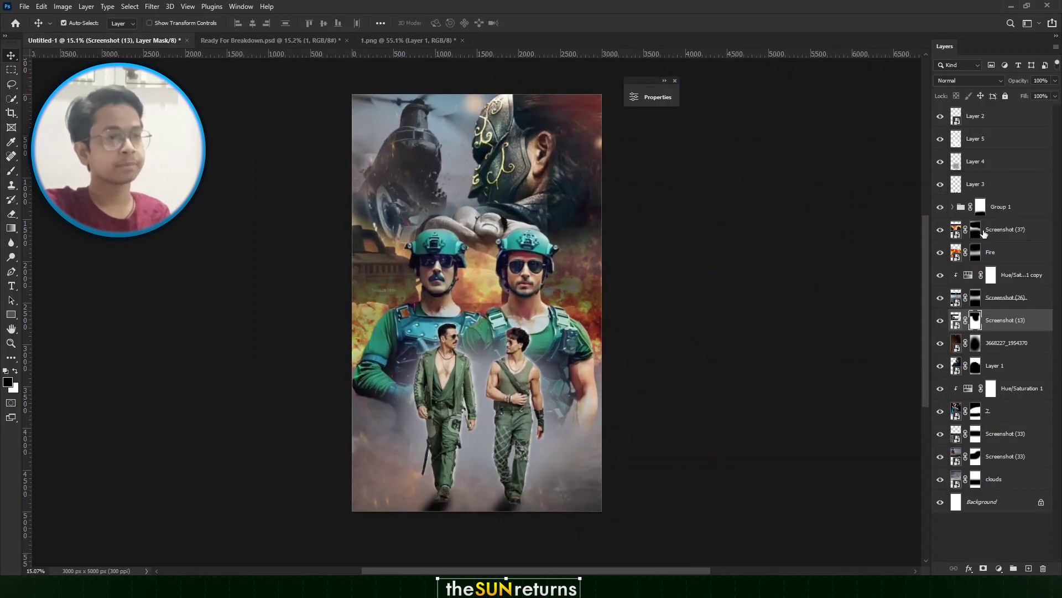
{"action": "left_click", "coordinate": [1005, 123]}
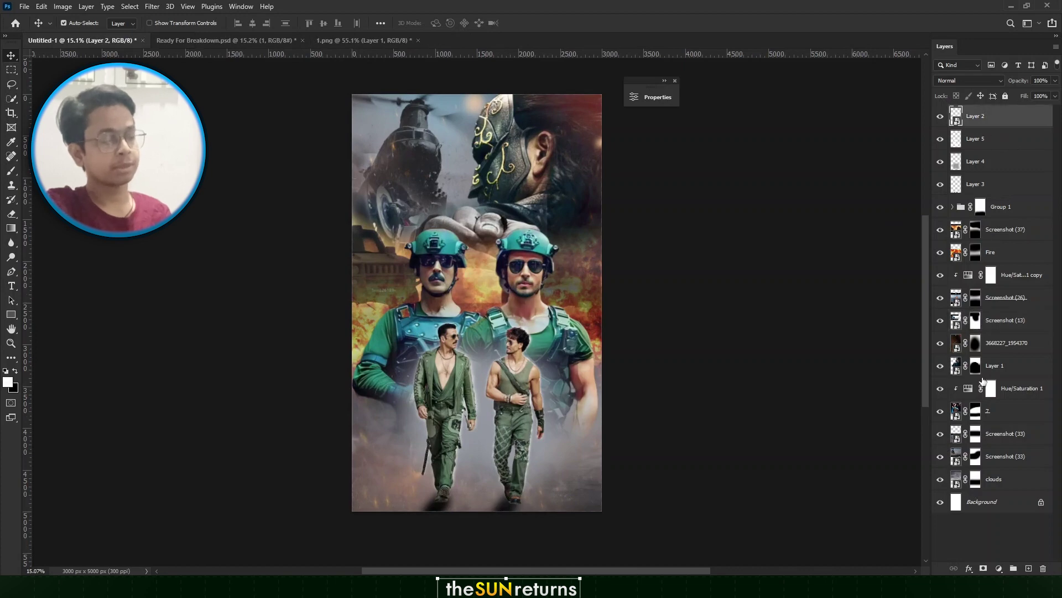
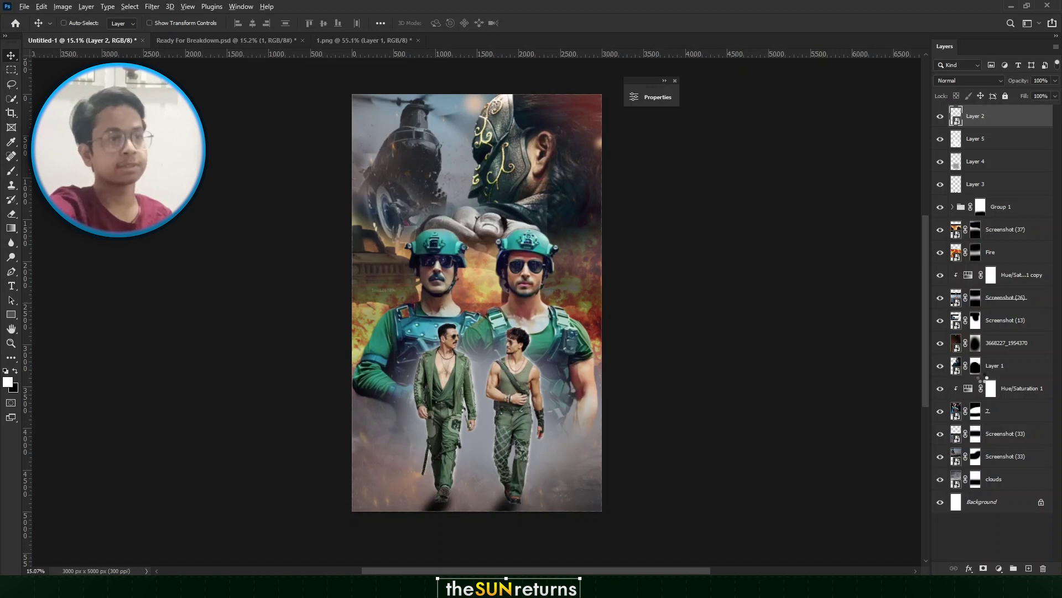
{"action": "key", "text": "ctrl+alt+shift+e"}
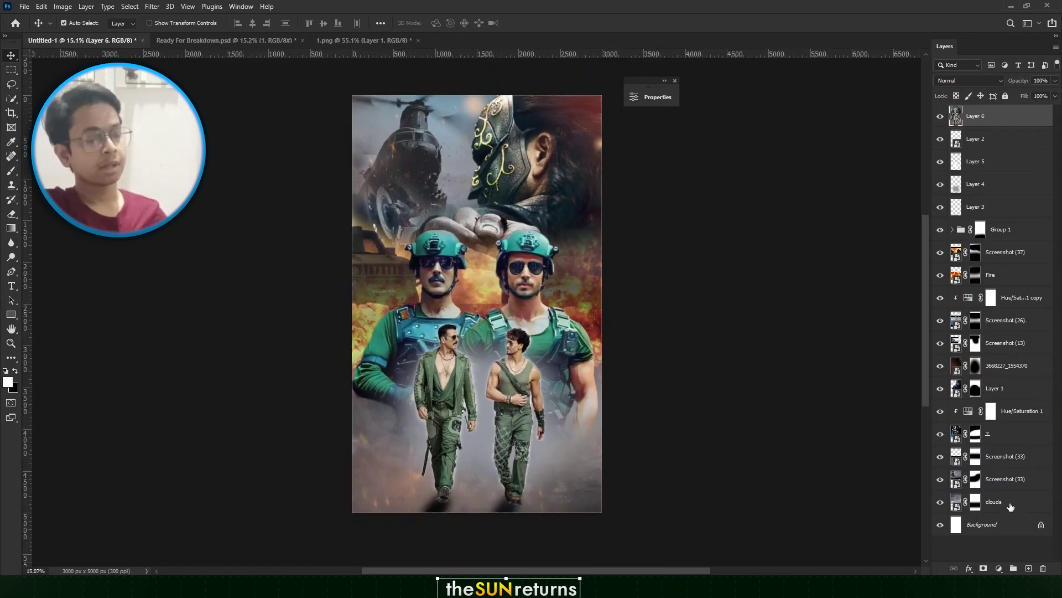
Apply a Hue/Saturation adjustment to the merged poster layer with Hue set to -5
{"action": "key", "text": "ctrl+u"}
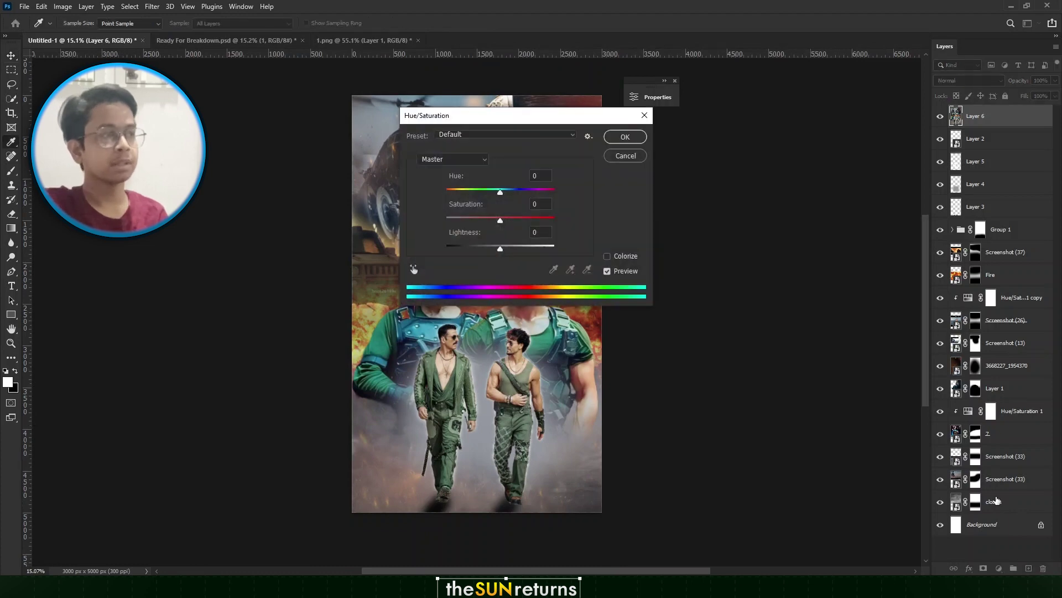
{"action": "left_click_drag", "start_coordinate": [543, 122], "coordinate": [775, 152]}
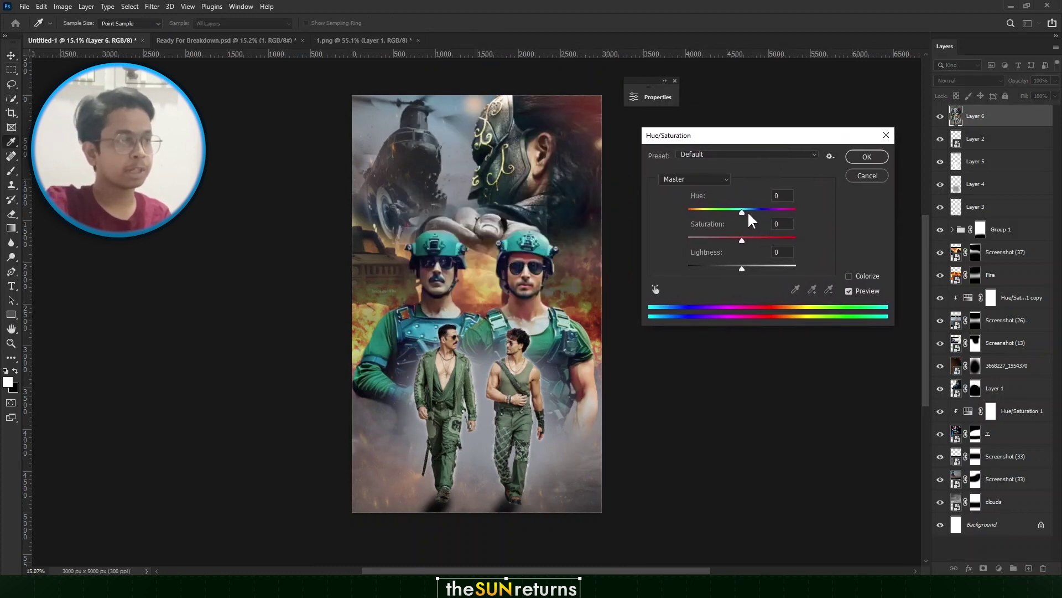
{"action": "left_click_drag", "start_coordinate": [742, 212], "coordinate": [740, 212]}
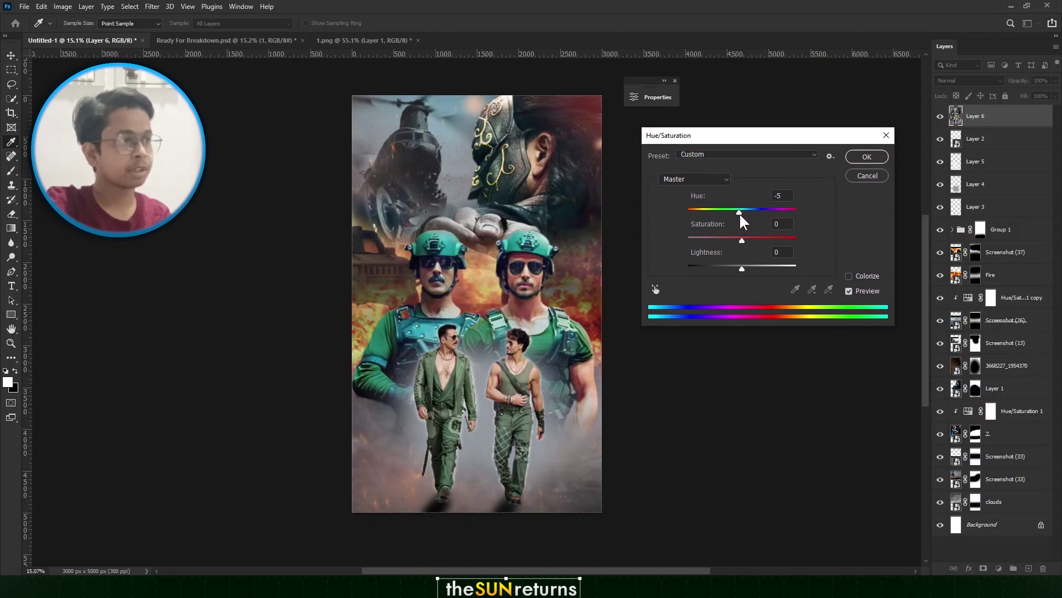
{"action": "left_click", "coordinate": [863, 159]}
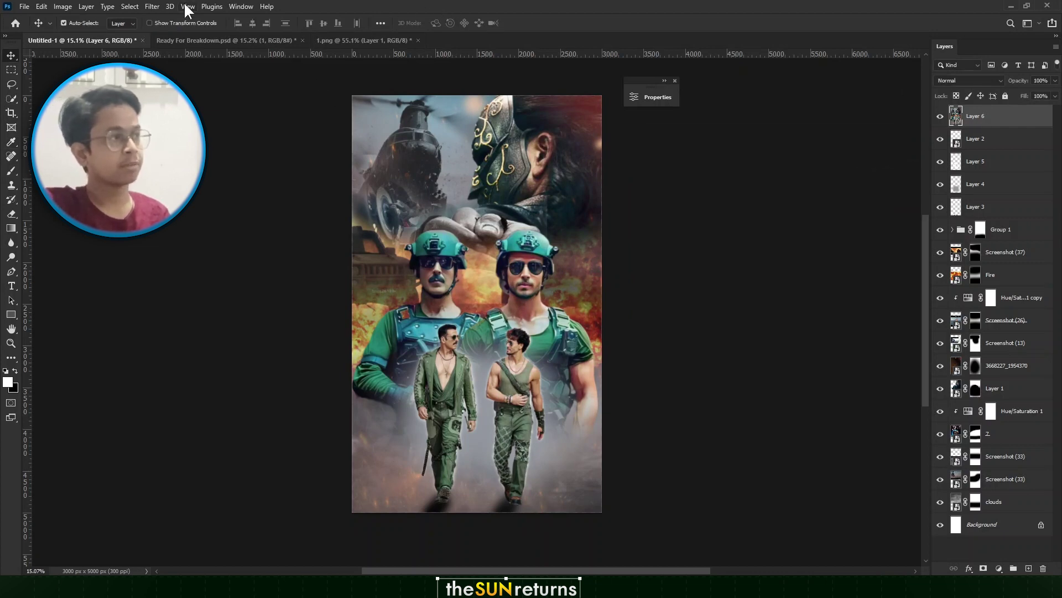
Apply the Camera Raw Filter to the merged layer: Exposure +0.10, Contrast +19, Highlights -47, Shadows +10, Blacks -11, Texture +29, Clarity +21
{"action": "left_click", "coordinate": [153, 7]}
{"action": "left_click", "coordinate": [191, 90]}
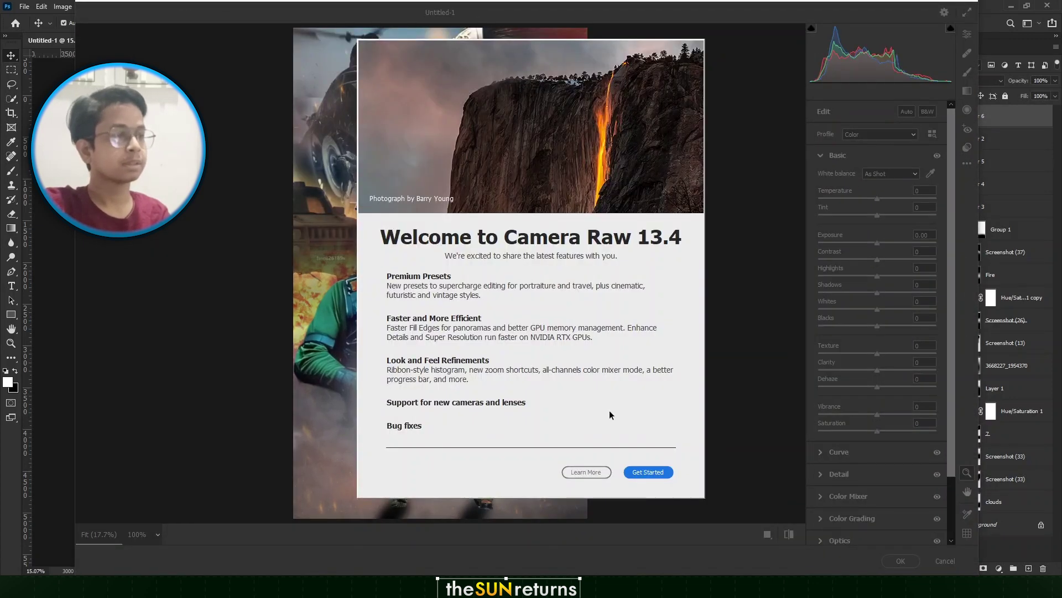
{"action": "left_click", "coordinate": [639, 473]}
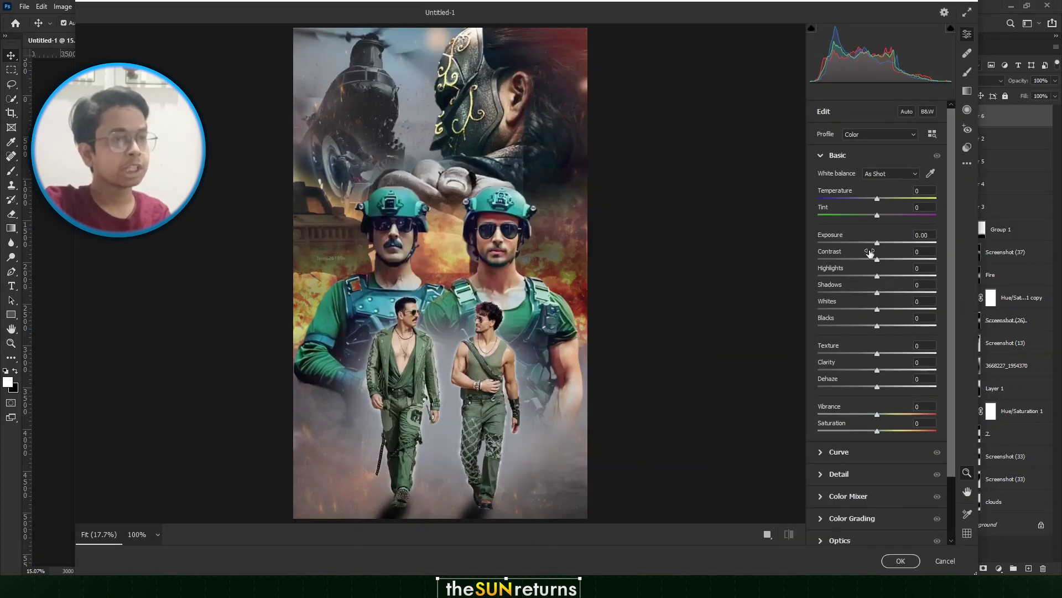
{"action": "left_click_drag", "start_coordinate": [878, 248], "coordinate": [889, 260]}
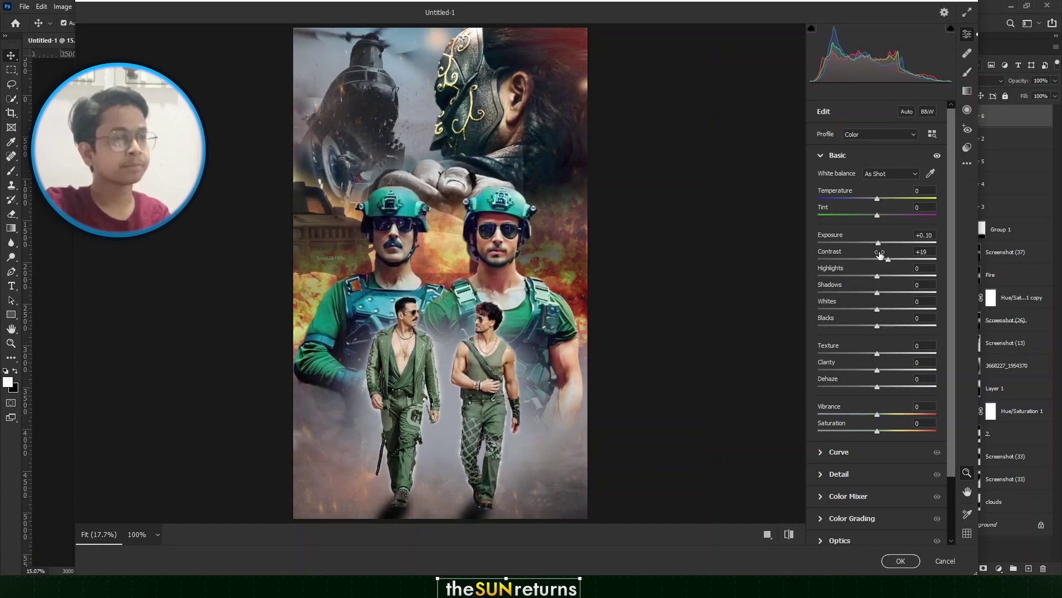
{"action": "left_click_drag", "start_coordinate": [884, 279], "coordinate": [871, 331]}
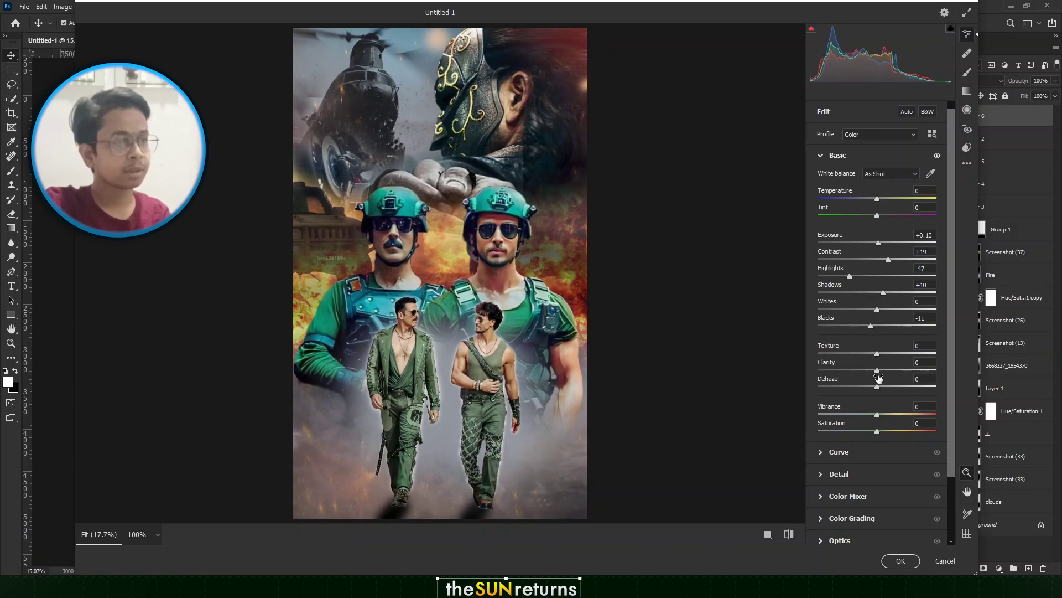
{"action": "left_click_drag", "start_coordinate": [878, 371], "coordinate": [894, 353]}
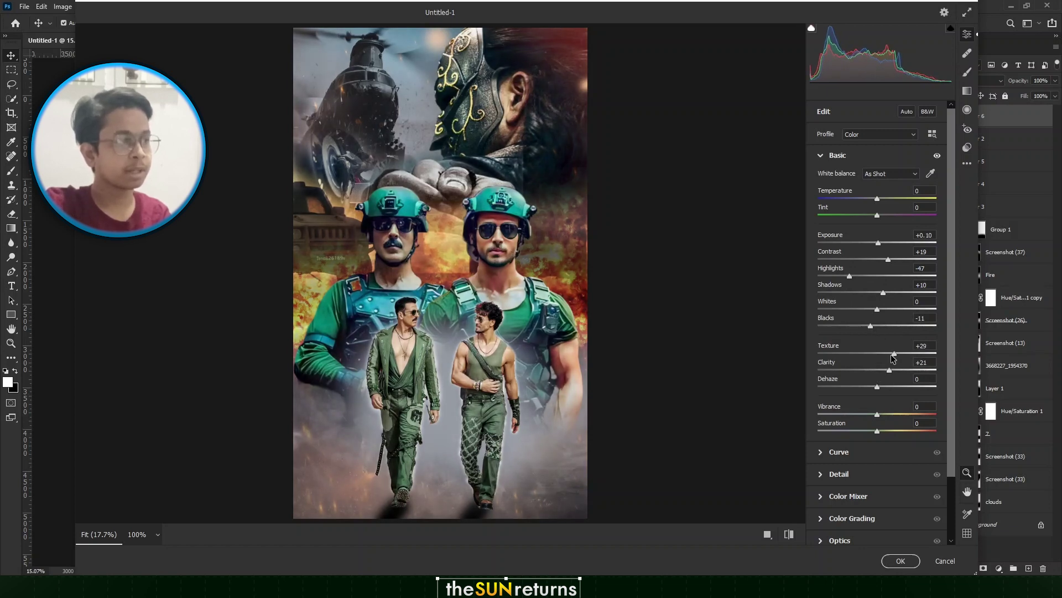
{"action": "left_click", "coordinate": [900, 560]}
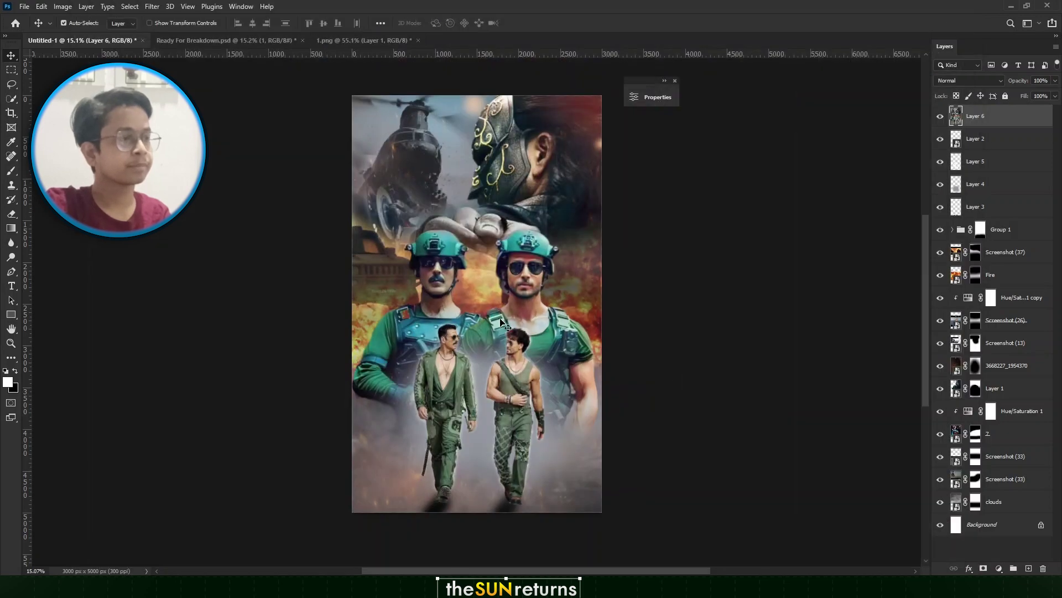
Add a new layer above the merged one and paint a soft black fade along the poster's lower edge with a very large brush
{"action": "scroll", "coordinate": [487, 309], "scroll_direction": "up", "scroll_amount": 2}
{"action": "scroll", "coordinate": [483, 302], "scroll_direction": "up", "scroll_amount": 1}
{"action": "scroll", "coordinate": [474, 280], "scroll_direction": "down", "scroll_amount": 3}
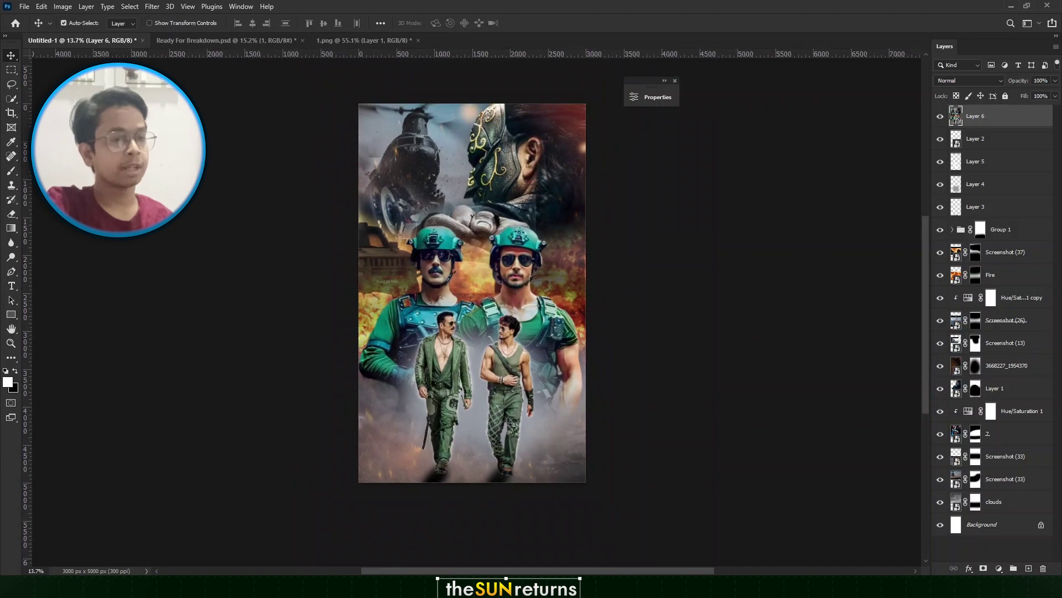
{"action": "left_click", "coordinate": [1027, 569]}
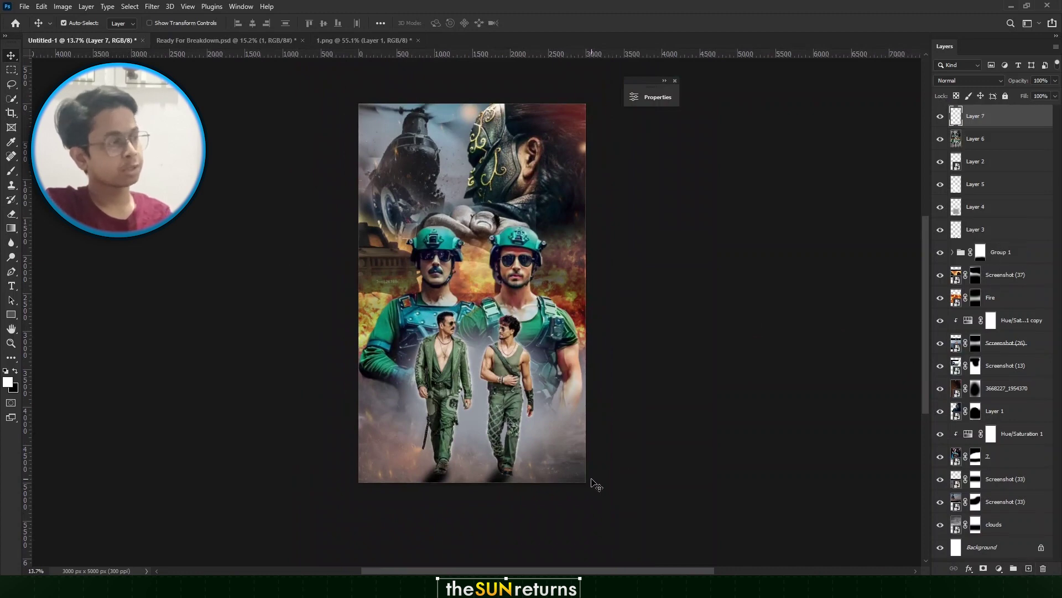
{"action": "key", "text": "b"}
{"action": "left_click", "coordinate": [15, 371]}
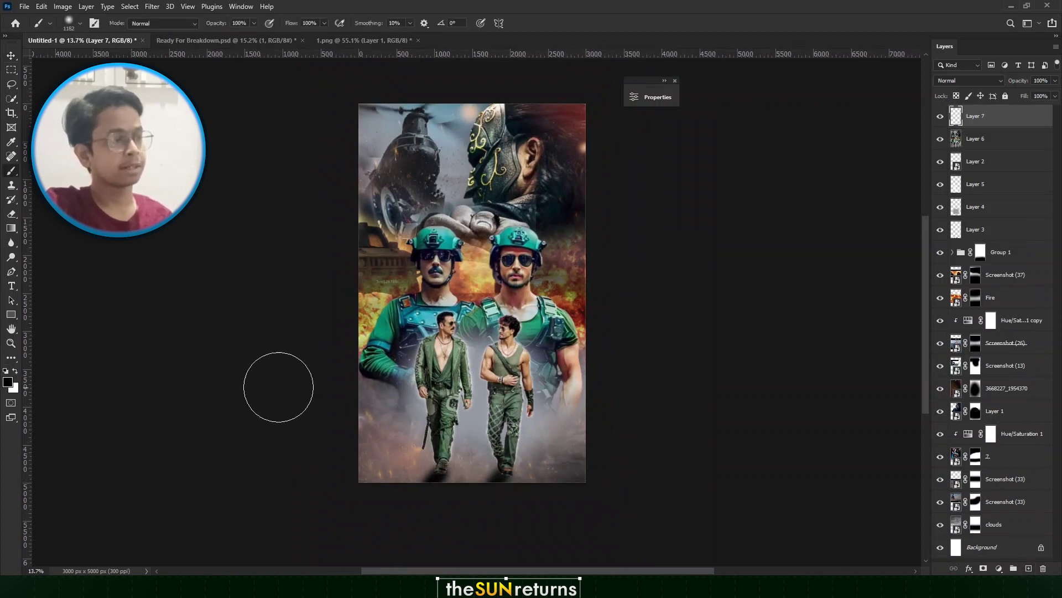
{"action": "scroll", "coordinate": [299, 402], "scroll_direction": "down", "scroll_amount": 2}
{"action": "mouse_move", "coordinate": [383, 374]}
{"action": "left_mouse_down"}
{"action": "mouse_move", "coordinate": [464, 382]}
{"action": "mouse_move", "coordinate": [477, 430]}
{"action": "mouse_move", "coordinate": [481, 296]}
{"action": "left_mouse_up"}
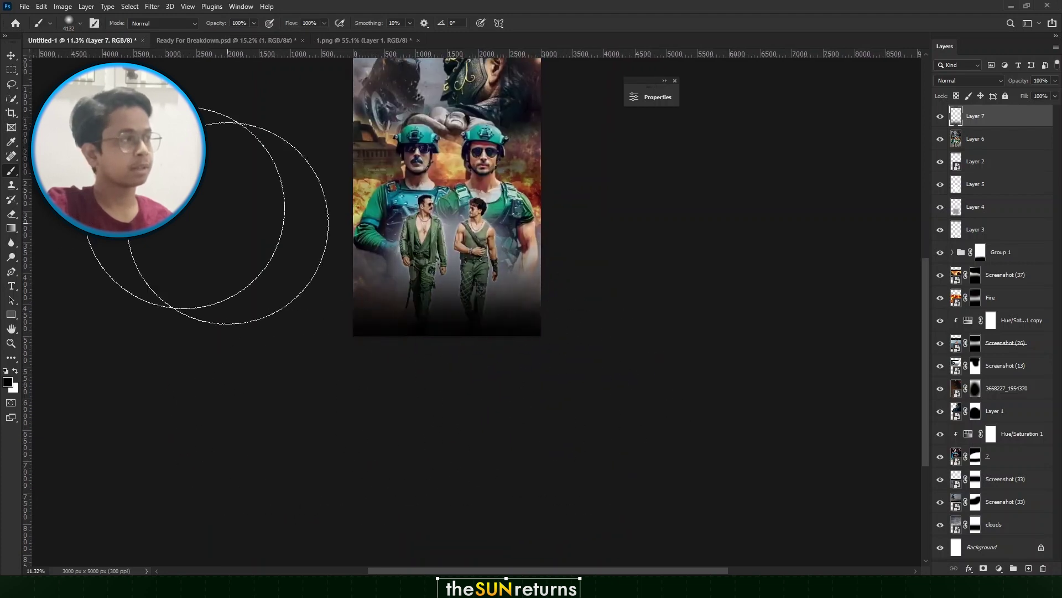
Stretch the black fade layer downward to about 113% of its height, keeping its width at 100%
{"action": "left_click", "coordinate": [12, 63]}
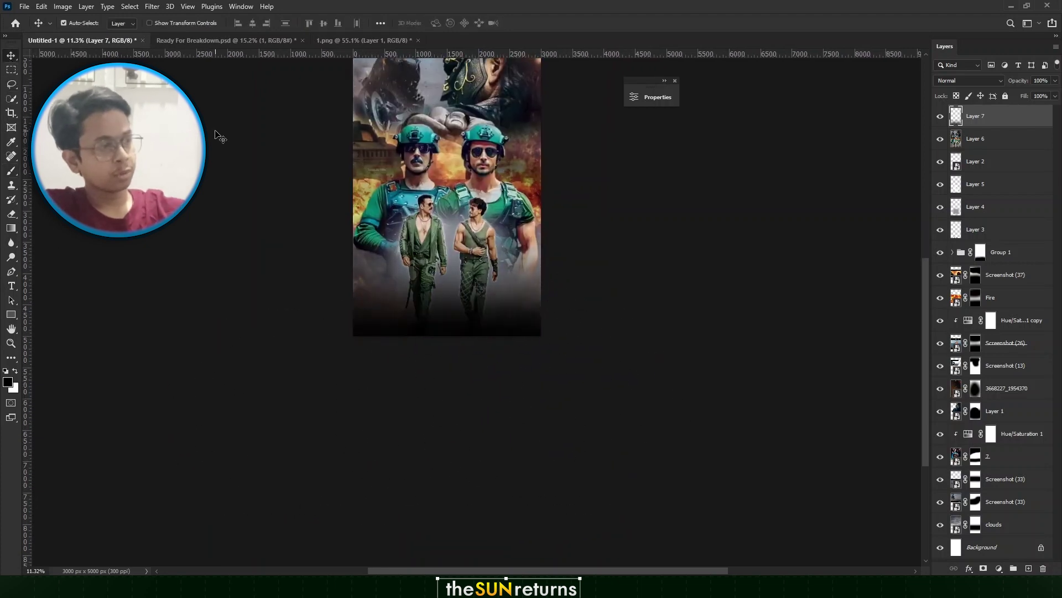
{"action": "key", "text": "ctrl+t"}
{"action": "mouse_move", "coordinate": [451, 340]}
{"action": "left_mouse_down"}
{"action": "mouse_move", "coordinate": [449, 366]}
{"action": "mouse_move", "coordinate": [450, 355]}
{"action": "left_mouse_up"}
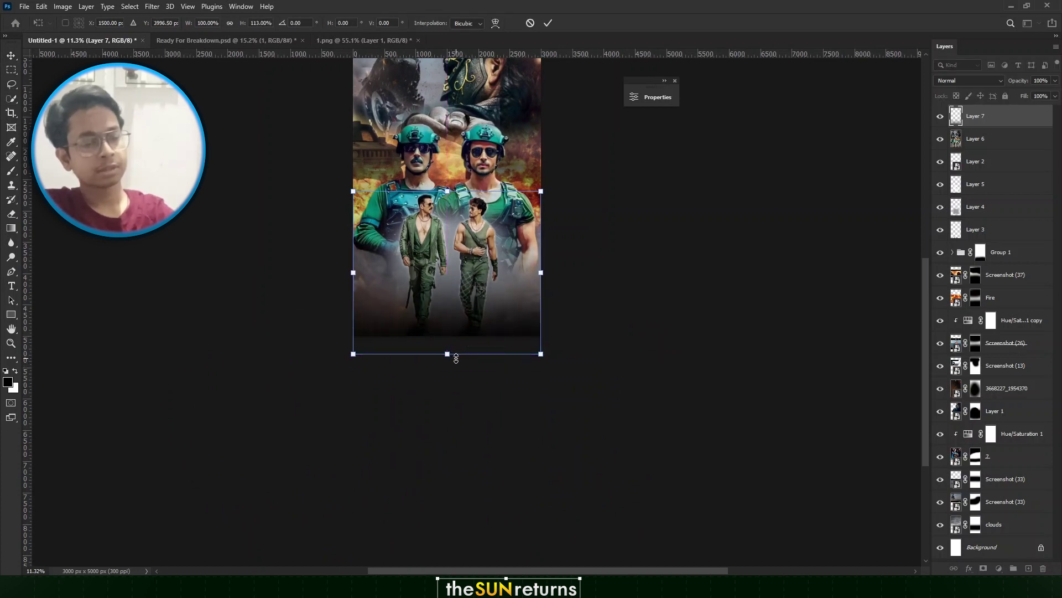
{"action": "key", "text": "Return"}
{"action": "scroll", "coordinate": [376, 254], "scroll_direction": "down", "scroll_amount": 1}
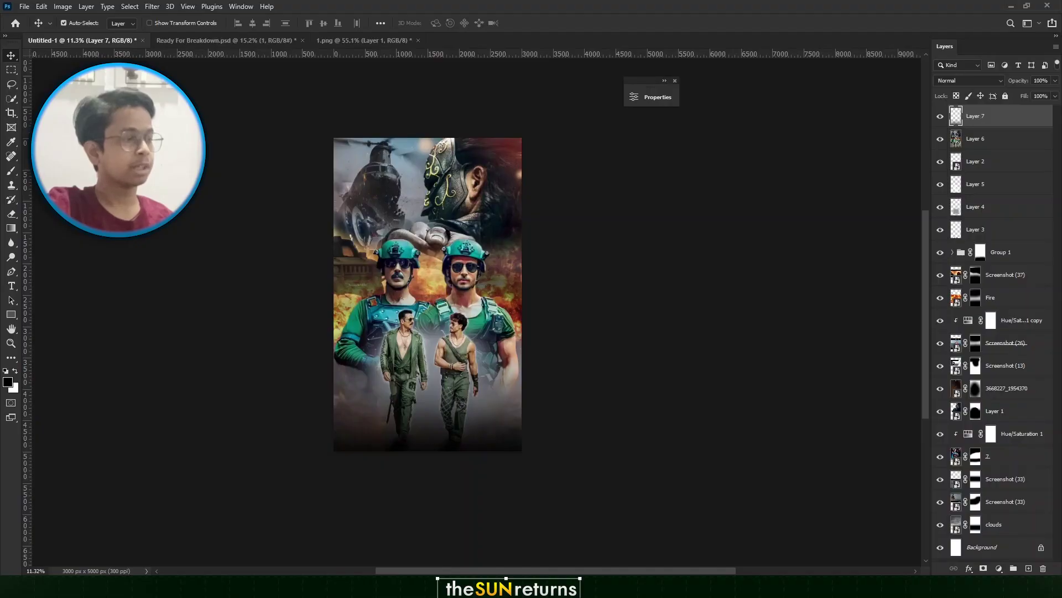
Open the Title PSD from the Text Effect folder of the poster assets and select the CRASH lettering's surface layer
{"action": "key", "text": "alt+Tab"}
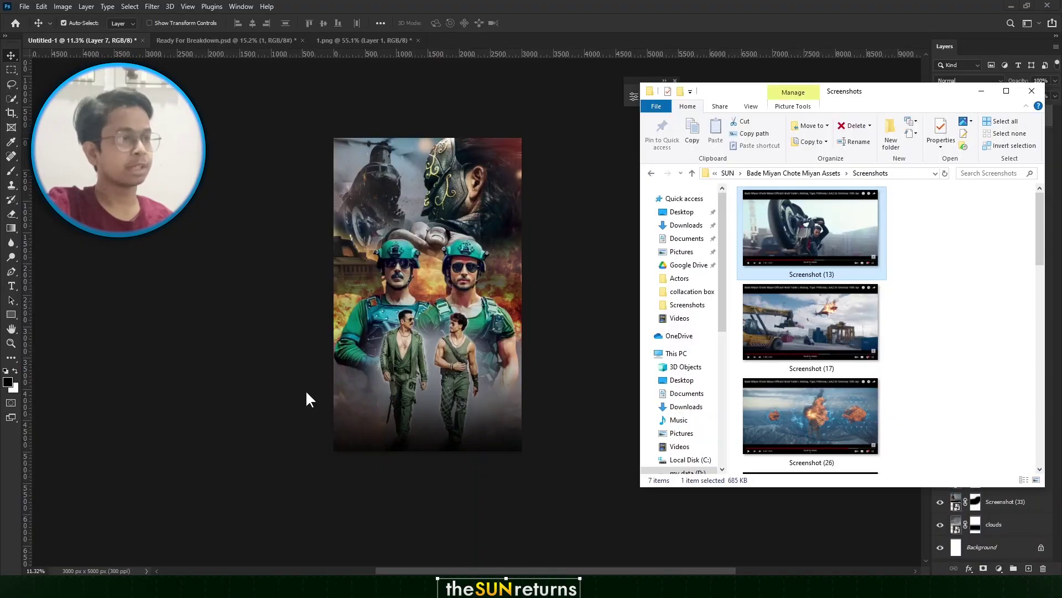
{"action": "left_click", "coordinate": [691, 173]}
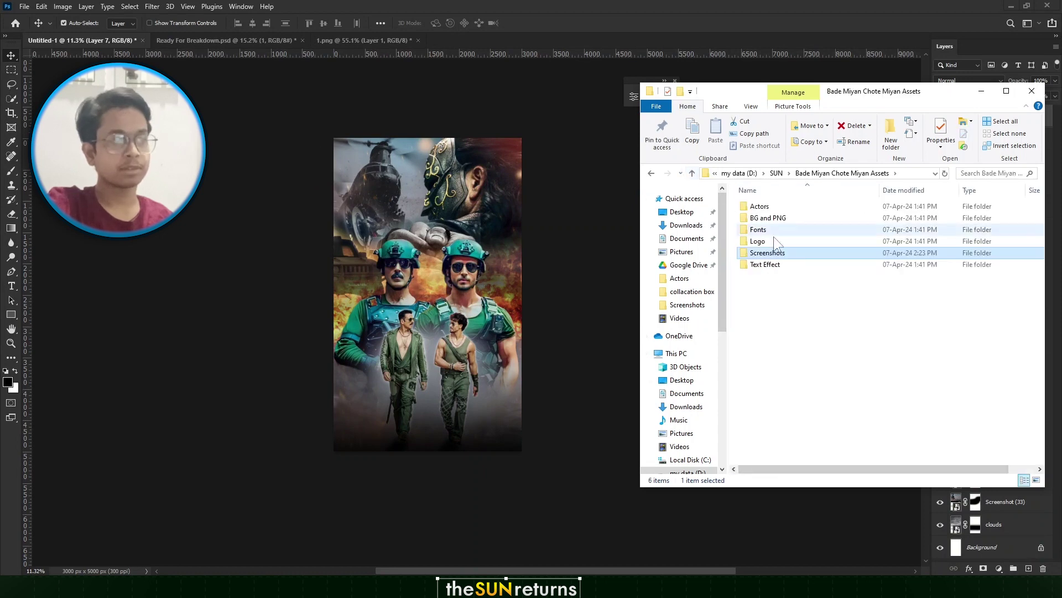
{"action": "left_click", "coordinate": [795, 319]}
{"action": "left_click_drag", "start_coordinate": [792, 313], "coordinate": [808, 267]}
{"action": "double_click", "coordinate": [808, 266]}
{"action": "left_click", "coordinate": [809, 227]}
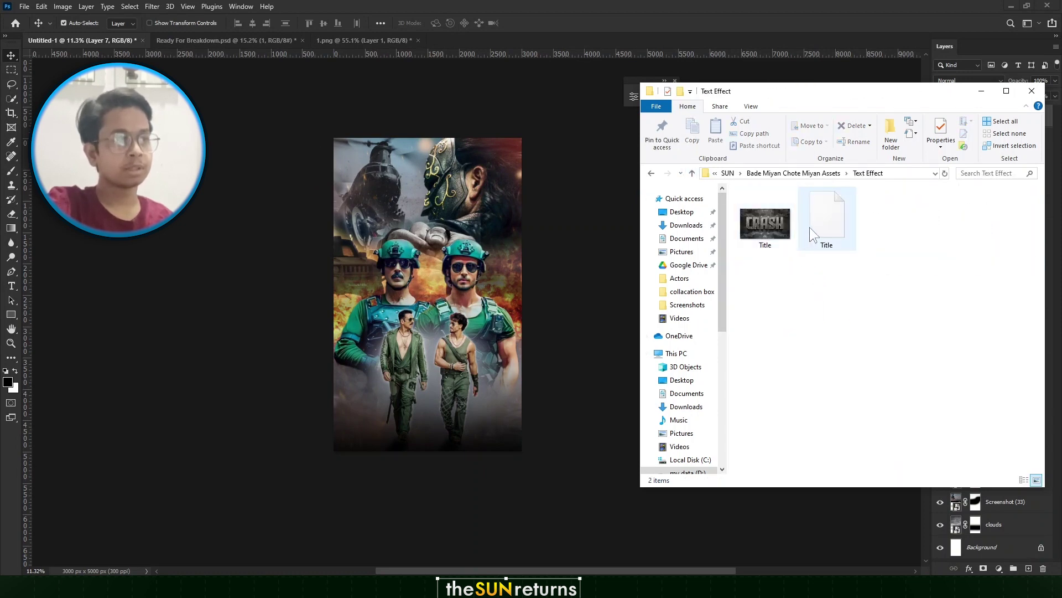
{"action": "double_click", "coordinate": [821, 217]}
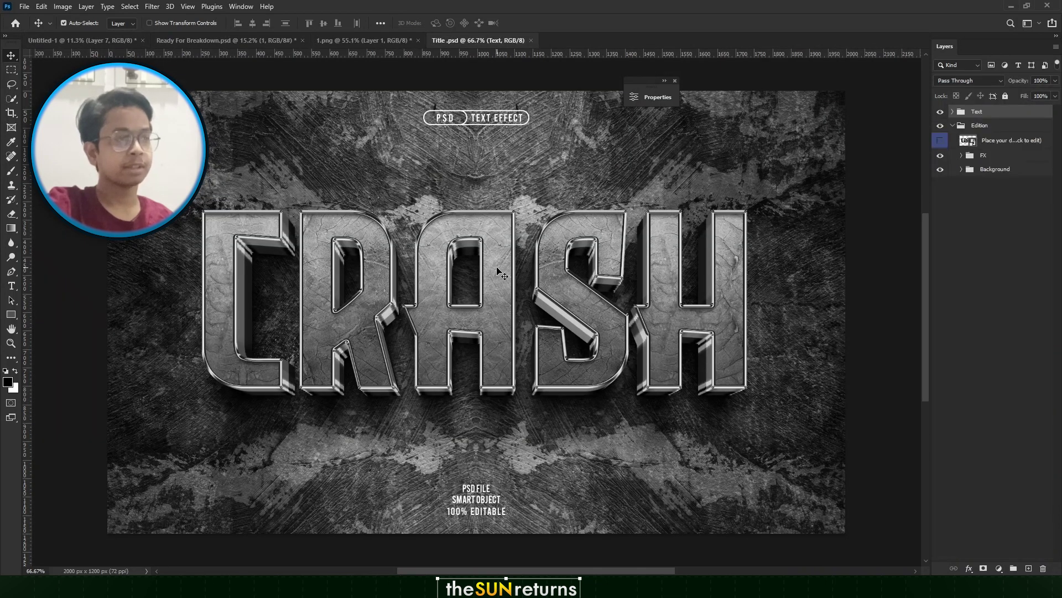
{"action": "left_click", "coordinate": [500, 273]}
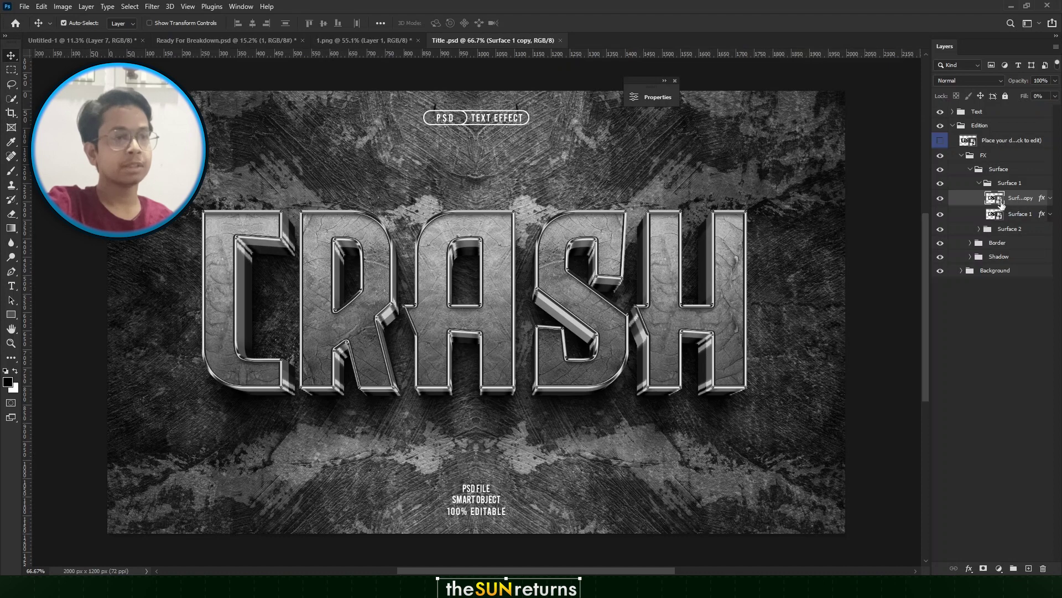
Open the title's editable text smart object and replace CRASH with BADE MIYAN and CHOTE MIYAN on two centred lines
{"action": "left_click", "coordinate": [463, 277]}
{"action": "scroll", "coordinate": [467, 278], "scroll_direction": "up", "scroll_amount": 2}
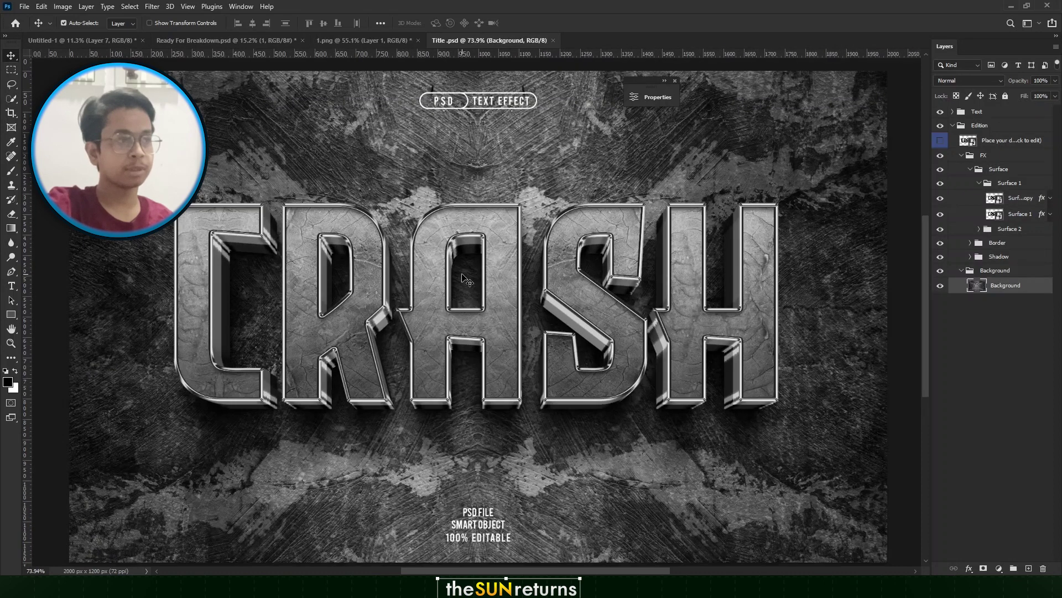
{"action": "scroll", "coordinate": [466, 278], "scroll_direction": "down", "scroll_amount": 3}
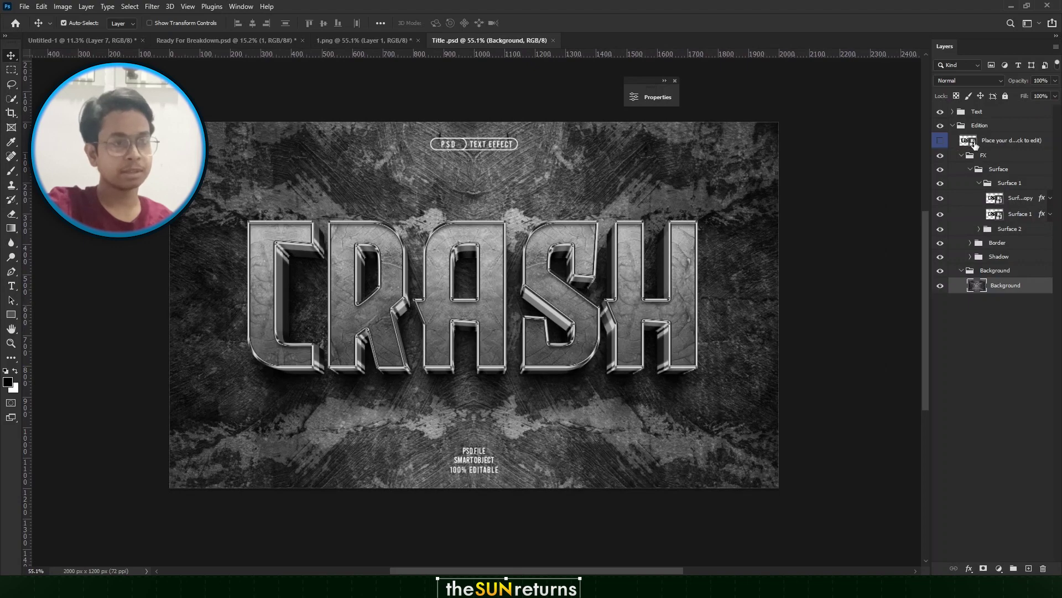
{"action": "double_click", "coordinate": [974, 142]}
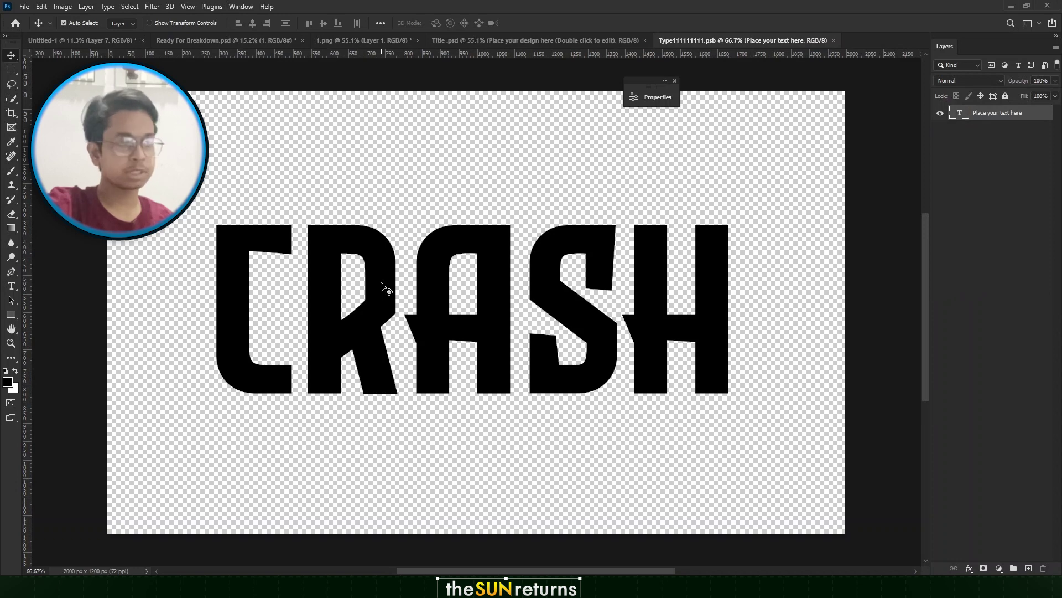
{"action": "double_click", "coordinate": [386, 288]}
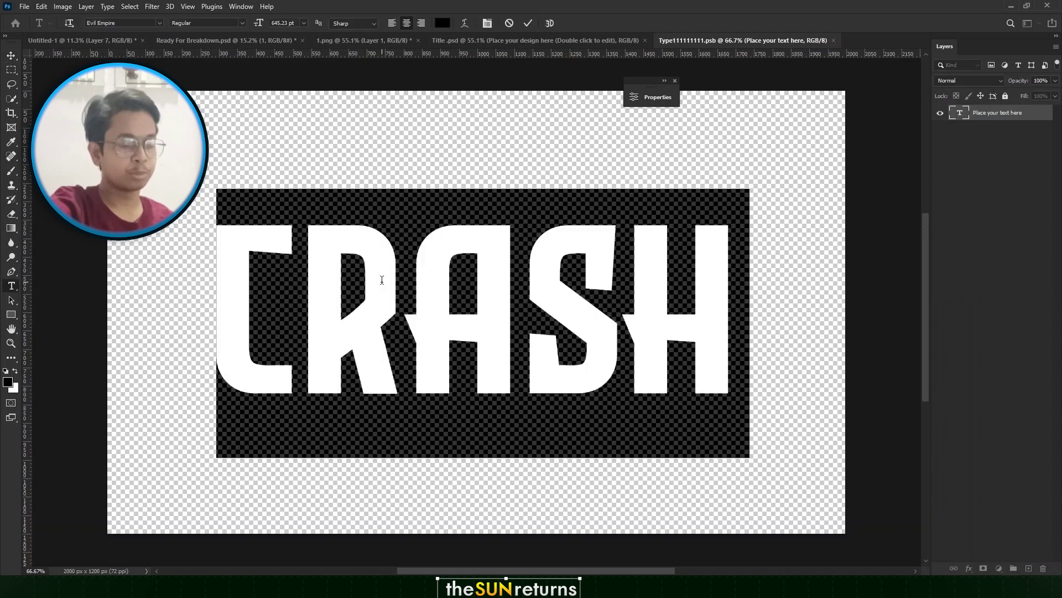
{"action": "type", "text": "BADE"}
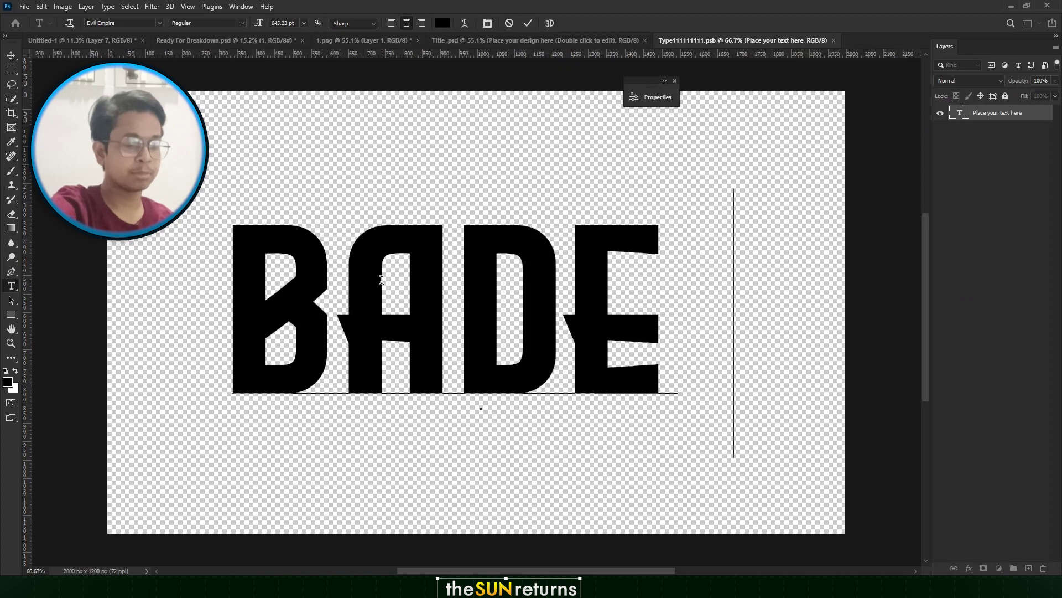
{"action": "type", "text": " MIAN"}
{"action": "key", "text": "BackSpace"}
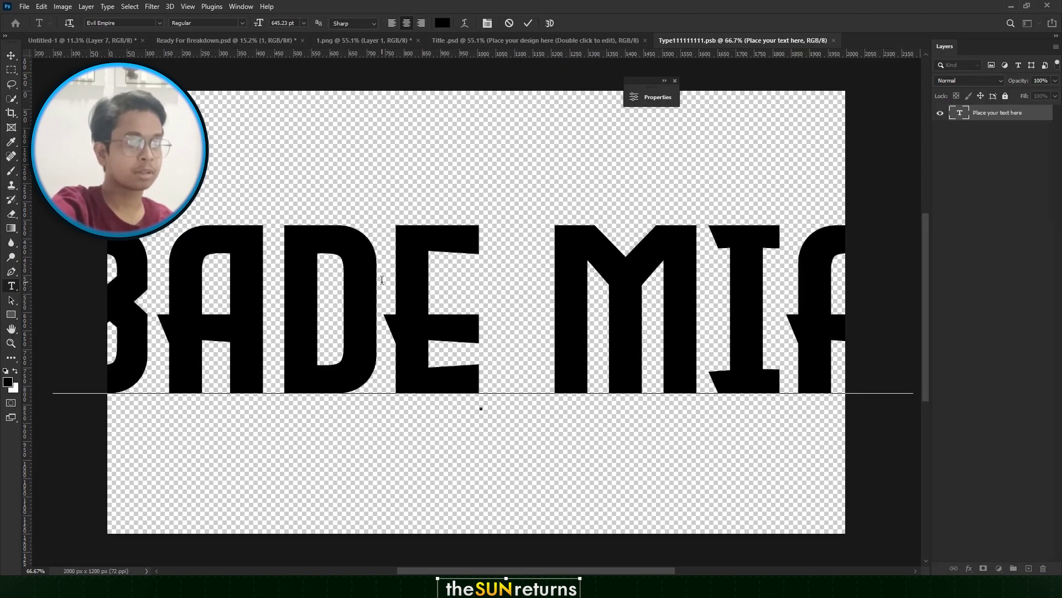
{"action": "key", "text": "BackSpace"}
{"action": "type", "text": "YA"}
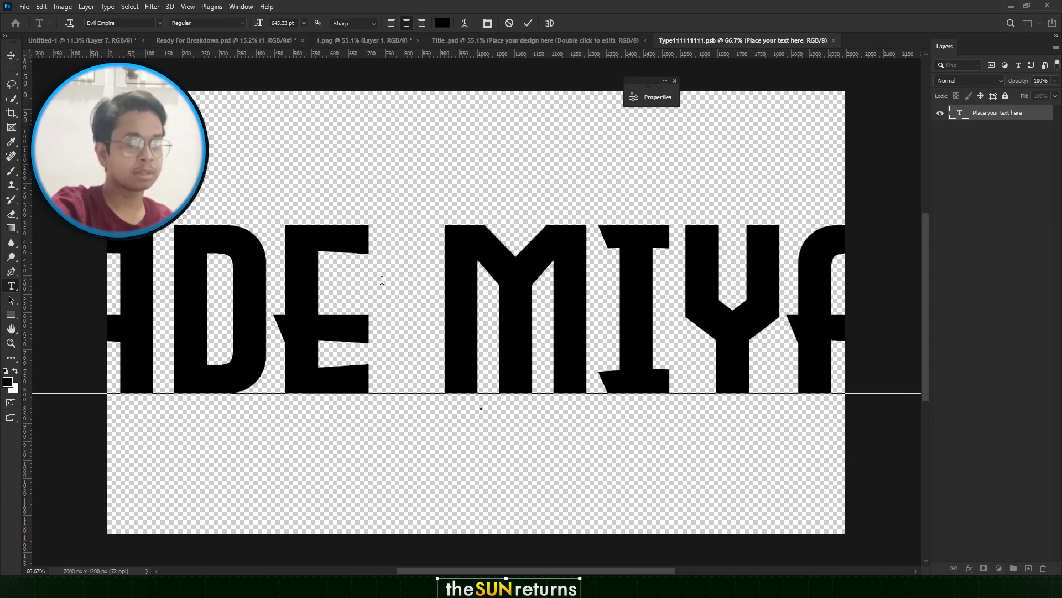
{"action": "type", "text": "CHOTE"}
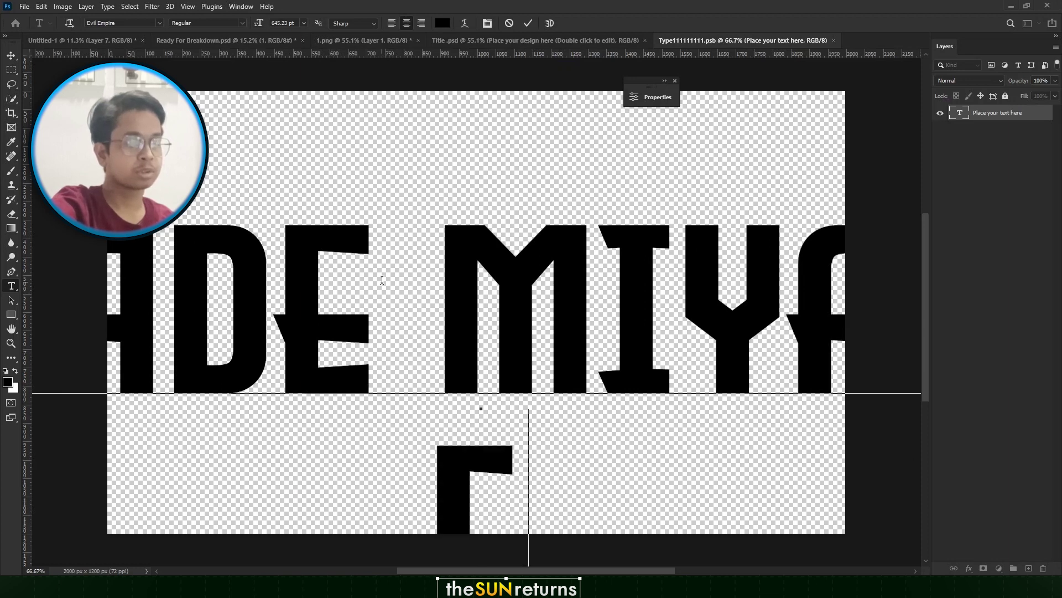
{"action": "type", "text": " MIYA"}
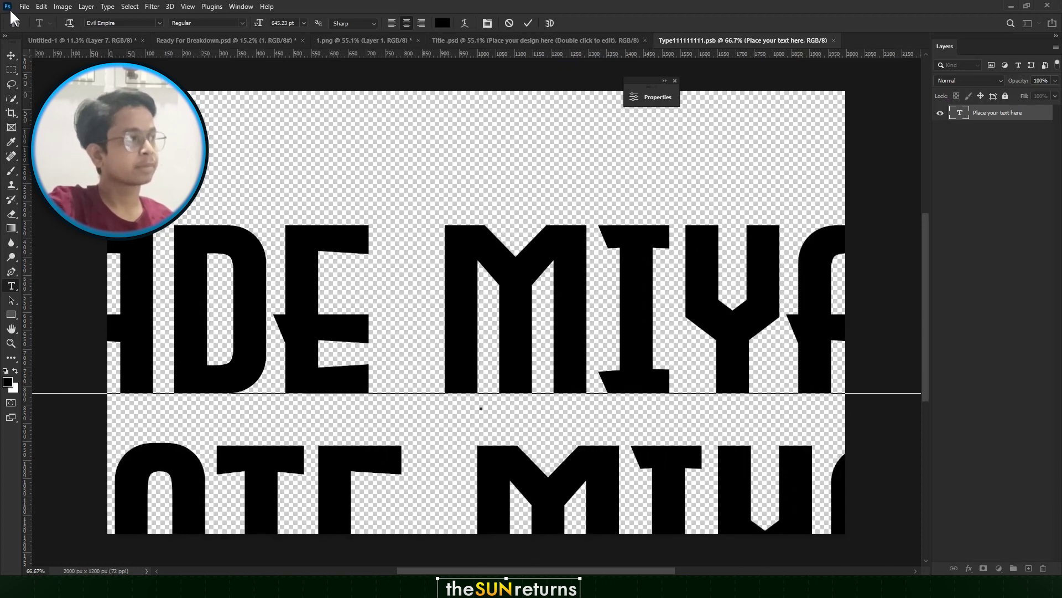
{"action": "left_click", "coordinate": [11, 56]}
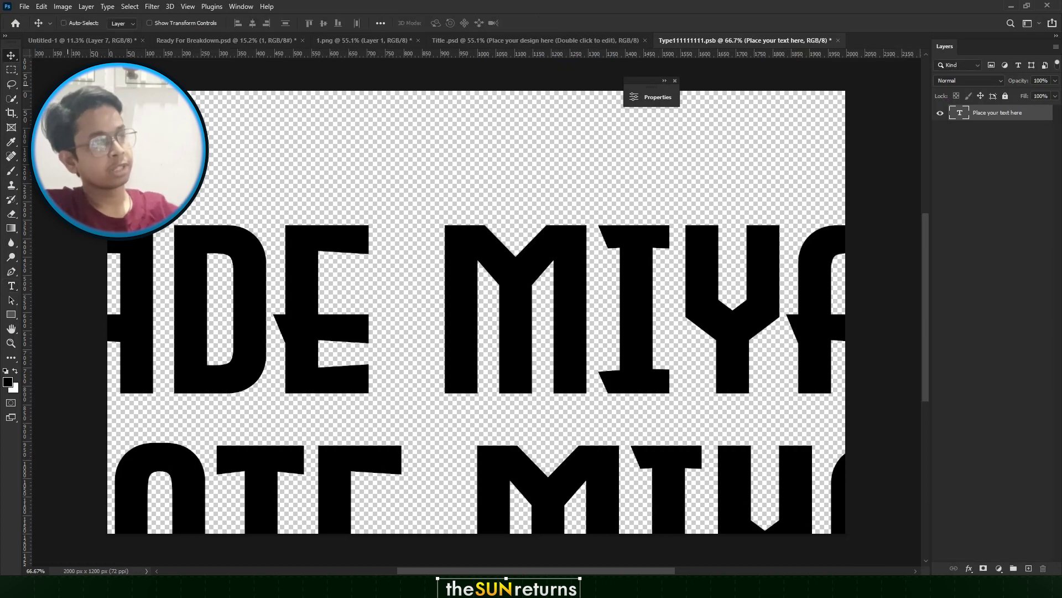
Scale the two-line title down to fit inside the canvas, reposition it, and save and close the text document
{"action": "key", "text": "ctrl+t"}
{"action": "scroll", "coordinate": [323, 171], "scroll_direction": "down", "scroll_amount": 4}
{"action": "left_click_drag", "start_coordinate": [425, 182], "coordinate": [435, 214]}
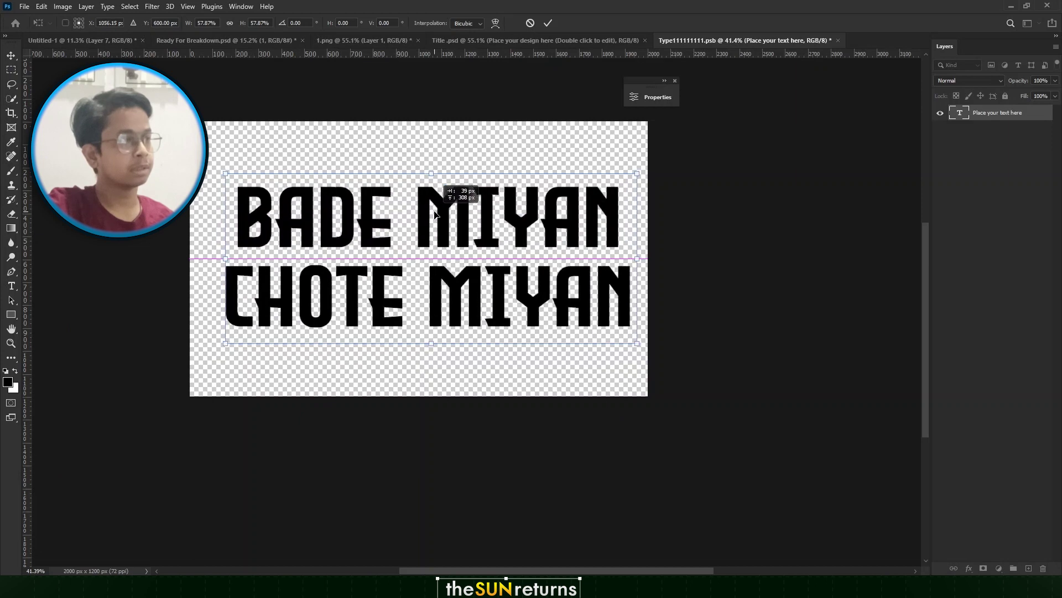
{"action": "left_click_drag", "start_coordinate": [431, 173], "coordinate": [426, 199]}
{"action": "left_click", "coordinate": [18, 53]}
{"action": "left_click", "coordinate": [18, 55]}
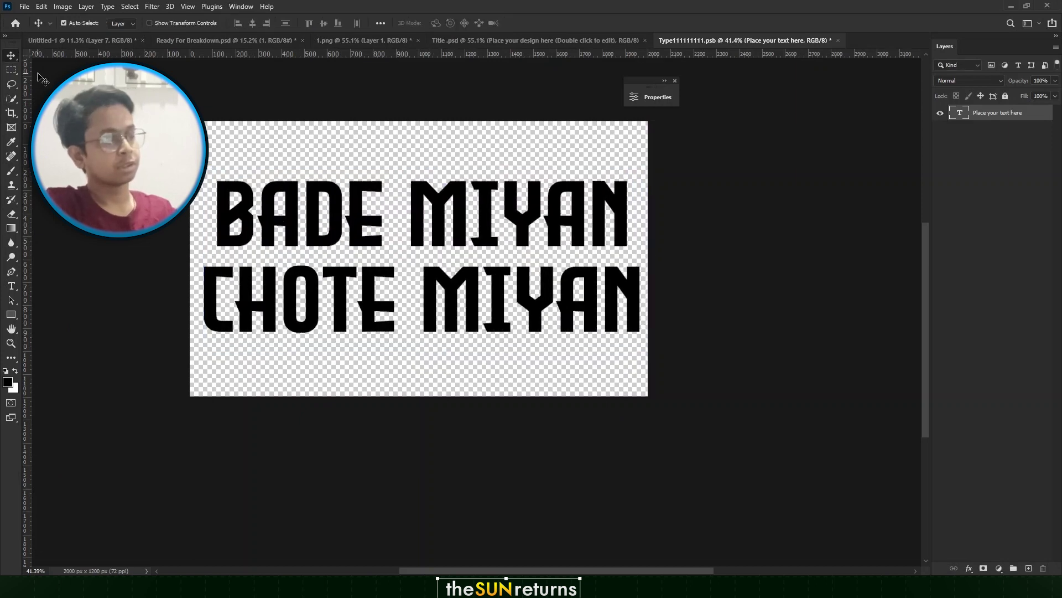
{"action": "key", "text": "ctrl+s"}
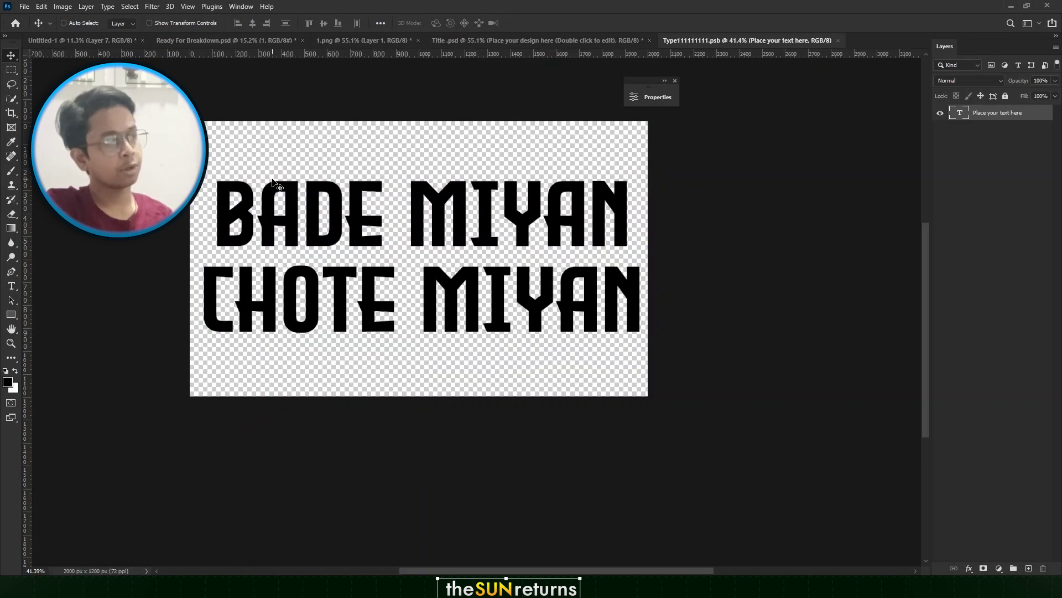
{"action": "key", "text": "ctrl+w"}
{"action": "scroll", "coordinate": [410, 270], "scroll_direction": "down", "scroll_amount": 2}
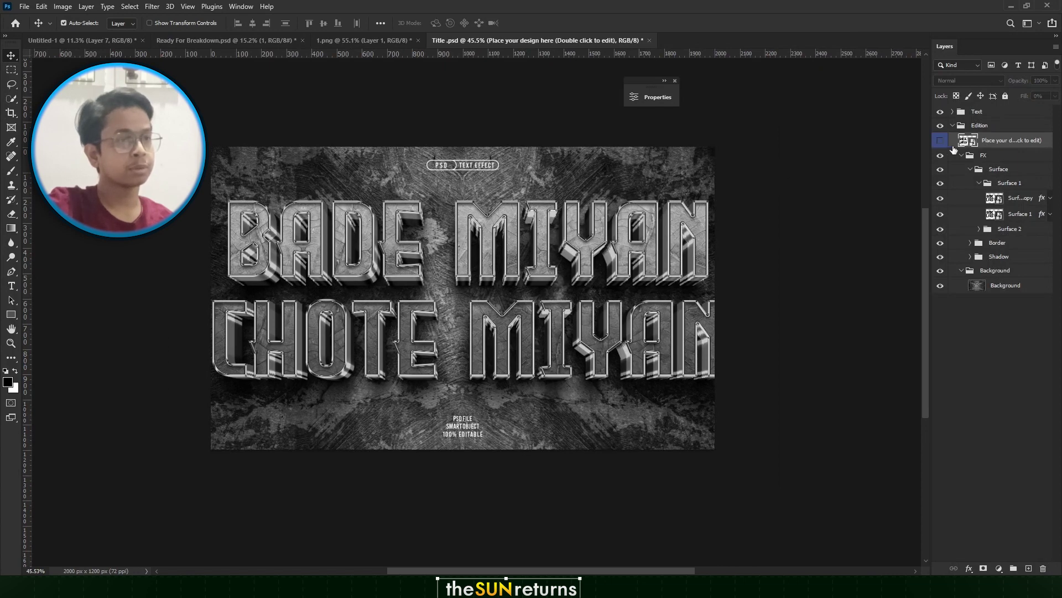
Reopen the title's text document, scale the text to about 83%, and save and close it
{"action": "double_click", "coordinate": [972, 146]}
{"action": "key", "text": "ctrl+t"}
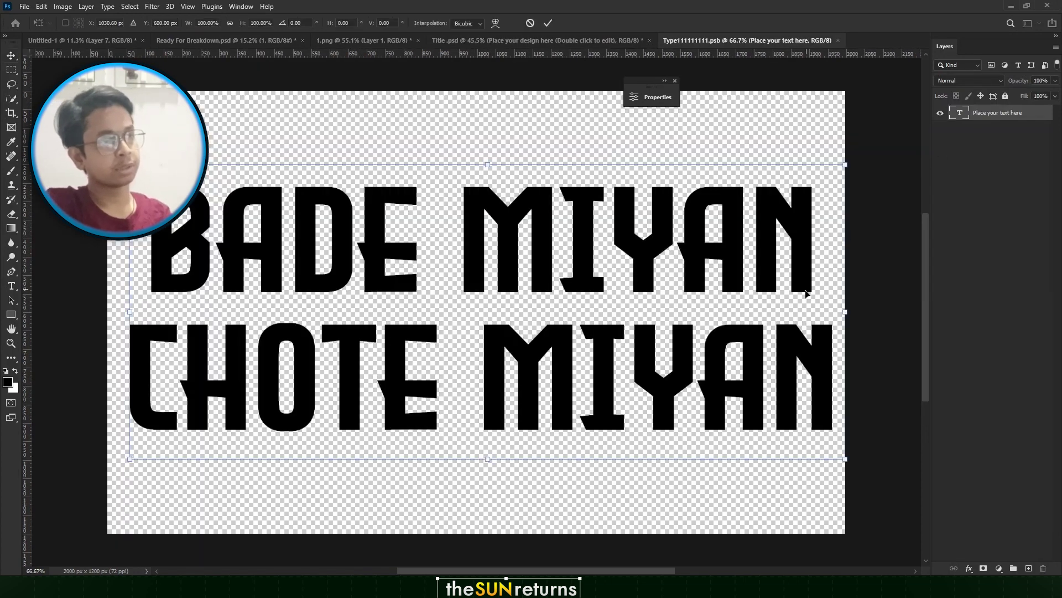
{"action": "left_click_drag", "start_coordinate": [844, 312], "coordinate": [780, 311]}
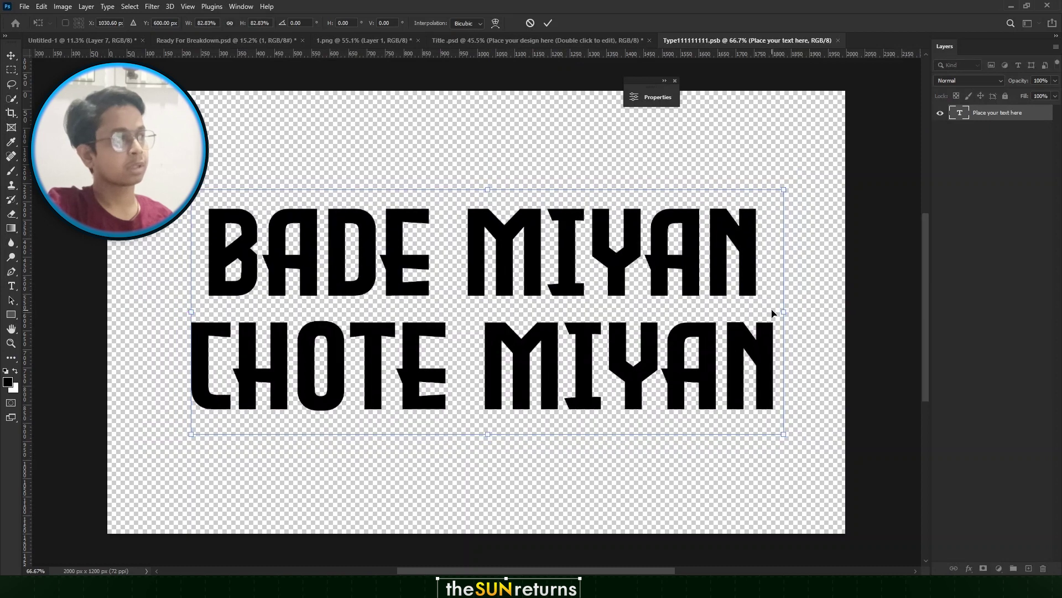
{"action": "key", "text": "Return"}
{"action": "key", "text": "ctrl+w"}
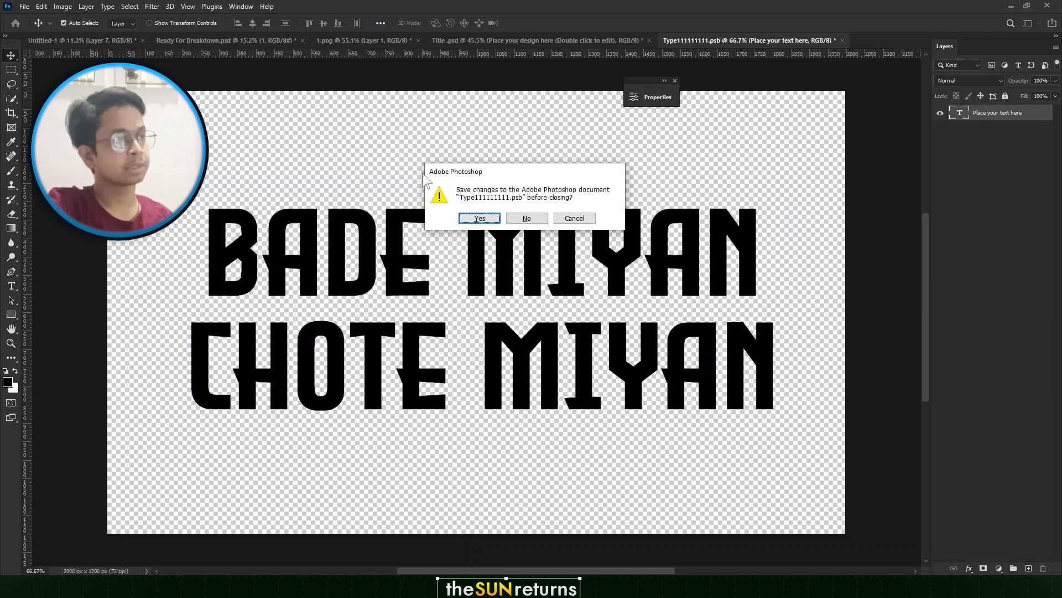
{"action": "left_click", "coordinate": [478, 218]}
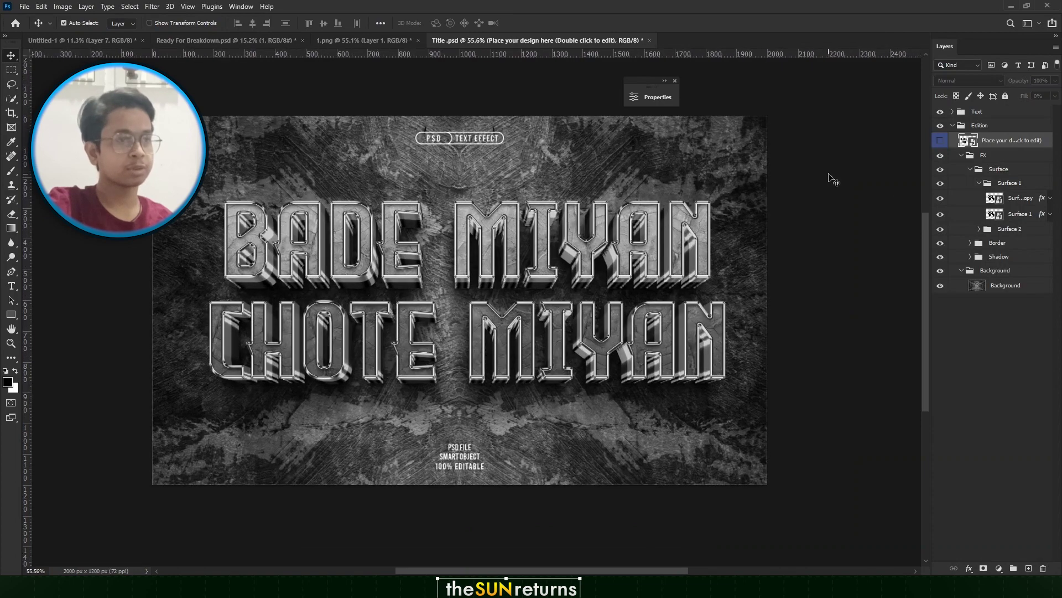
Hide the Text group and the Background layer so only the metallic title lettering remains on transparency
{"action": "left_click", "coordinate": [940, 126], "text": "alt"}
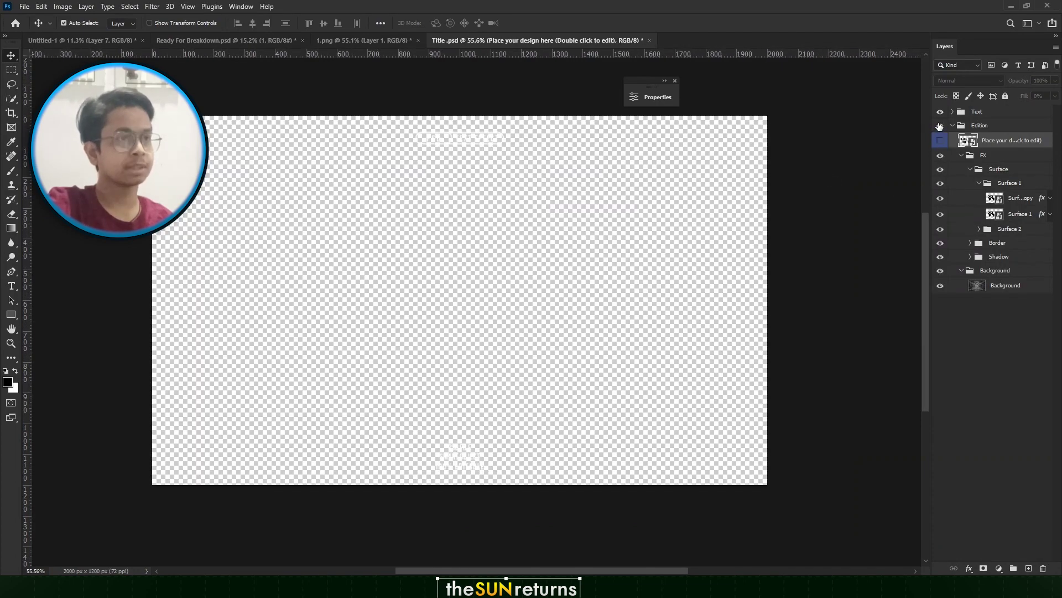
{"action": "left_click", "coordinate": [941, 124], "text": "alt"}
{"action": "left_click", "coordinate": [940, 111]}
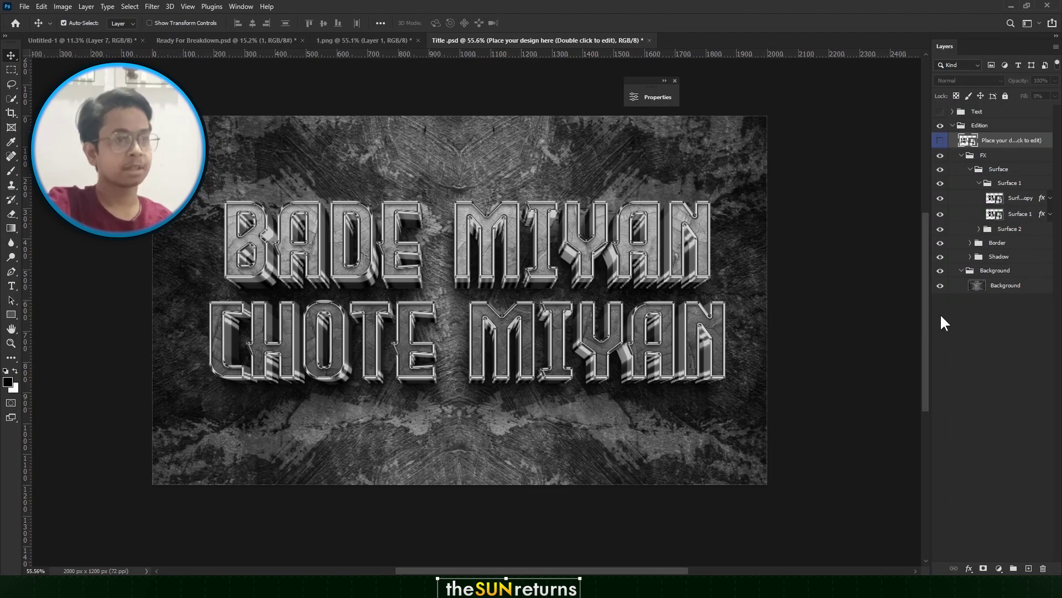
{"action": "left_click", "coordinate": [940, 286]}
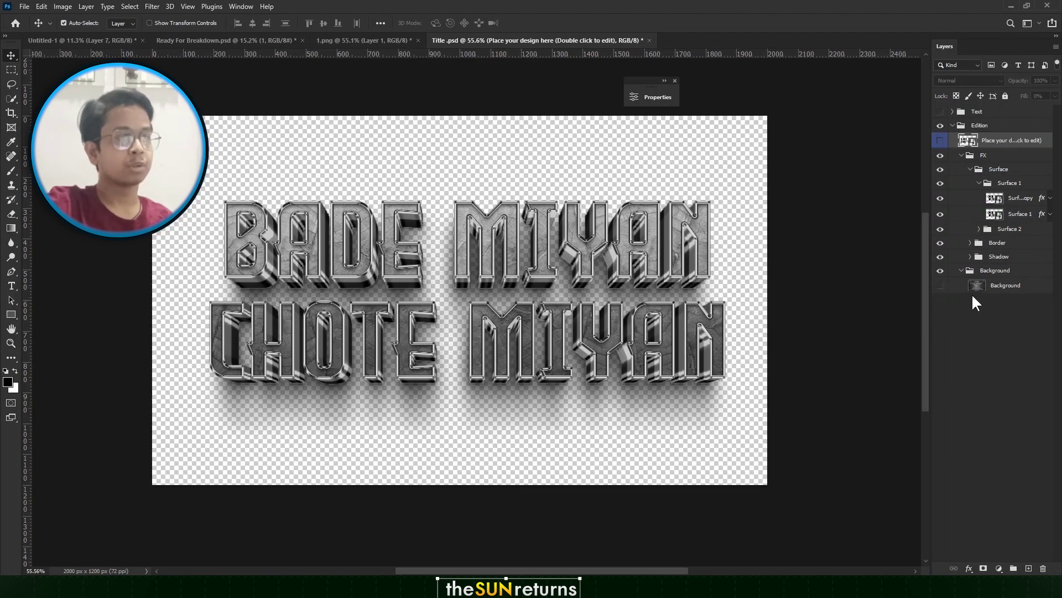
Select everything from the Background group up to the Text group and convert it to one smart object
{"action": "left_click", "coordinate": [982, 271]}
{"action": "left_click", "coordinate": [1003, 116], "text": "shift"}
{"action": "right_click", "coordinate": [1003, 116]}
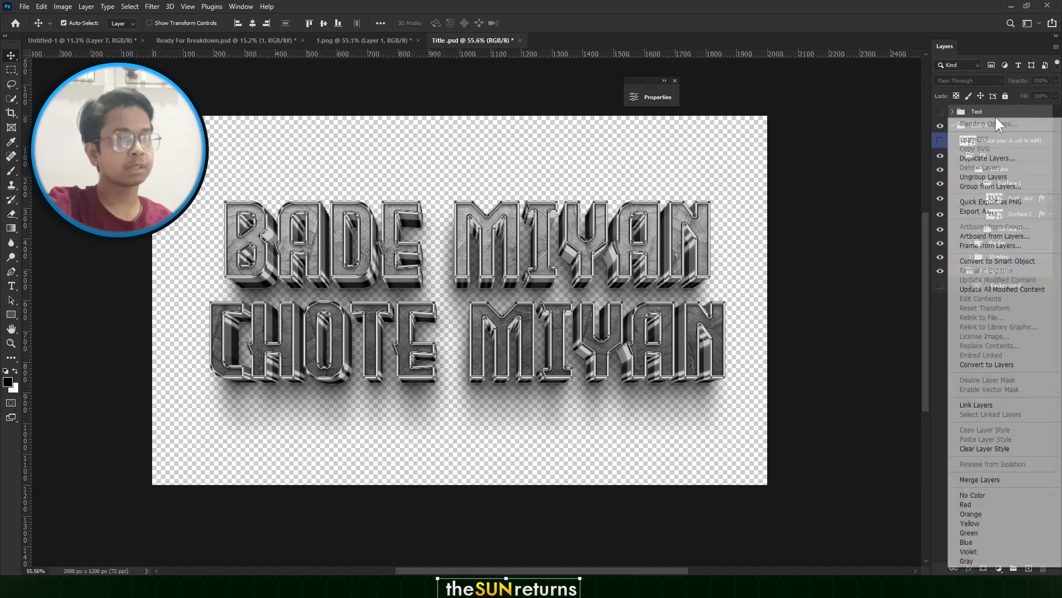
{"action": "left_click", "coordinate": [985, 259]}
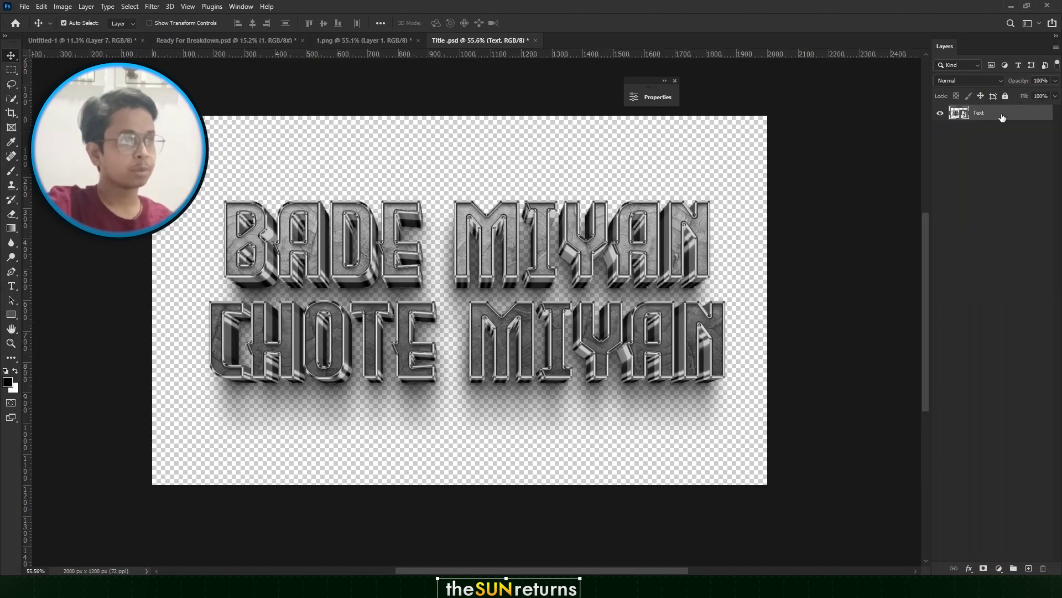
Bring the title smart object into the Untitled-1 poster, enlarge it, and place it over the two standing men's legs
{"action": "left_click_drag", "start_coordinate": [916, 105], "coordinate": [454, 385]}
{"action": "scroll", "coordinate": [454, 386], "scroll_direction": "up", "scroll_amount": 2}
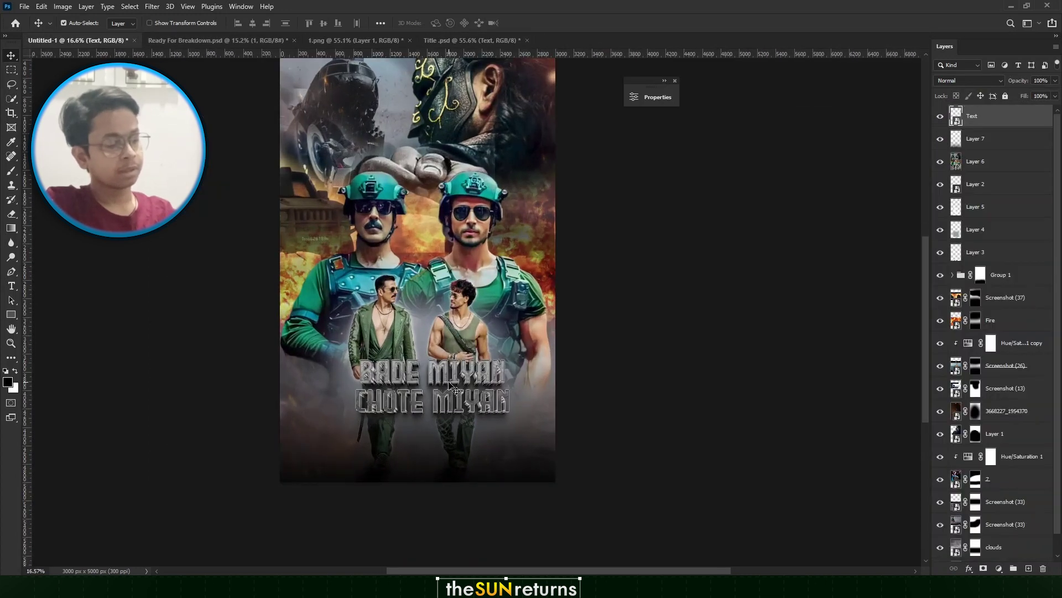
{"action": "key", "text": "ctrl+t"}
{"action": "left_click_drag", "start_coordinate": [520, 389], "coordinate": [569, 385]}
{"action": "left_click_drag", "start_coordinate": [464, 369], "coordinate": [422, 346]}
{"action": "key", "text": "Return"}
Open the poster's title smart object and the text document nested in its Surface 1 copy layer
{"action": "scroll", "coordinate": [371, 383], "scroll_direction": "up", "scroll_amount": 2}
{"action": "scroll", "coordinate": [371, 382], "scroll_direction": "up", "scroll_amount": 1}
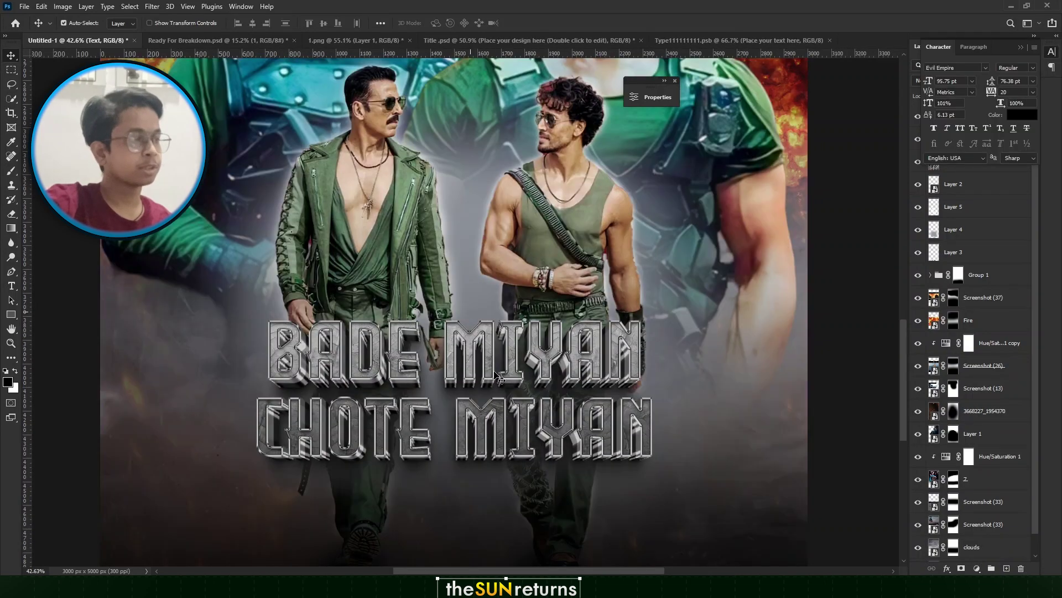
{"action": "scroll", "coordinate": [376, 376], "scroll_direction": "up", "scroll_amount": 4}
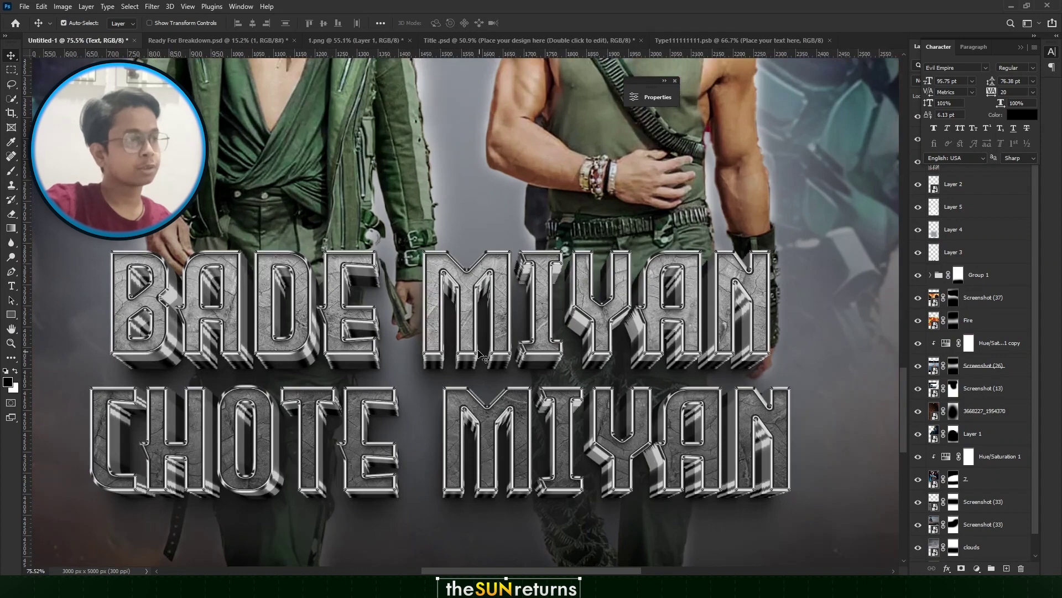
{"action": "scroll", "coordinate": [480, 354], "scroll_direction": "down", "scroll_amount": 2}
{"action": "left_click", "coordinate": [944, 193]}
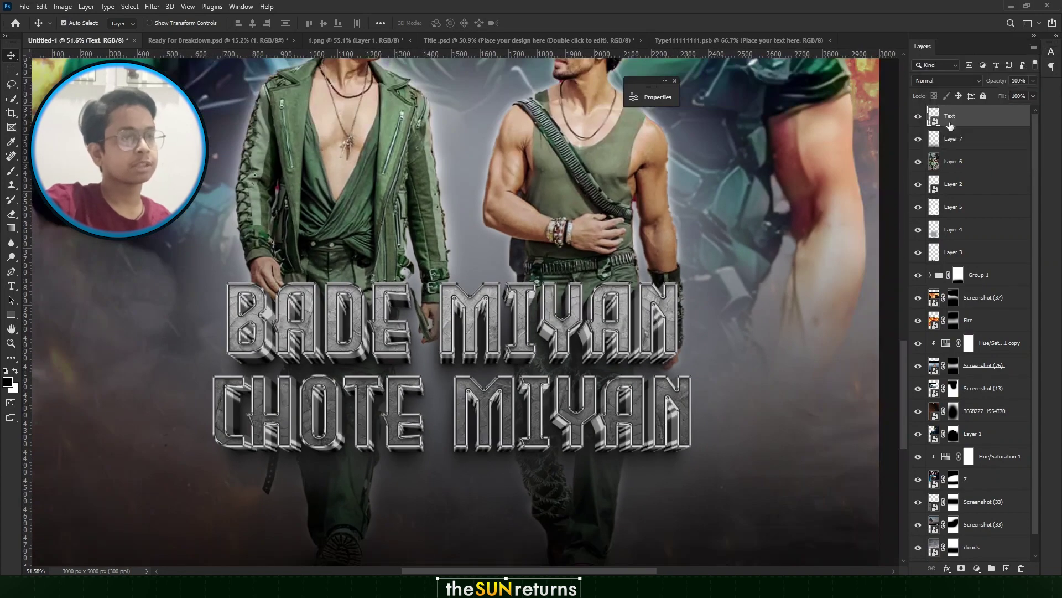
{"action": "double_click", "coordinate": [935, 117]}
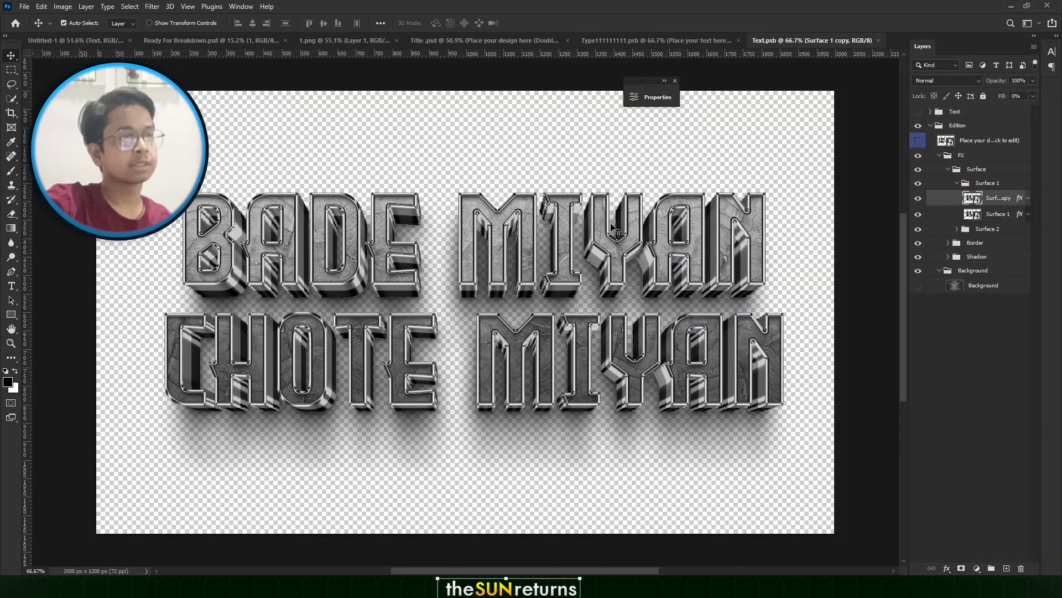
{"action": "double_click", "coordinate": [973, 198]}
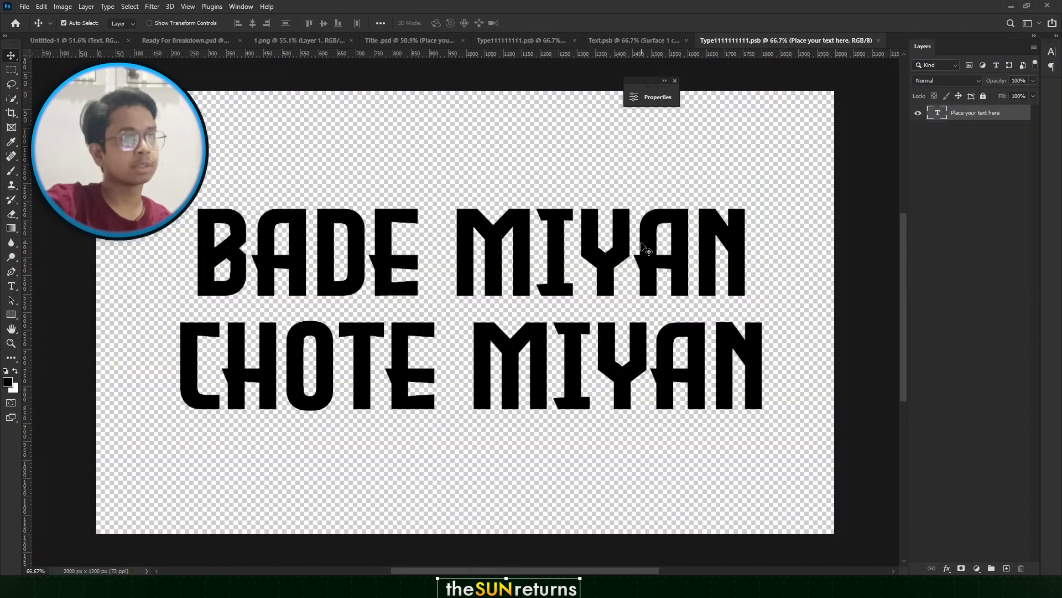
Set the leading of both title lines to 250 pt, then save and close the text document
{"action": "double_click", "coordinate": [646, 246]}
{"action": "left_click", "coordinate": [1050, 53]}
{"action": "left_click", "coordinate": [992, 82]}
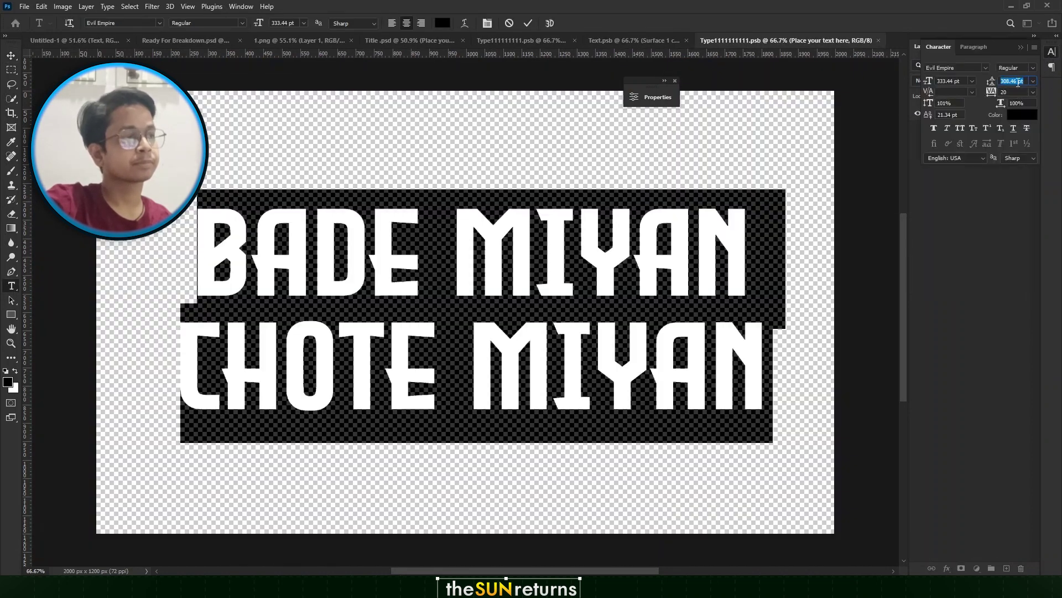
{"action": "key", "text": "Down"}
{"action": "key", "text": "Down"}
{"action": "key", "text": "Down"}
{"action": "key", "text": "Down"}
{"action": "key", "text": "Down"}
{"action": "key", "text": "Down"}
{"action": "key", "text": "Down"}
{"action": "key", "text": "Down"}
{"action": "key", "text": "Down"}
{"action": "key", "text": "Down"}
{"action": "key", "text": "Down"}
{"action": "key", "text": "Down"}
{"action": "key", "text": "Down"}
{"action": "key", "text": "Down"}
{"action": "key", "text": "Down"}
{"action": "key", "text": "Down"}
{"action": "key", "text": "Down"}
{"action": "key", "text": "Down"}
{"action": "key", "text": "Down"}
{"action": "key", "text": "Down"}
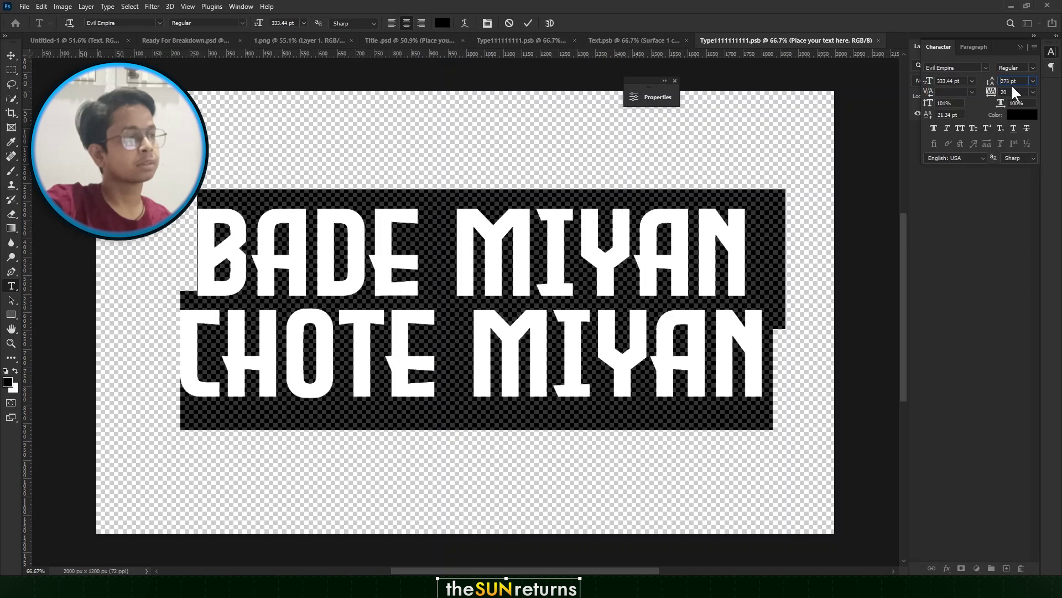
{"action": "key", "text": "Down"}
{"action": "key", "text": "Down"}
{"action": "key", "text": "Down"}
{"action": "key", "text": "Down"}
{"action": "key", "text": "Down"}
{"action": "key", "text": "Down"}
{"action": "key", "text": "Down"}
{"action": "key", "text": "Down"}
{"action": "key", "text": "Down"}
{"action": "key", "text": "Down"}
{"action": "key", "text": "Down"}
{"action": "key", "text": "Down"}
{"action": "key", "text": "Down"}
{"action": "key", "text": "Down"}
{"action": "key", "text": "Down"}
{"action": "key", "text": "Down"}
{"action": "key", "text": "Down"}
{"action": "key", "text": "Down"}
{"action": "key", "text": "Down"}
{"action": "key", "text": "Down"}
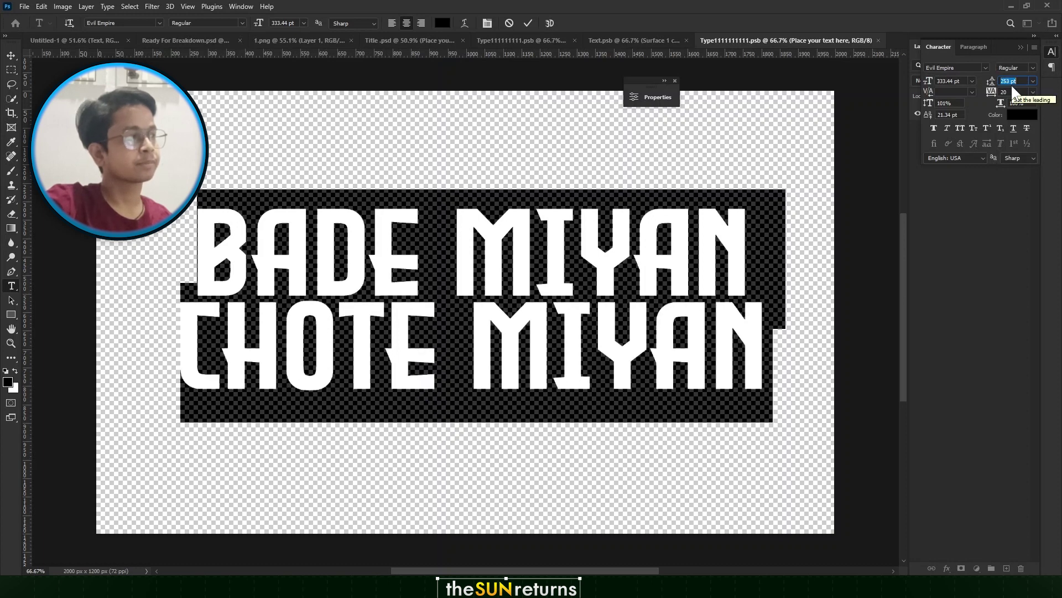
{"action": "key", "text": "Down"}
{"action": "key", "text": "Down"}
{"action": "key", "text": "Down"}
{"action": "left_click", "coordinate": [10, 56]}
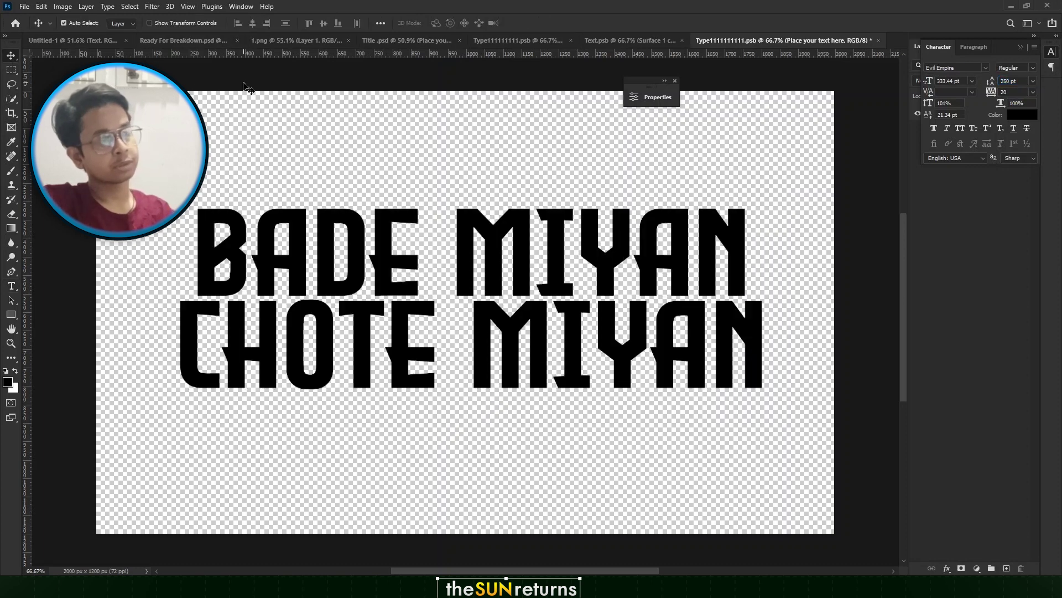
{"action": "key", "text": "ctrl+w"}
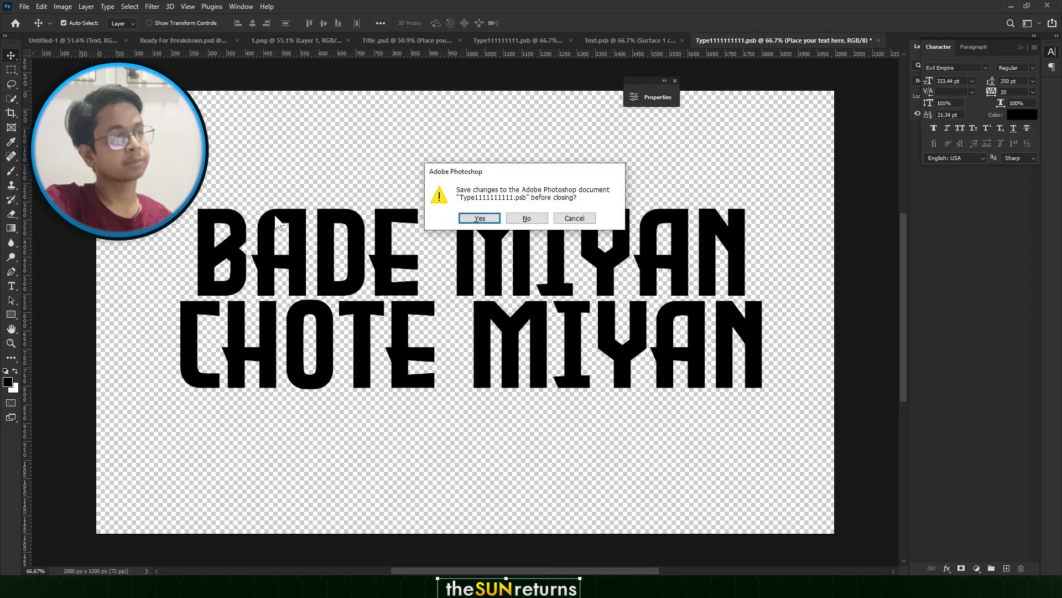
{"action": "left_click", "coordinate": [477, 219]}
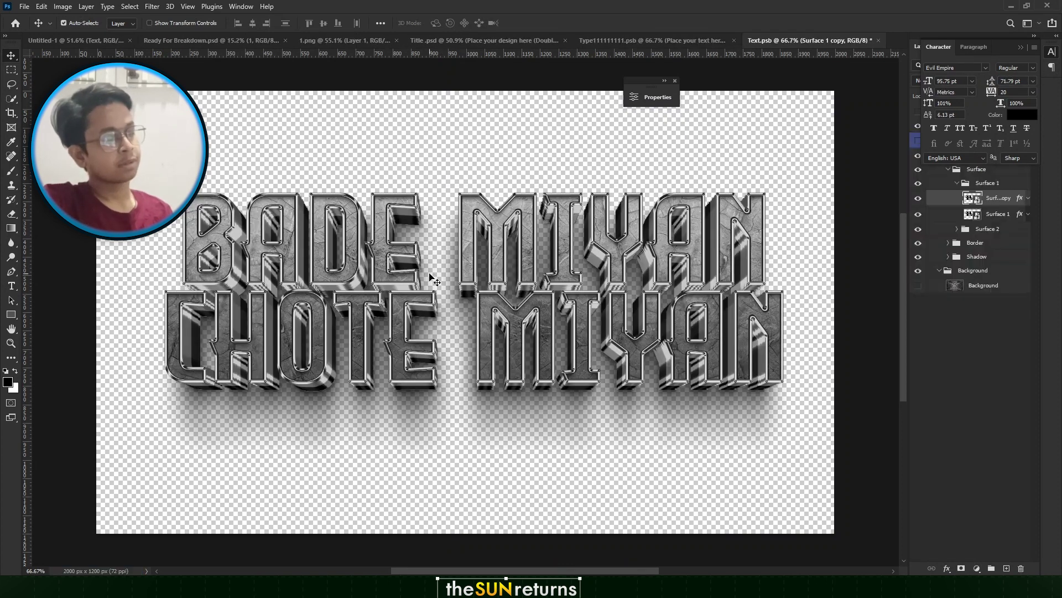
Save and close the title smart object, then move the title slightly lower over the standing men's legs
{"action": "key", "text": "ctrl+w"}
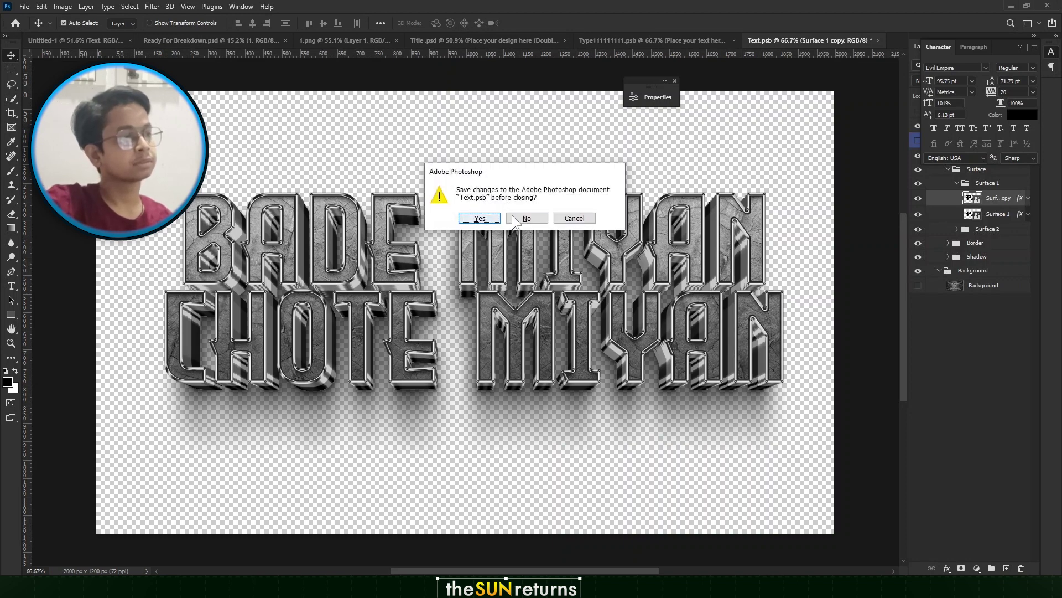
{"action": "left_click", "coordinate": [483, 219]}
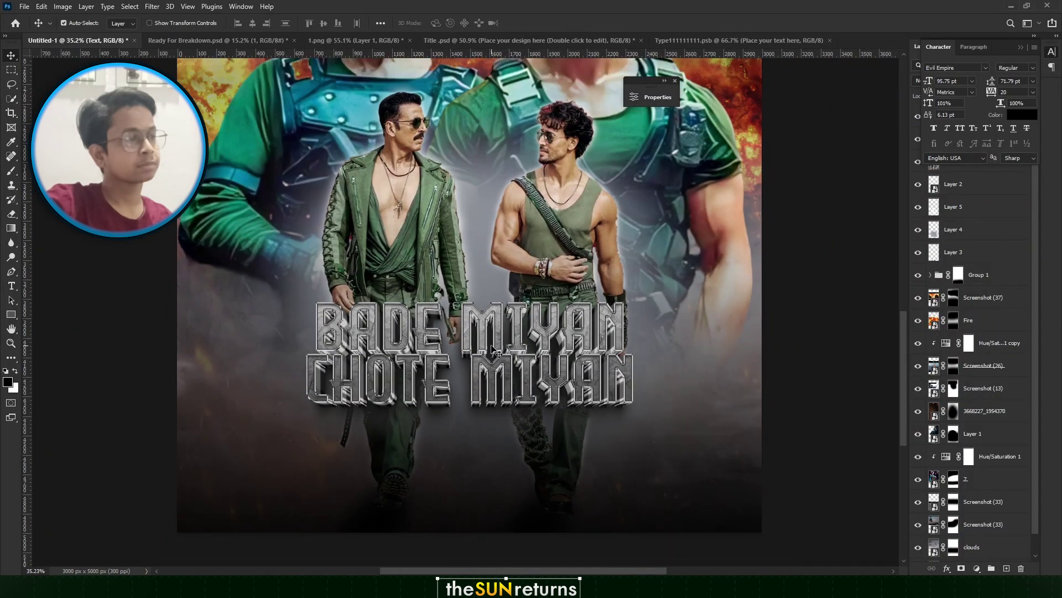
{"action": "left_click_drag", "start_coordinate": [504, 340], "coordinate": [498, 369]}
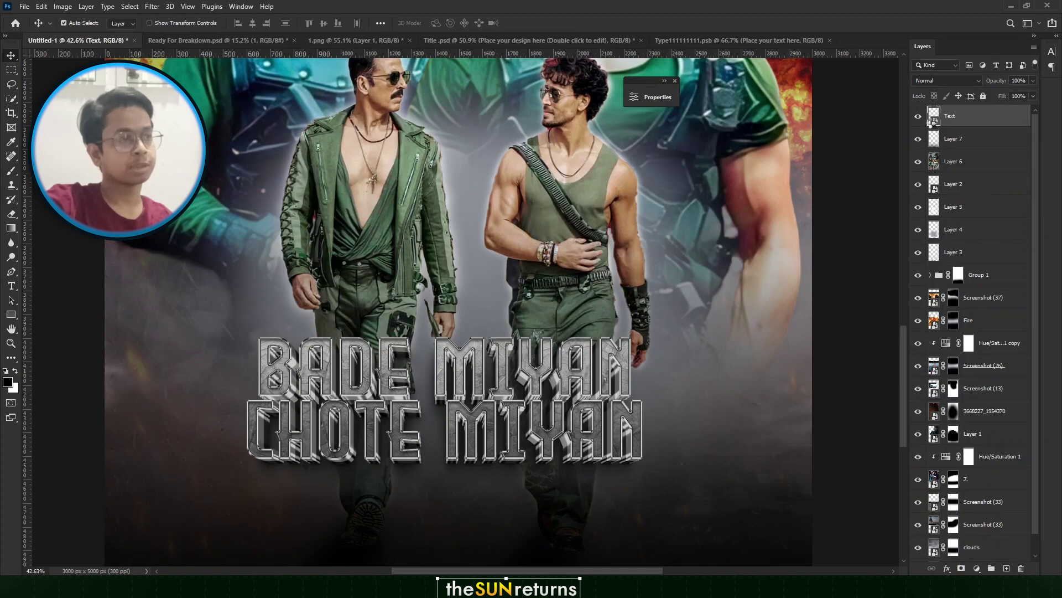
Reopen the poster's title smart object and the text document nested in its Surface 1 copy layer, selecting both title lines
{"action": "double_click", "coordinate": [934, 116]}
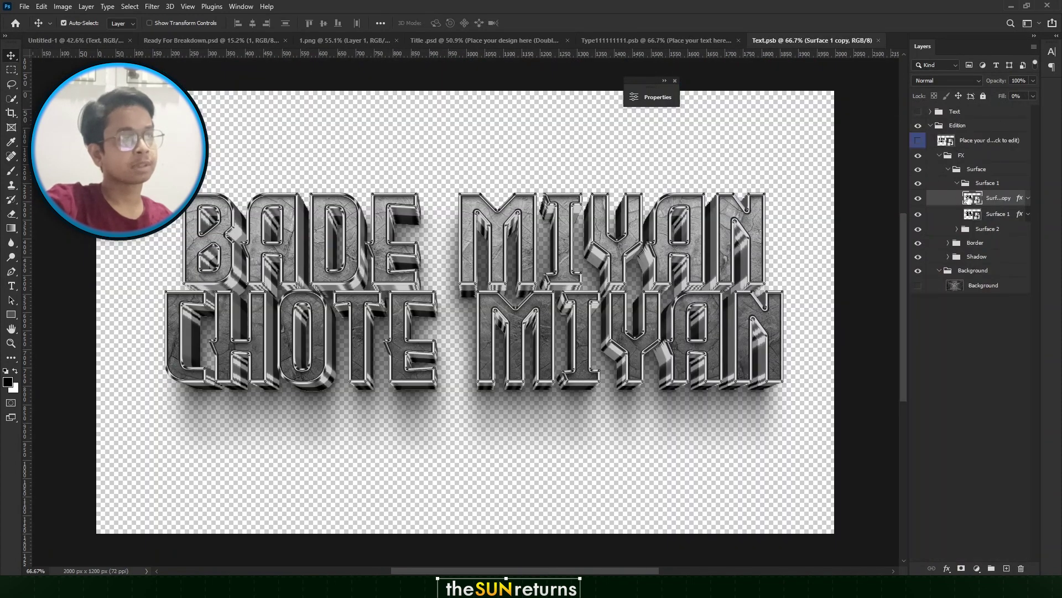
{"action": "double_click", "coordinate": [972, 198]}
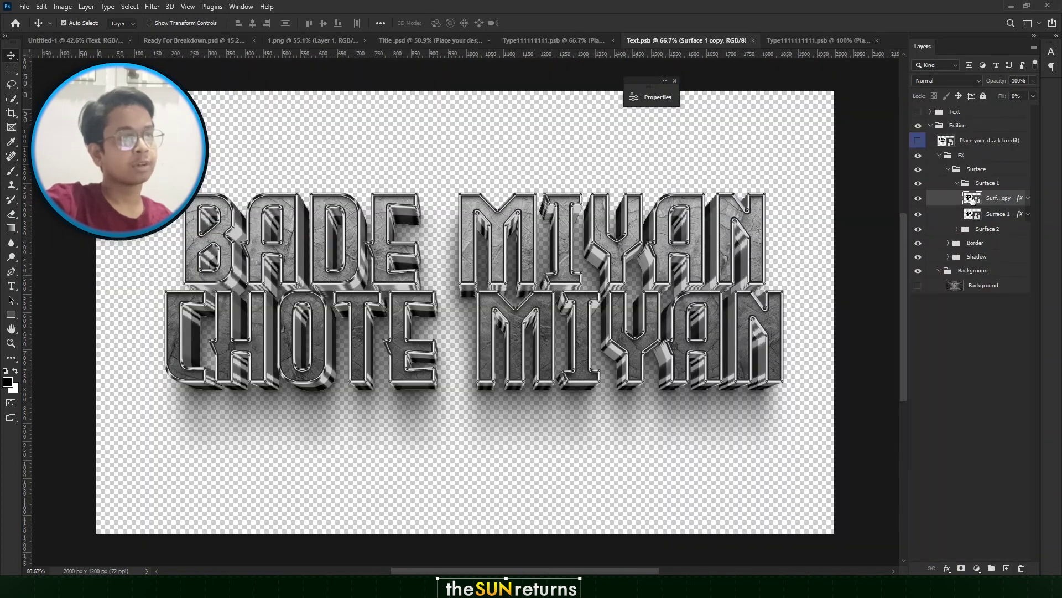
{"action": "double_click", "coordinate": [657, 250]}
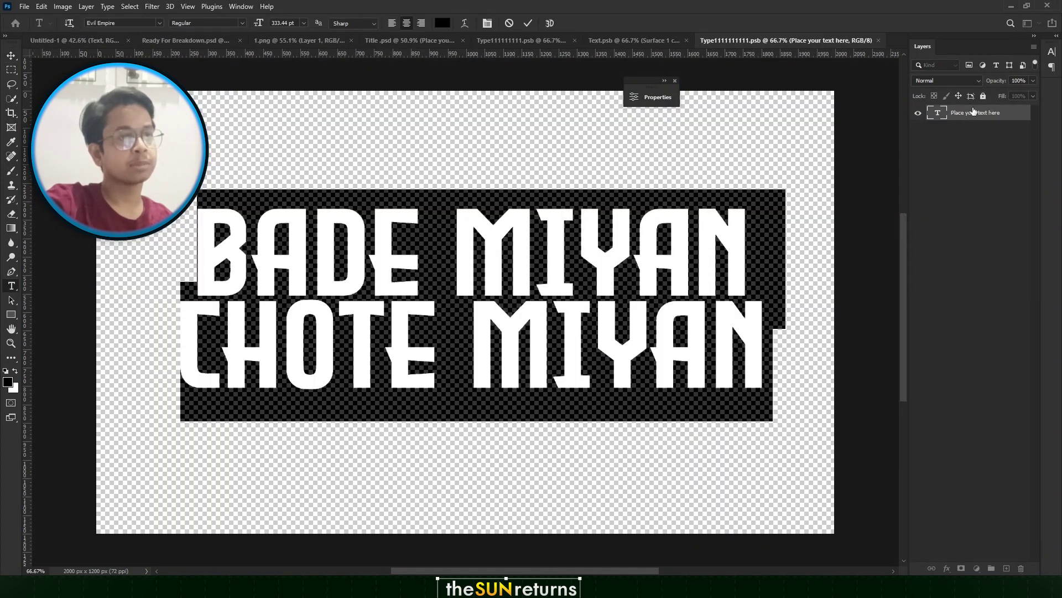
Set the leading of both title lines to 268 pt, then save and close the nested text document
{"action": "left_click", "coordinate": [1052, 51]}
{"action": "left_click", "coordinate": [1023, 81]}
{"action": "scroll", "coordinate": [1022, 83], "scroll_direction": "up", "scroll_amount": 14}
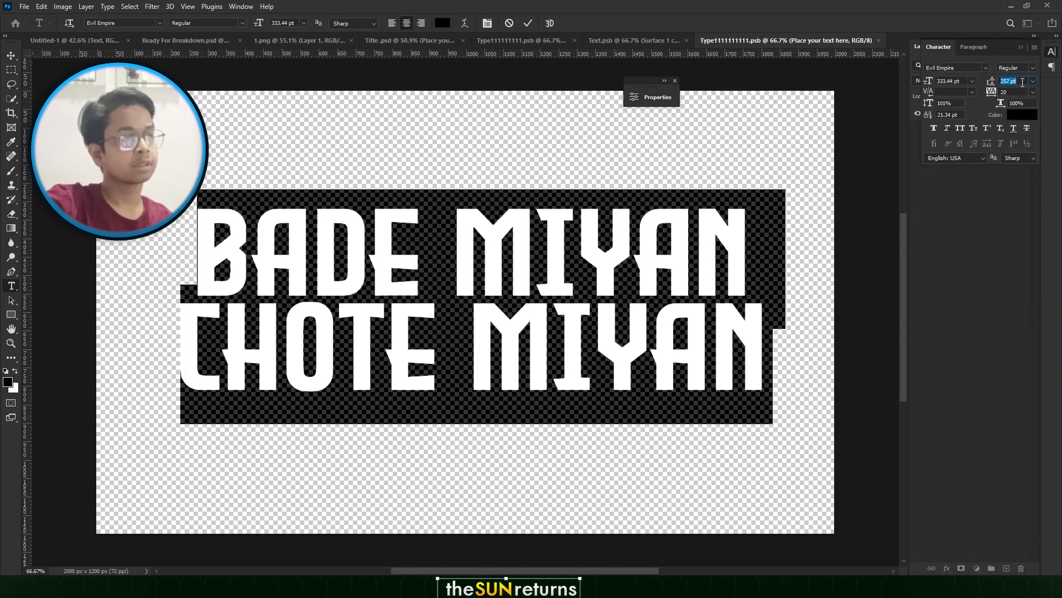
{"action": "scroll", "coordinate": [1022, 82], "scroll_direction": "up", "scroll_amount": 4}
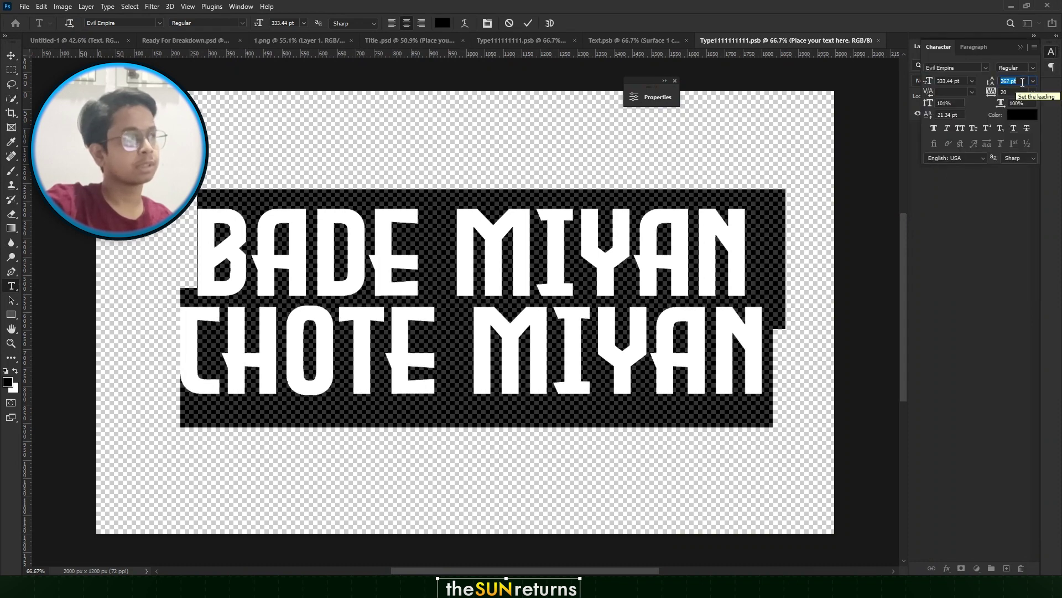
{"action": "left_click", "coordinate": [11, 55]}
{"action": "key", "text": "ctrl+w"}
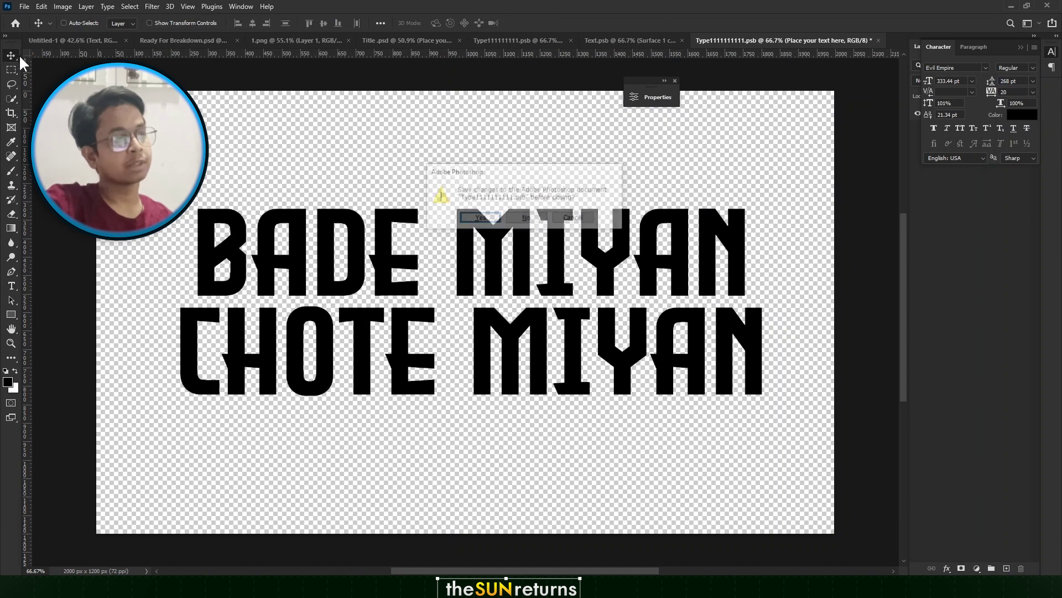
{"action": "left_click", "coordinate": [479, 218]}
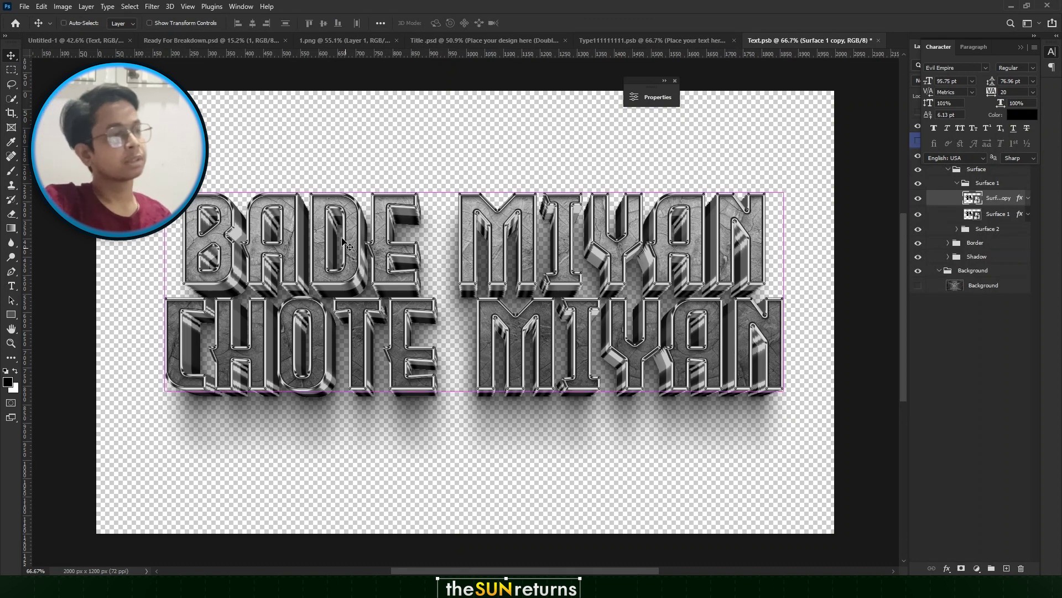
Save and close the title smart object to update the title in the poster
{"action": "key", "text": "ctrl+w"}
{"action": "left_click", "coordinate": [480, 218]}
{"action": "key", "text": "ctrl+s"}
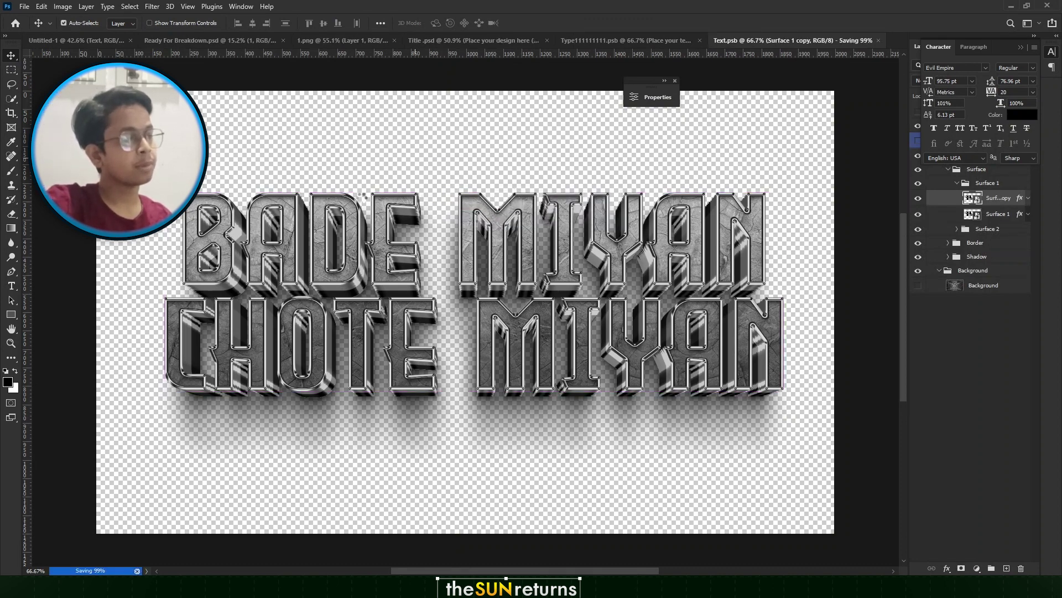
{"action": "key", "text": "ctrl+w"}
Enlarge the title to about 33% scale and centre it across the standing men's legs
{"action": "scroll", "coordinate": [460, 362], "scroll_direction": "down", "scroll_amount": 3}
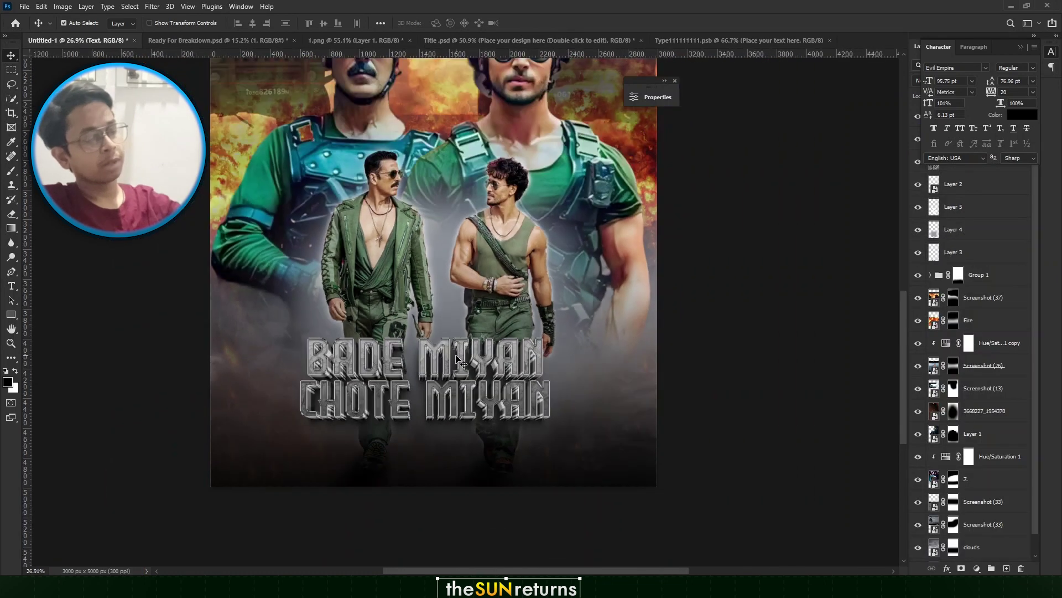
{"action": "key", "text": "ctrl+t"}
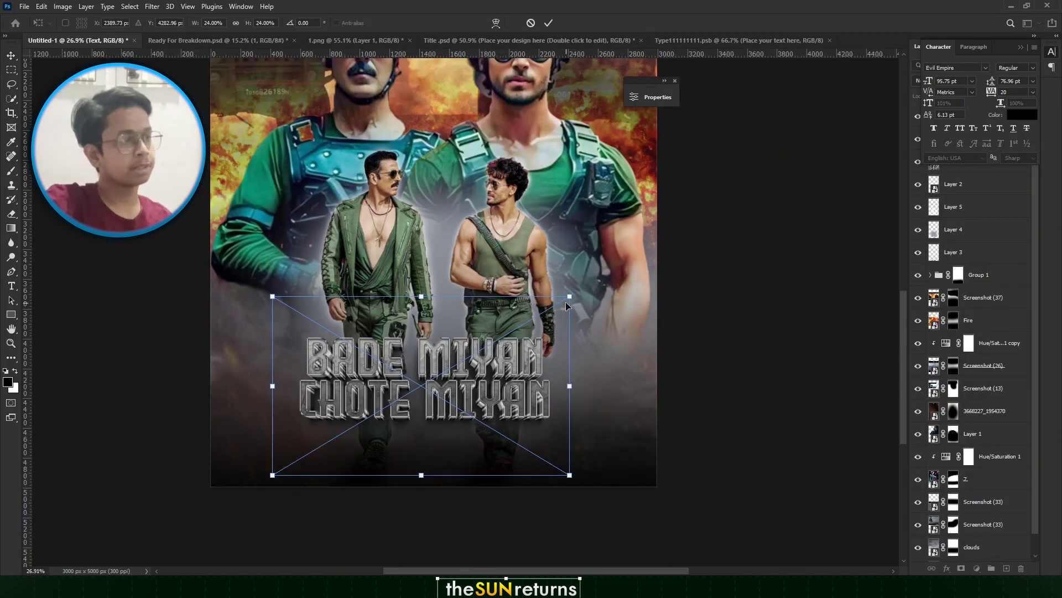
{"action": "left_click_drag", "start_coordinate": [570, 297], "coordinate": [688, 230]}
{"action": "left_click_drag", "start_coordinate": [578, 314], "coordinate": [542, 329]}
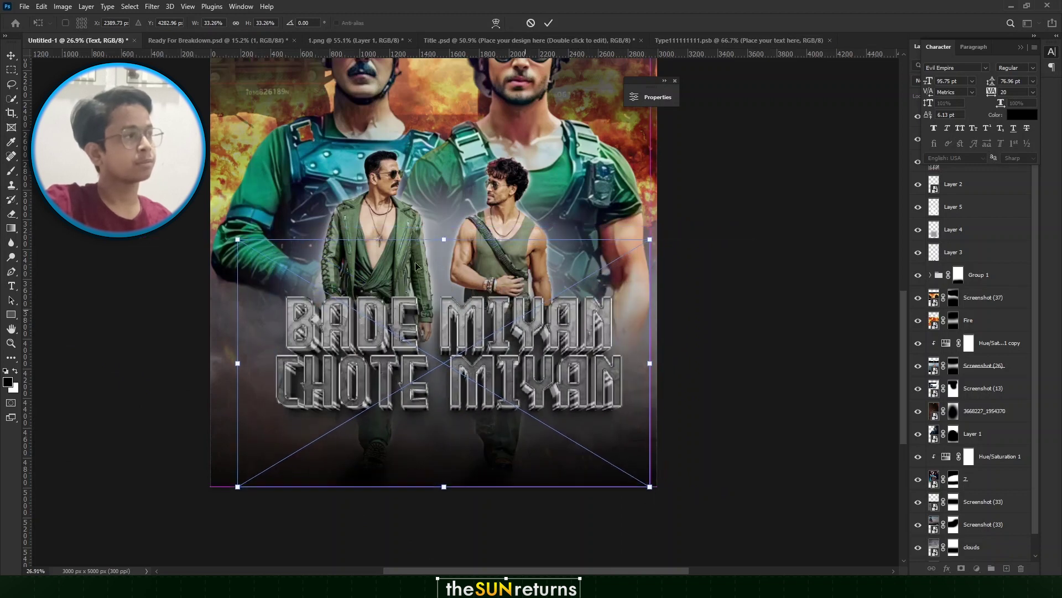
{"action": "key", "text": "Return"}
{"action": "scroll", "coordinate": [382, 310], "scroll_direction": "down", "scroll_amount": 3}
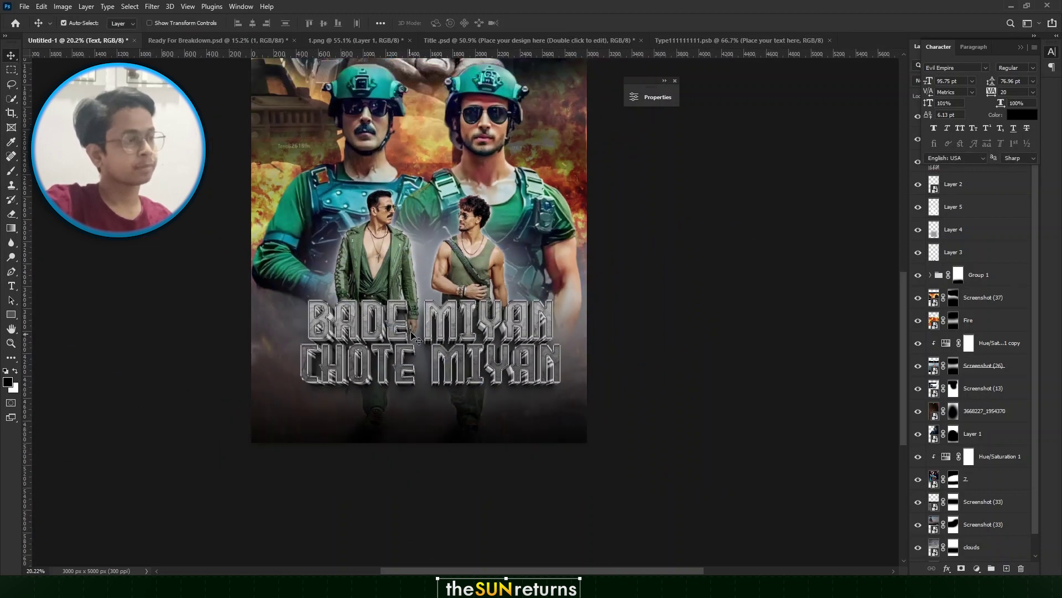
{"action": "left_click_drag", "start_coordinate": [410, 331], "coordinate": [416, 330]}
Reduce the height of the dark Layer 7 to about 88% so it ends at the poster's bottom edge
{"action": "left_click", "coordinate": [479, 424]}
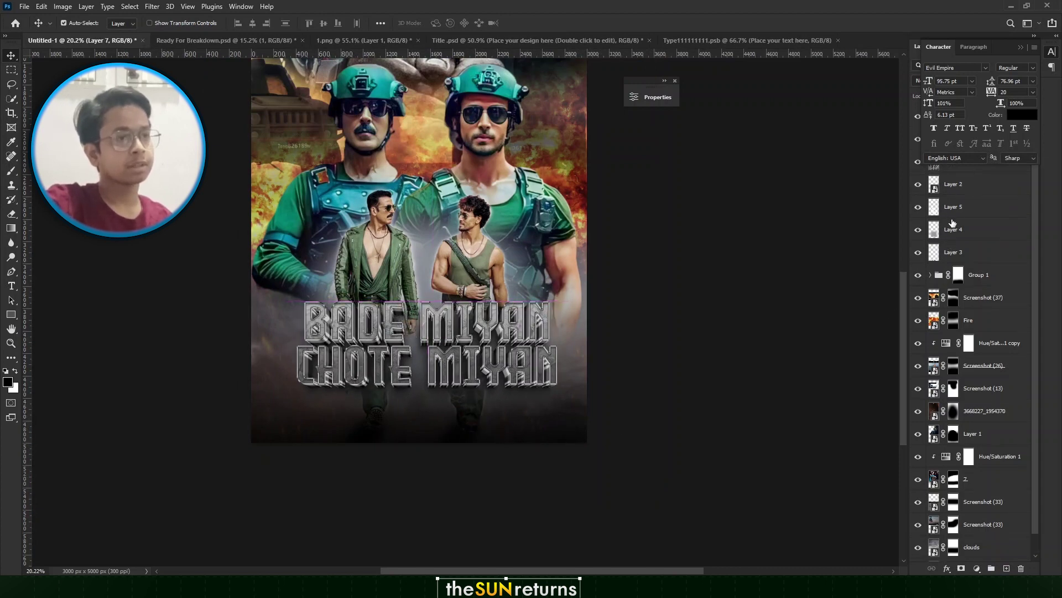
{"action": "left_click", "coordinate": [1021, 48]}
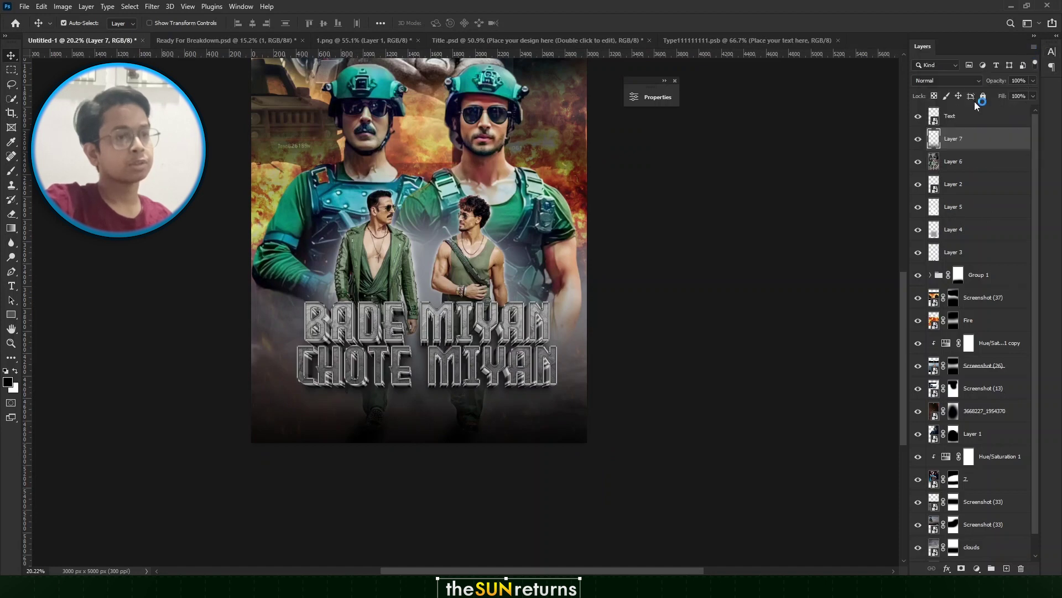
{"action": "left_click", "coordinate": [918, 139]}
{"action": "left_click", "coordinate": [918, 139]}
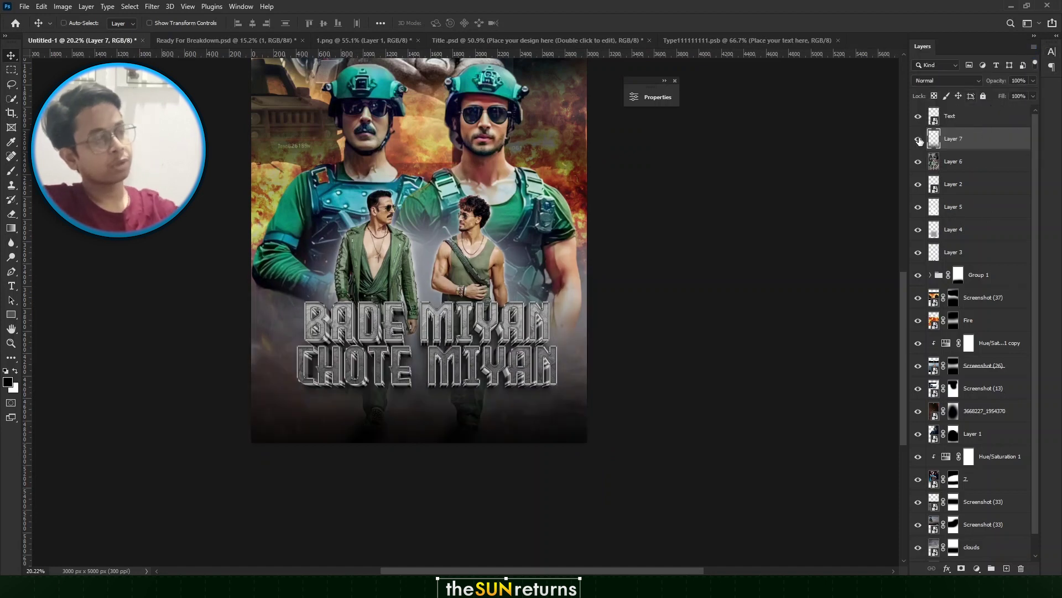
{"action": "key", "text": "ctrl+t"}
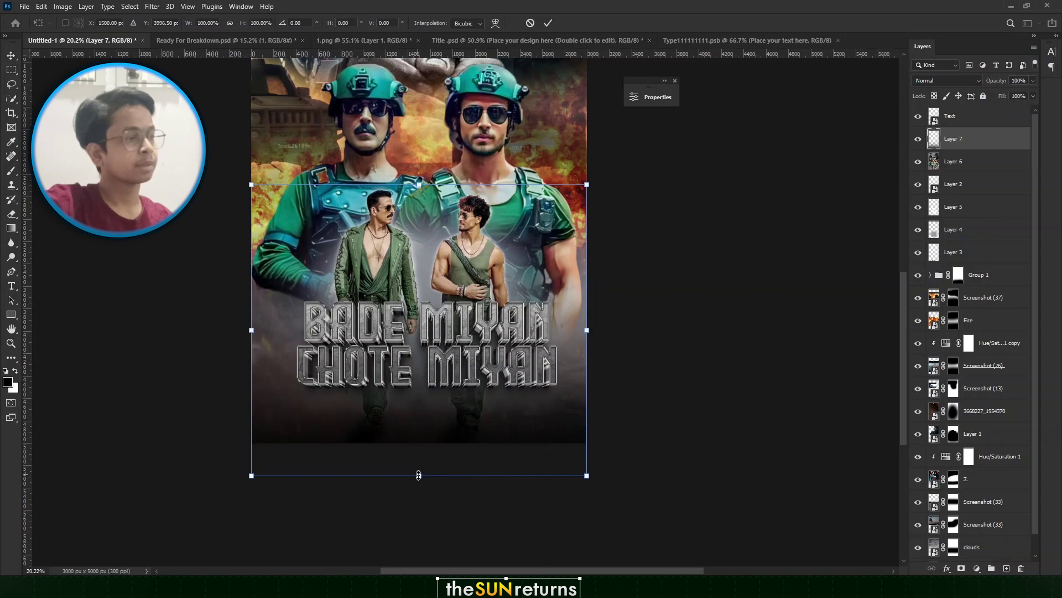
{"action": "left_click_drag", "start_coordinate": [419, 475], "coordinate": [423, 442]}
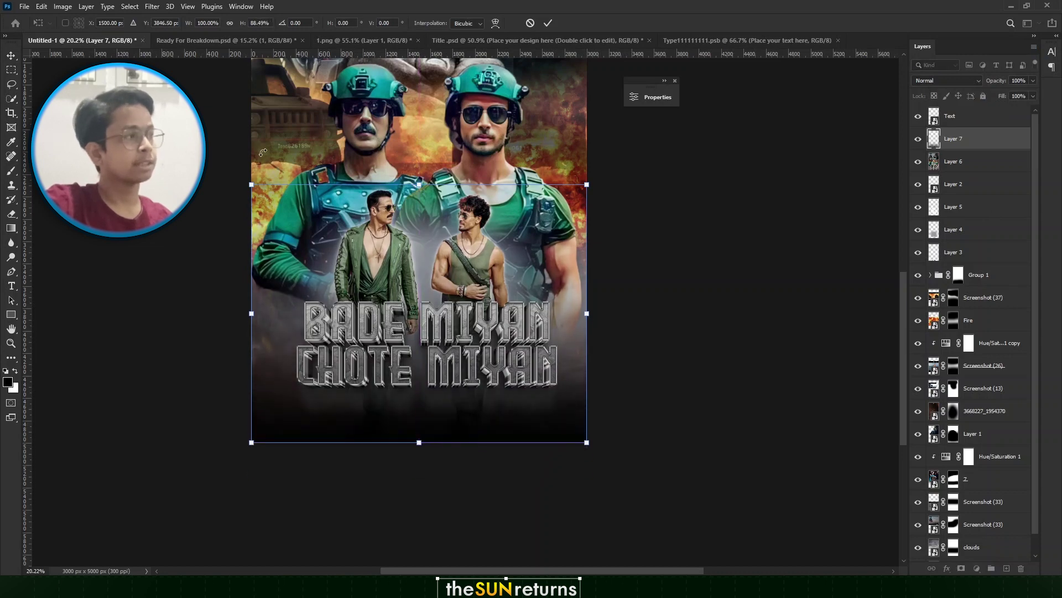
{"action": "left_click", "coordinate": [12, 58]}
Add the text line "HINDI. TAMIL. TELUGU. MALAYALAM. KANNADA." below the title
{"action": "scroll", "coordinate": [501, 274], "scroll_direction": "down", "scroll_amount": 3}
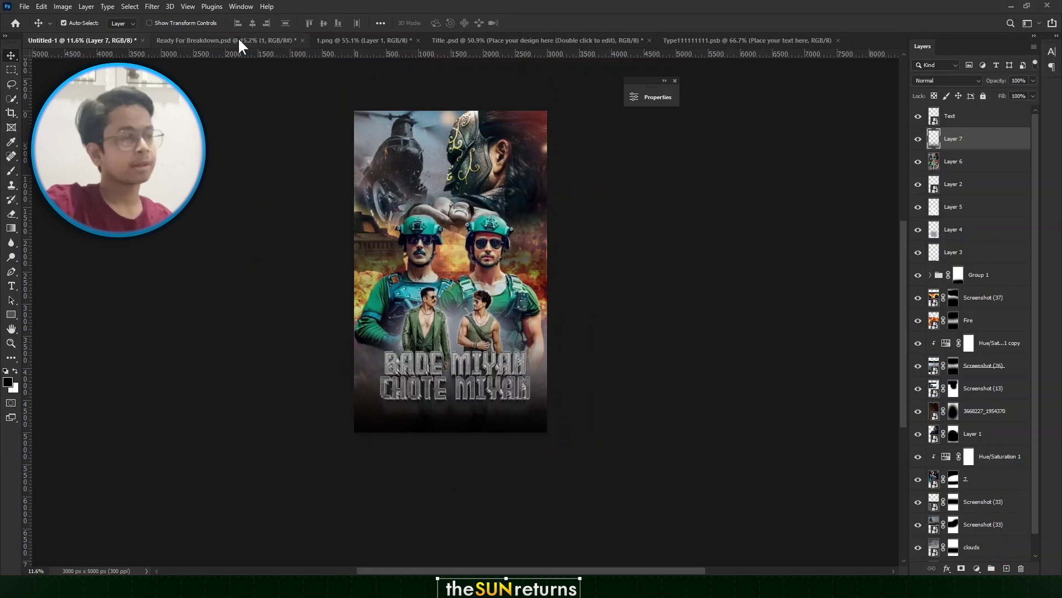
{"action": "scroll", "coordinate": [431, 360], "scroll_direction": "up", "scroll_amount": 2}
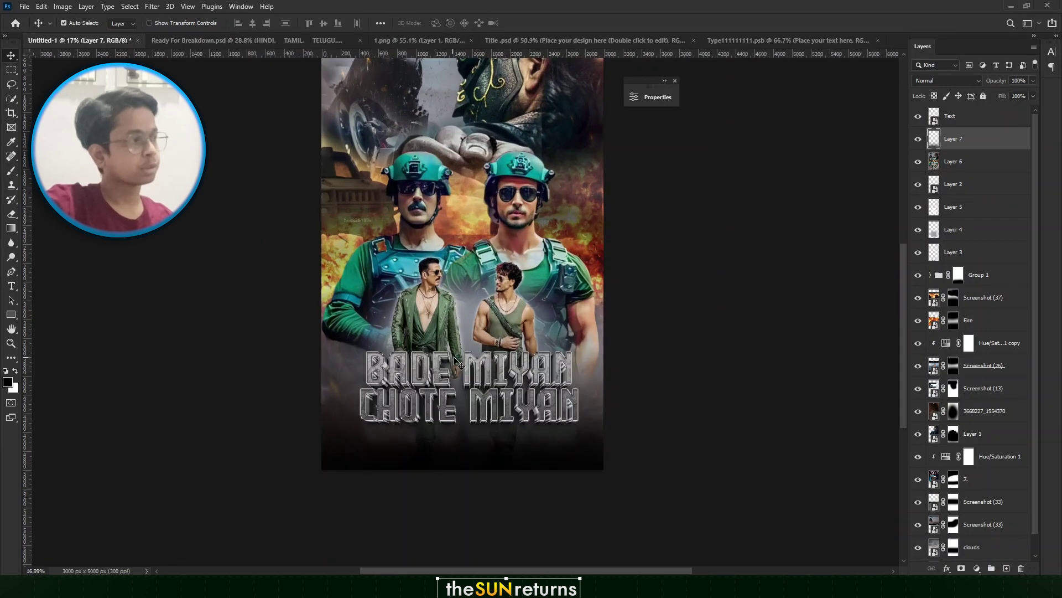
{"action": "scroll", "coordinate": [467, 446], "scroll_direction": "up", "scroll_amount": 2}
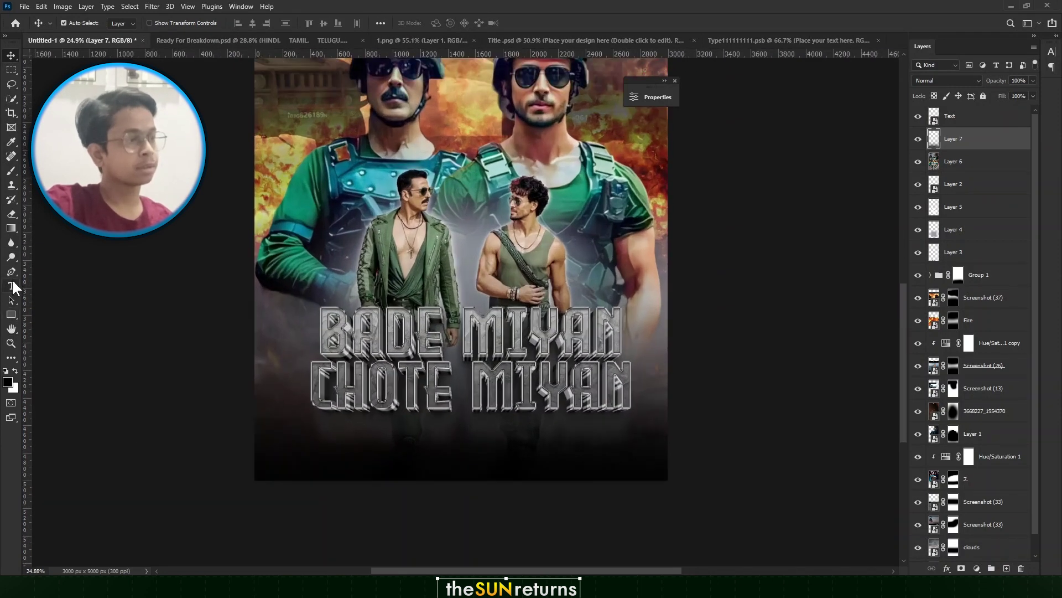
{"action": "left_click", "coordinate": [11, 285]}
{"action": "left_click", "coordinate": [360, 429]}
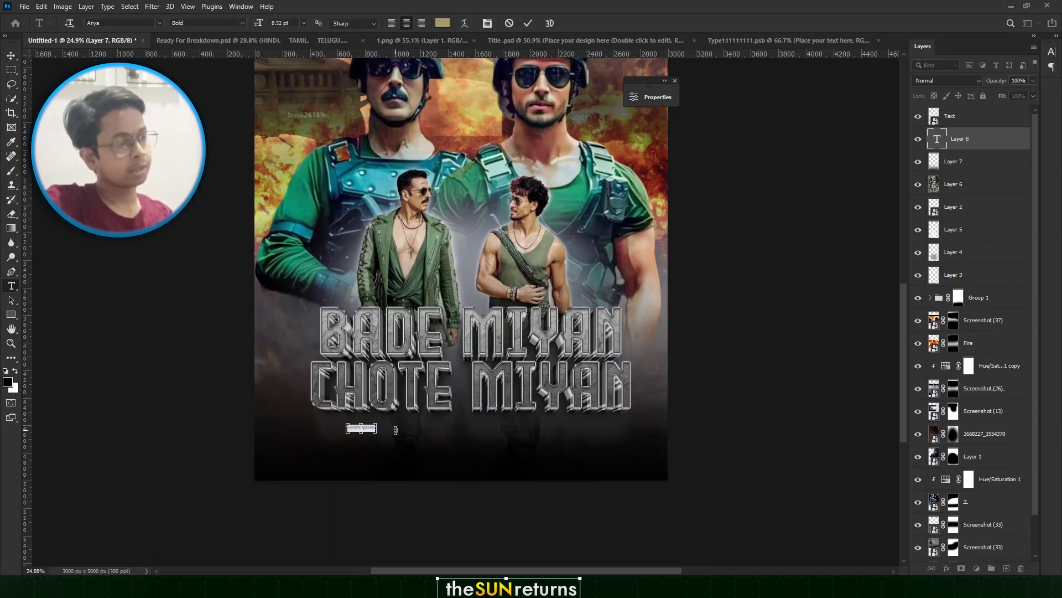
{"action": "type", "text": "HINDI TAMIL TELUGU MALAYALAM KANNADA"}
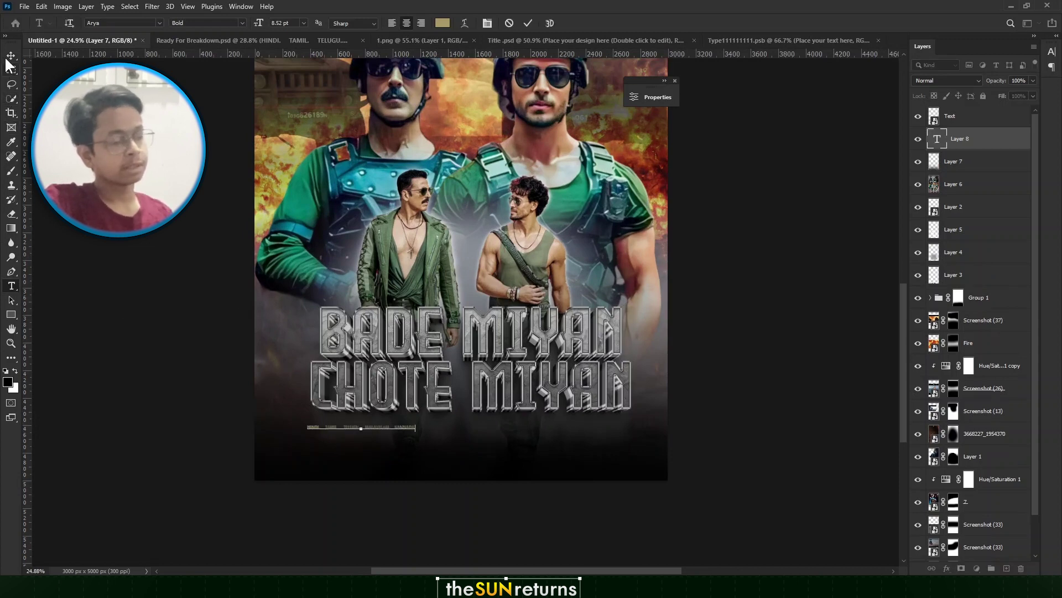
{"action": "key", "text": "ctrl+Return"}
Enlarge the language line to about 304% so it spans the title's width
{"action": "key", "text": "ctrl+t"}
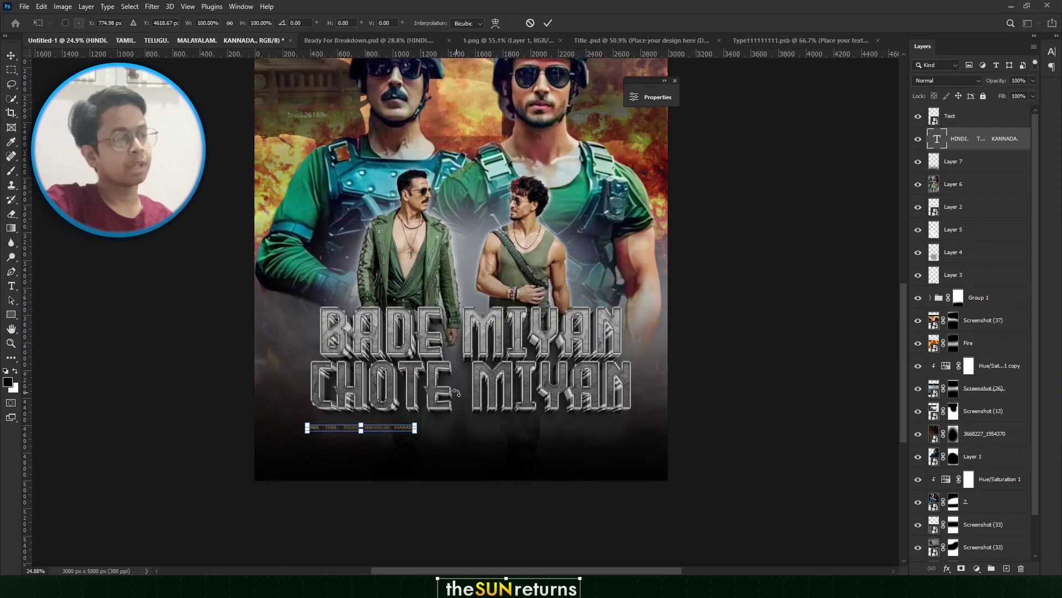
{"action": "left_click_drag", "start_coordinate": [419, 422], "coordinate": [664, 373]}
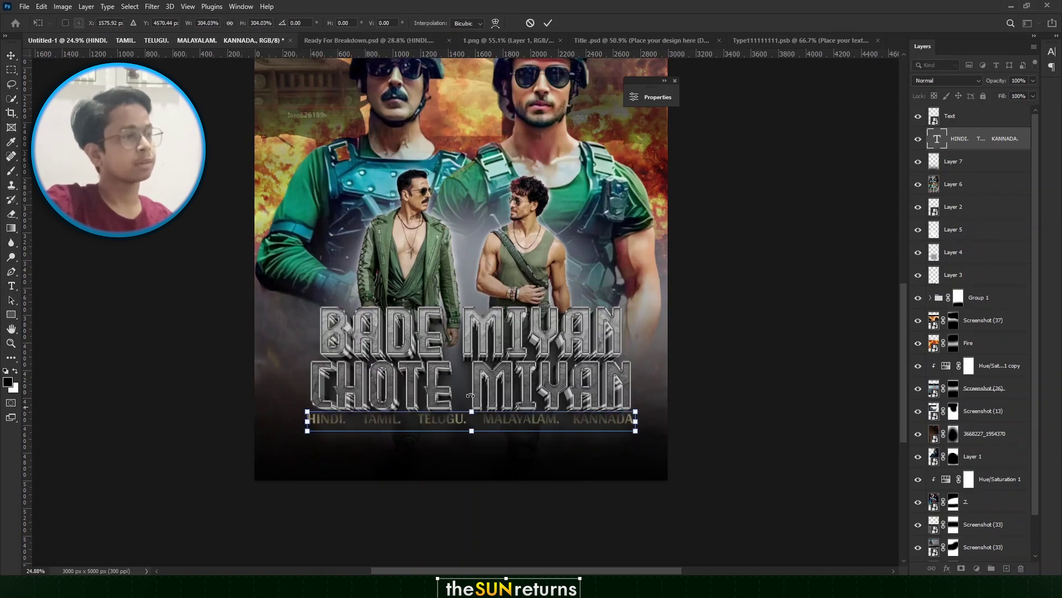
{"action": "left_click", "coordinate": [11, 62]}
Place the language text layer above the title layer and shift the line slightly down, clear of the title
{"action": "scroll", "coordinate": [574, 346], "scroll_direction": "up", "scroll_amount": 3}
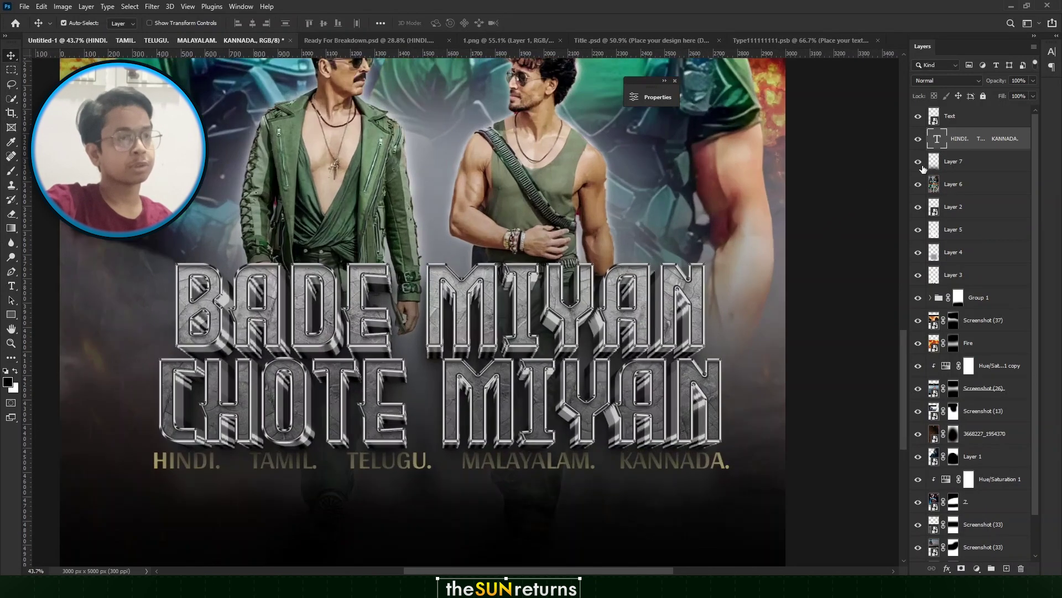
{"action": "left_click_drag", "start_coordinate": [957, 143], "coordinate": [959, 108]}
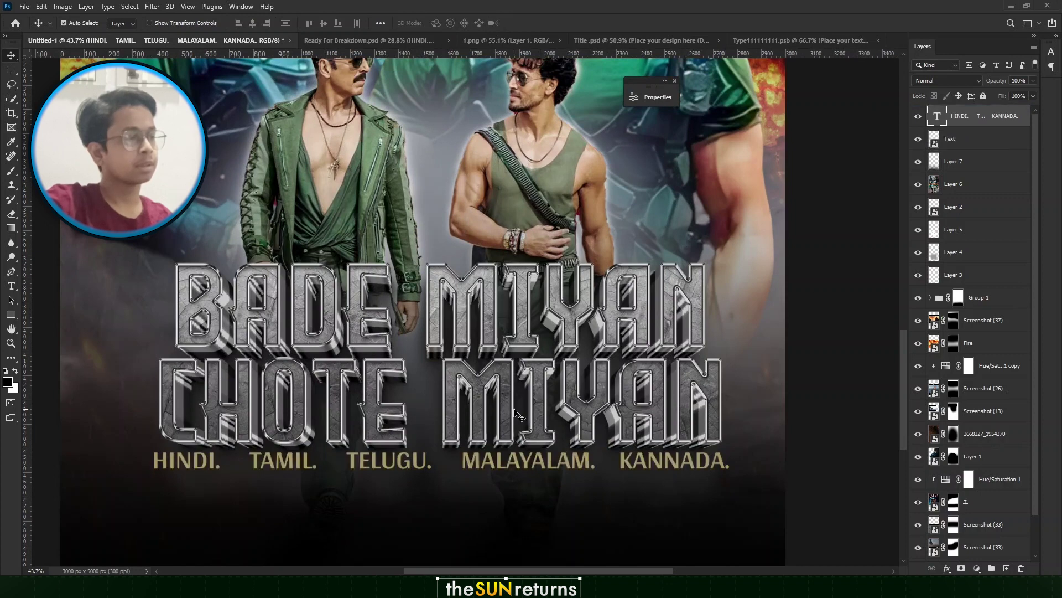
{"action": "left_click_drag", "start_coordinate": [465, 445], "coordinate": [475, 463]}
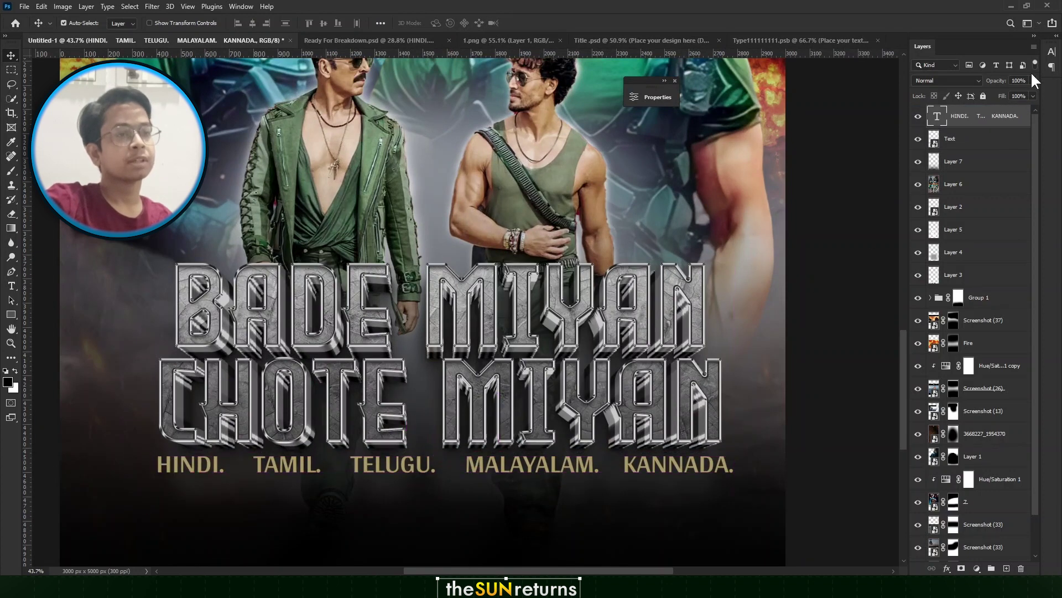
Check the language line's character settings and its text colour
{"action": "left_click", "coordinate": [1052, 52]}
{"action": "left_click", "coordinate": [991, 80]}
{"action": "left_click_drag", "start_coordinate": [965, 71], "coordinate": [878, 72]}
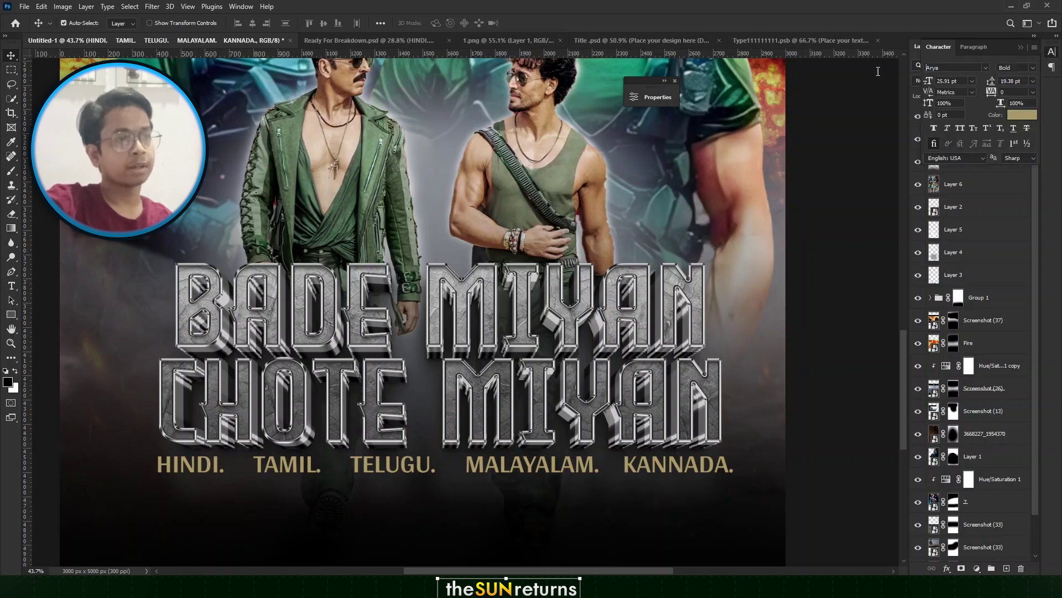
{"action": "left_click", "coordinate": [1022, 116]}
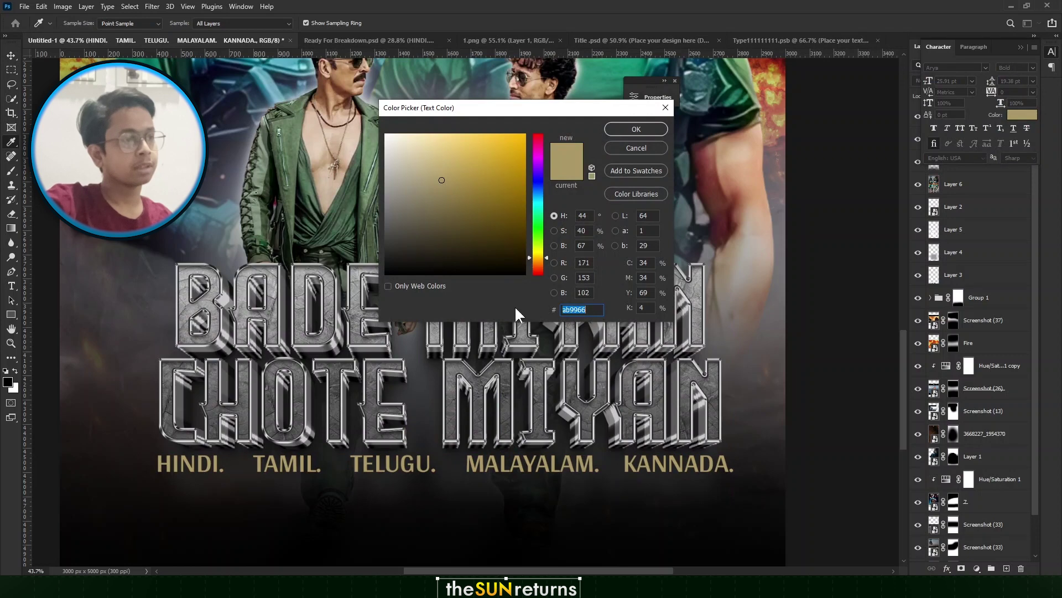
{"action": "left_click", "coordinate": [629, 135]}
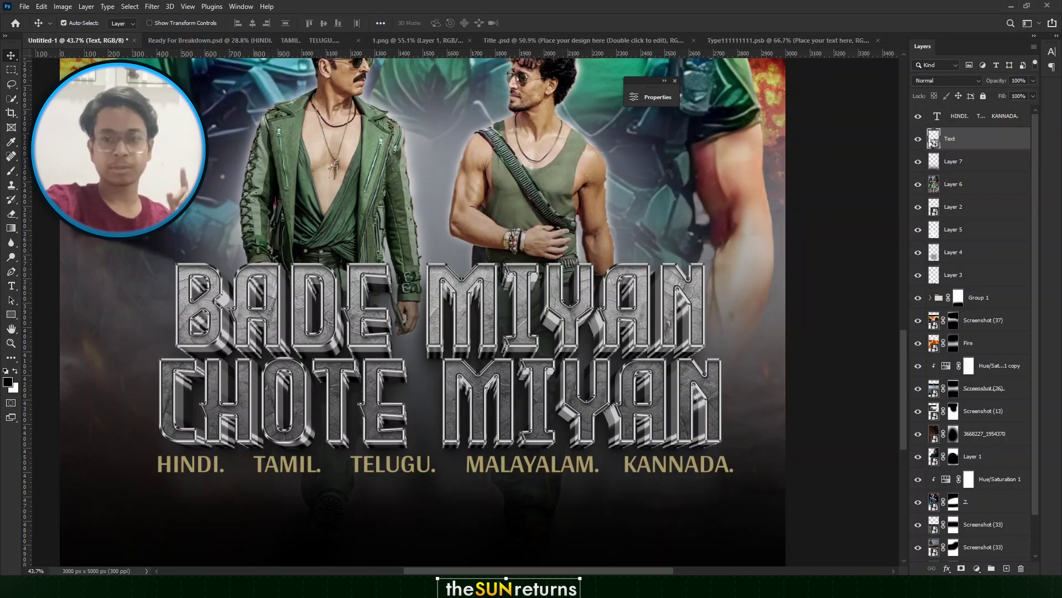
Open the Text smart object again along with the text document inside its Surface 1 copy layer
{"action": "double_click", "coordinate": [934, 138]}
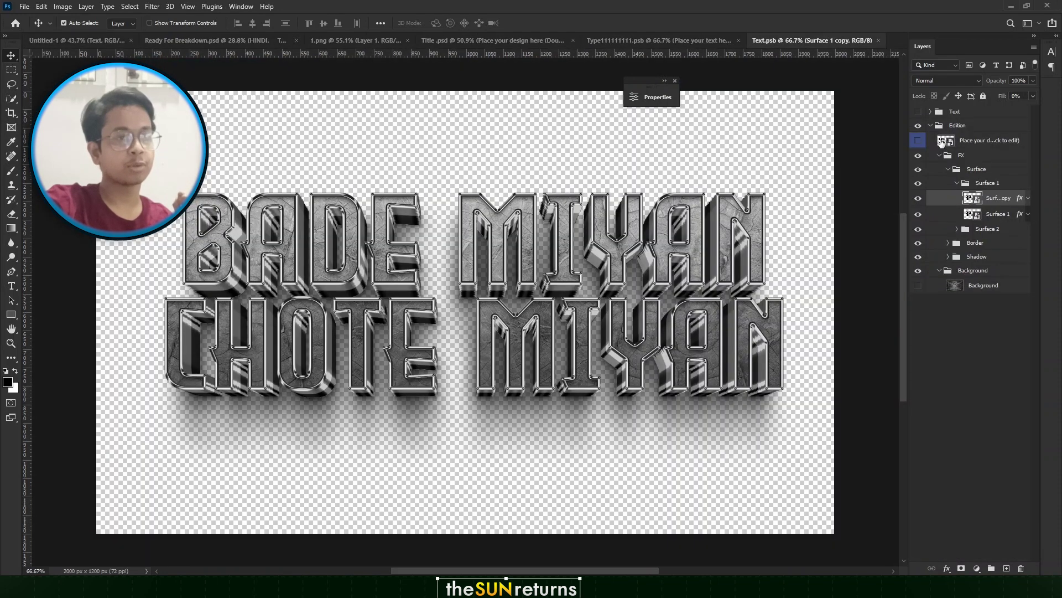
{"action": "double_click", "coordinate": [979, 202]}
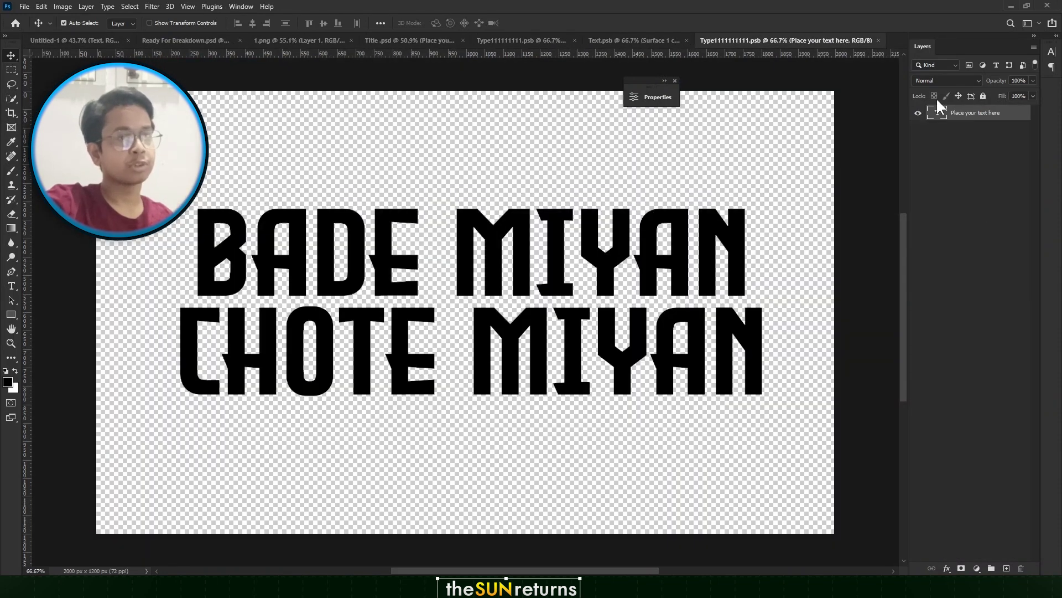
Check the title text's character settings and close the title's smart object documents
{"action": "left_click", "coordinate": [1051, 56]}
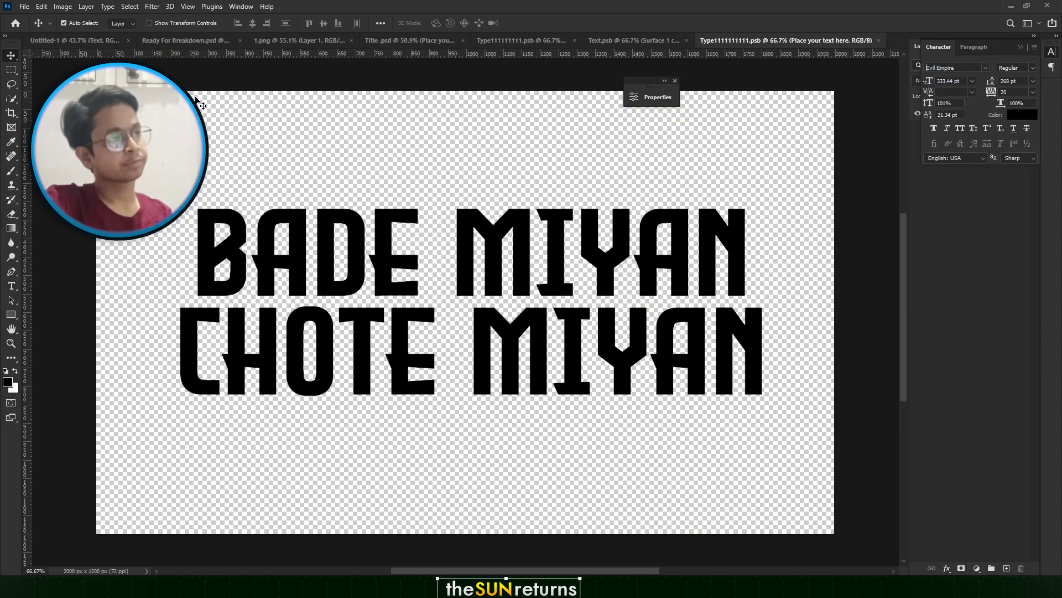
{"action": "key", "text": "ctrl+w"}
{"action": "key", "text": "ctrl+w"}
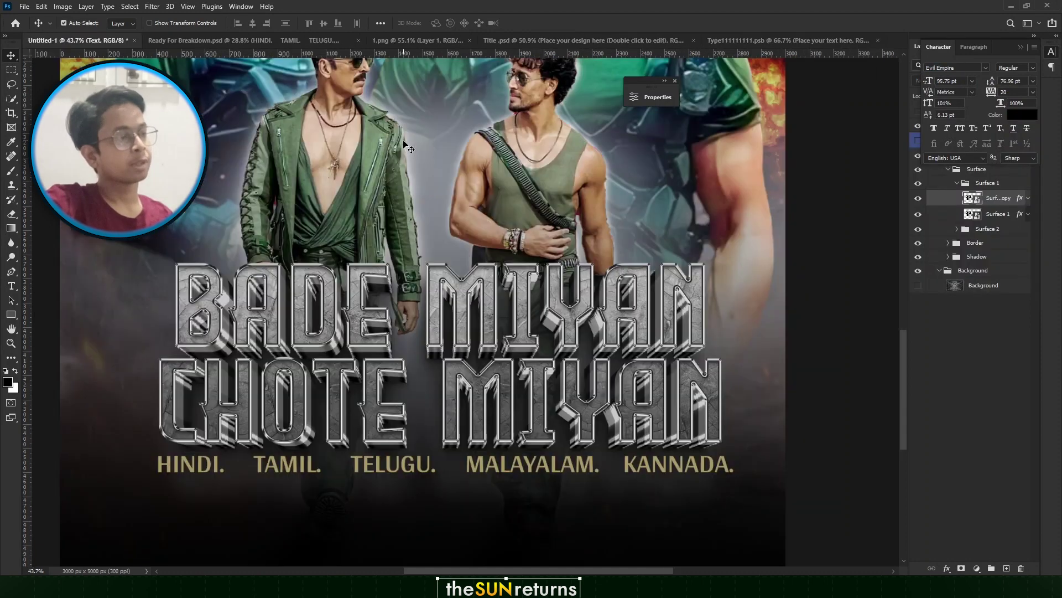
Duplicate the language line below itself and replace the copy's wording with the writer, director and producer credits
{"action": "scroll", "coordinate": [442, 334], "scroll_direction": "down", "scroll_amount": 3}
{"action": "scroll", "coordinate": [463, 358], "scroll_direction": "down", "scroll_amount": 3}
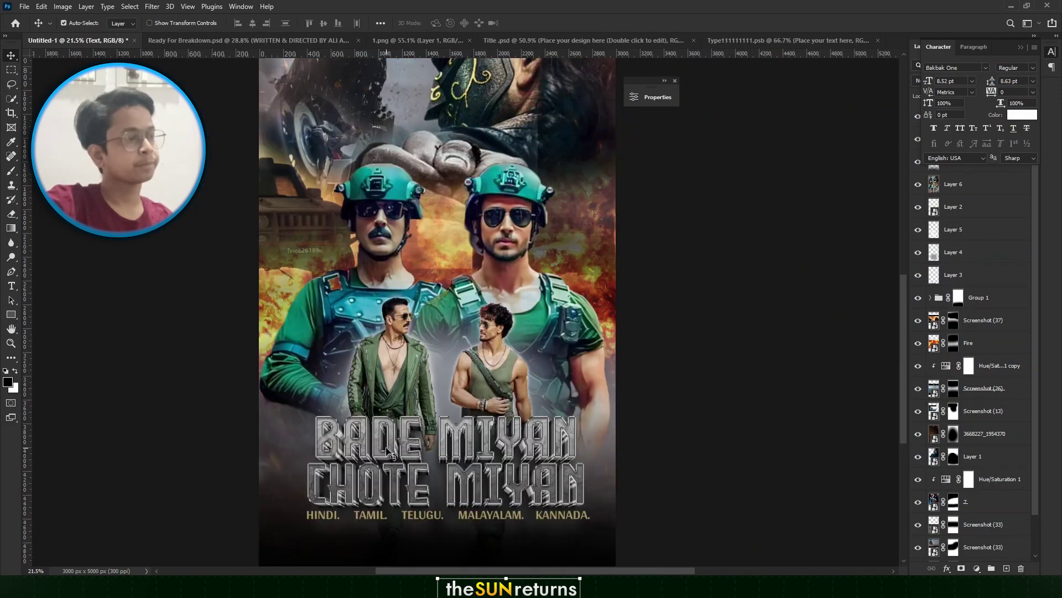
{"action": "left_click_drag", "start_coordinate": [391, 446], "coordinate": [397, 266]}
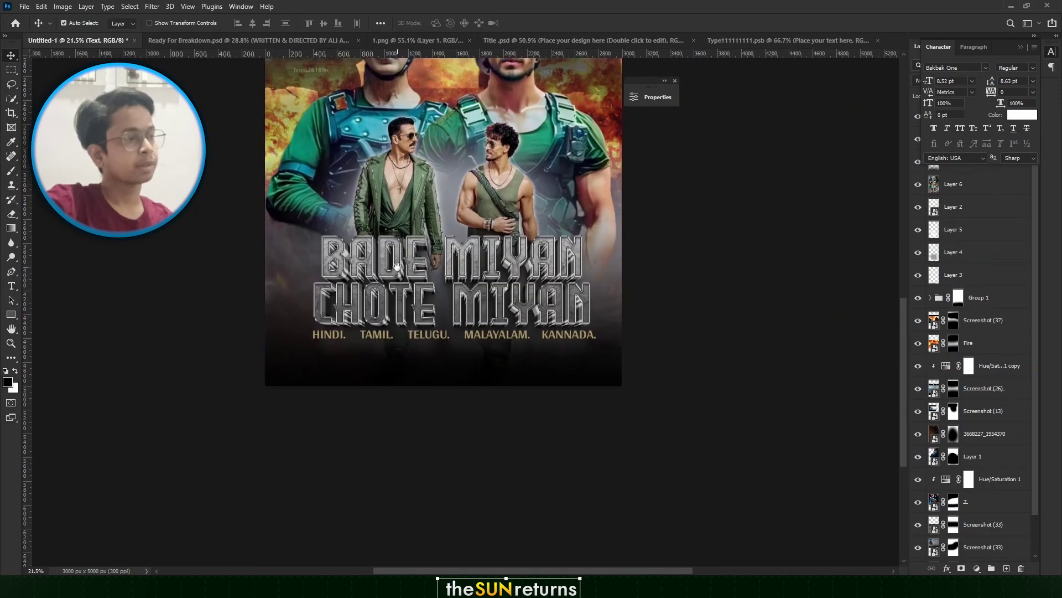
{"action": "left_click_drag", "start_coordinate": [411, 336], "coordinate": [410, 363], "text": "alt"}
{"action": "double_click", "coordinate": [411, 364]}
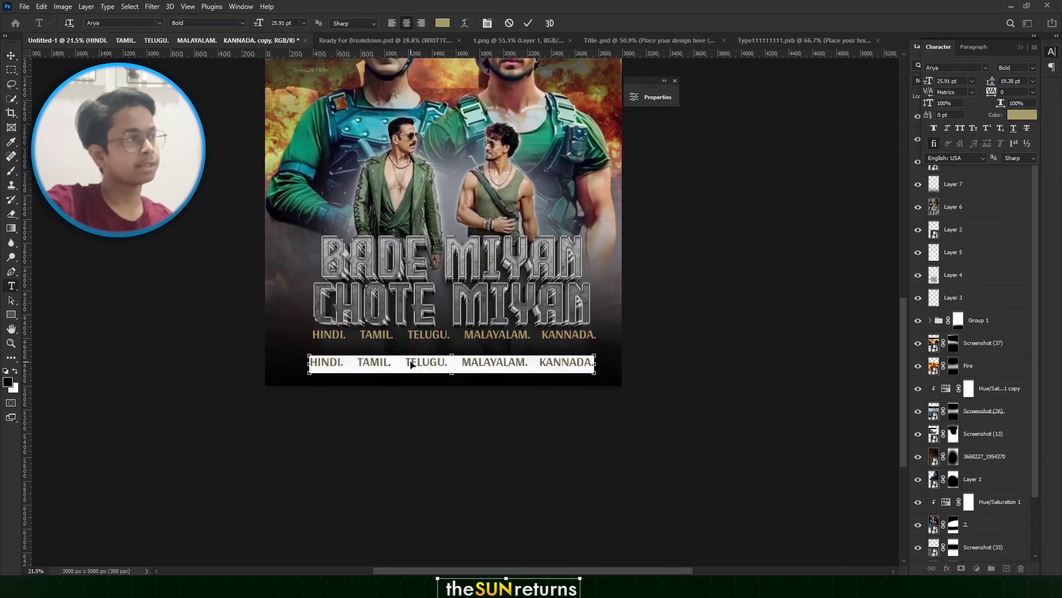
{"action": "key", "text": "ctrl+v"}
{"action": "left_click", "coordinate": [7, 60]}
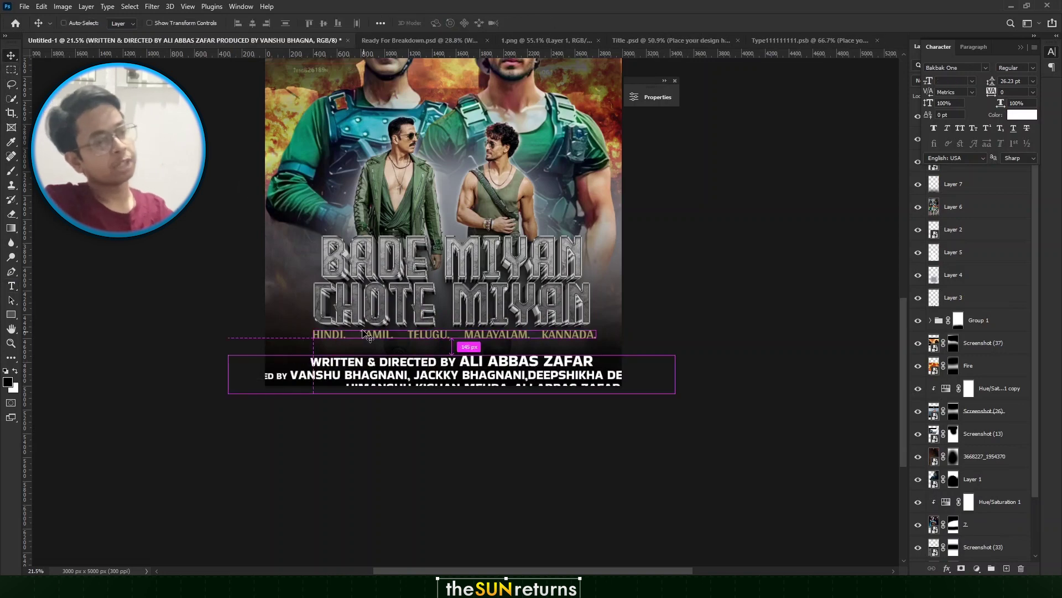
Scale the credits block down to roughly the title's width and place it directly beneath the language line
{"action": "key", "text": "ctrl+t"}
{"action": "left_click_drag", "start_coordinate": [670, 383], "coordinate": [591, 376], "text": "alt"}
{"action": "scroll", "coordinate": [490, 380], "scroll_direction": "up", "scroll_amount": 5}
{"action": "left_click_drag", "start_coordinate": [464, 373], "coordinate": [469, 341]}
{"action": "left_click", "coordinate": [11, 70]}
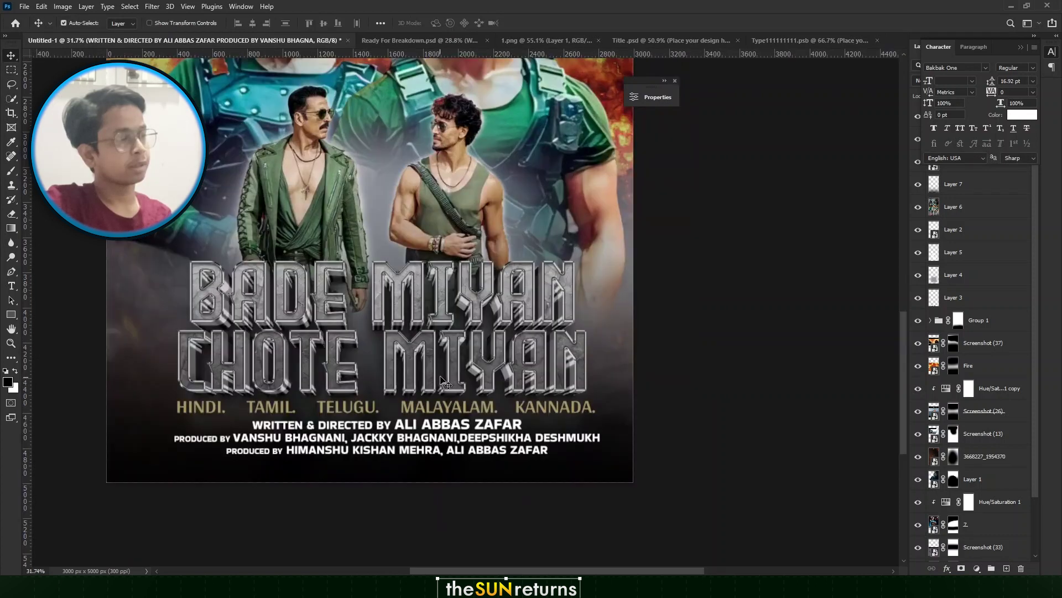
Nudge the title, language line and credits block slightly upward together
{"action": "scroll", "coordinate": [451, 390], "scroll_direction": "down", "scroll_amount": 1}
{"action": "left_click_drag", "start_coordinate": [469, 413], "coordinate": [473, 388]}
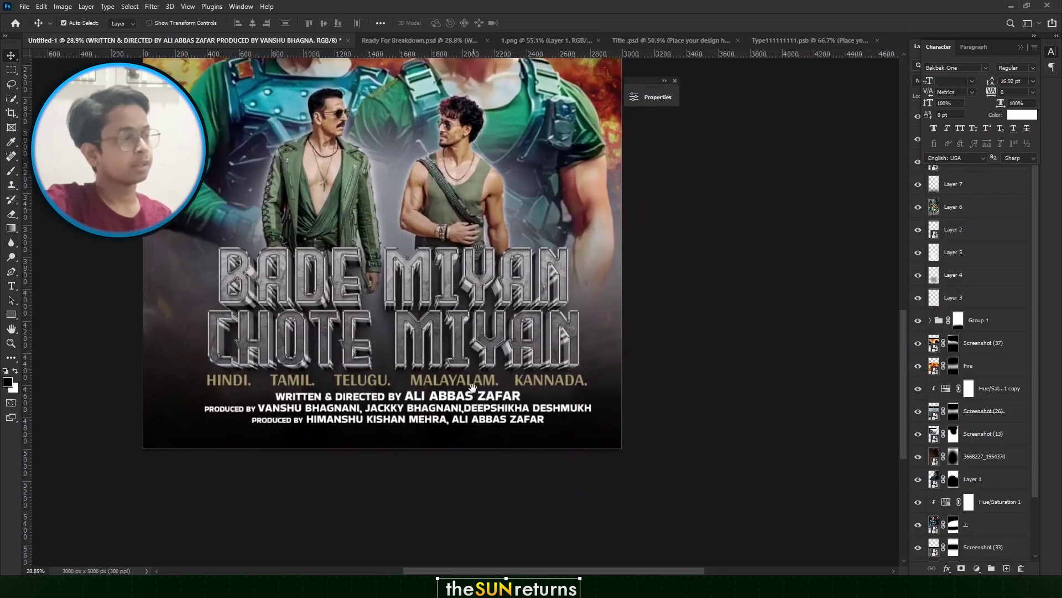
{"action": "left_click", "coordinate": [427, 381], "text": "shift"}
{"action": "left_click", "coordinate": [420, 343], "text": "shift"}
{"action": "key", "text": "shift+Up"}
{"action": "key", "text": "shift+Up"}
{"action": "key", "text": "shift+Up"}
{"action": "key", "text": "shift+Up"}
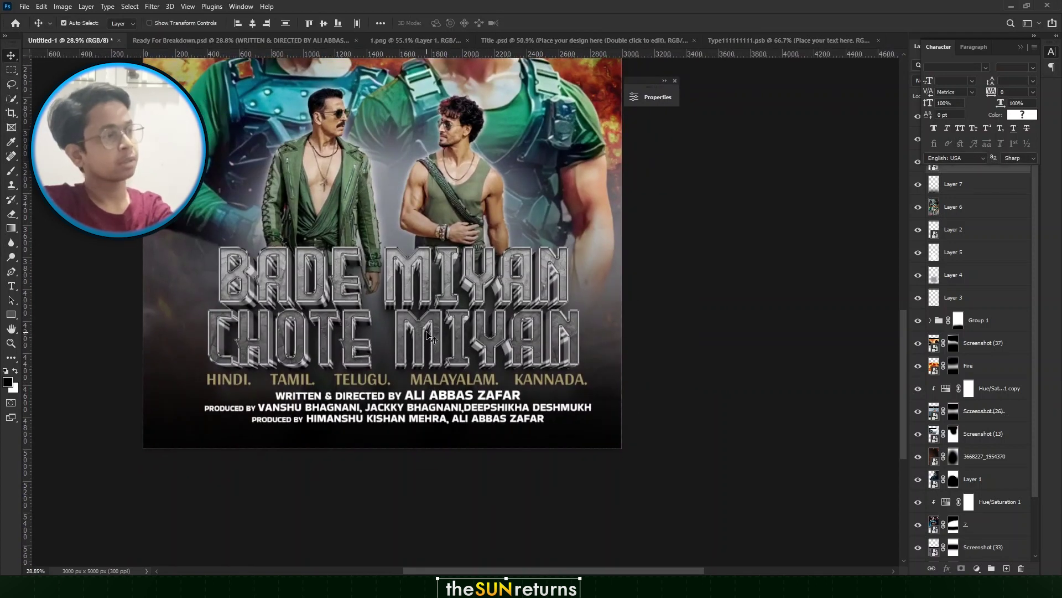
Add the release-date line "THIS EID APRIL 2024" from a copy of the credits, enlarge it to about 176% and place it below them
{"action": "left_click_drag", "start_coordinate": [431, 336], "coordinate": [426, 330]}
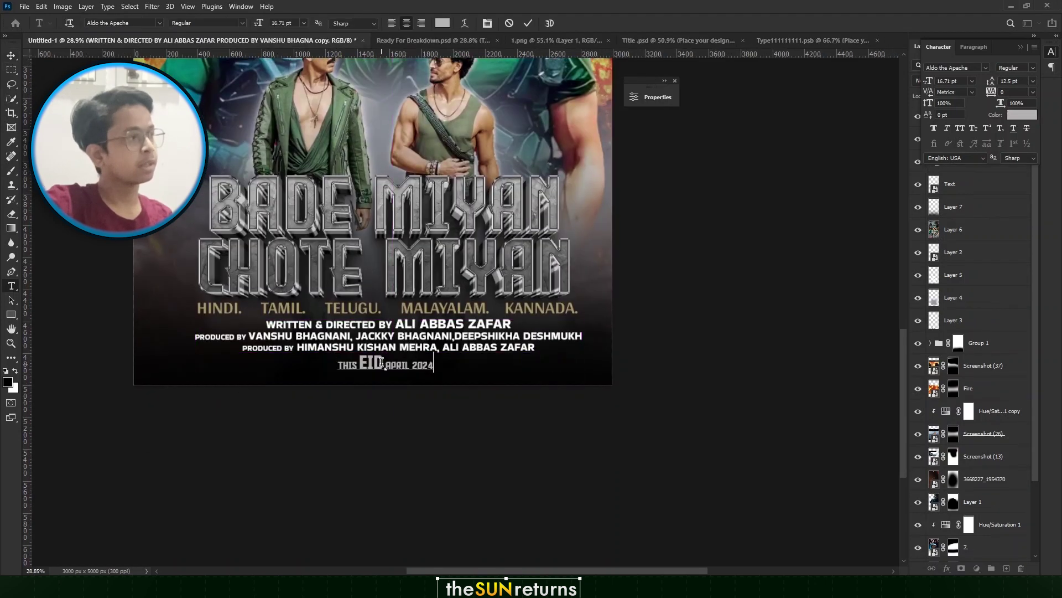
{"action": "key", "text": "ctrl+t"}
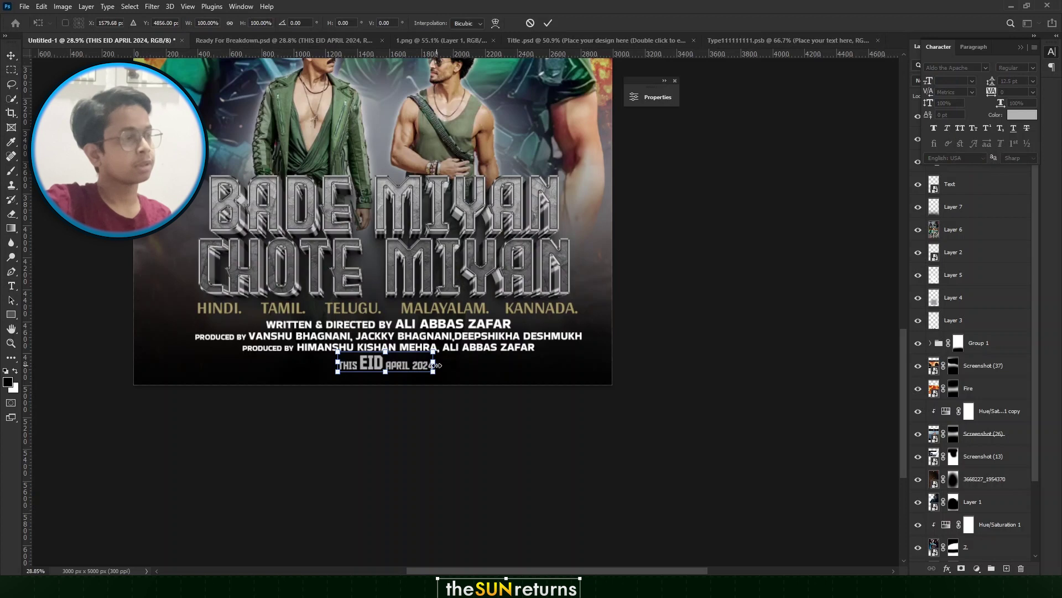
{"action": "left_click_drag", "start_coordinate": [437, 366], "coordinate": [476, 365]}
{"action": "scroll", "coordinate": [409, 348], "scroll_direction": "up", "scroll_amount": 3}
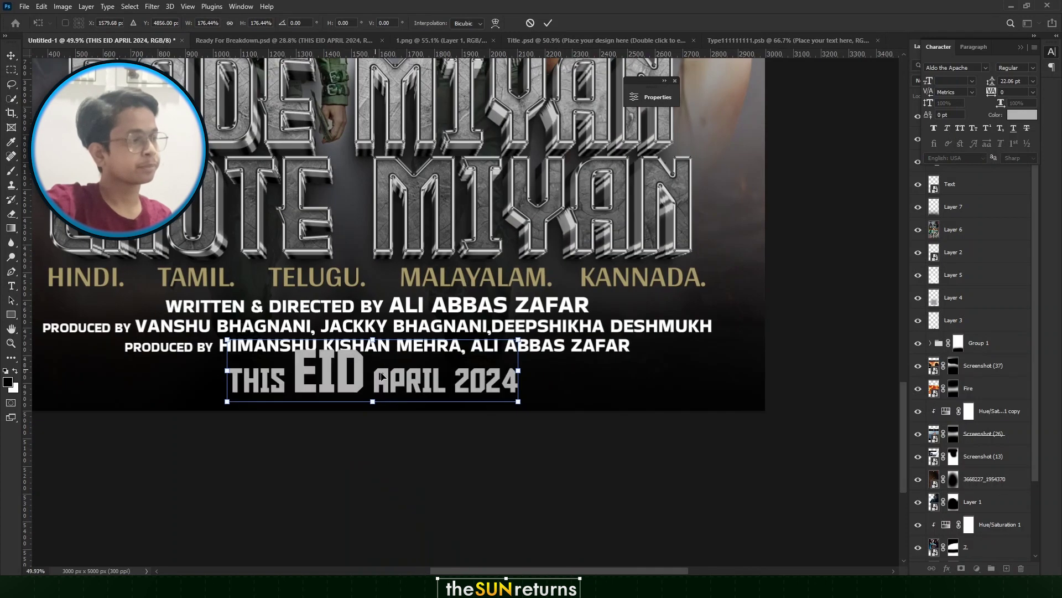
{"action": "left_click_drag", "start_coordinate": [381, 376], "coordinate": [393, 379]}
{"action": "key", "text": "Return"}
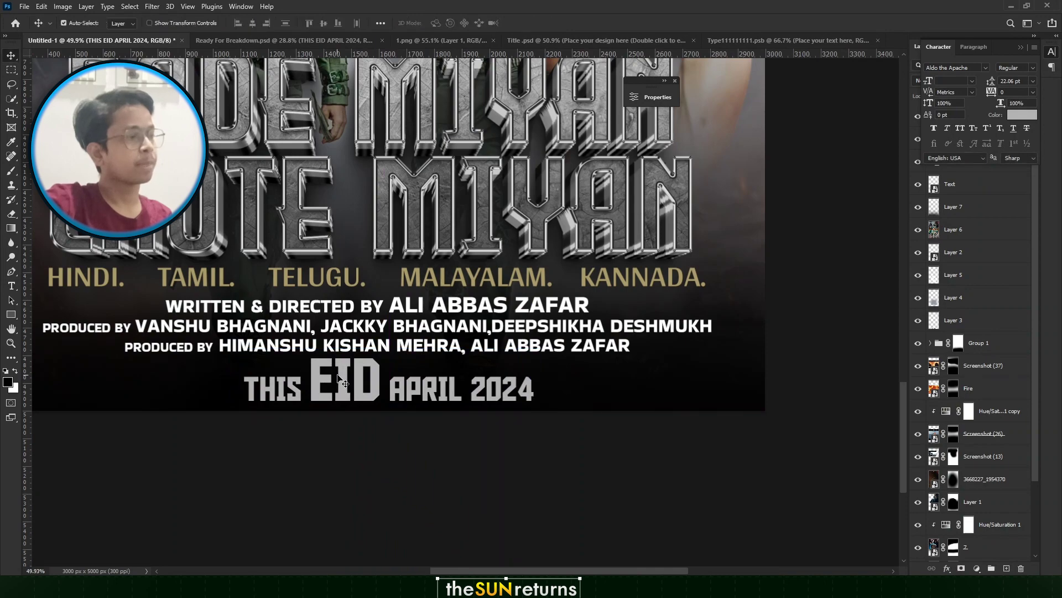
Check the font used for the writer, director and producer credits
{"action": "scroll", "coordinate": [340, 380], "scroll_direction": "down", "scroll_amount": 3}
{"action": "scroll", "coordinate": [442, 347], "scroll_direction": "up", "scroll_amount": 3}
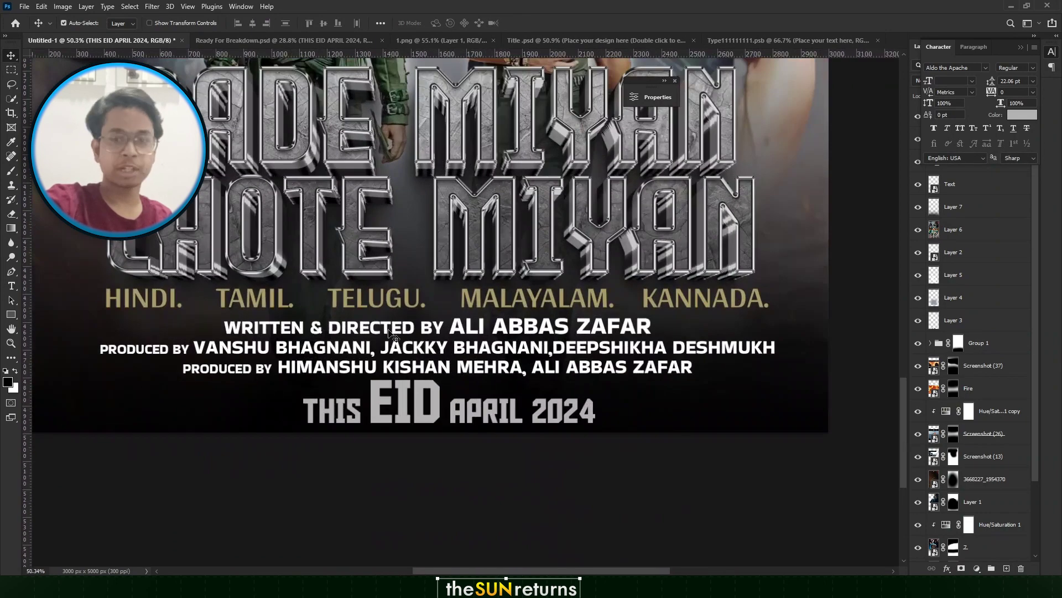
{"action": "scroll", "coordinate": [396, 326], "scroll_direction": "up", "scroll_amount": 3}
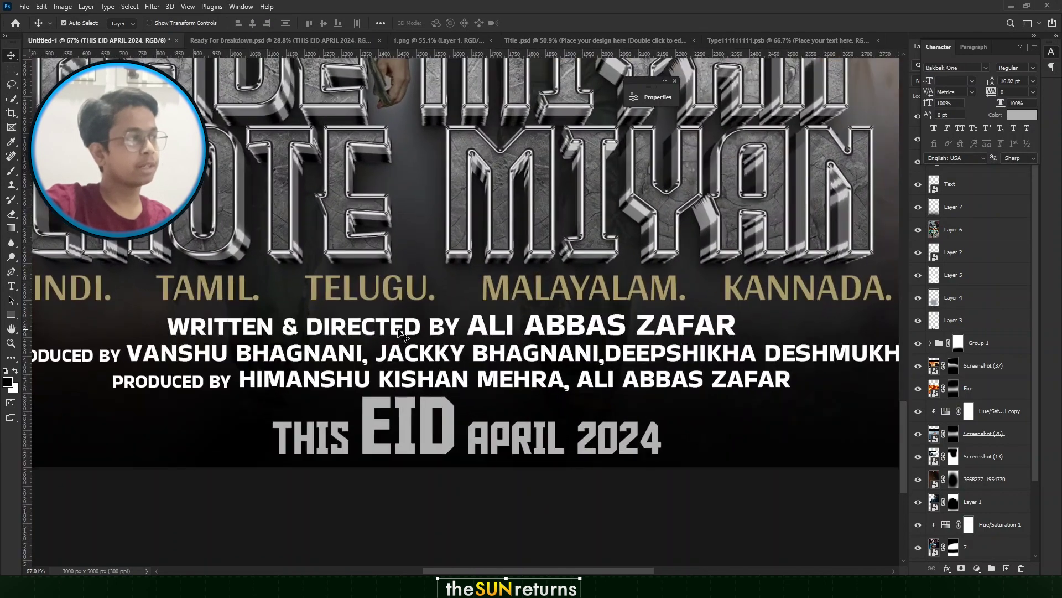
{"action": "double_click", "coordinate": [394, 327]}
{"action": "key", "text": "Escape"}
{"action": "scroll", "coordinate": [410, 286], "scroll_direction": "down", "scroll_amount": 2}
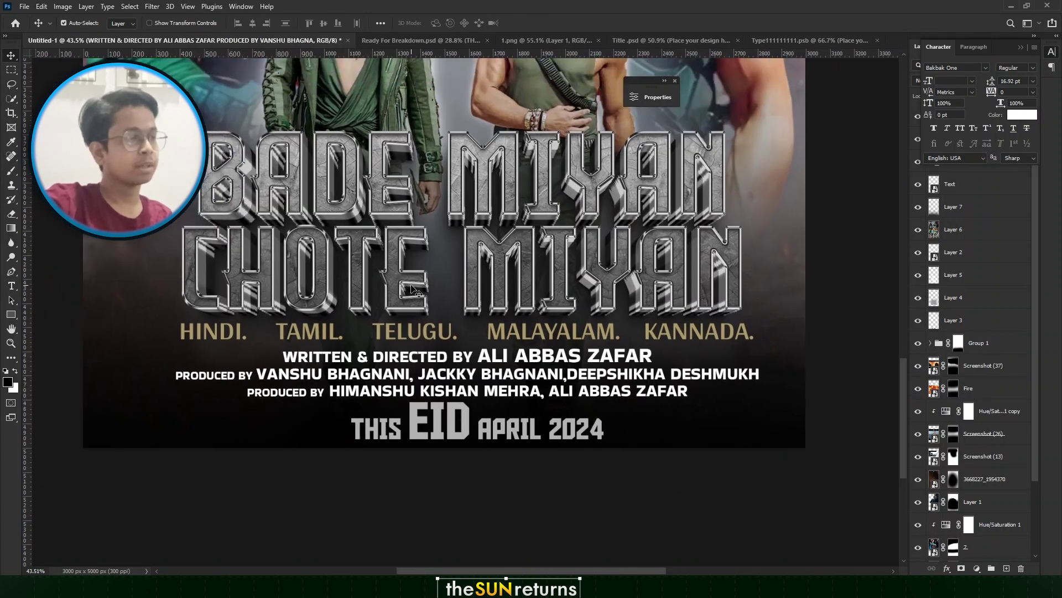
{"action": "scroll", "coordinate": [449, 357], "scroll_direction": "up", "scroll_amount": 2}
{"action": "double_click", "coordinate": [449, 357]}
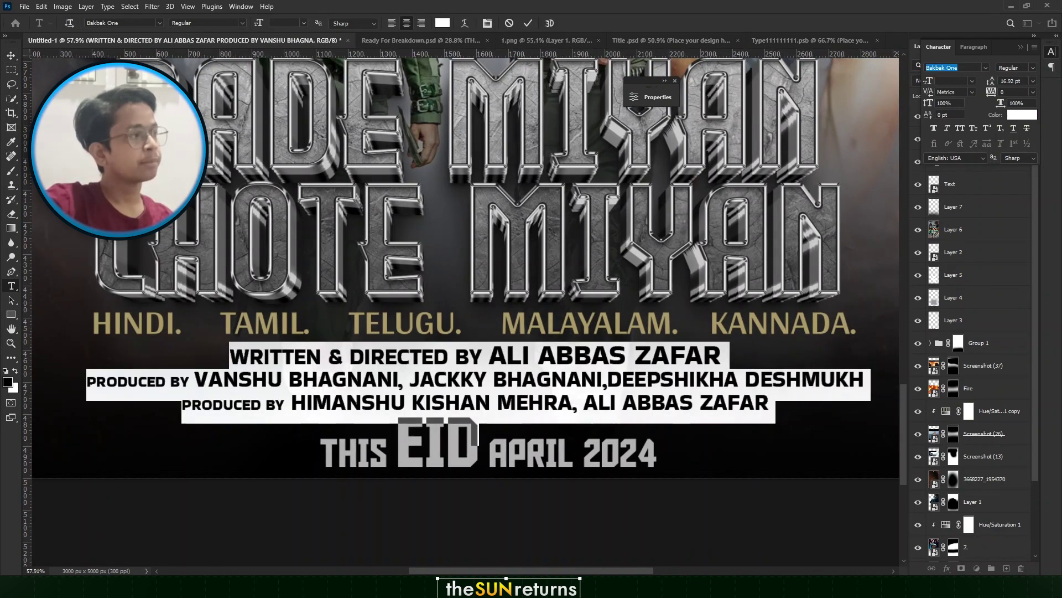
{"action": "left_click", "coordinate": [11, 55]}
Check the font used for the release-date line
{"action": "left_click", "coordinate": [490, 449]}
{"action": "double_click", "coordinate": [490, 449]}
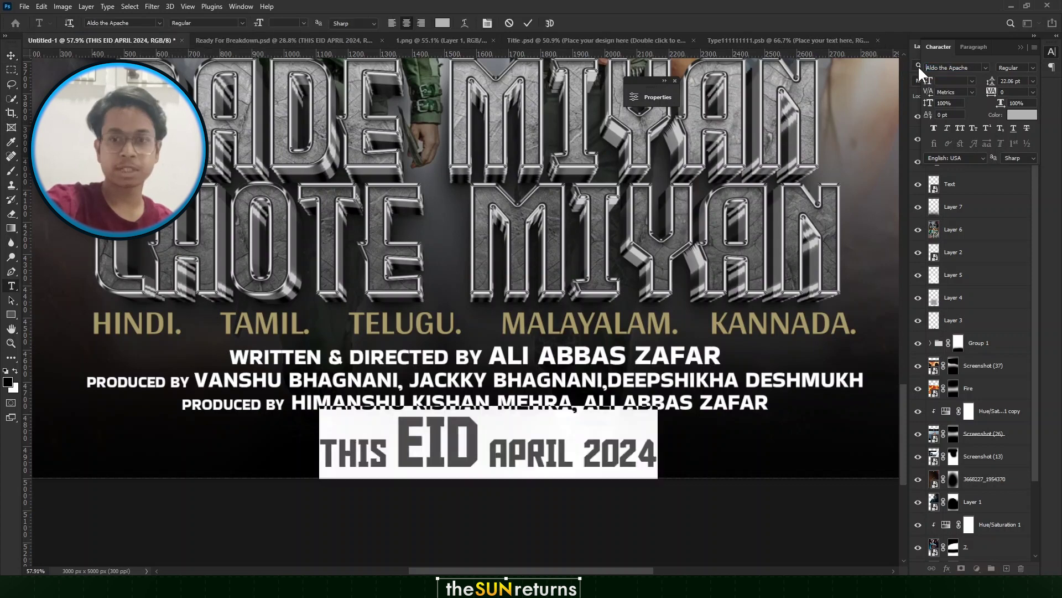
{"action": "left_click", "coordinate": [970, 67]}
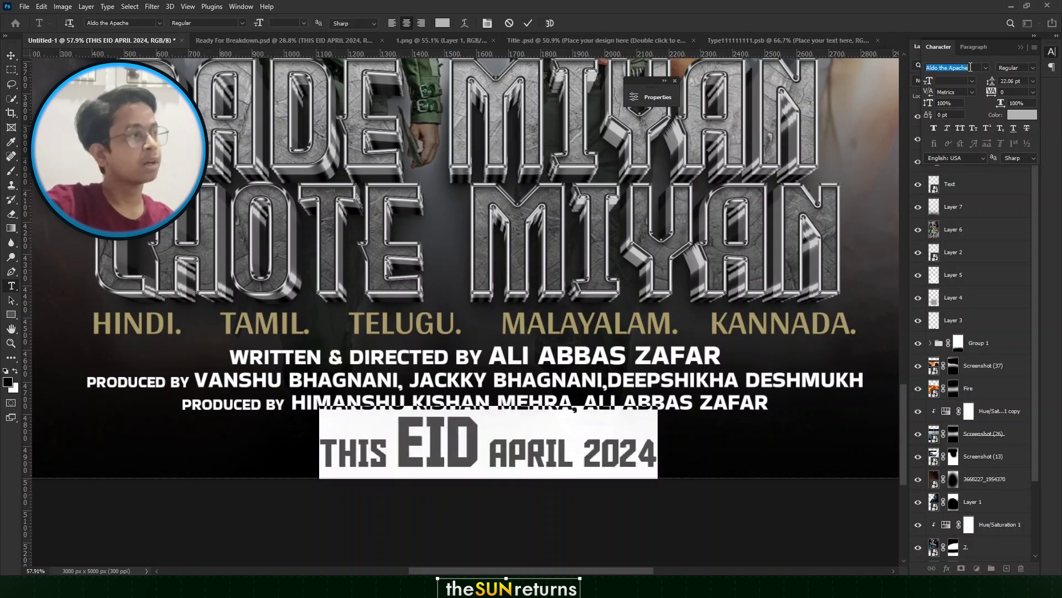
{"action": "left_click", "coordinate": [12, 58]}
Set the whole release-date line to a uniform font size of 16 pt
{"action": "scroll", "coordinate": [412, 460], "scroll_direction": "up", "scroll_amount": 5}
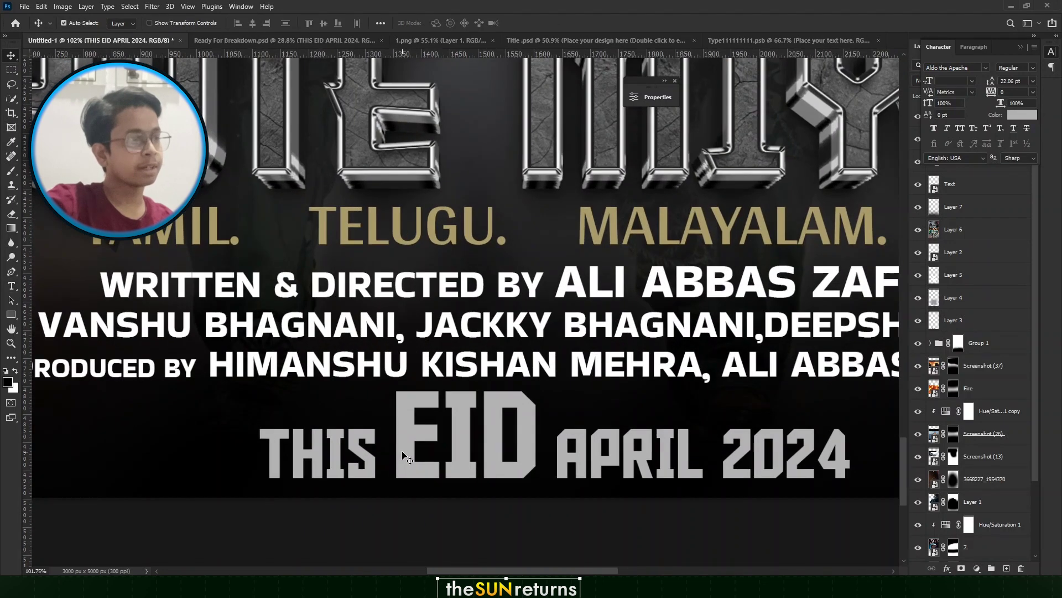
{"action": "double_click", "coordinate": [412, 460]}
{"action": "left_click_drag", "start_coordinate": [395, 440], "coordinate": [537, 440]}
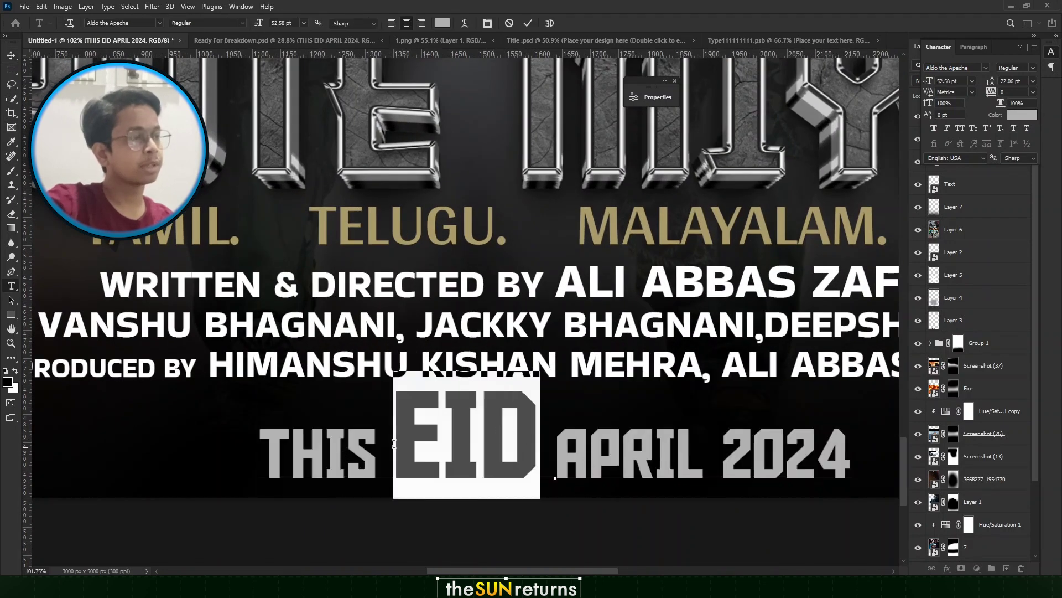
{"action": "left_click_drag", "start_coordinate": [260, 451], "coordinate": [854, 459]}
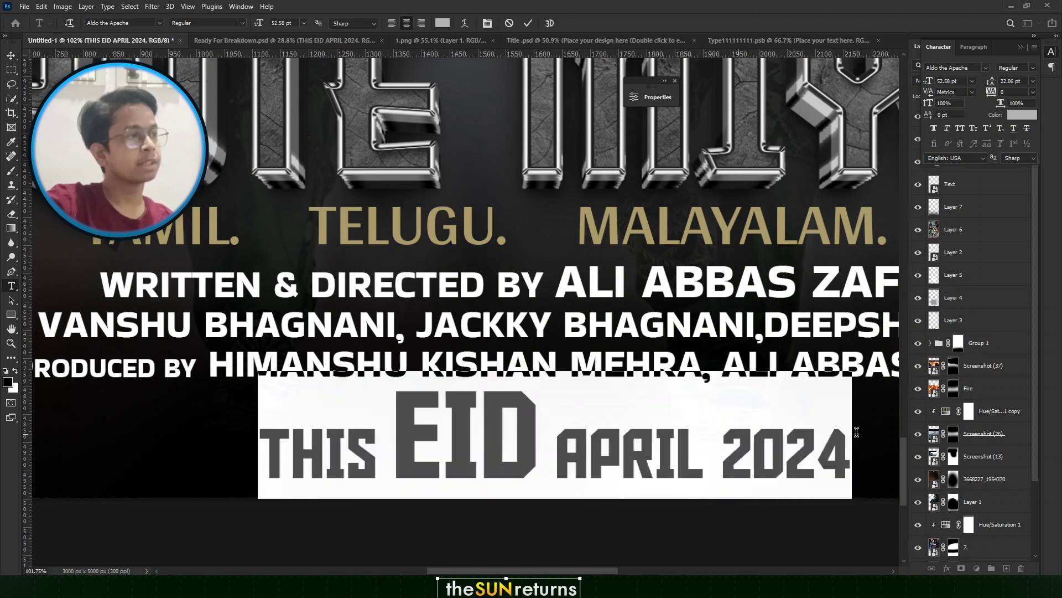
{"action": "left_click", "coordinate": [303, 23]}
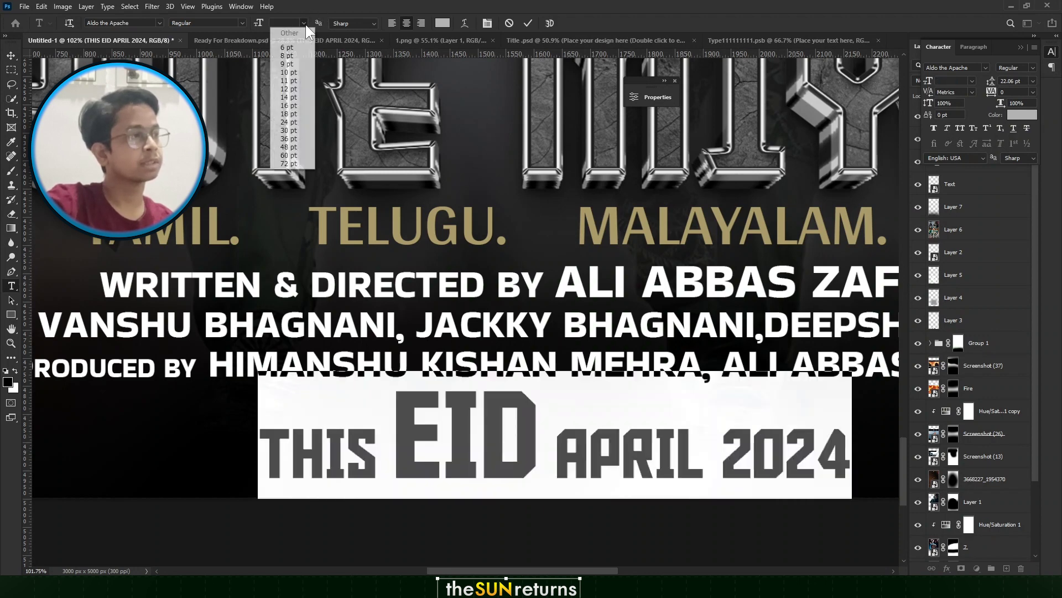
{"action": "left_click", "coordinate": [303, 105]}
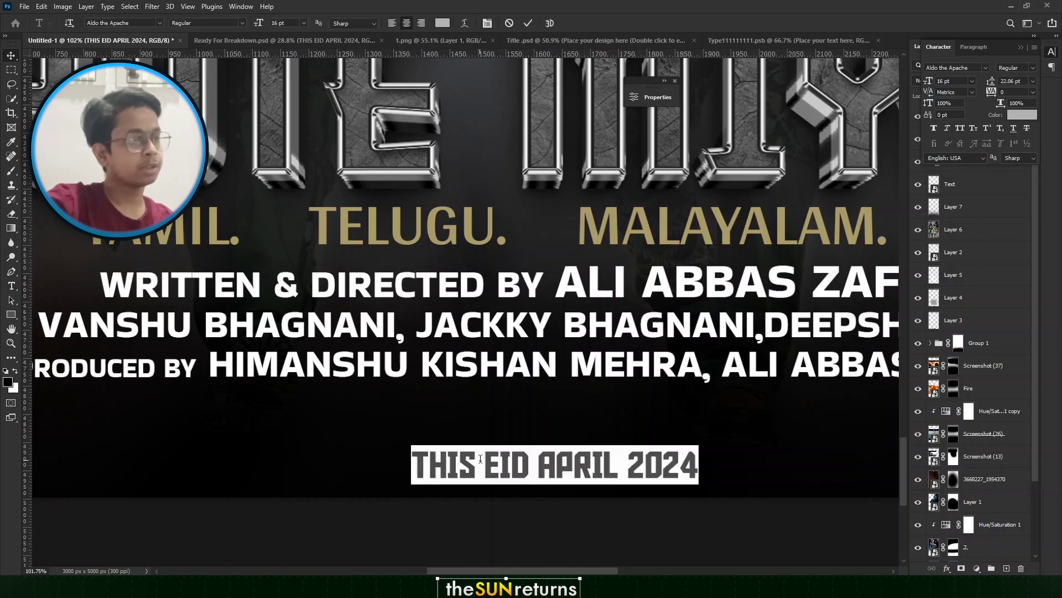
Raise the letters "EI" of EID in the release-date line to 30 pt
{"action": "left_click_drag", "start_coordinate": [486, 464], "coordinate": [513, 462]}
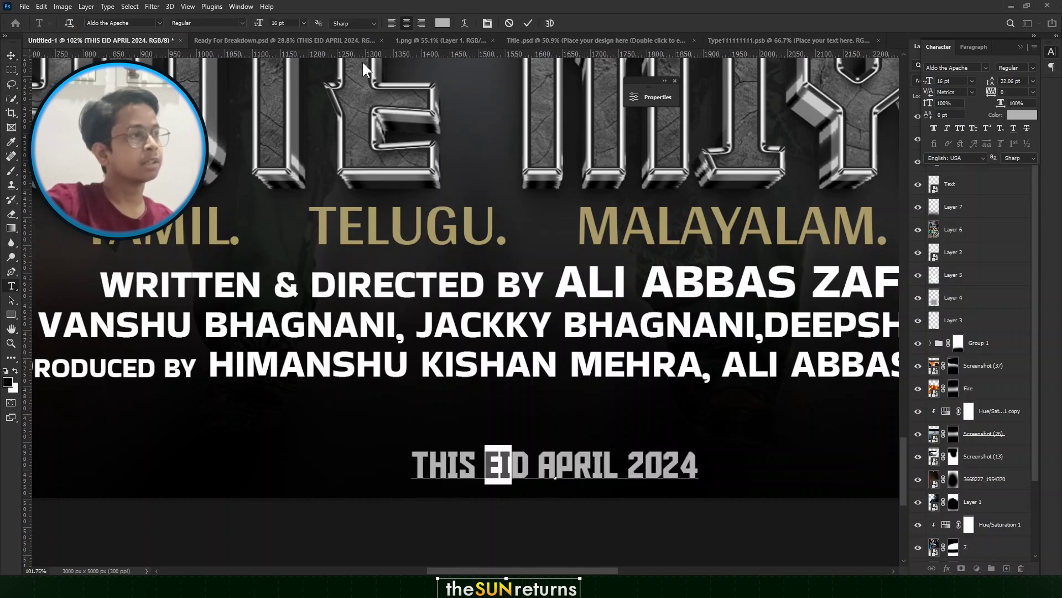
{"action": "left_click", "coordinate": [290, 23]}
{"action": "key", "text": "Up"}
{"action": "key", "text": "Up"}
{"action": "key", "text": "Up"}
{"action": "key", "text": "Up"}
{"action": "key", "text": "Up"}
{"action": "key", "text": "Up"}
{"action": "key", "text": "Up"}
{"action": "key", "text": "Up"}
{"action": "key", "text": "Up"}
{"action": "key", "text": "Up"}
{"action": "key", "text": "Up"}
{"action": "key", "text": "Up"}
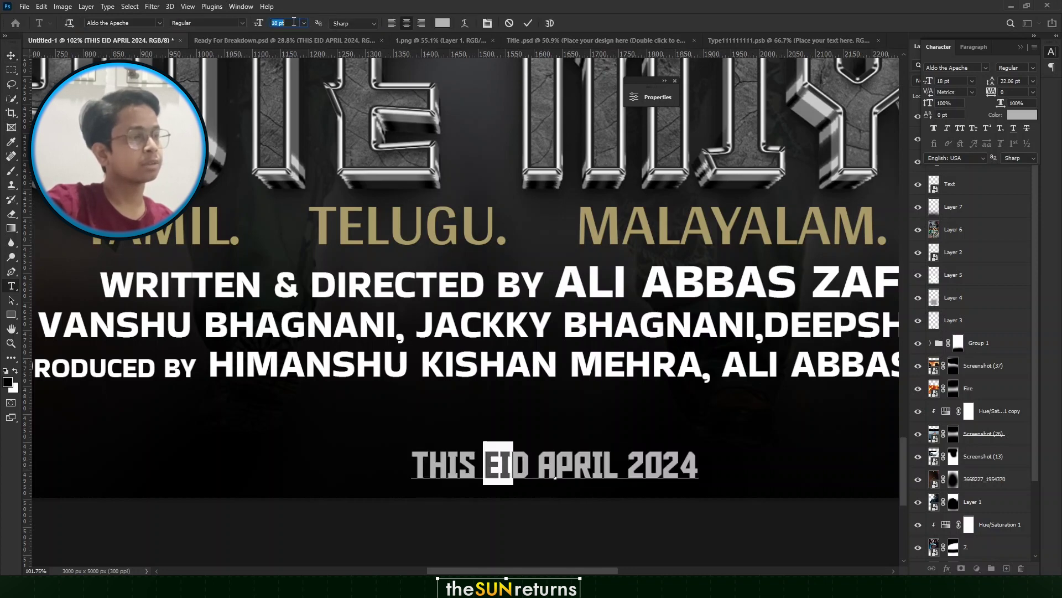
{"action": "key", "text": "Up"}
{"action": "key", "text": "Up"}
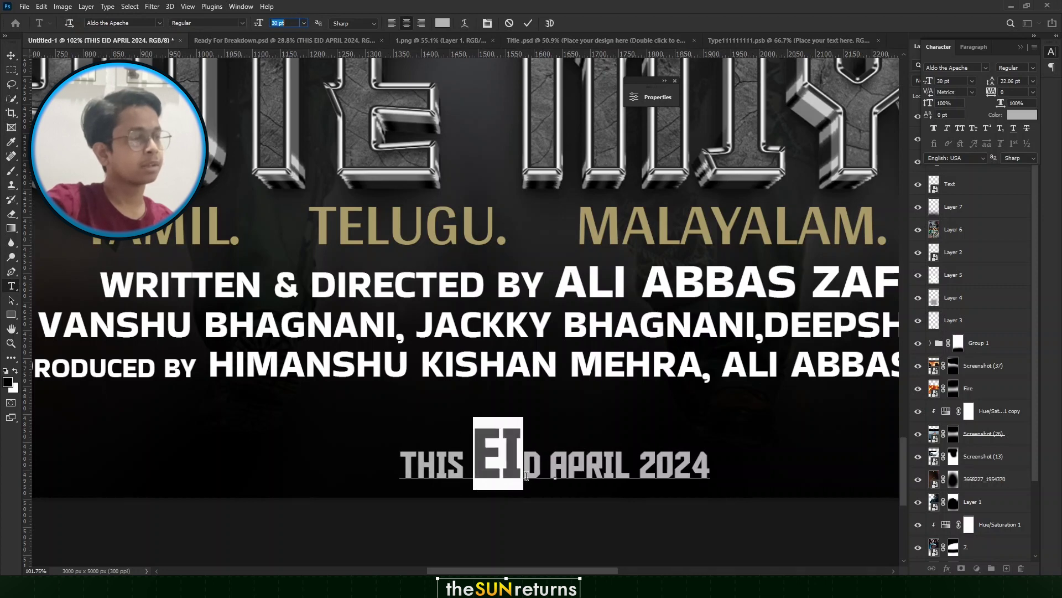
Enlarge the letter "D" of EID to 30 pt as well and finish editing the release-date line
{"action": "left_click_drag", "start_coordinate": [543, 471], "coordinate": [523, 470]}
{"action": "key", "text": "ctrl+shift+period"}
{"action": "key", "text": "ctrl+shift+period"}
{"action": "key", "text": "ctrl+shift+period"}
{"action": "key", "text": "ctrl+shift+period"}
{"action": "key", "text": "ctrl+shift+period"}
{"action": "key", "text": "ctrl+shift+period"}
{"action": "key", "text": "ctrl+shift+period"}
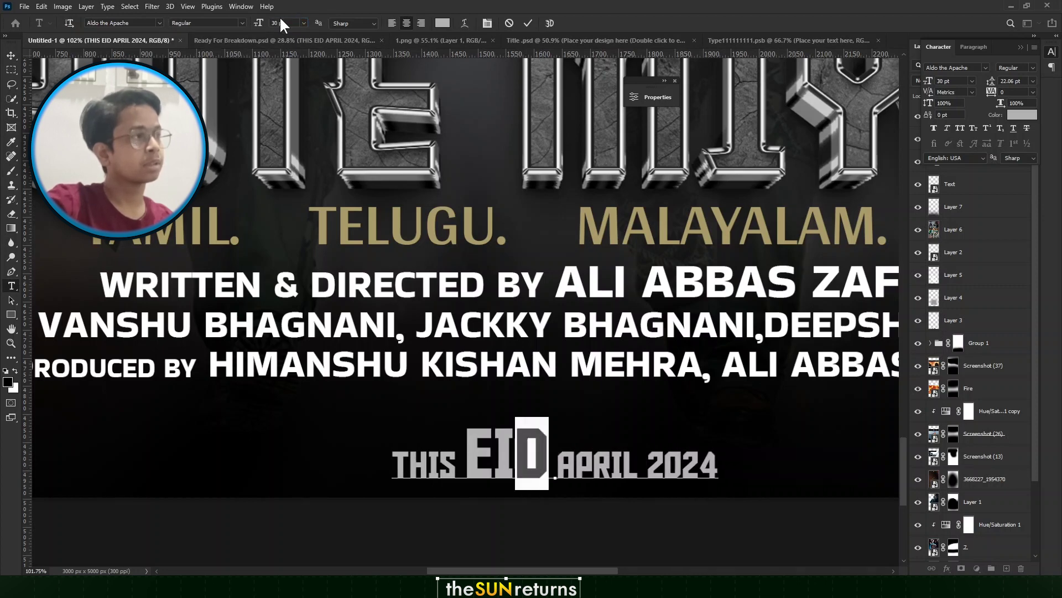
{"action": "left_click", "coordinate": [11, 56]}
{"action": "scroll", "coordinate": [532, 389], "scroll_direction": "down", "scroll_amount": 5}
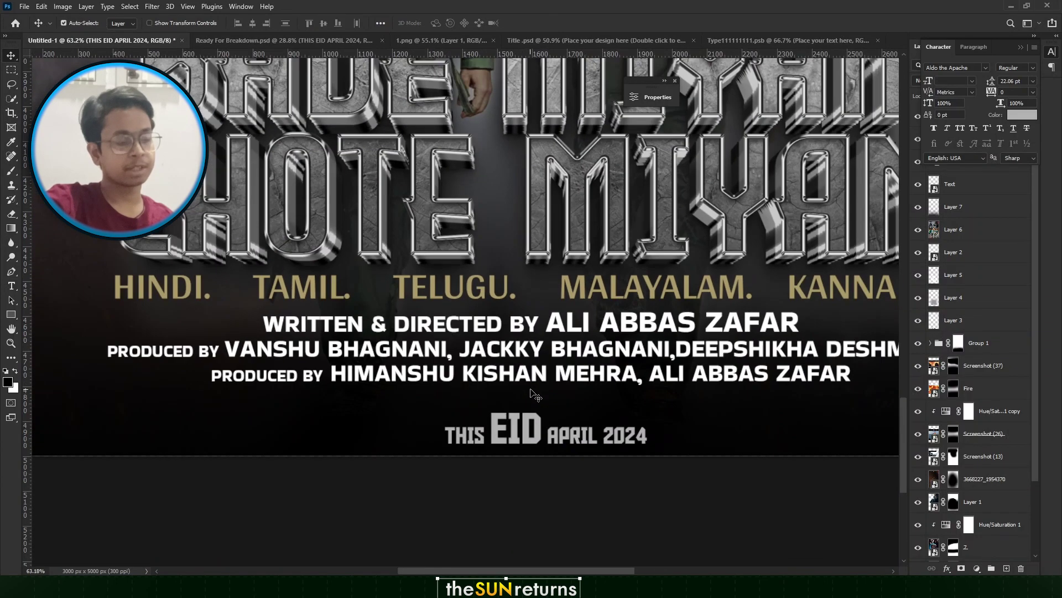
{"action": "left_click_drag", "start_coordinate": [534, 394], "coordinate": [533, 395]}
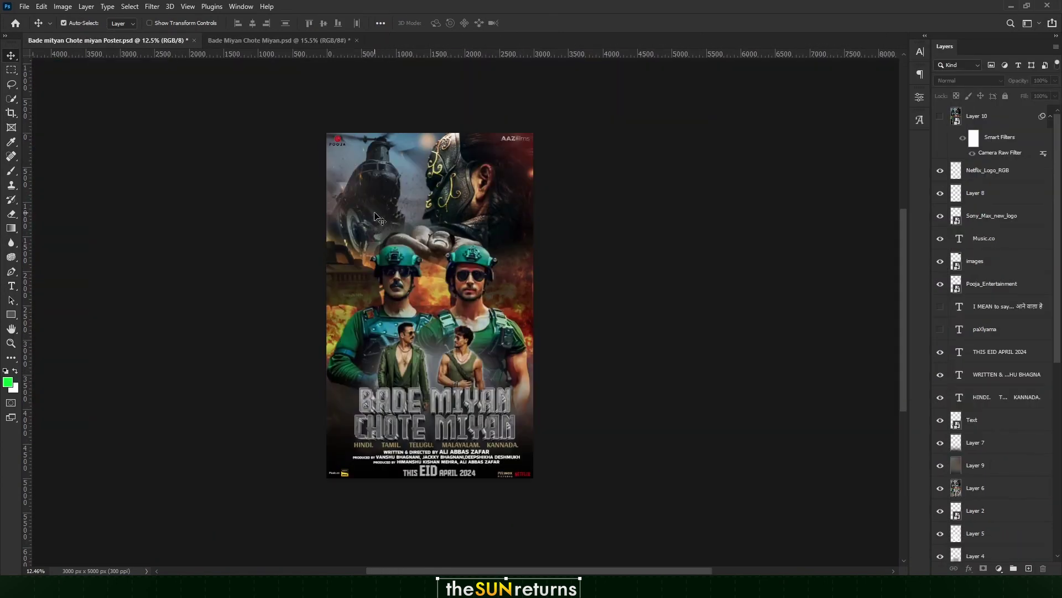
Examine the Hindi tagline text in Bade Miyan Chote Miyan.psd and show the large प्रलयम text layer in the poster document
{"action": "scroll", "coordinate": [376, 227], "scroll_direction": "up", "scroll_amount": 8}
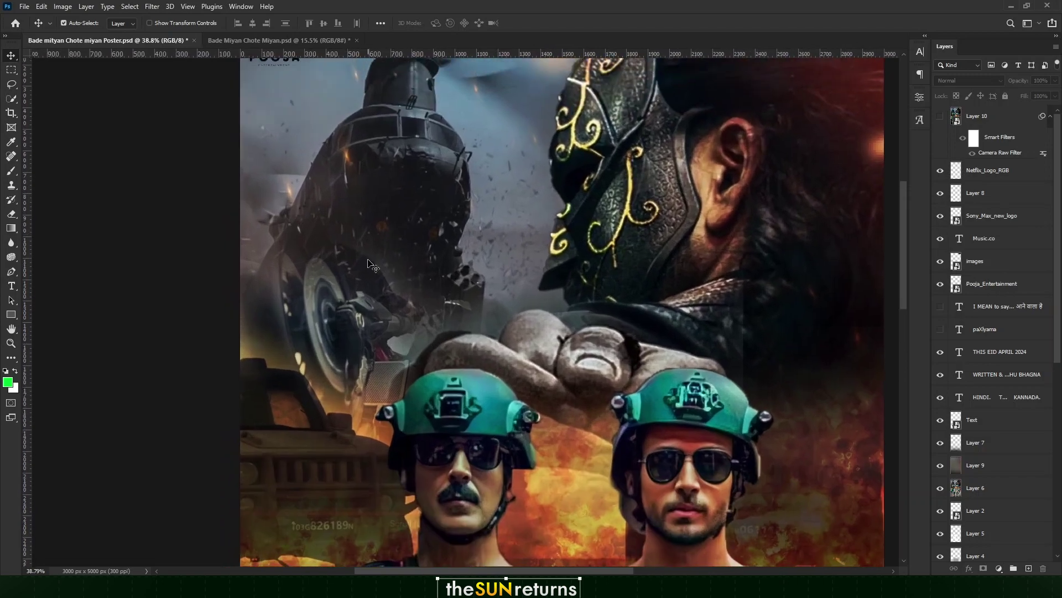
{"action": "left_click", "coordinate": [261, 38]}
{"action": "scroll", "coordinate": [433, 209], "scroll_direction": "up", "scroll_amount": 6}
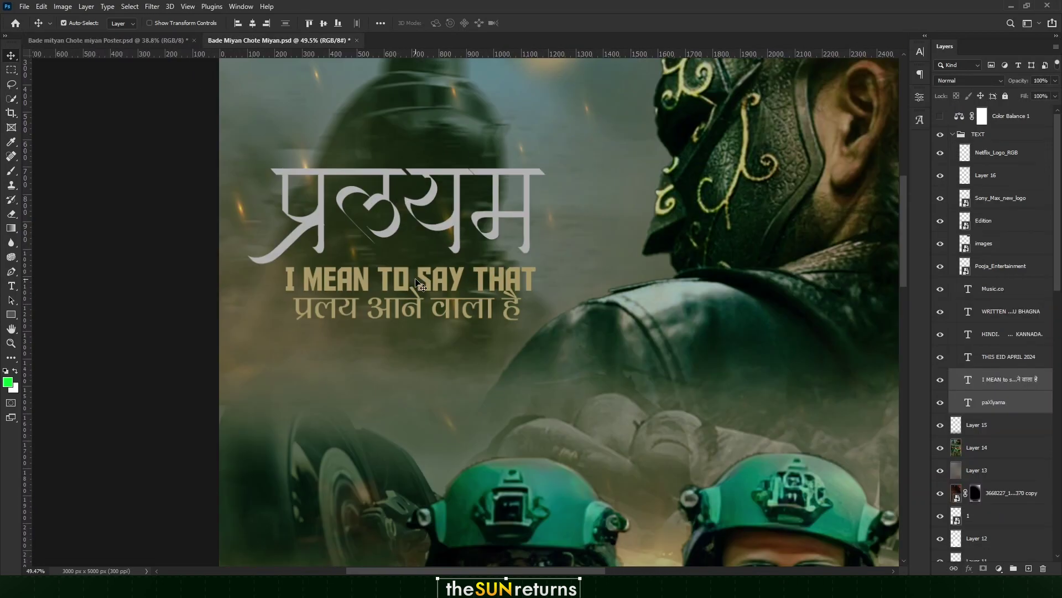
{"action": "scroll", "coordinate": [412, 255], "scroll_direction": "up", "scroll_amount": 1}
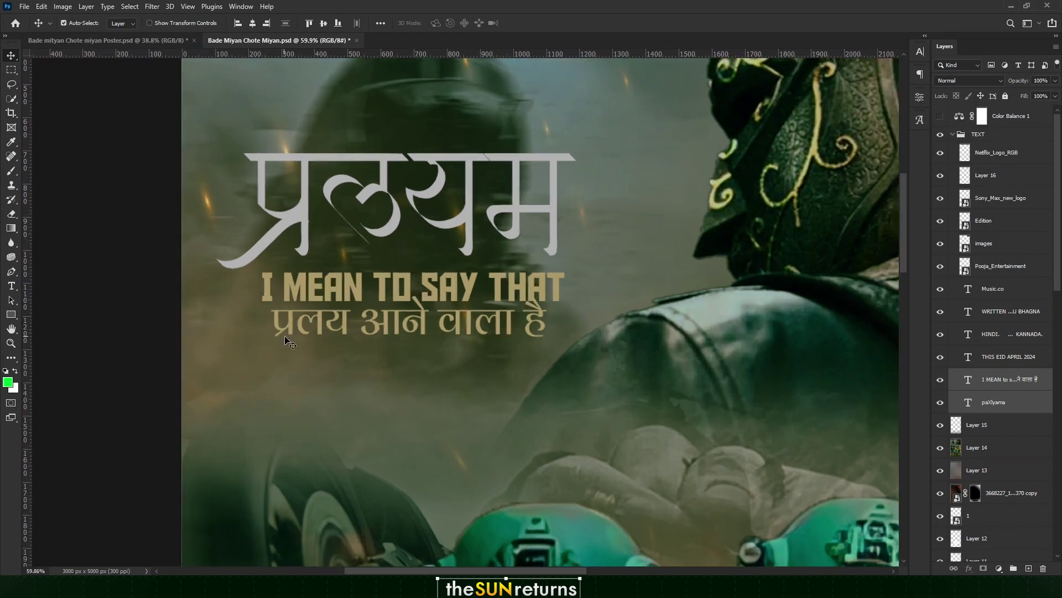
{"action": "left_click", "coordinate": [160, 40]}
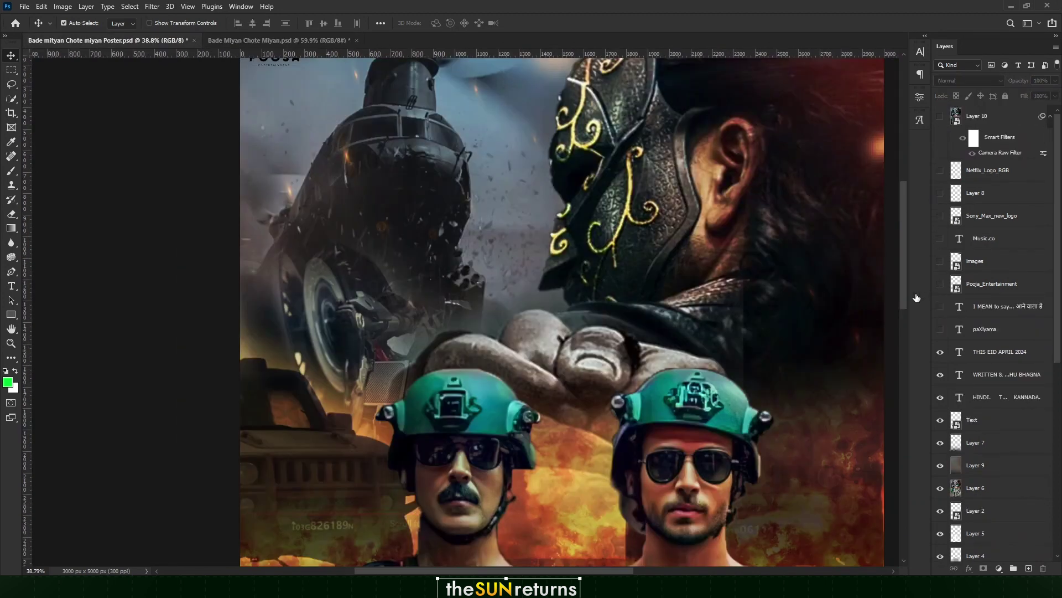
{"action": "left_click", "coordinate": [940, 330]}
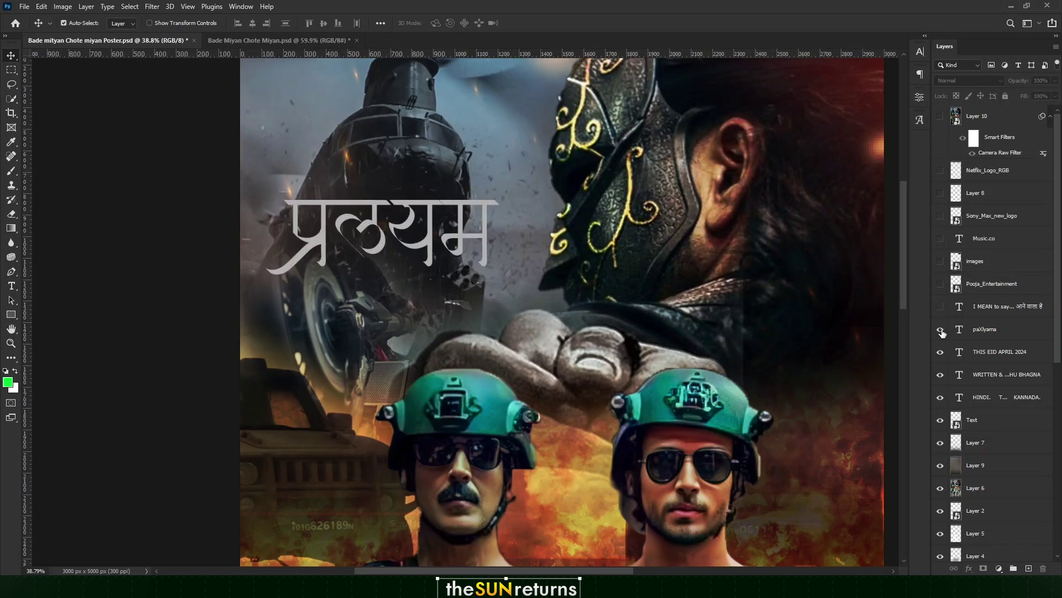
Examine the font, size and text colour settings of the large प्रलयम text layer without changing them
{"action": "scroll", "coordinate": [434, 252], "scroll_direction": "up", "scroll_amount": 3}
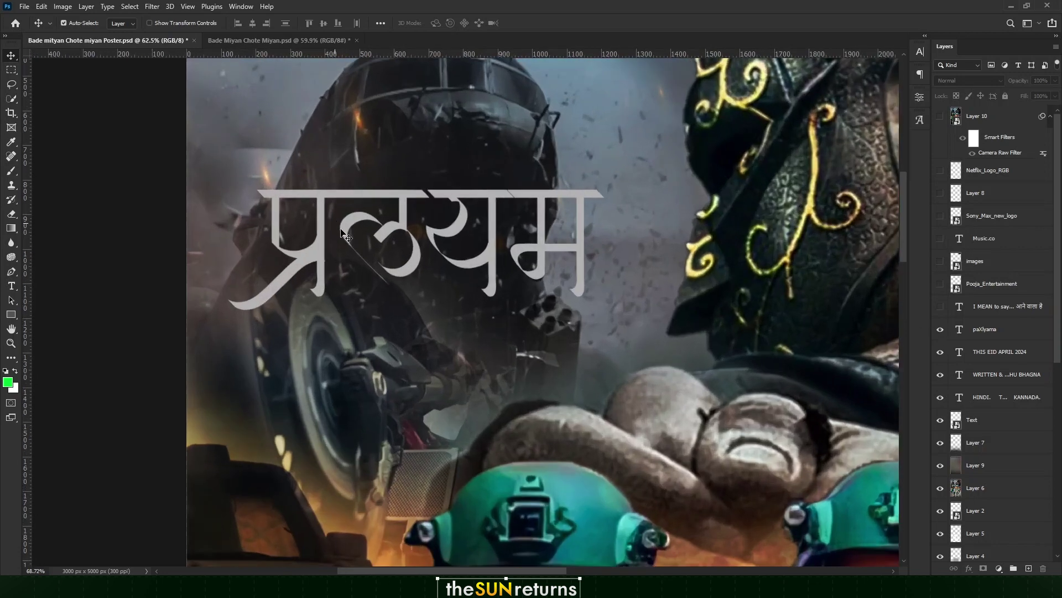
{"action": "double_click", "coordinate": [959, 329]}
{"action": "left_click", "coordinate": [920, 51]}
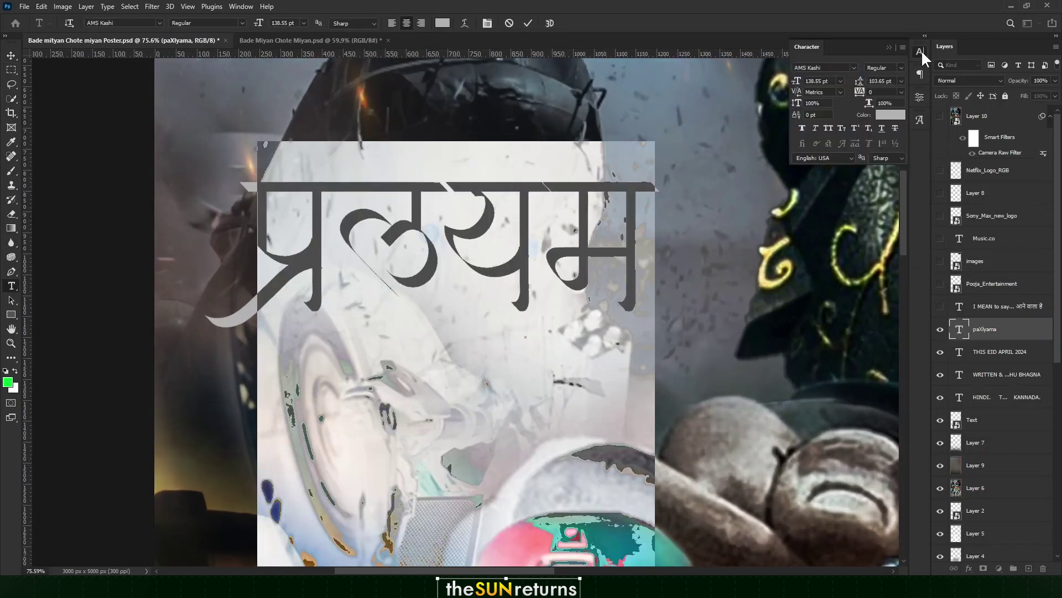
{"action": "left_click", "coordinate": [5, 56]}
{"action": "left_click", "coordinate": [884, 116]}
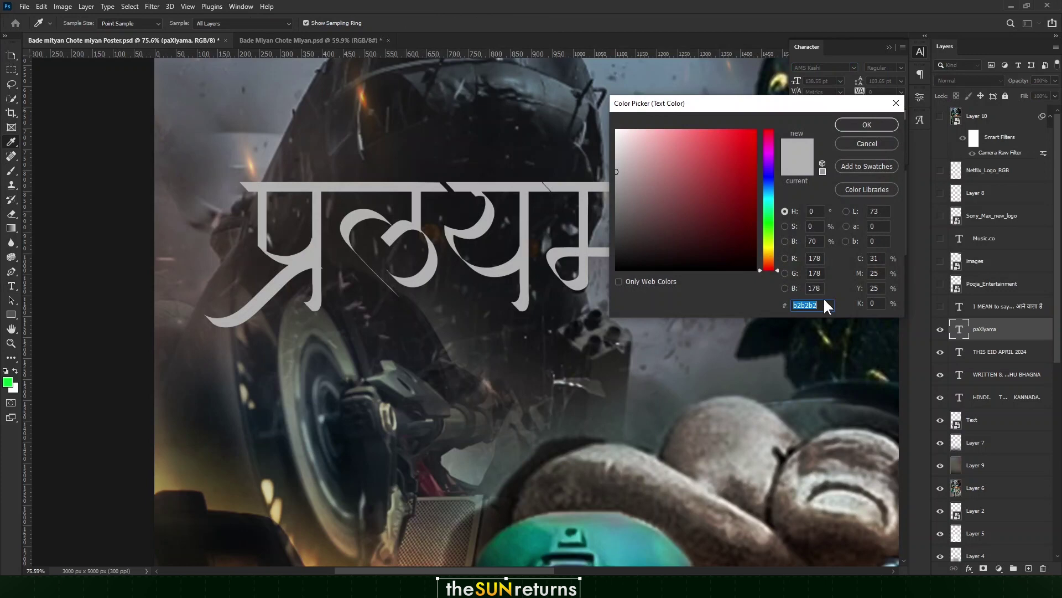
{"action": "left_click", "coordinate": [867, 125]}
{"action": "scroll", "coordinate": [487, 267], "scroll_direction": "down", "scroll_amount": 5}
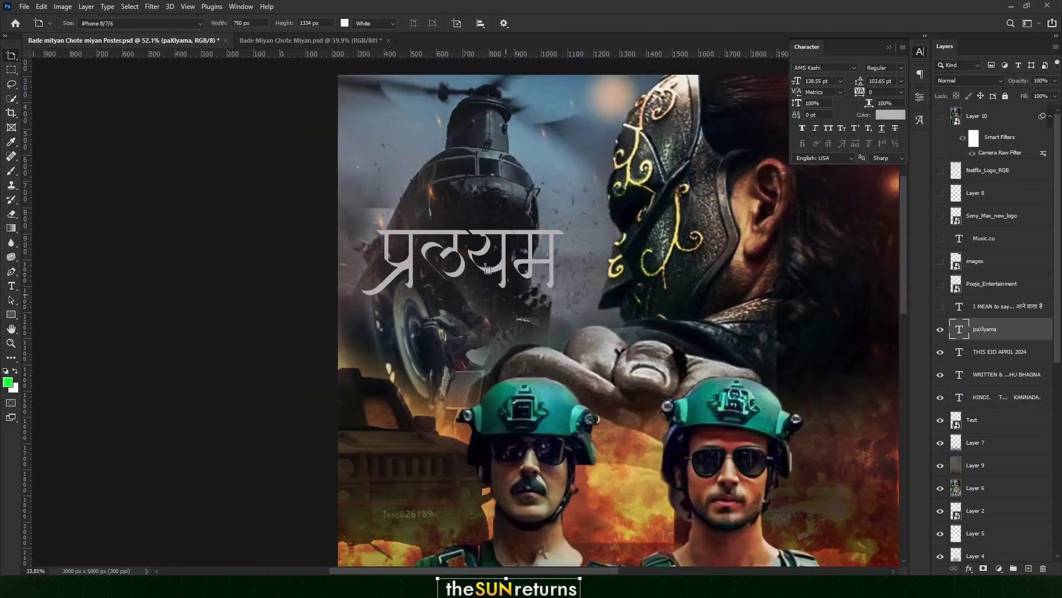
{"action": "scroll", "coordinate": [487, 268], "scroll_direction": "down", "scroll_amount": 2}
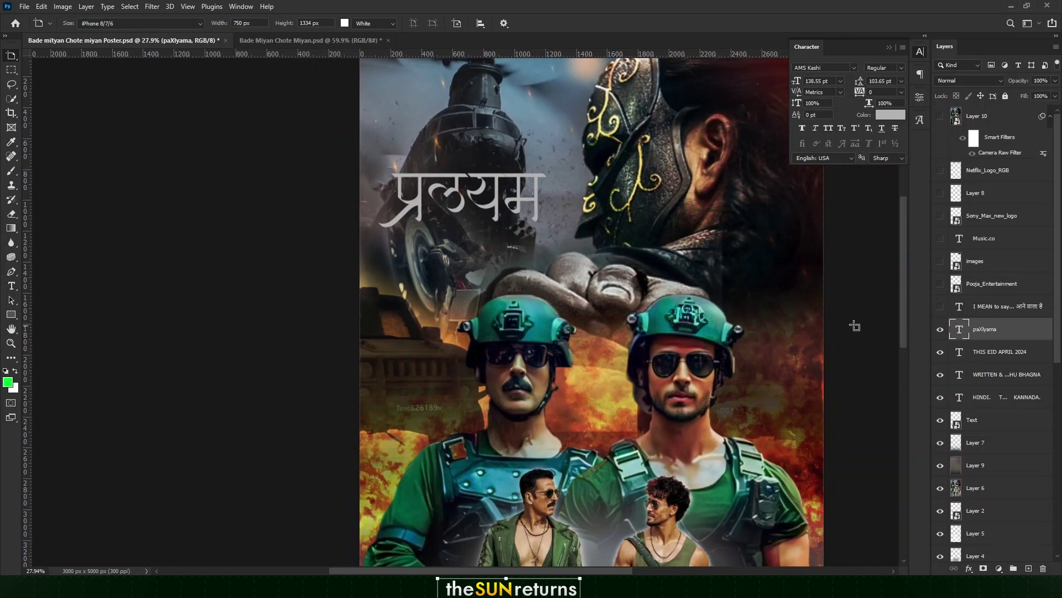
Show the tagline layer below प्रलयम and examine the font, size and colour of its line "I MEAN TO SAY THAT"
{"action": "left_click", "coordinate": [940, 308]}
{"action": "scroll", "coordinate": [492, 241], "scroll_direction": "up", "scroll_amount": 3}
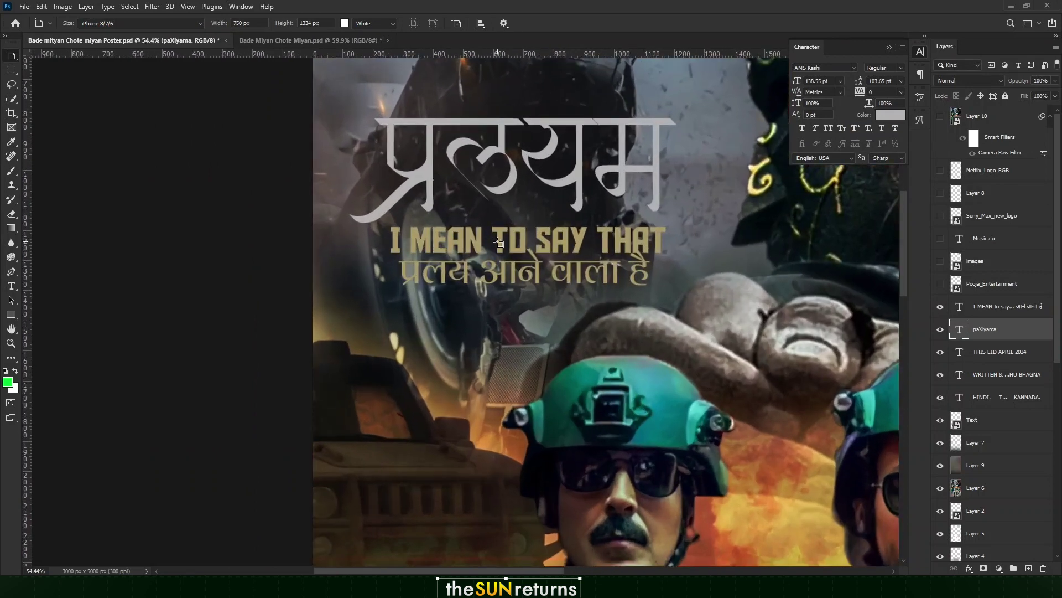
{"action": "scroll", "coordinate": [497, 241], "scroll_direction": "up", "scroll_amount": 3}
{"action": "key", "text": "v"}
{"action": "left_click", "coordinate": [533, 213]}
{"action": "triple_click", "coordinate": [451, 218]}
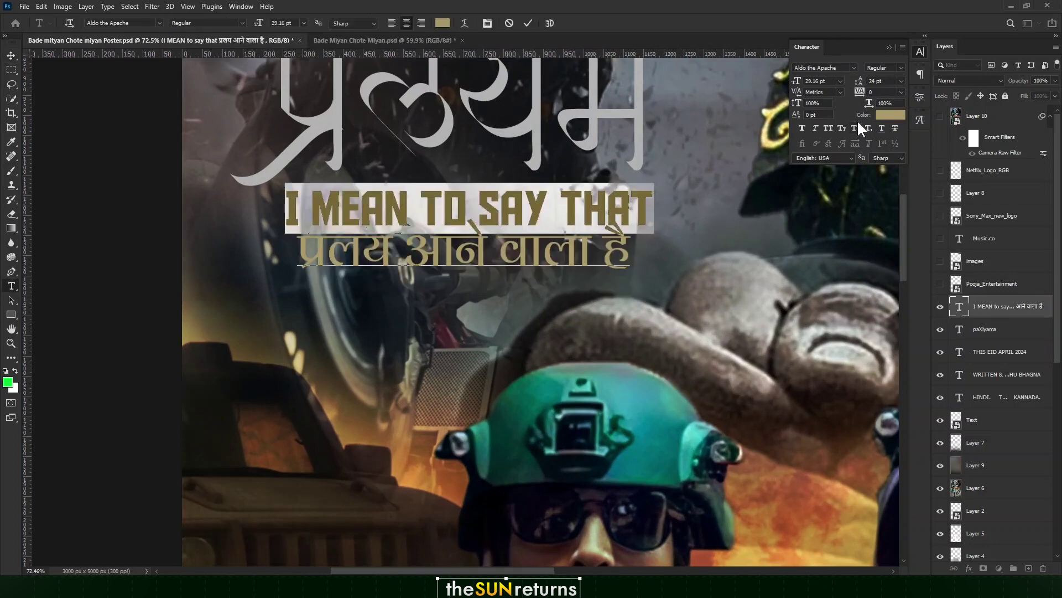
{"action": "left_click", "coordinate": [884, 115]}
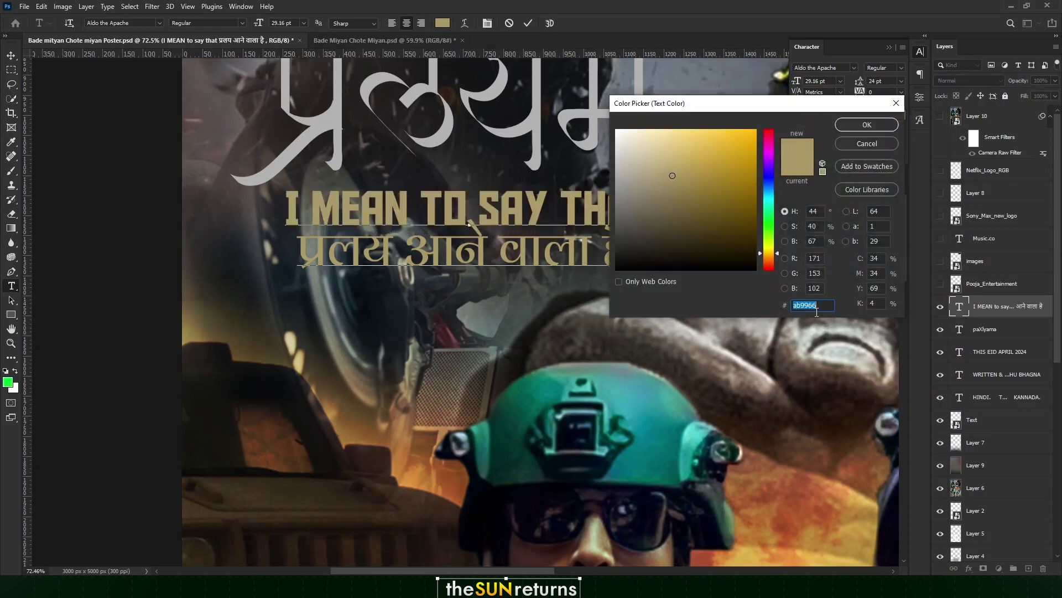
{"action": "left_click", "coordinate": [866, 125]}
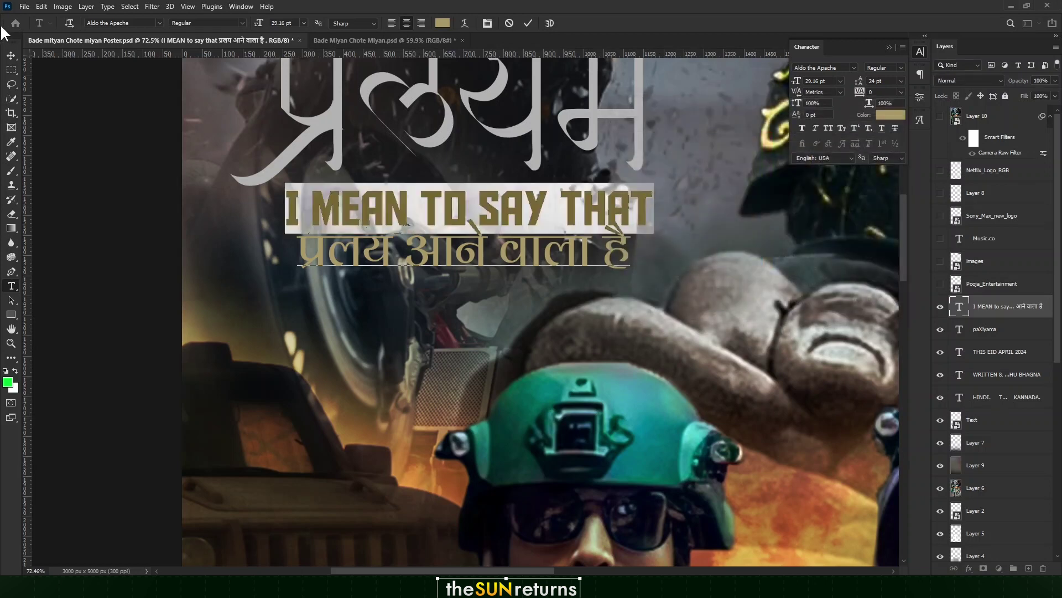
Examine the font and text colour of the Hindi line प्रलय आने वाला है in the tagline layer
{"action": "left_click", "coordinate": [302, 252]}
{"action": "scroll", "coordinate": [302, 252], "scroll_direction": "up", "scroll_amount": 1}
{"action": "left_click_drag", "start_coordinate": [302, 253], "coordinate": [756, 234]}
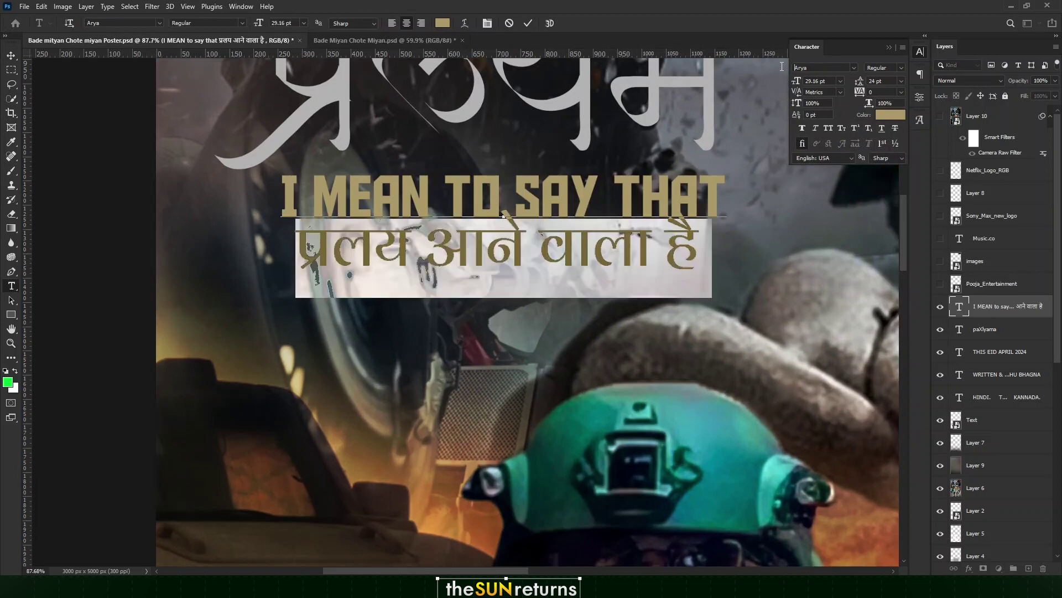
{"action": "left_click", "coordinate": [881, 115]}
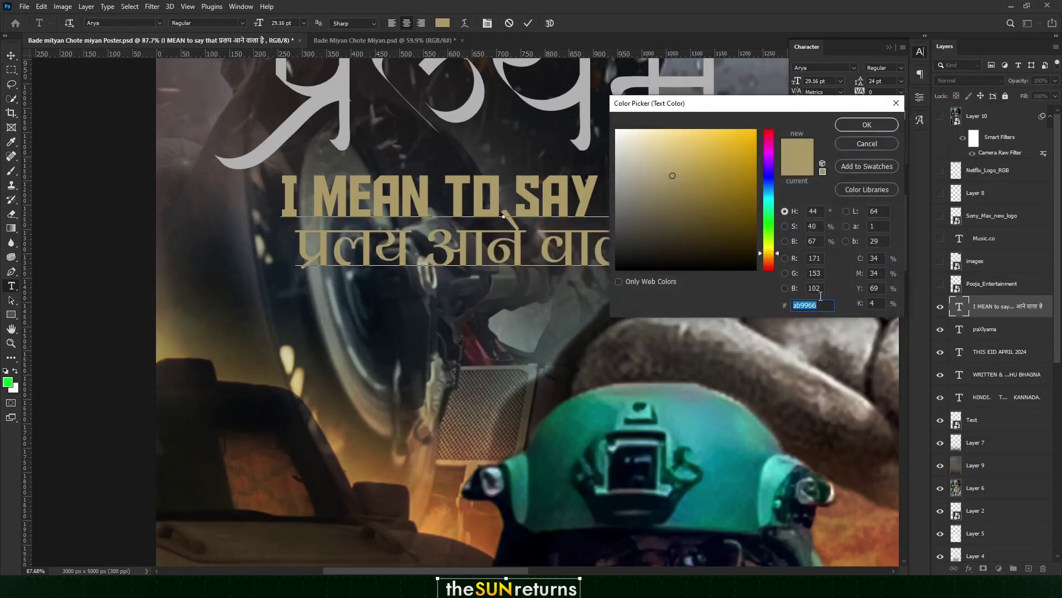
{"action": "left_click", "coordinate": [863, 124]}
{"action": "left_click", "coordinate": [10, 56]}
{"action": "scroll", "coordinate": [419, 270], "scroll_direction": "down", "scroll_amount": 3}
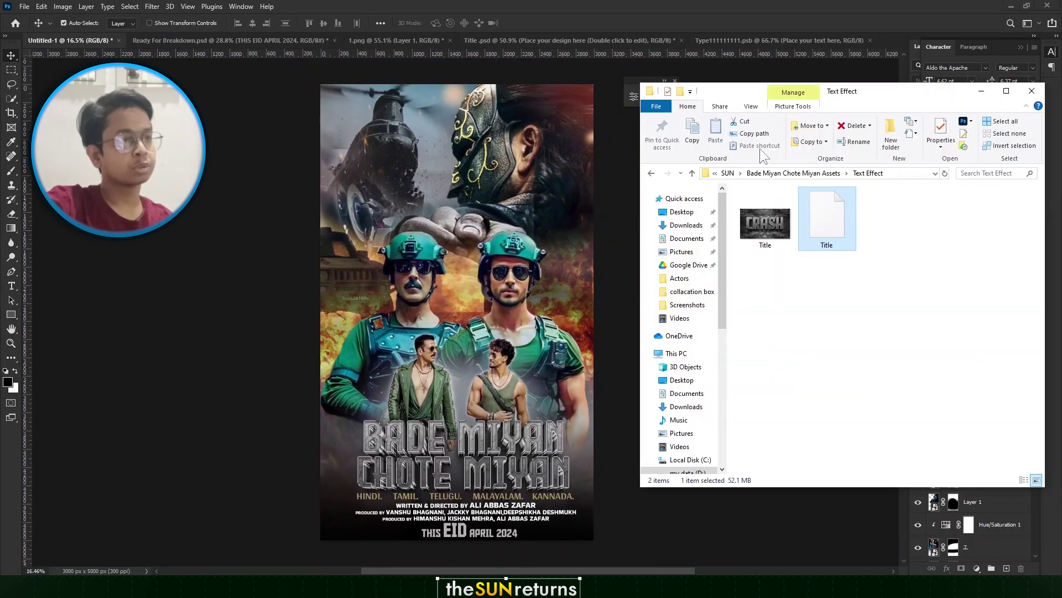
Look through the Bade Miyan Chote Miyan Assets folders, open Logo and select all its logo files
{"action": "left_click", "coordinate": [763, 172]}
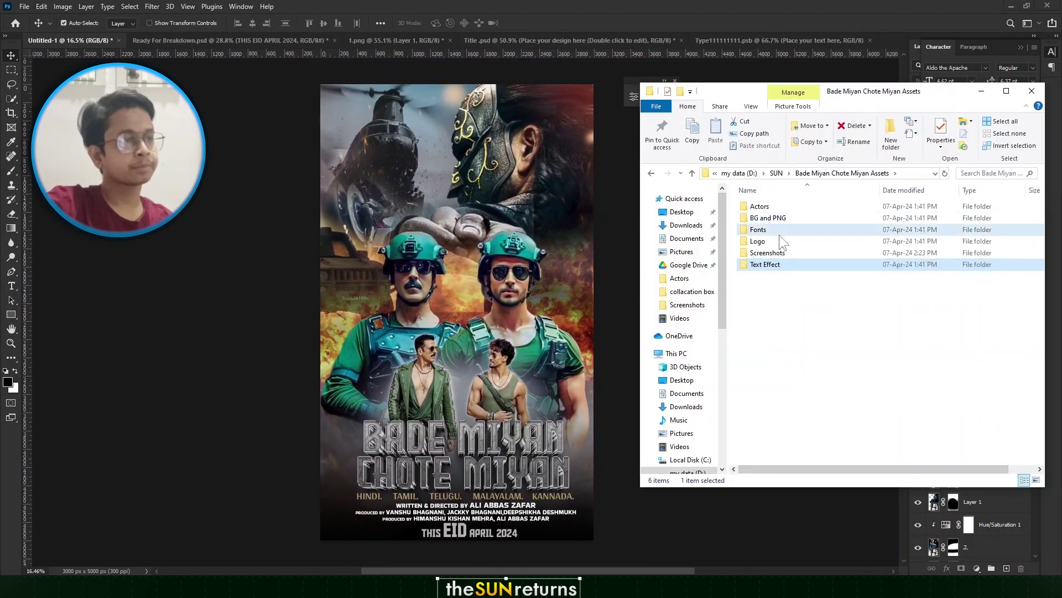
{"action": "double_click", "coordinate": [774, 231]}
{"action": "left_click", "coordinate": [691, 173]}
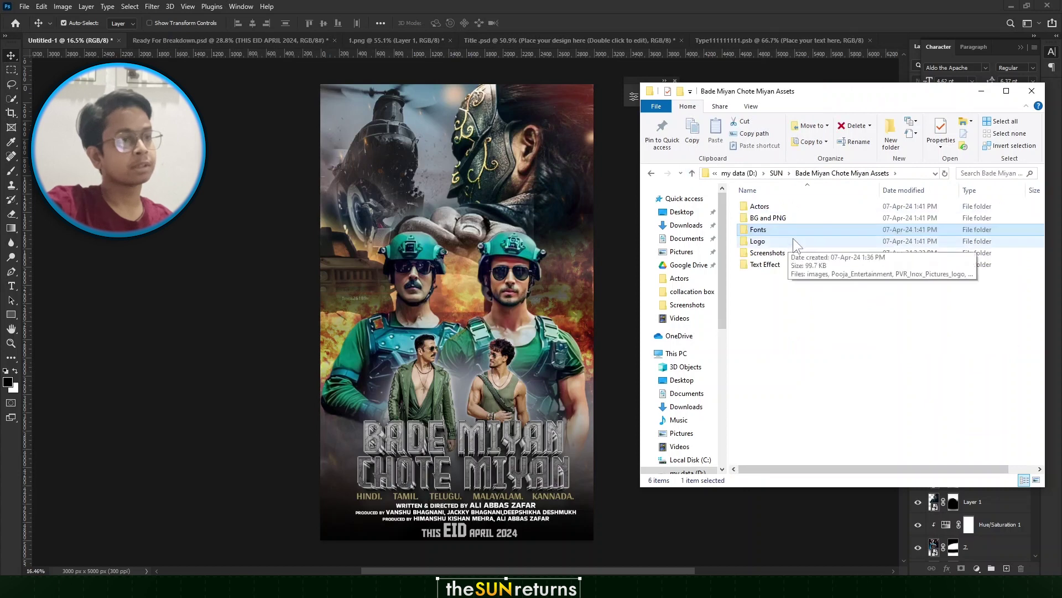
{"action": "double_click", "coordinate": [792, 238]}
{"action": "left_click_drag", "start_coordinate": [769, 284], "coordinate": [975, 221]}
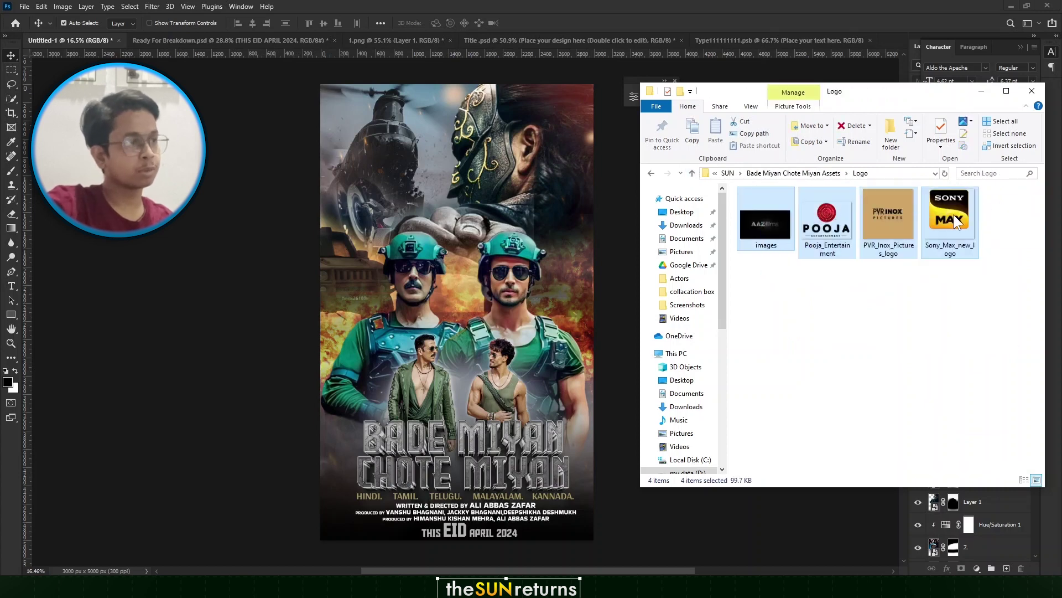
Place the Pooja Entertainment logo in the upper-left corner of the Untitled-1 poster
{"action": "left_click_drag", "start_coordinate": [827, 221], "coordinate": [295, 110]}
{"action": "scroll", "coordinate": [422, 258], "scroll_direction": "up", "scroll_amount": 7}
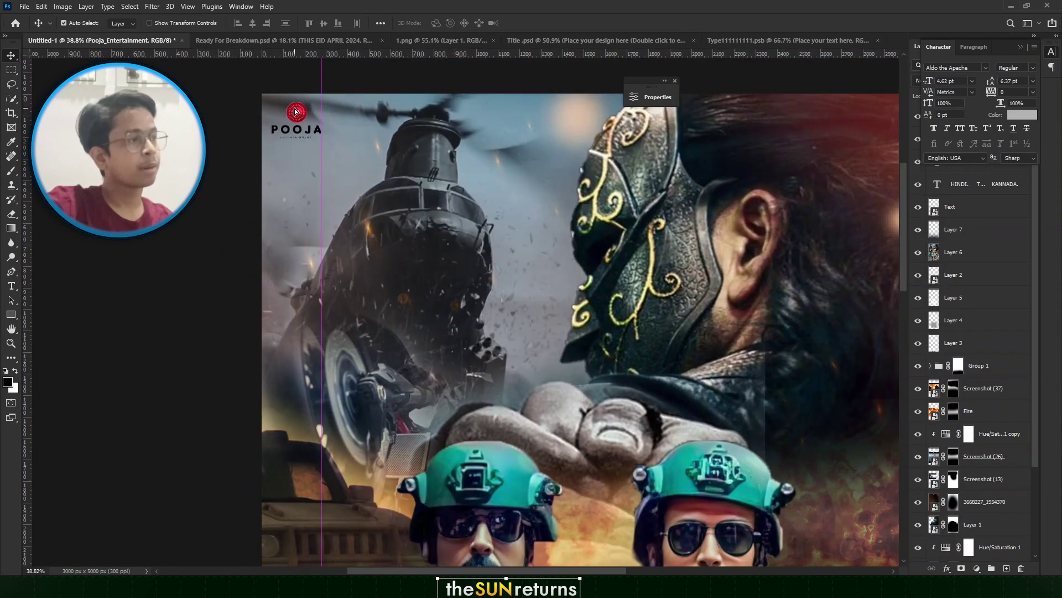
{"action": "scroll", "coordinate": [339, 153], "scroll_direction": "down", "scroll_amount": 4}
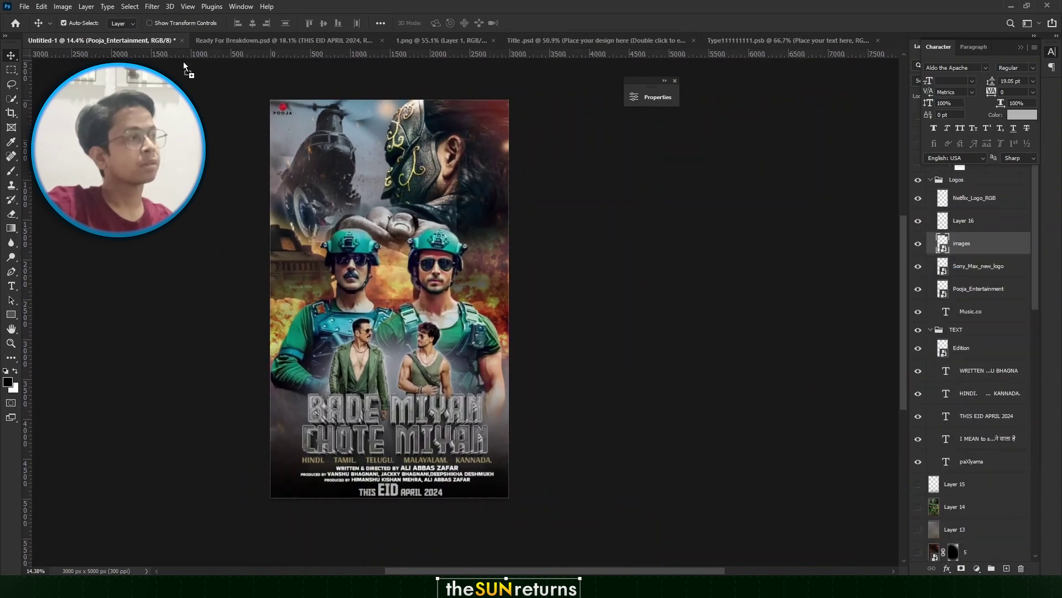
Bring the AAZ films logo from Ready For Breakdown.psd into the poster and position it in the upper-right corner
{"action": "left_click_drag", "start_coordinate": [150, 47], "coordinate": [400, 197]}
{"action": "scroll", "coordinate": [410, 191], "scroll_direction": "up", "scroll_amount": 4}
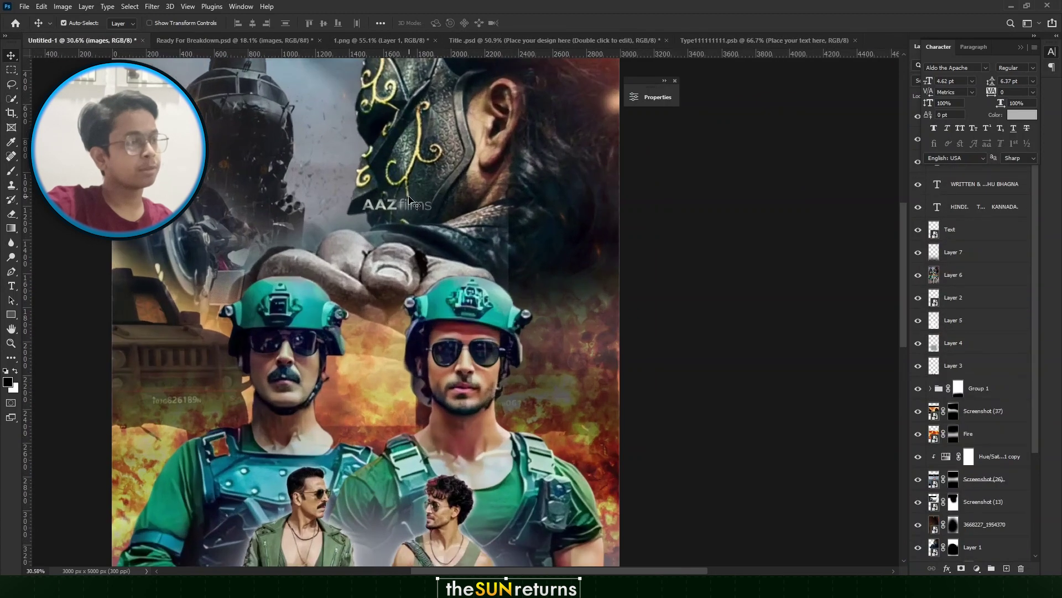
{"action": "left_click_drag", "start_coordinate": [463, 150], "coordinate": [439, 268]}
{"action": "left_click_drag", "start_coordinate": [395, 332], "coordinate": [572, 144]}
{"action": "scroll", "coordinate": [565, 146], "scroll_direction": "down", "scroll_amount": 5}
{"action": "scroll", "coordinate": [564, 152], "scroll_direction": "down", "scroll_amount": 1}
{"action": "left_click_drag", "start_coordinate": [586, 240], "coordinate": [574, 203]}
Bring the Music.co and Sony Max logos into the poster's lower-left corner and nudge them slightly towards the edge
{"action": "left_click_drag", "start_coordinate": [224, 144], "coordinate": [360, 517]}
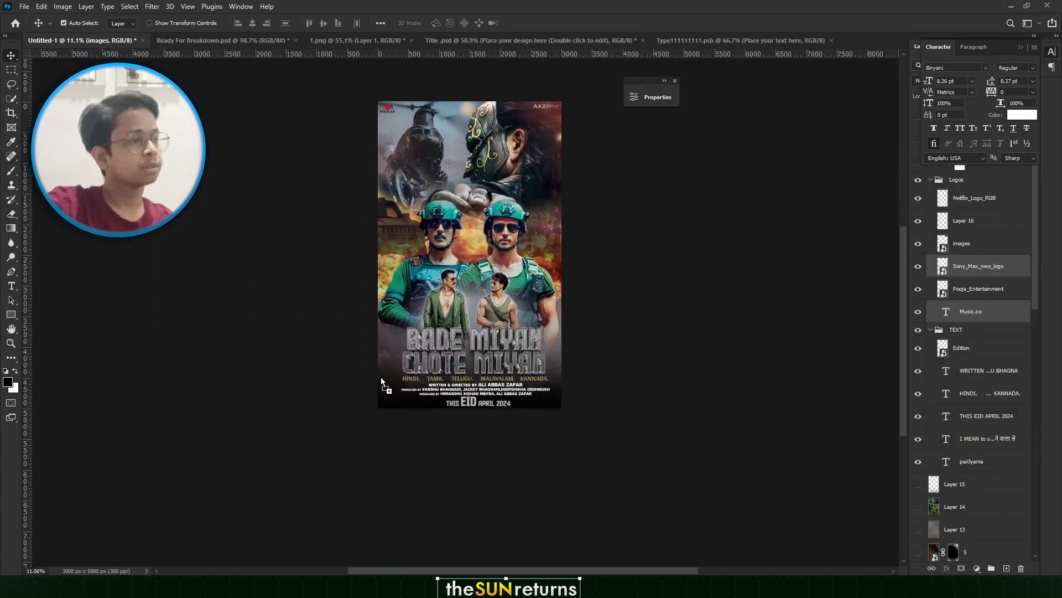
{"action": "scroll", "coordinate": [441, 249], "scroll_direction": "up", "scroll_amount": 7}
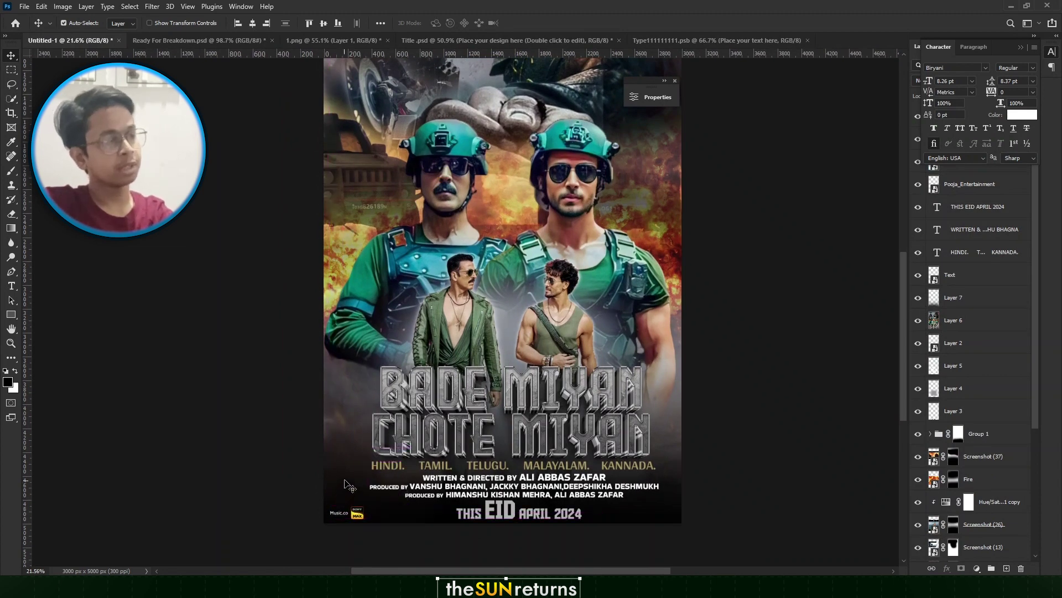
{"action": "key", "text": "shift+Left"}
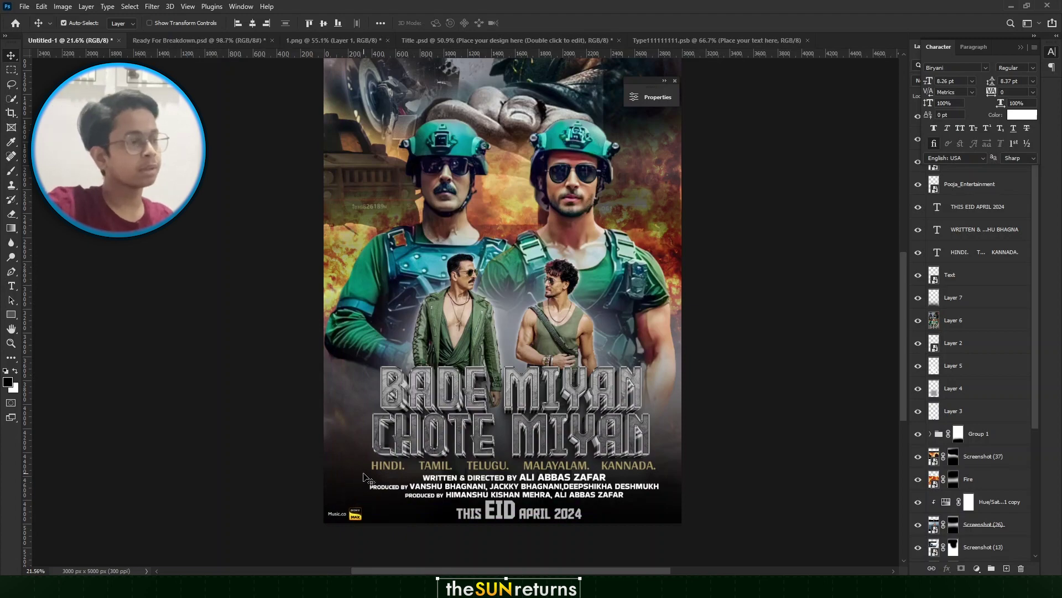
Bring the PVR Inox Pictures and Netflix logos into the poster and position them in the lower-right corner
{"action": "left_click_drag", "start_coordinate": [973, 221], "coordinate": [515, 312]}
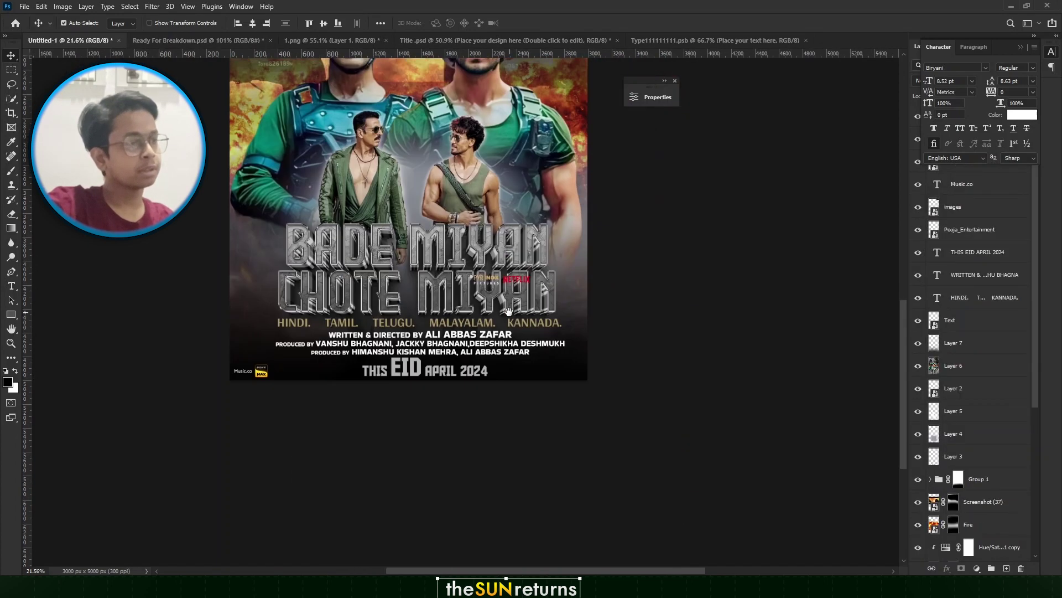
{"action": "scroll", "coordinate": [515, 312], "scroll_direction": "up", "scroll_amount": 5}
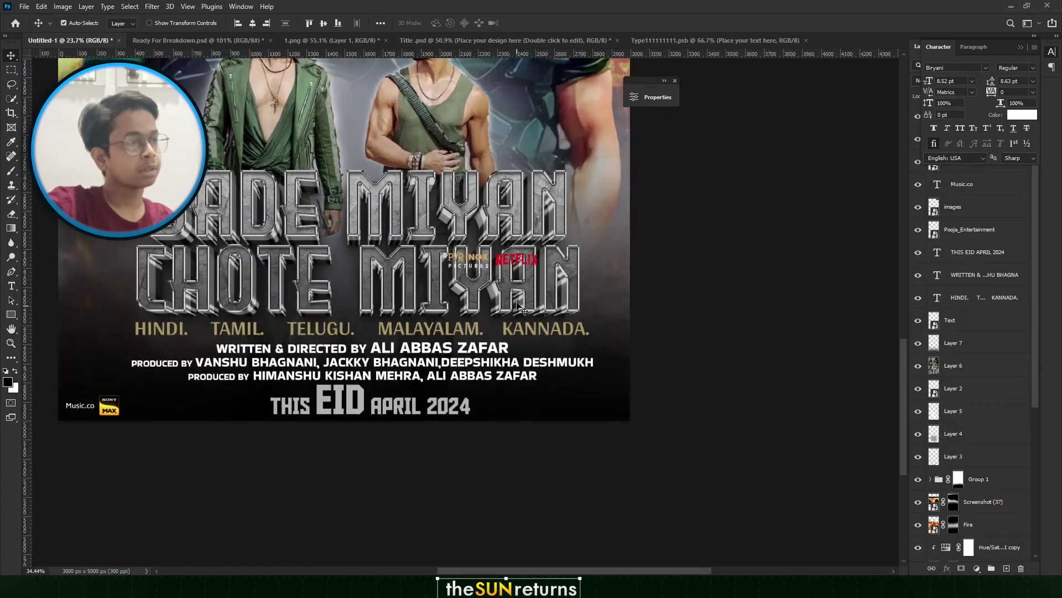
{"action": "left_click_drag", "start_coordinate": [507, 257], "coordinate": [614, 447]}
{"action": "scroll", "coordinate": [613, 416], "scroll_direction": "down", "scroll_amount": 8}
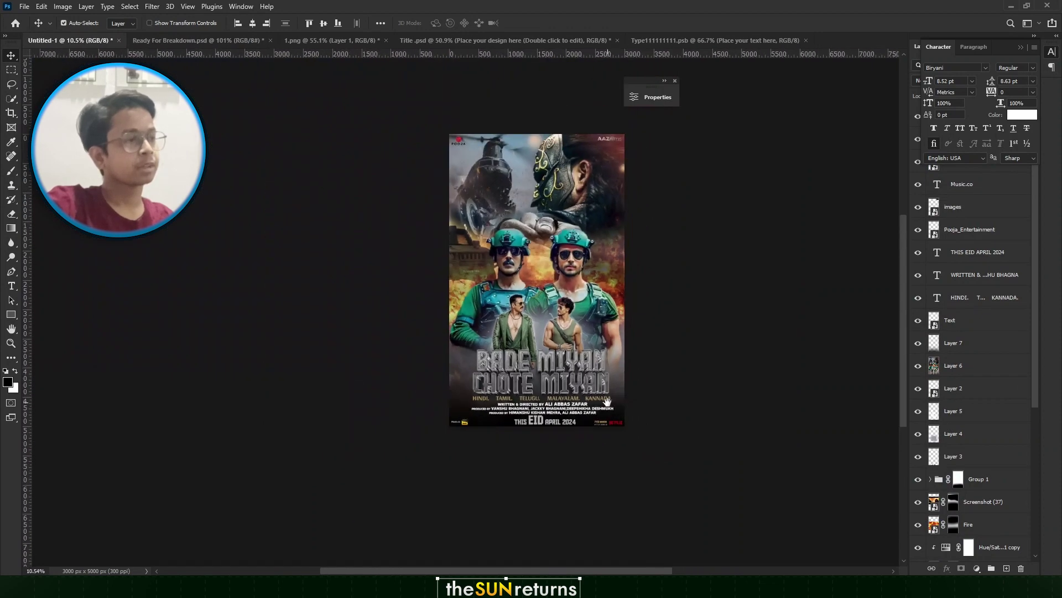
Stamp all visible layers into a new merged layer above the Netflix logo layer
{"action": "left_click_drag", "start_coordinate": [637, 348], "coordinate": [535, 383]}
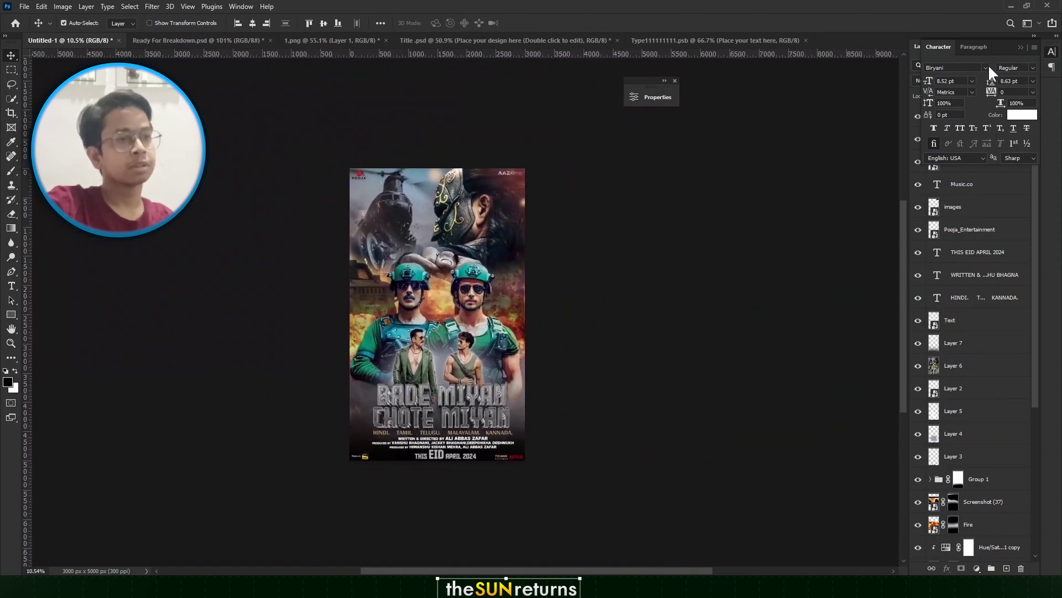
{"action": "left_click", "coordinate": [1021, 47]}
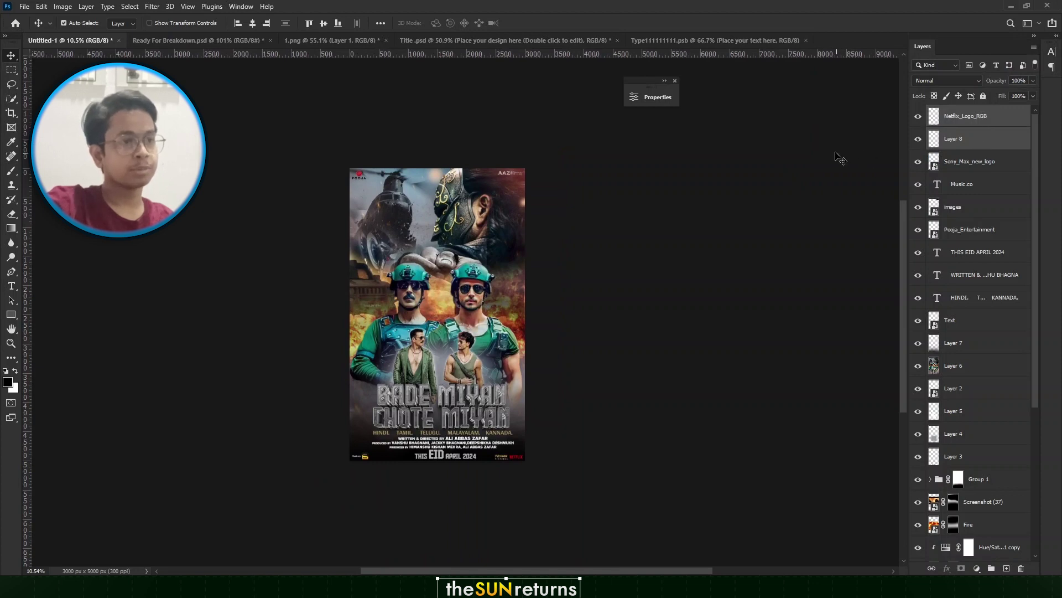
{"action": "left_click", "coordinate": [958, 119]}
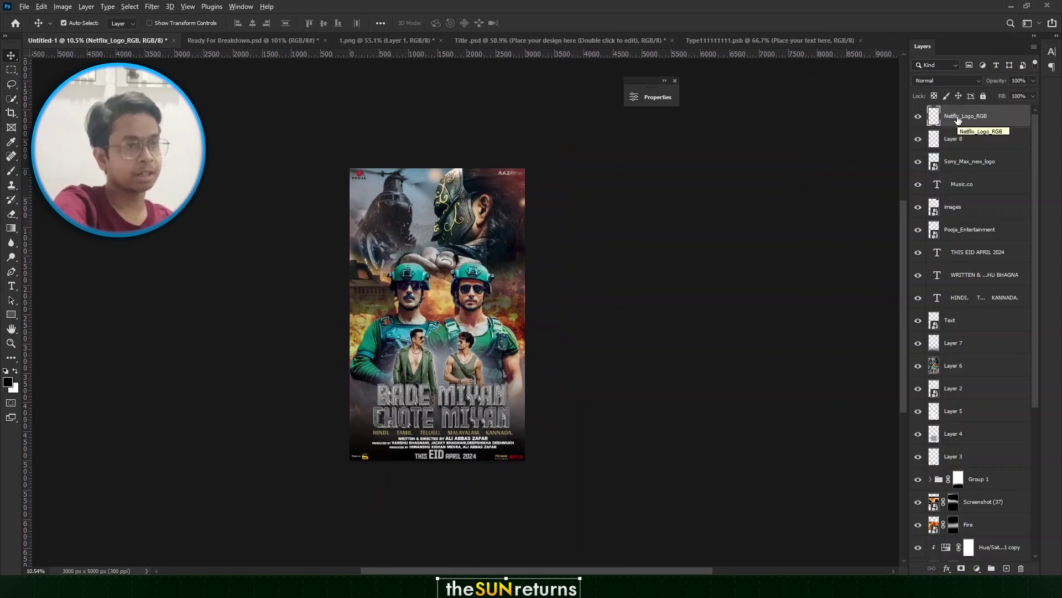
{"action": "key", "text": "shift+alt+e"}
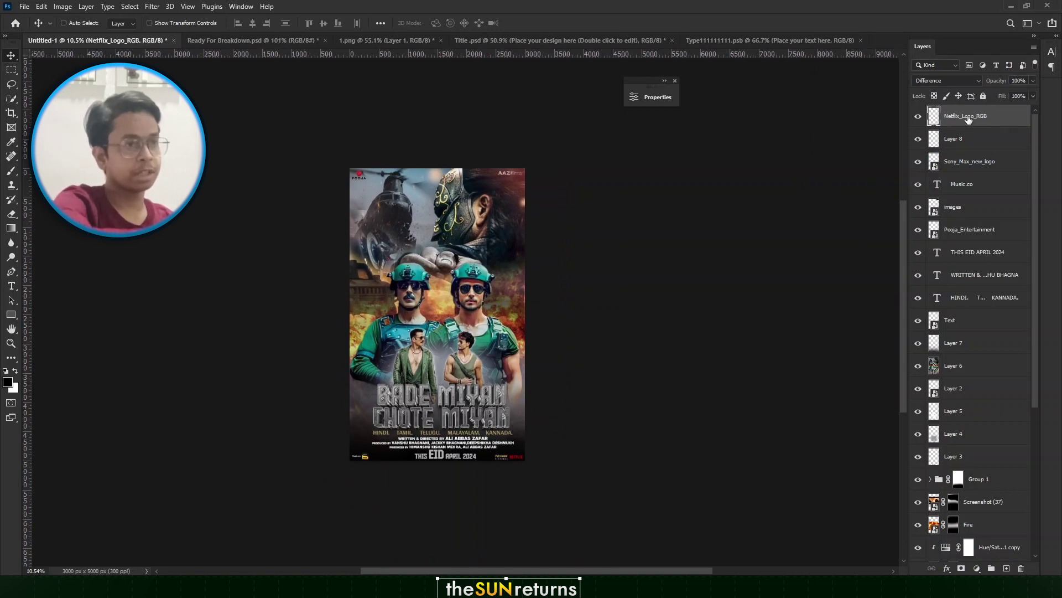
{"action": "key", "text": "ctrl+shift+alt+e"}
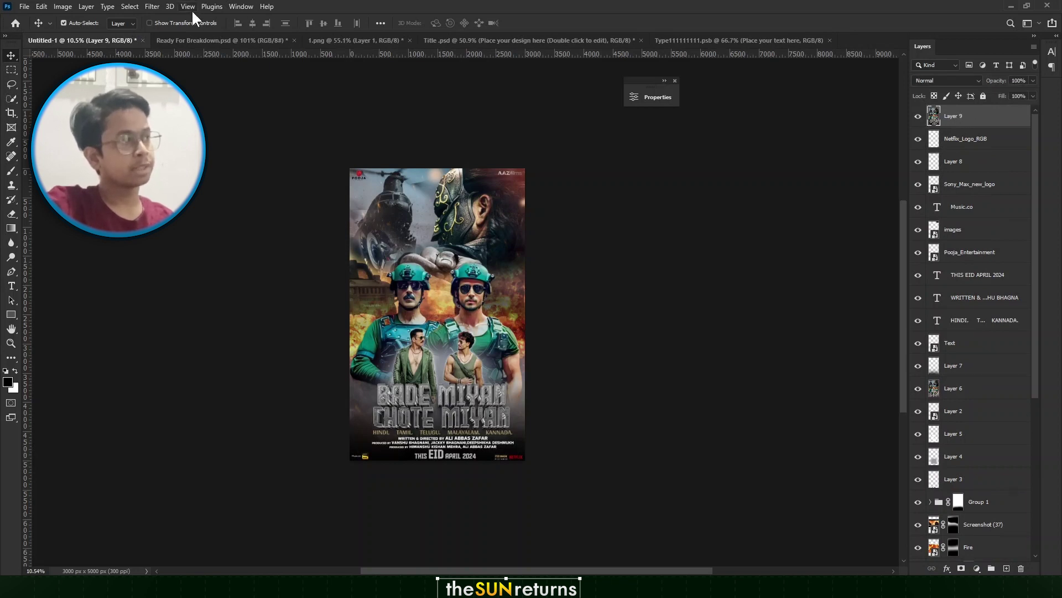
Apply a Gaussian Blur with a radius of 1000 pixels to the merged poster layer
{"action": "left_click", "coordinate": [152, 7]}
{"action": "mouse_move", "coordinate": [249, 147]}
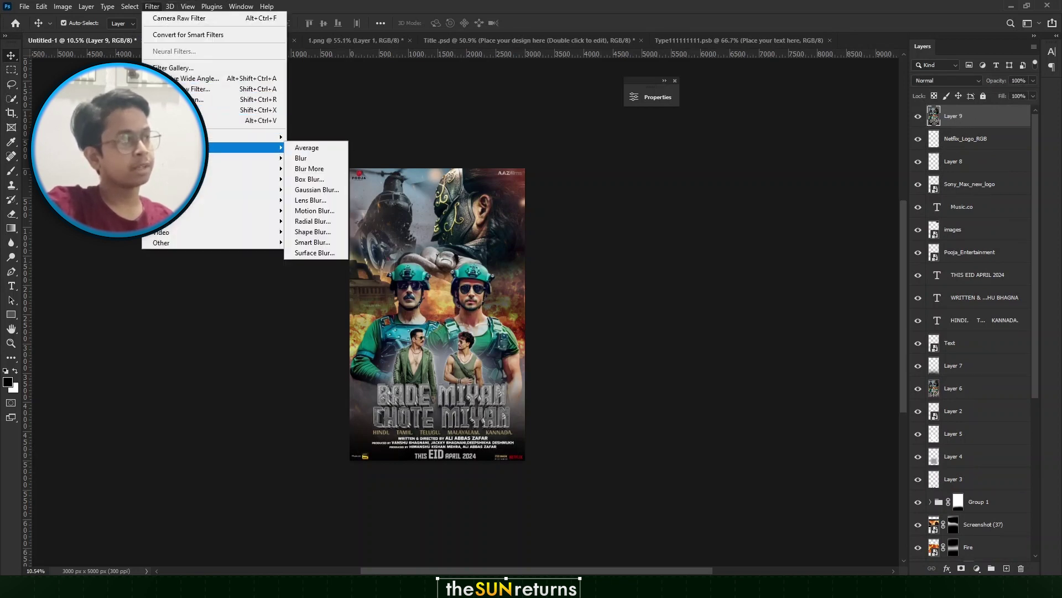
{"action": "left_click", "coordinate": [317, 190]}
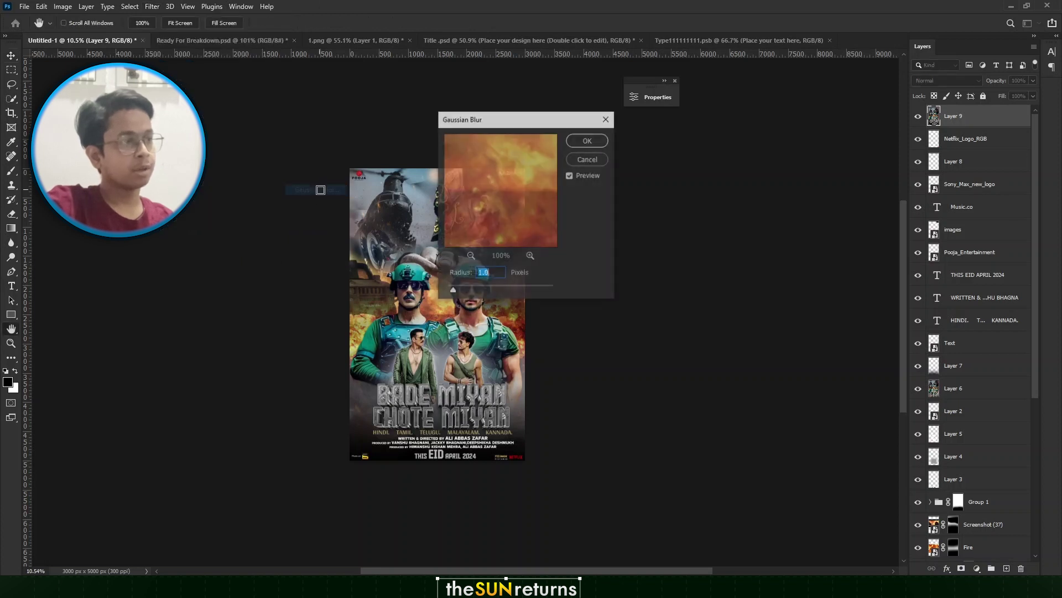
{"action": "left_click_drag", "start_coordinate": [454, 289], "coordinate": [554, 289]}
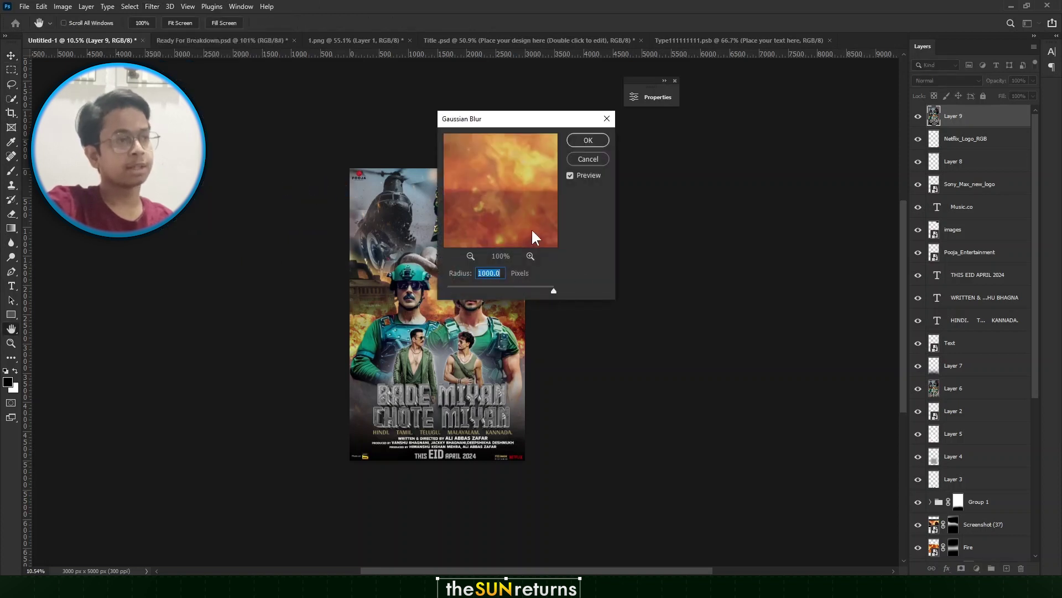
{"action": "left_click", "coordinate": [589, 141]}
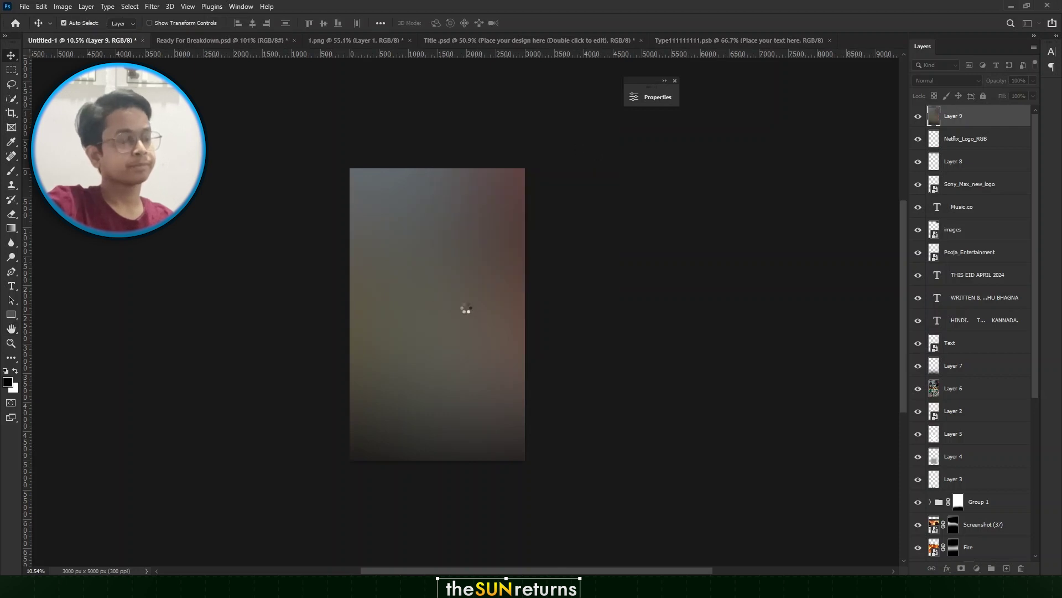
Set the blend mode of the blurred merged layer to Overlay after previewing the other blend modes
{"action": "scroll", "coordinate": [466, 307], "scroll_direction": "up", "scroll_amount": 1}
{"action": "scroll", "coordinate": [465, 291], "scroll_direction": "up", "scroll_amount": 2}
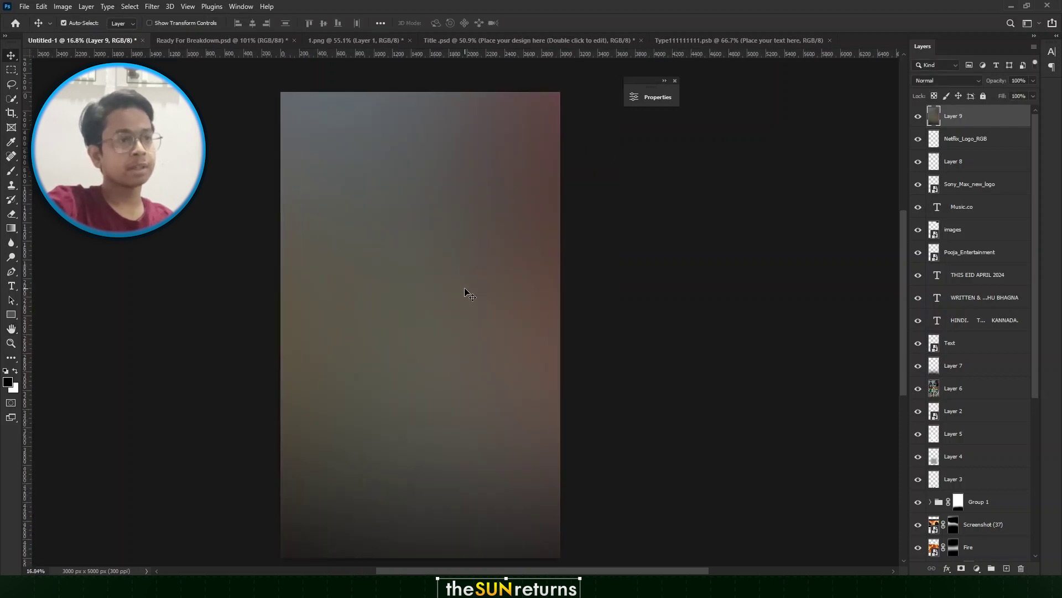
{"action": "scroll", "coordinate": [464, 290], "scroll_direction": "down", "scroll_amount": 1}
{"action": "left_click", "coordinate": [917, 80]}
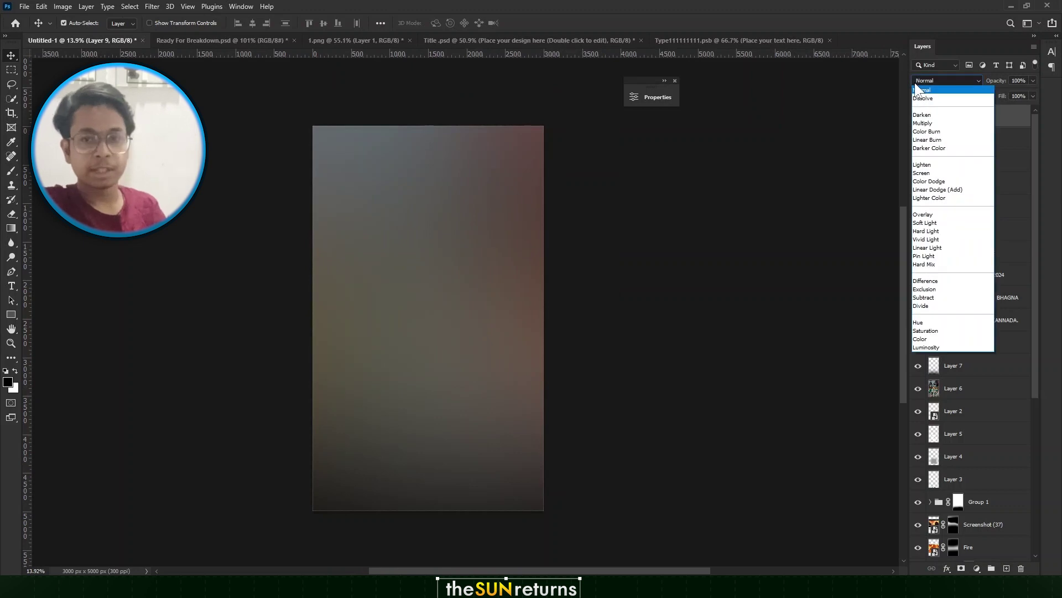
{"action": "key", "text": "Down"}
{"action": "key", "text": "Down"}
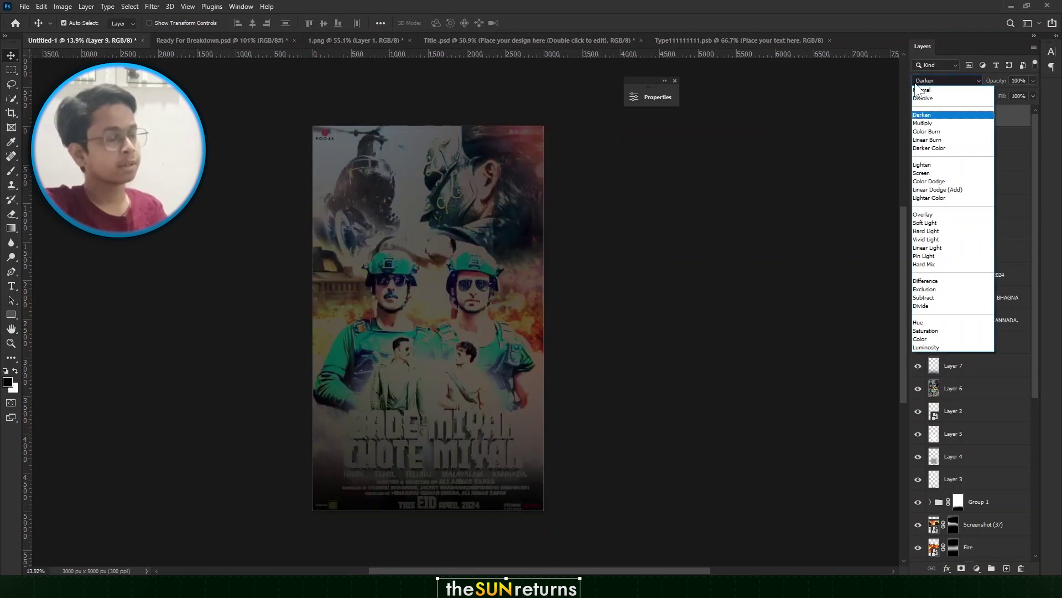
{"action": "key", "text": "Down"}
{"action": "key", "text": "Down"}
{"action": "key", "text": "Down"}
{"action": "key", "text": "Down"}
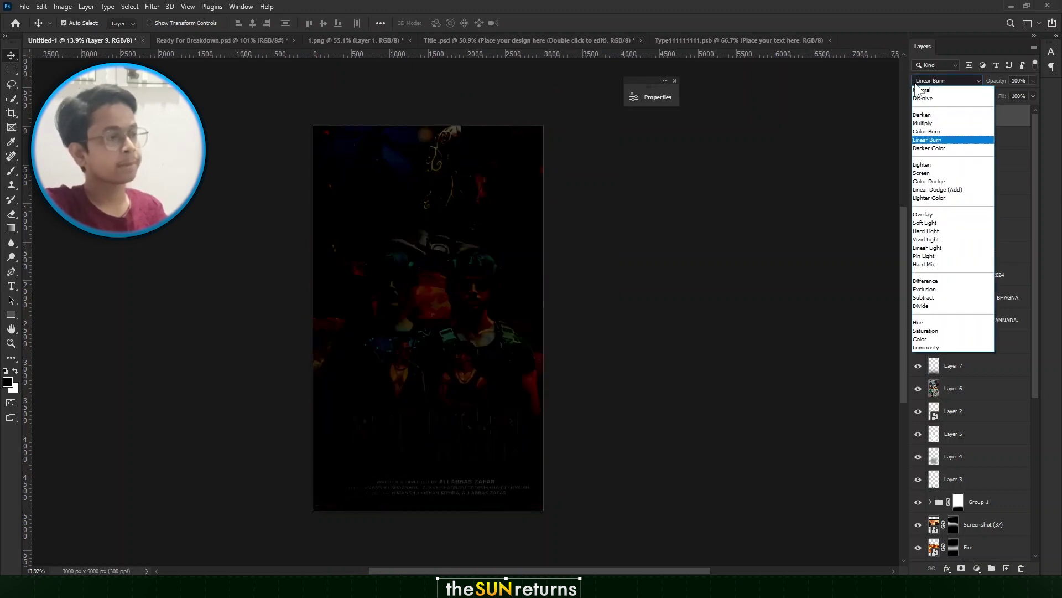
{"action": "key", "text": "Down"}
{"action": "key", "text": "Down"}
{"action": "key", "text": "Down"}
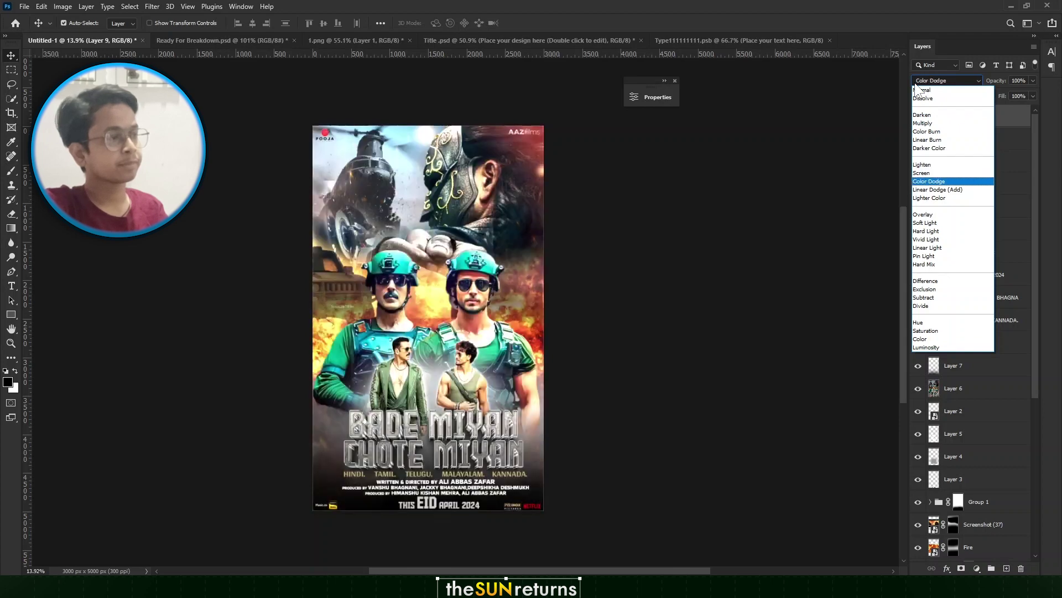
{"action": "key", "text": "Down"}
{"action": "key", "text": "Down"}
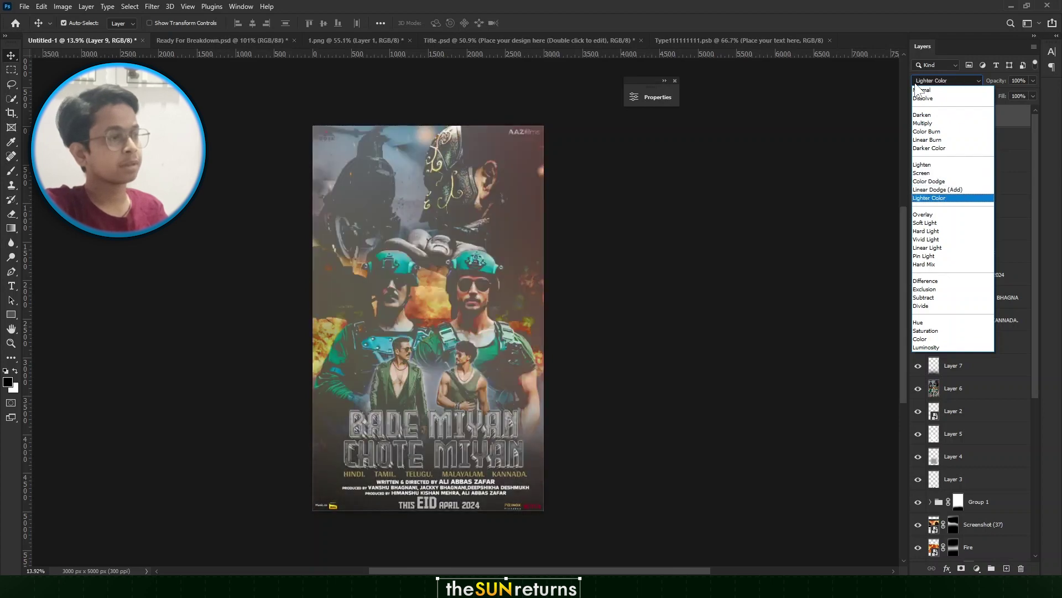
{"action": "key", "text": "Down"}
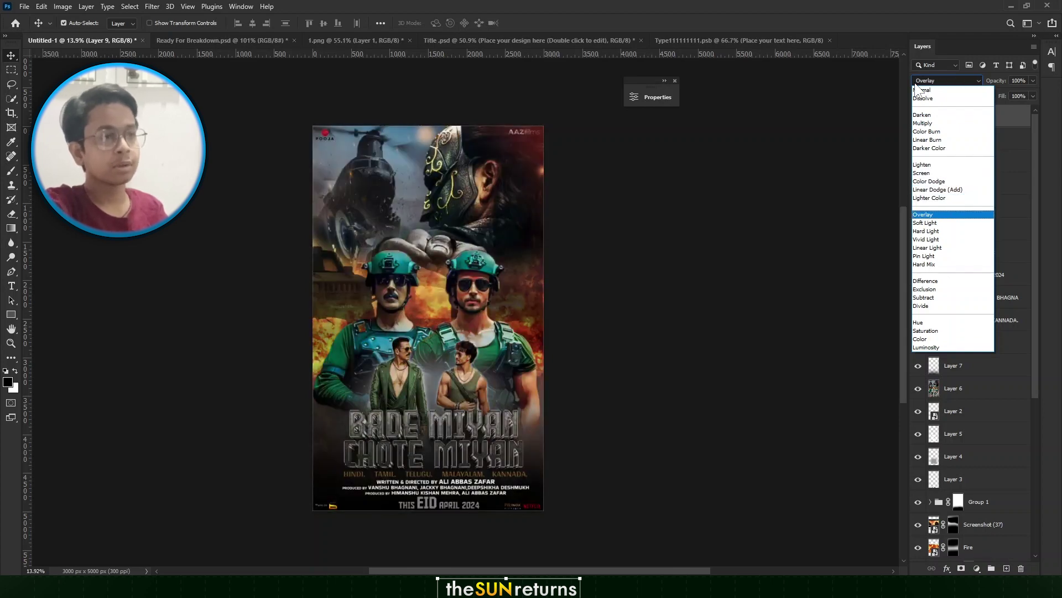
{"action": "key", "text": "Return"}
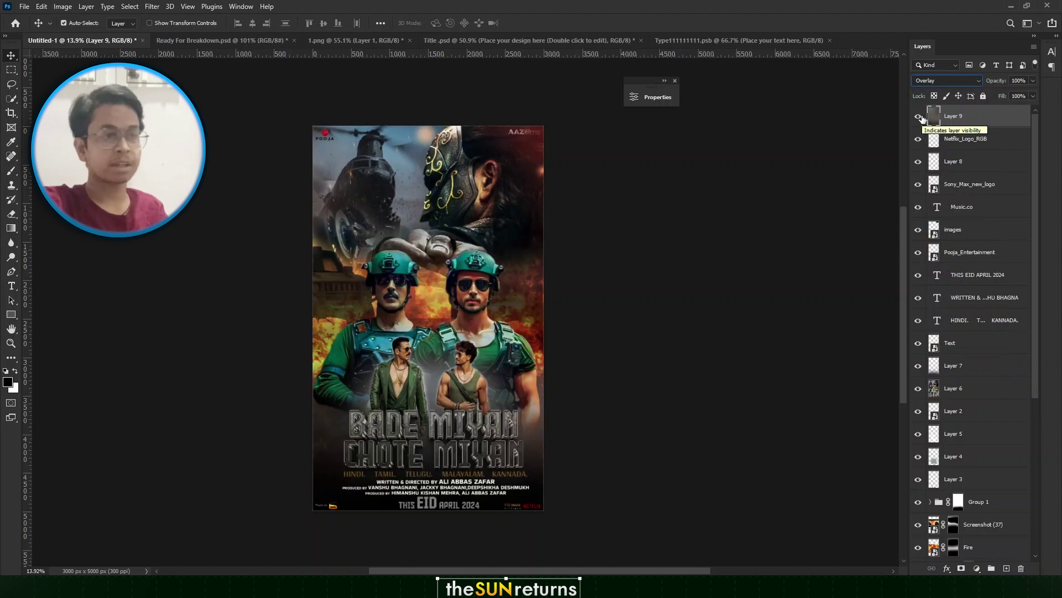
Compare the poster with and without the Overlay blurred layer, both close up and at full view
{"action": "left_click", "coordinate": [919, 116]}
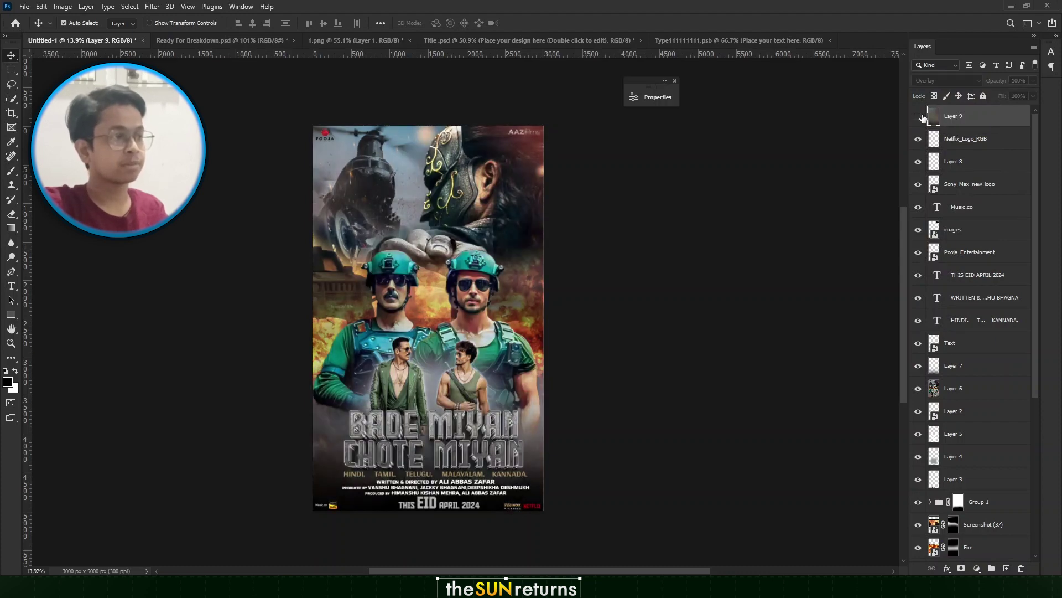
{"action": "left_click", "coordinate": [919, 116]}
{"action": "scroll", "coordinate": [487, 295], "scroll_direction": "up", "scroll_amount": 5}
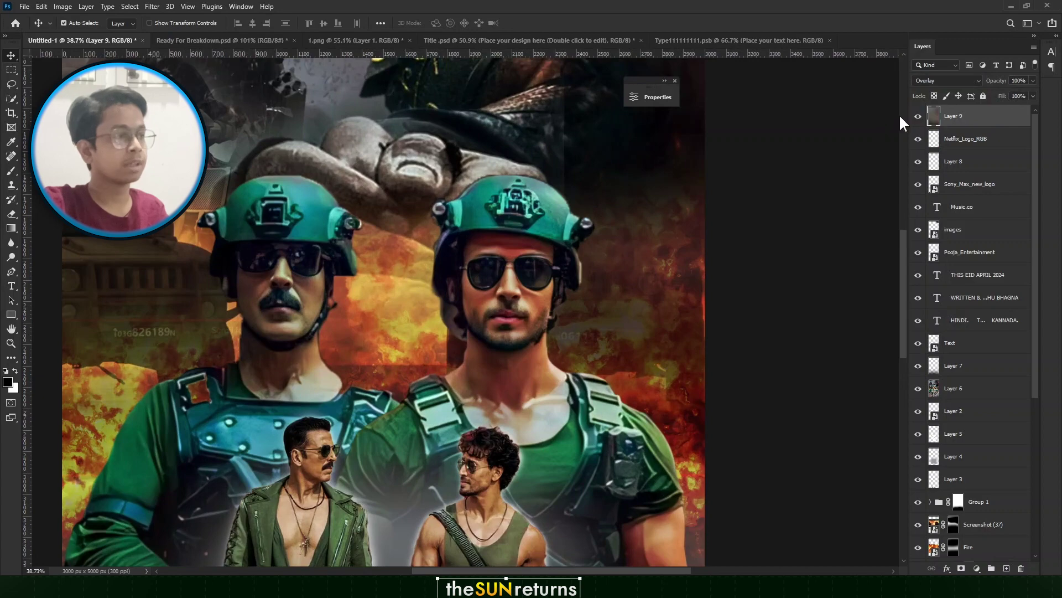
{"action": "left_click", "coordinate": [918, 117]}
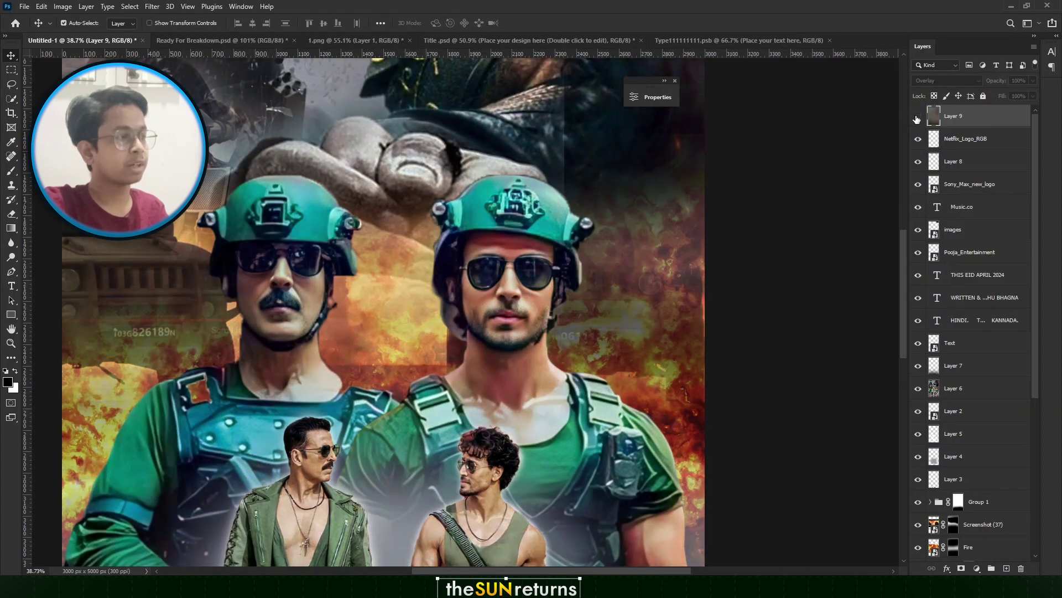
{"action": "left_click", "coordinate": [918, 116]}
{"action": "scroll", "coordinate": [529, 252], "scroll_direction": "left", "scroll_amount": 3}
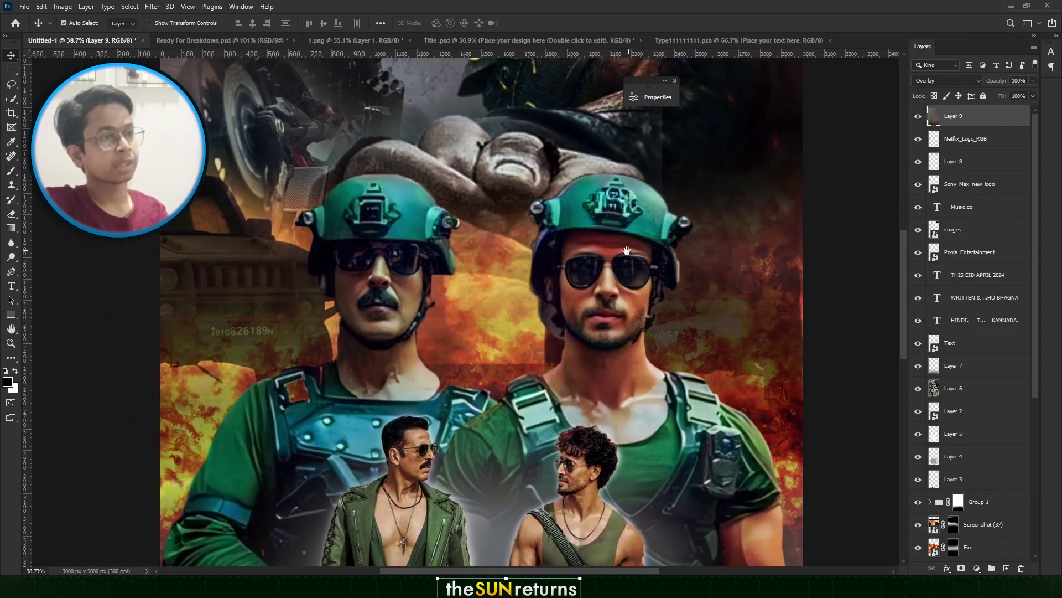
{"action": "left_click", "coordinate": [916, 116]}
{"action": "left_click", "coordinate": [917, 117]}
{"action": "key", "text": "ctrl+0"}
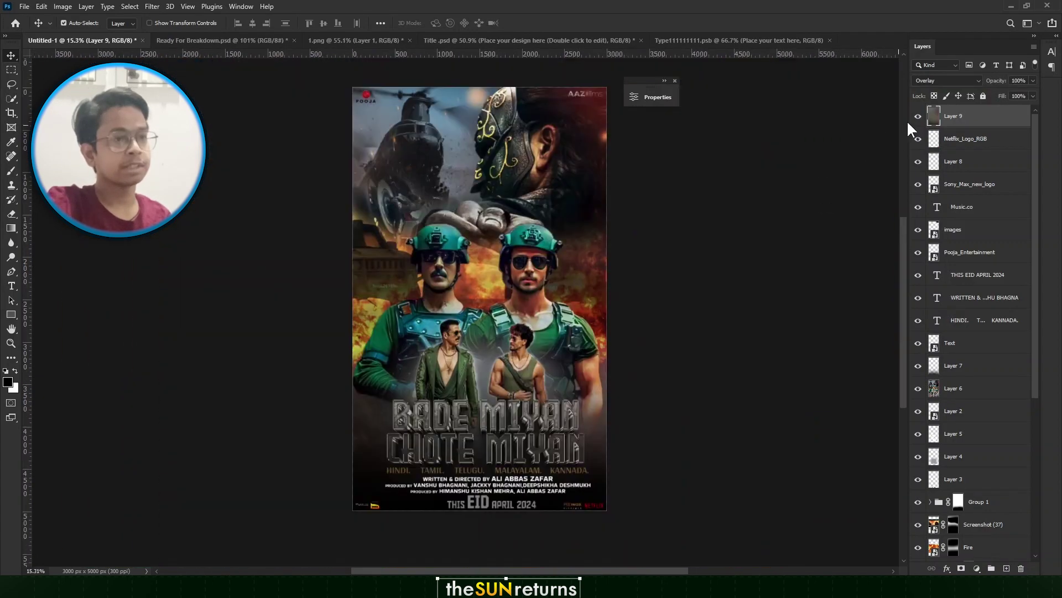
Try the blurred layer directly below the Text title layer, compare its effect, and return it to the top of the stack
{"action": "left_click_drag", "start_coordinate": [995, 117], "coordinate": [963, 354]}
{"action": "scroll", "coordinate": [517, 318], "scroll_direction": "up", "scroll_amount": 1}
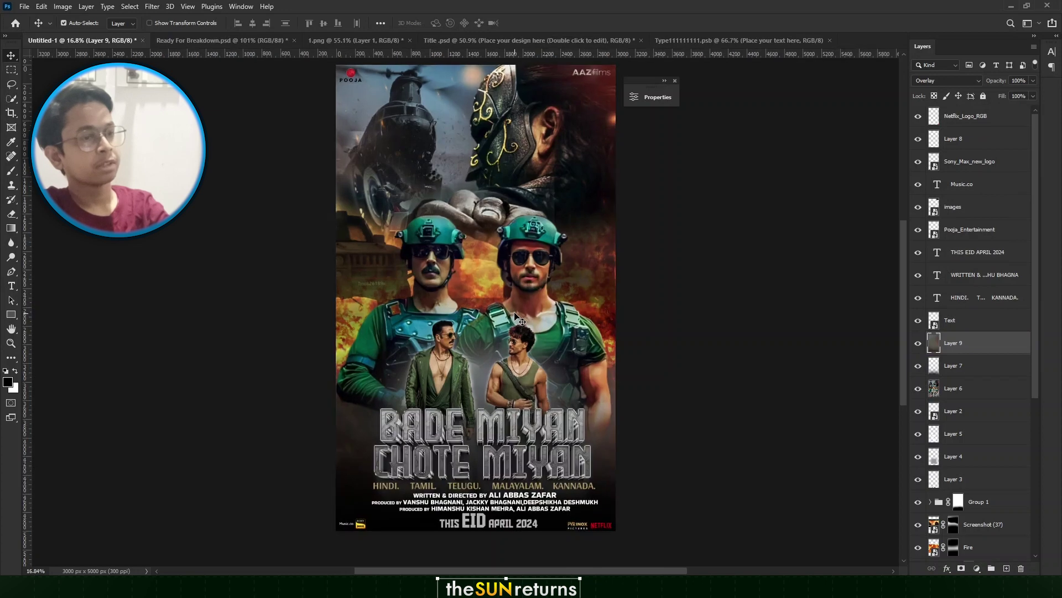
{"action": "scroll", "coordinate": [515, 316], "scroll_direction": "down", "scroll_amount": 1}
{"action": "left_click", "coordinate": [917, 343]}
{"action": "left_click", "coordinate": [917, 343]}
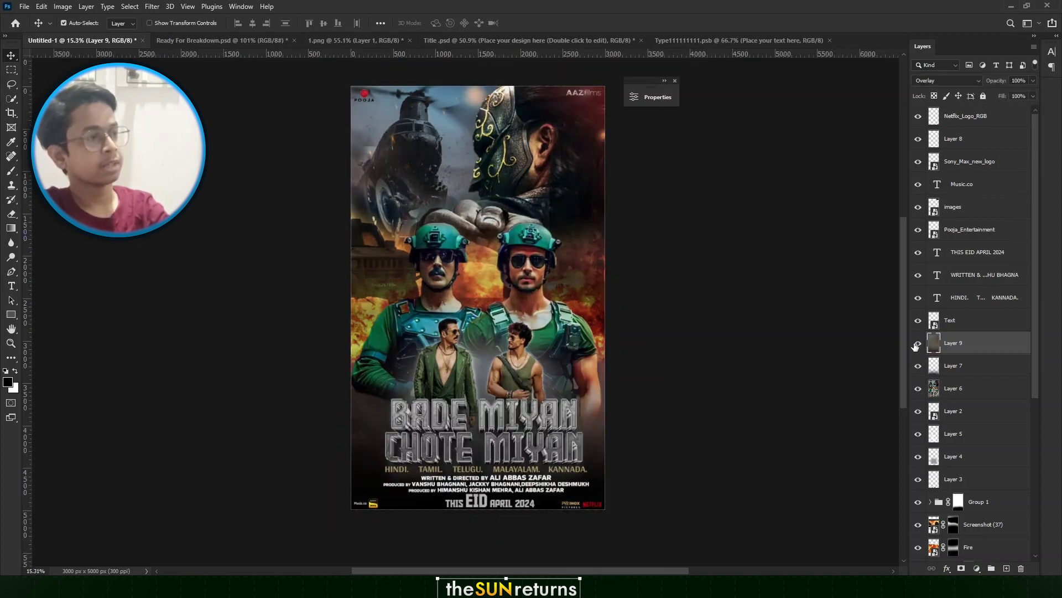
{"action": "left_click", "coordinate": [917, 344]}
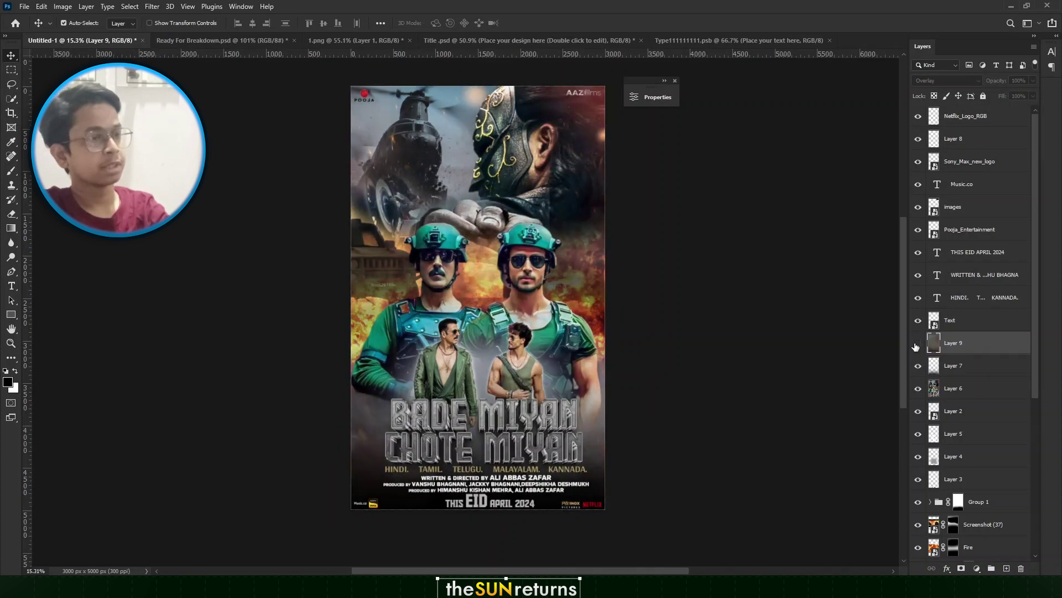
{"action": "left_click", "coordinate": [917, 343]}
{"action": "left_click_drag", "start_coordinate": [1016, 350], "coordinate": [989, 106]}
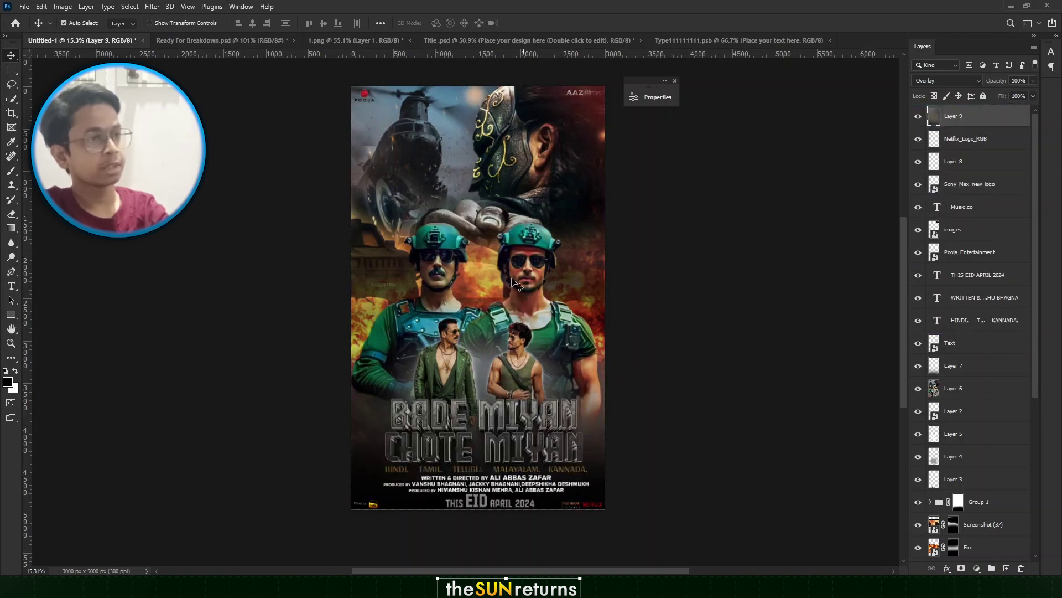
Move the blurred layer between Layer 7 and Layer 6 and compare the poster with and without it
{"action": "left_click_drag", "start_coordinate": [966, 118], "coordinate": [966, 378]}
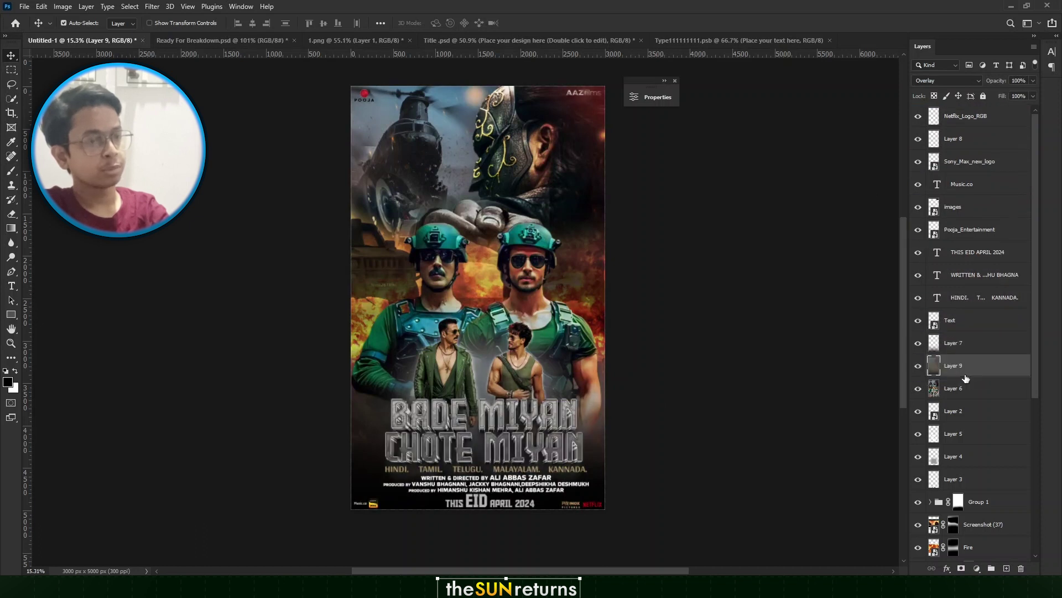
{"action": "left_click", "coordinate": [920, 368]}
{"action": "left_click", "coordinate": [920, 368]}
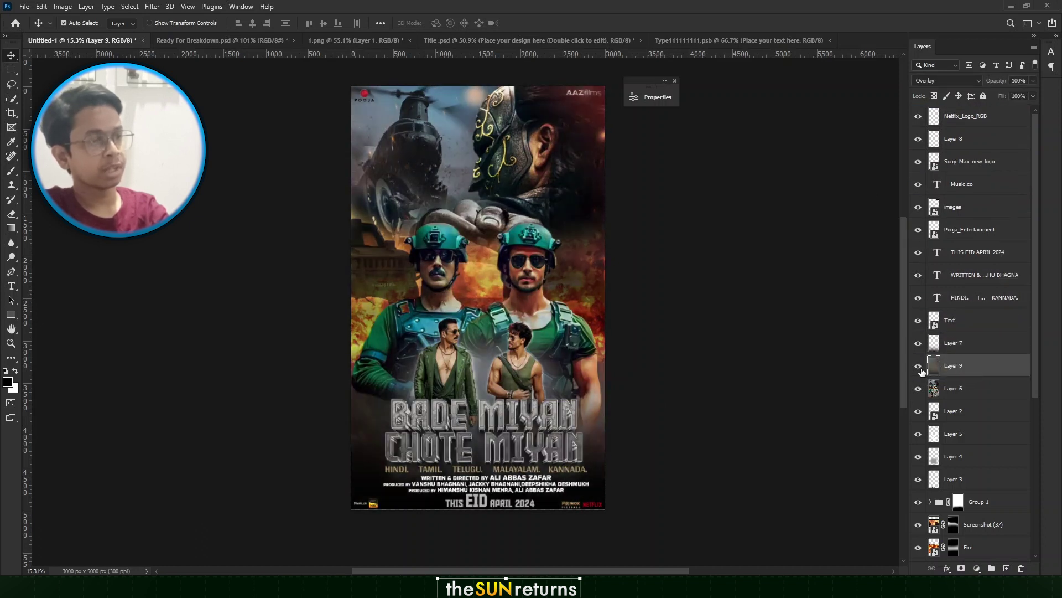
{"action": "left_click", "coordinate": [919, 368]}
{"action": "left_click", "coordinate": [919, 368]}
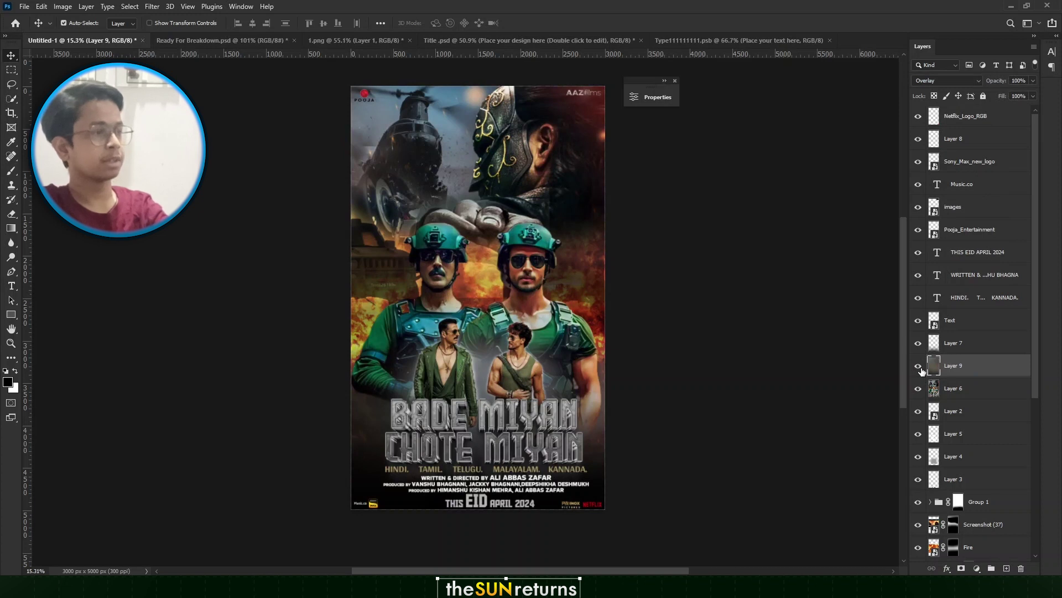
{"action": "left_click", "coordinate": [919, 368]}
{"action": "left_click", "coordinate": [920, 368]}
{"action": "left_click", "coordinate": [920, 368]}
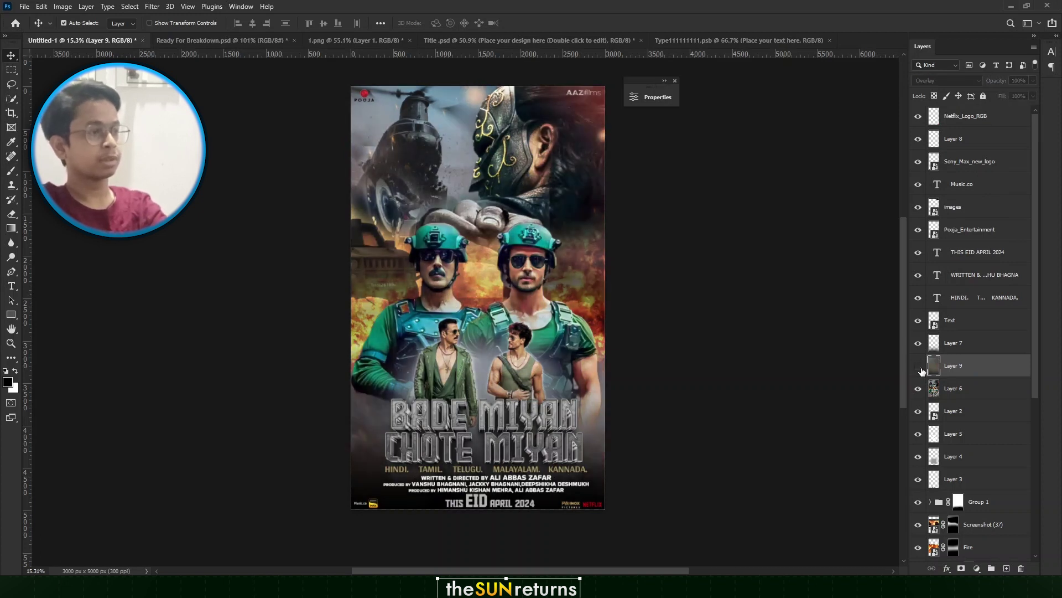
{"action": "left_click", "coordinate": [919, 368]}
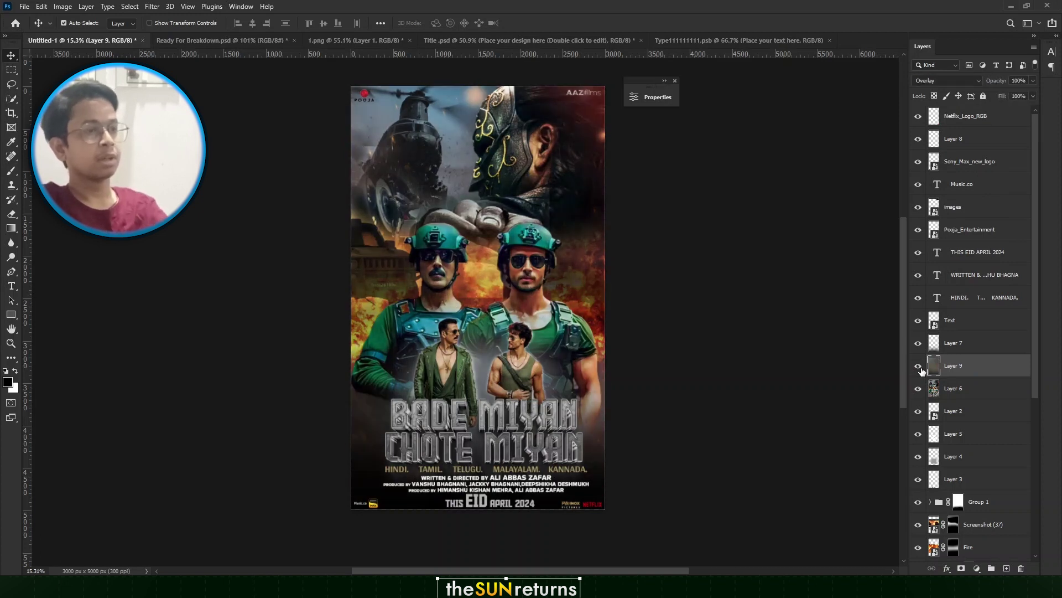
Stamp all visible layers into a new layer above the Netflix logo layer and convert it to a Smart Object
{"action": "left_click", "coordinate": [975, 120]}
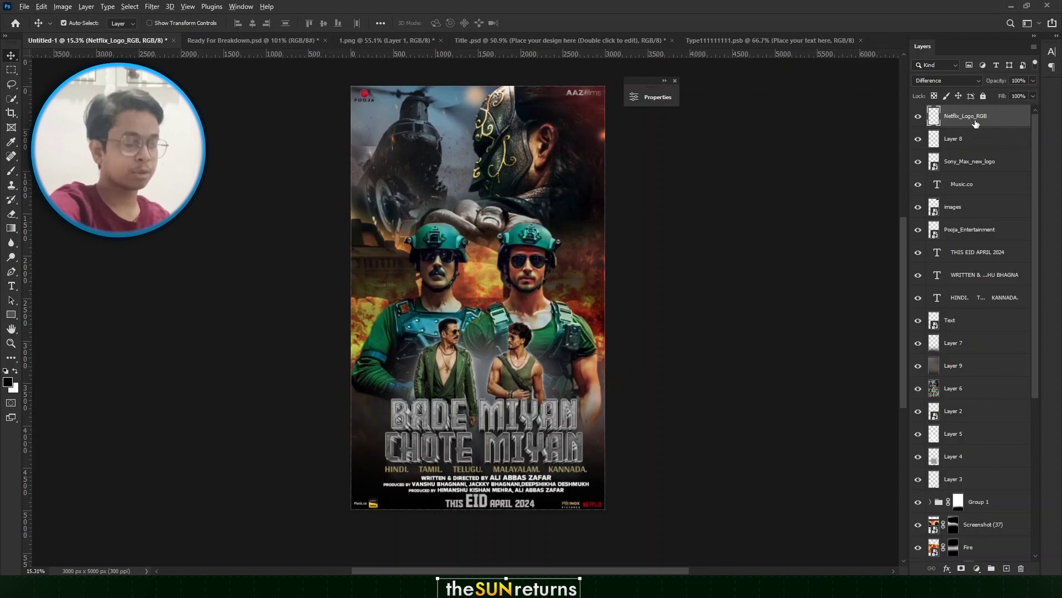
{"action": "key", "text": "super+space"}
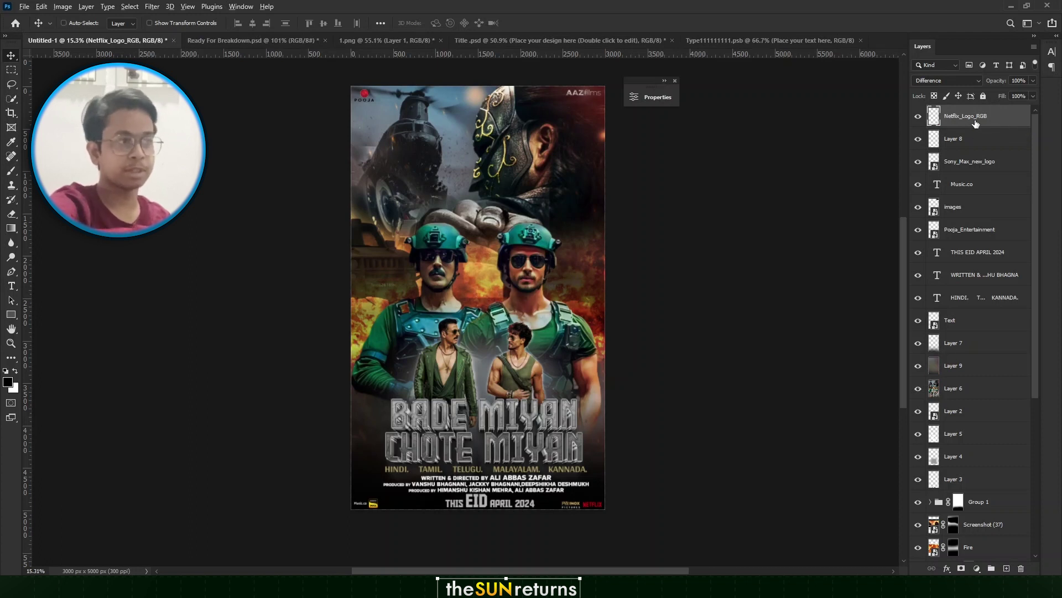
{"action": "key", "text": "ctrl+alt+shift+e"}
{"action": "left_click", "coordinate": [152, 7]}
{"action": "left_click", "coordinate": [299, 247]}
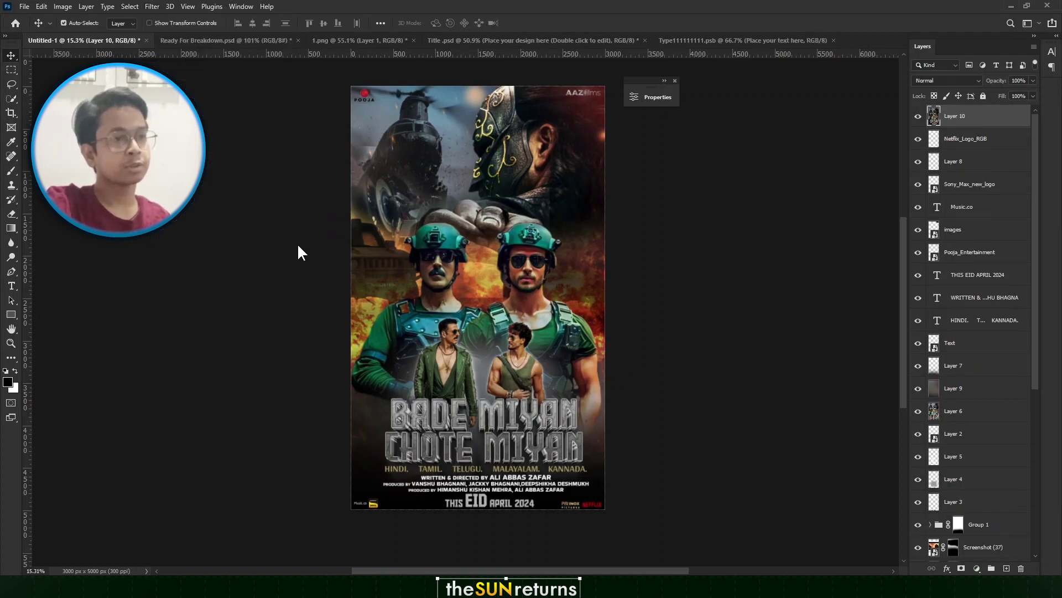
{"action": "right_click", "coordinate": [1004, 118]}
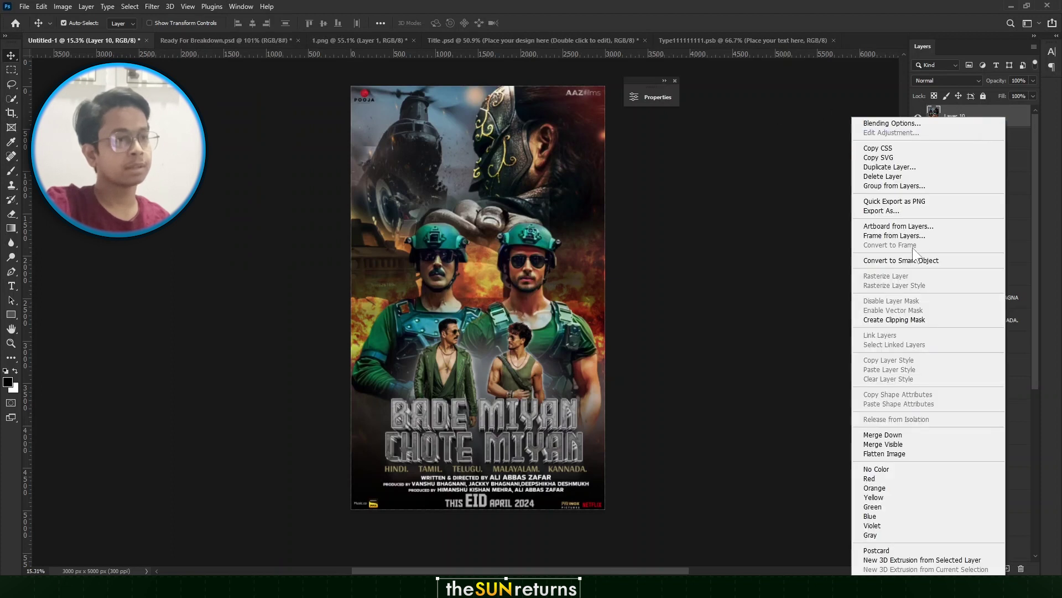
{"action": "left_click", "coordinate": [911, 259]}
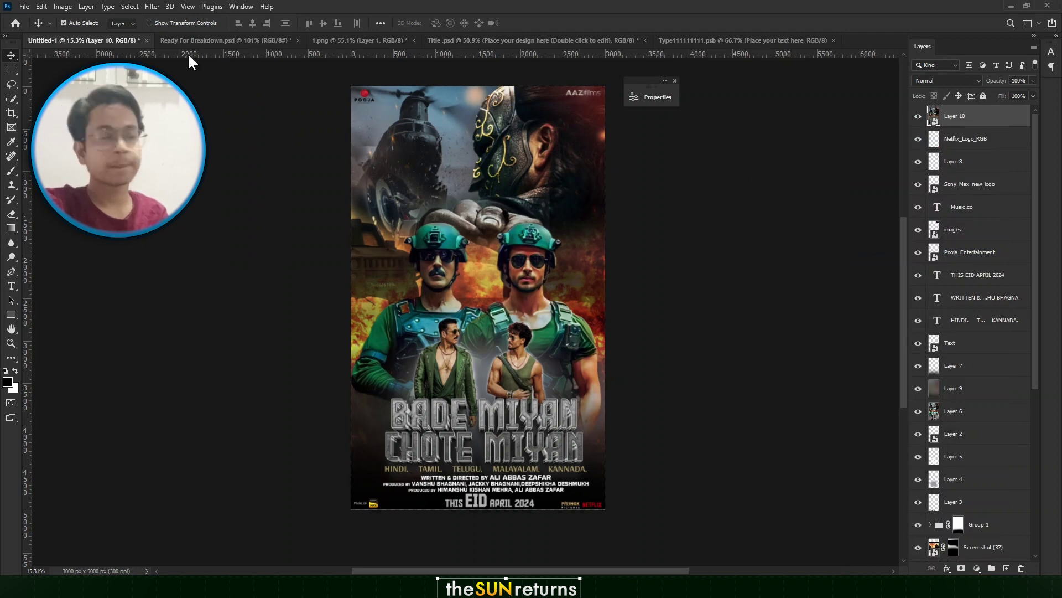
Apply the Camera Raw Filter to Layer 10 with Contrast +18, Highlights +13, Shadows +6, Texture +5 and Clarity +10
{"action": "left_click", "coordinate": [151, 6]}
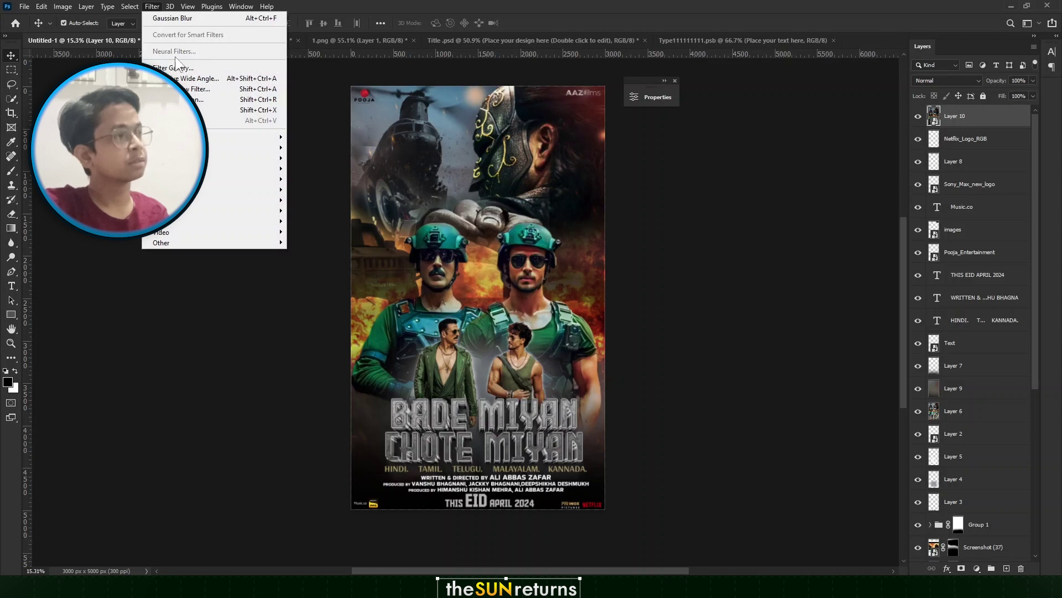
{"action": "left_click", "coordinate": [183, 88]}
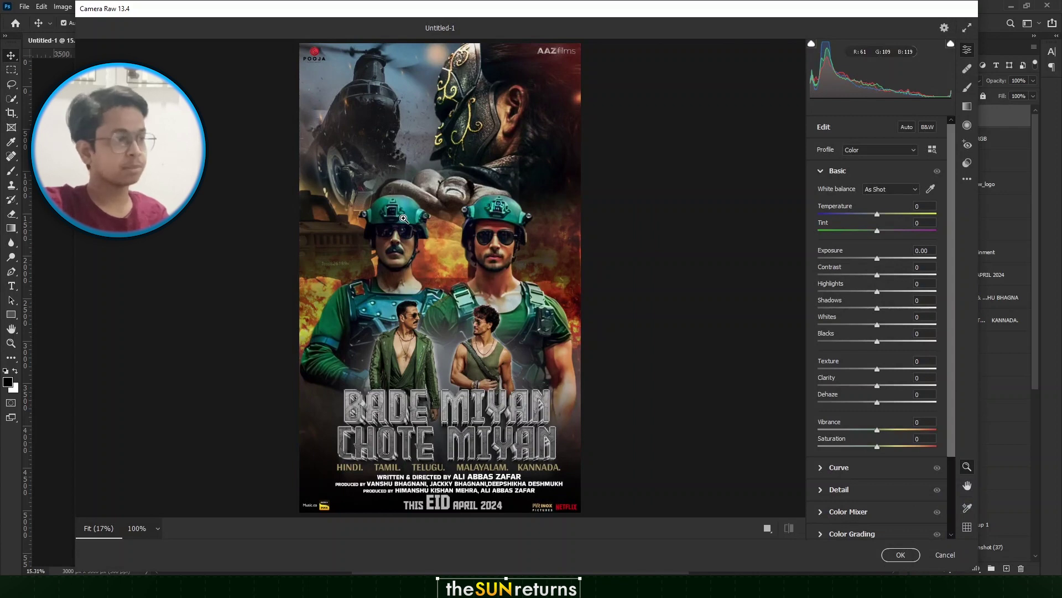
{"action": "scroll", "coordinate": [443, 266], "scroll_direction": "down", "scroll_amount": 1}
{"action": "scroll", "coordinate": [429, 228], "scroll_direction": "up", "scroll_amount": 1}
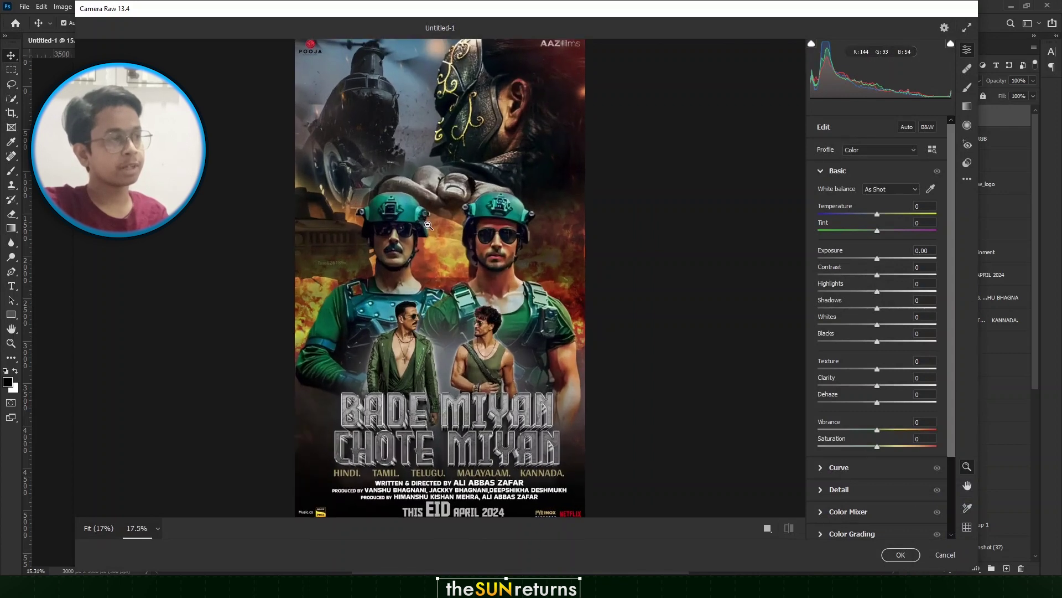
{"action": "scroll", "coordinate": [432, 228], "scroll_direction": "down", "scroll_amount": 1}
{"action": "scroll", "coordinate": [435, 229], "scroll_direction": "up", "scroll_amount": 1}
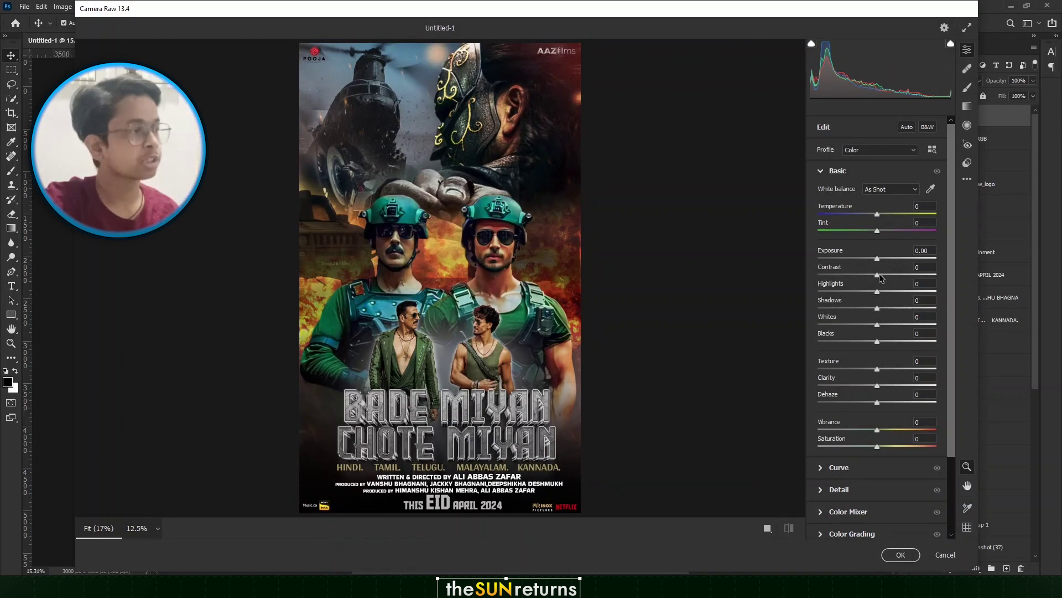
{"action": "mouse_move", "coordinate": [878, 275]}
{"action": "left_mouse_down"}
{"action": "mouse_move", "coordinate": [903, 274]}
{"action": "mouse_move", "coordinate": [888, 274]}
{"action": "mouse_move", "coordinate": [888, 290]}
{"action": "left_mouse_up"}
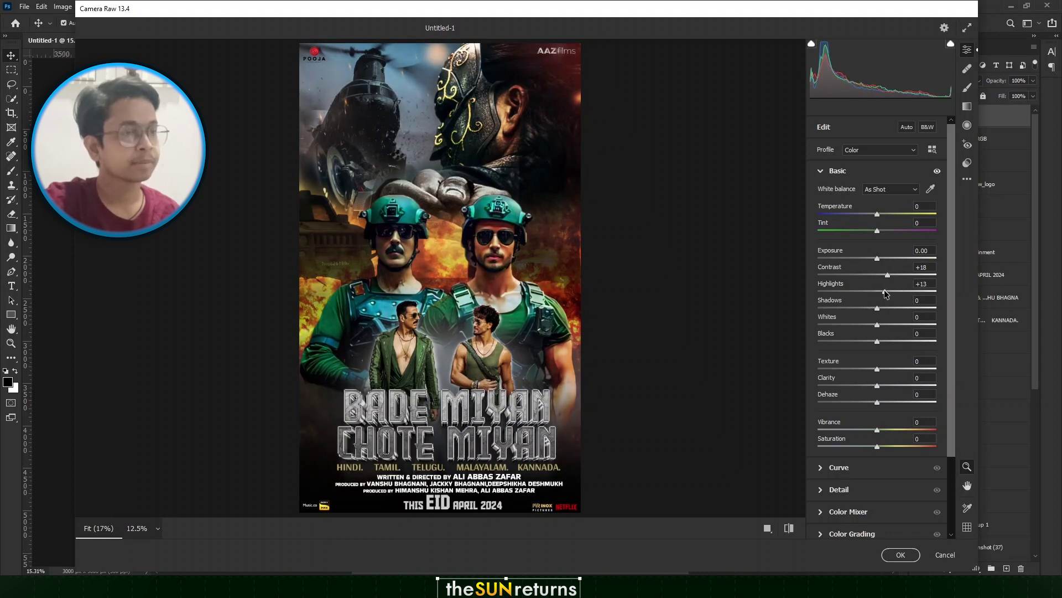
{"action": "left_click_drag", "start_coordinate": [878, 310], "coordinate": [881, 310]}
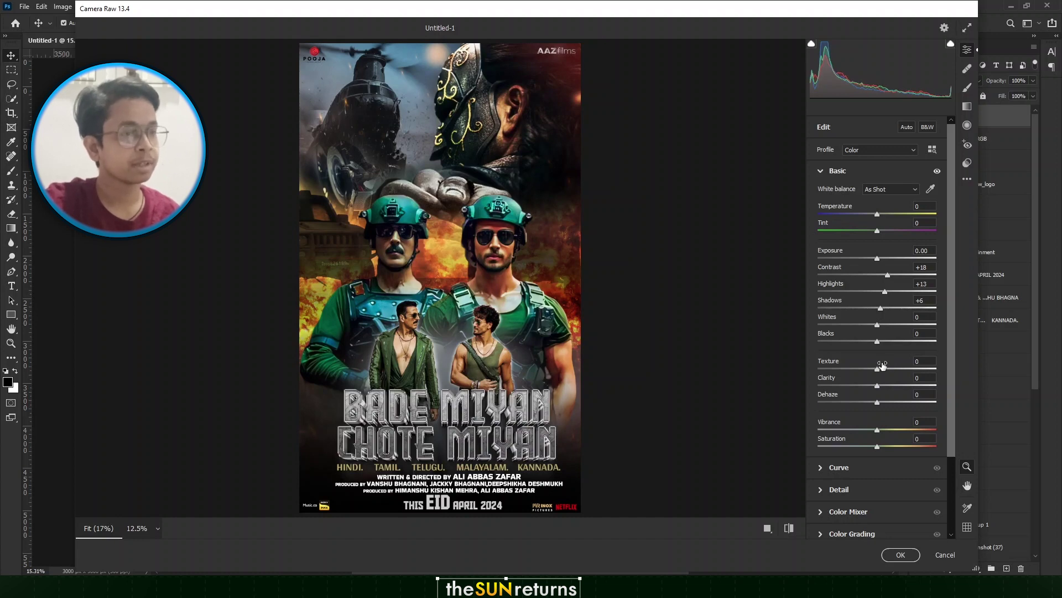
{"action": "left_click_drag", "start_coordinate": [878, 369], "coordinate": [882, 385]}
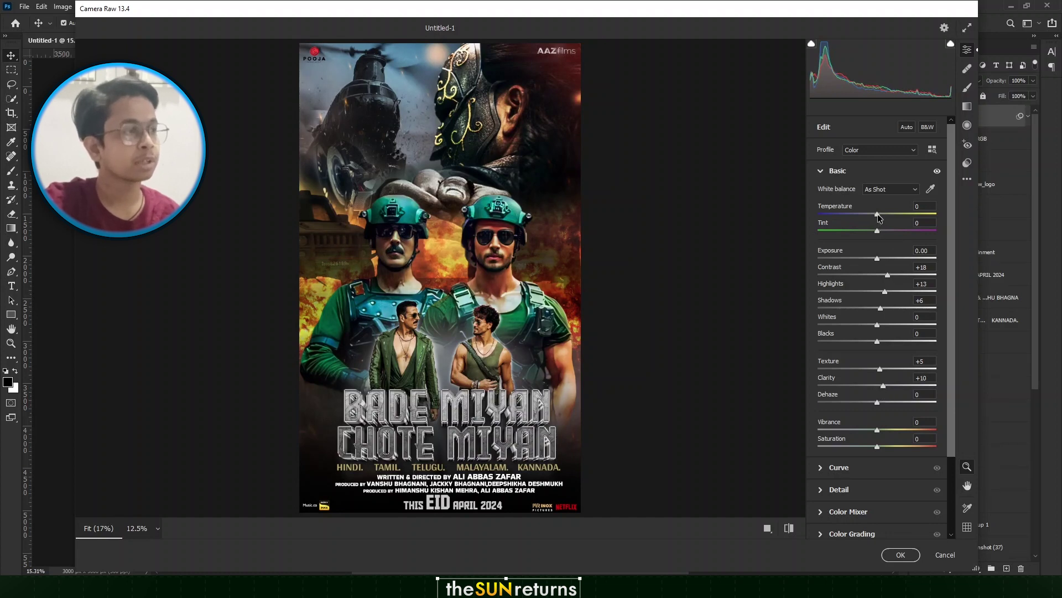
Set the Camera Raw Temperature to -8, Exposure to +0.15 and Vibrance to -10
{"action": "left_click_drag", "start_coordinate": [879, 218], "coordinate": [874, 217]}
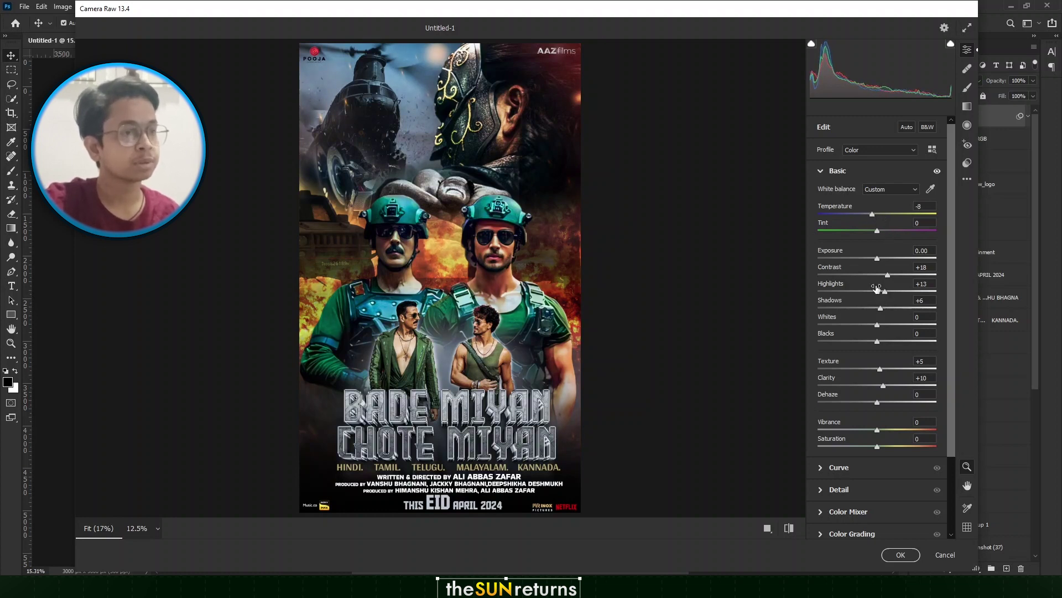
{"action": "left_click_drag", "start_coordinate": [882, 260], "coordinate": [883, 260]}
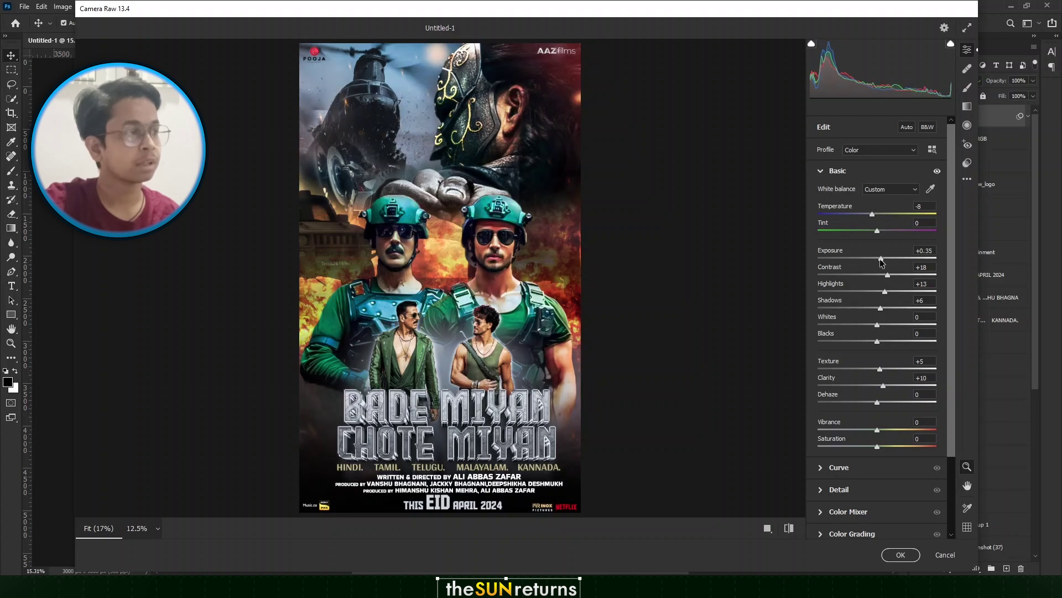
{"action": "scroll", "coordinate": [868, 340], "scroll_direction": "down", "scroll_amount": 2}
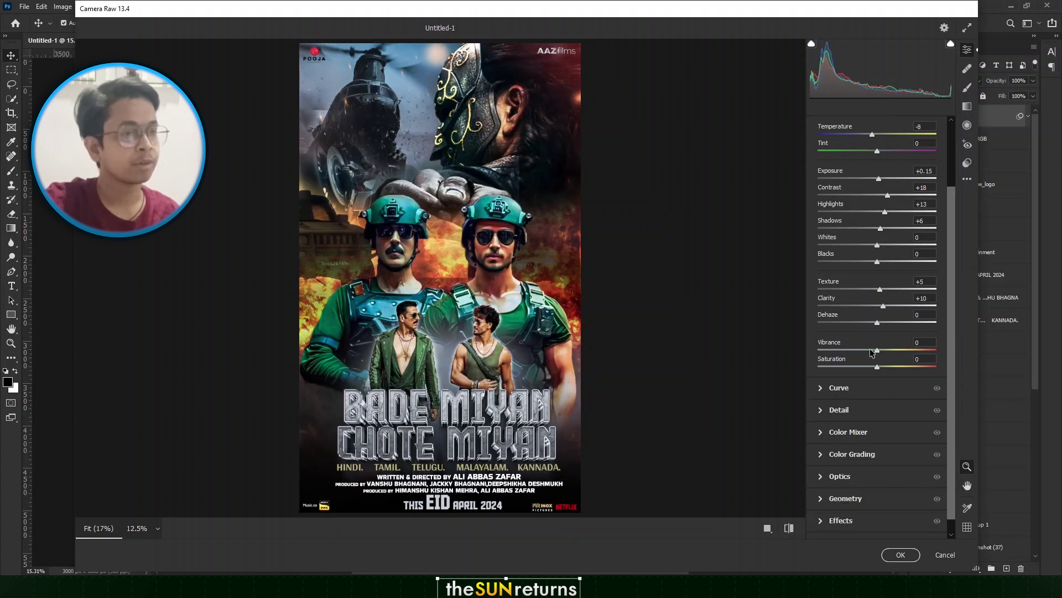
{"action": "left_click_drag", "start_coordinate": [877, 350], "coordinate": [865, 354]}
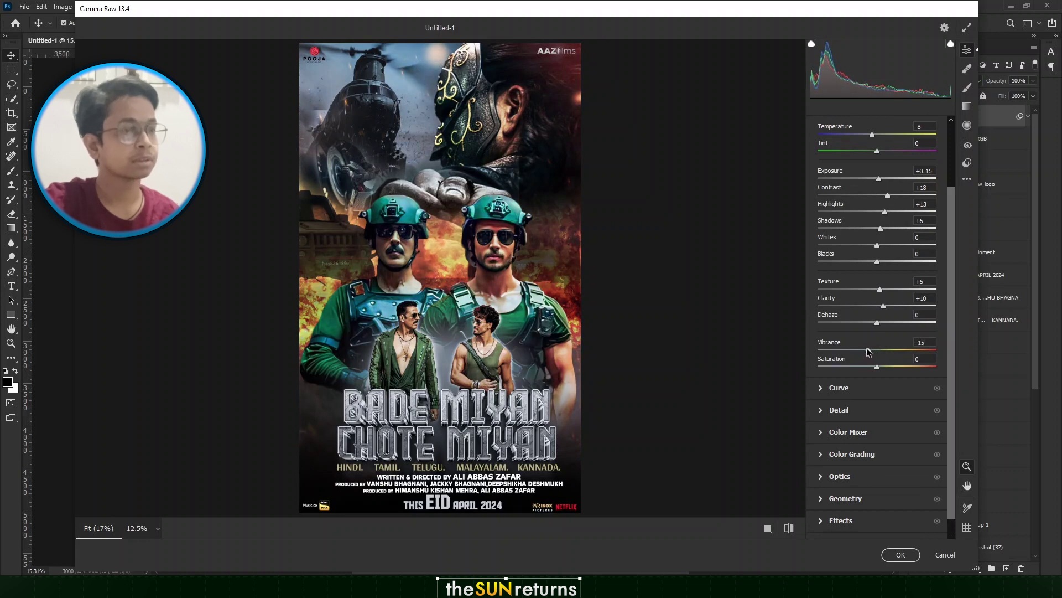
{"action": "left_click_drag", "start_coordinate": [870, 349], "coordinate": [872, 350]}
In the Color Mixer, set the Oranges saturation to -24 and the Oranges hue to -8
{"action": "scroll", "coordinate": [846, 382], "scroll_direction": "down", "scroll_amount": 1}
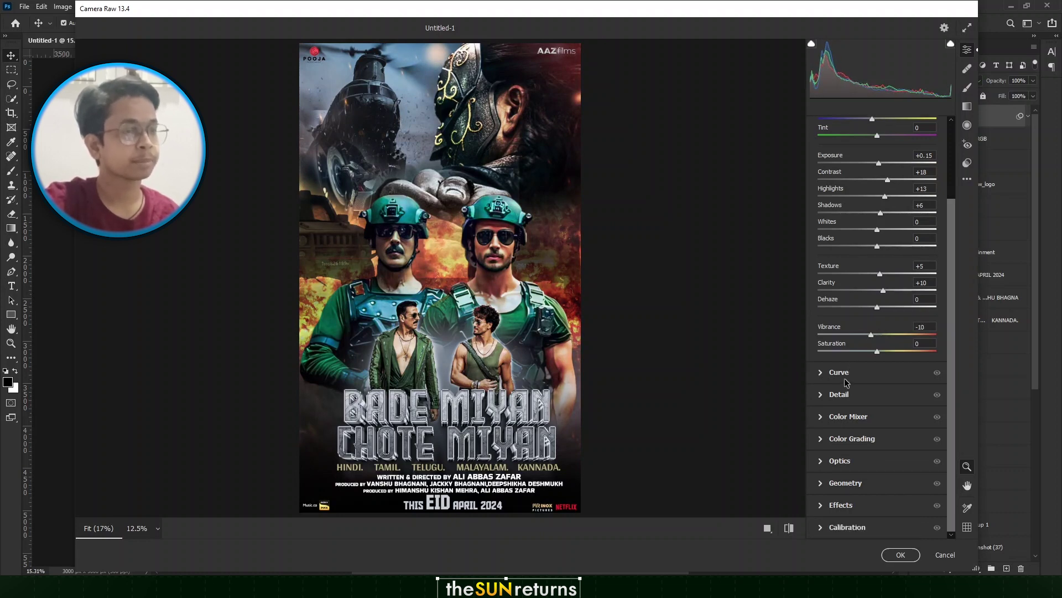
{"action": "left_click", "coordinate": [825, 419]}
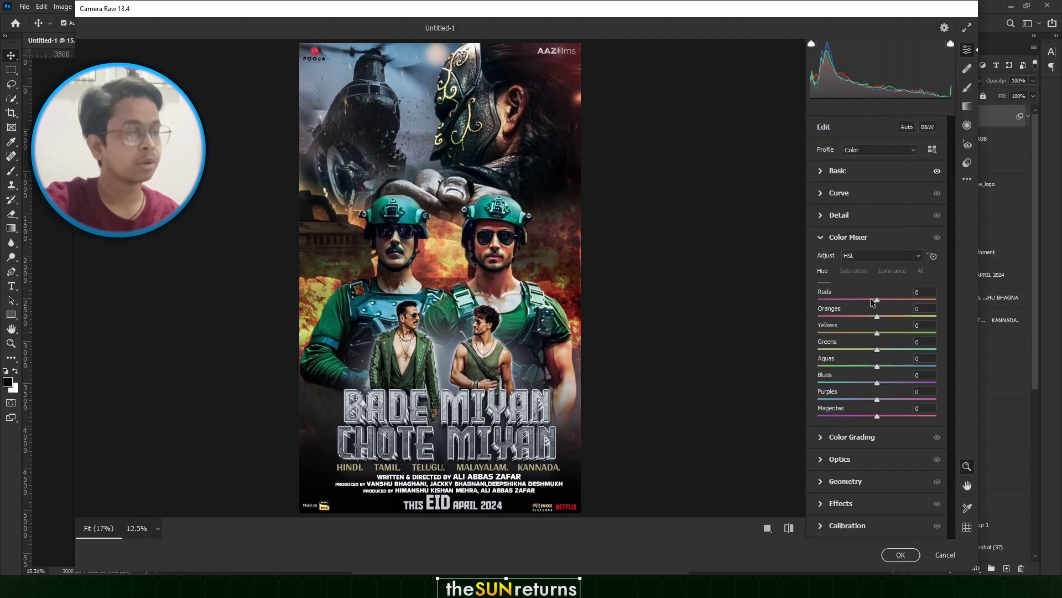
{"action": "left_click", "coordinate": [853, 273]}
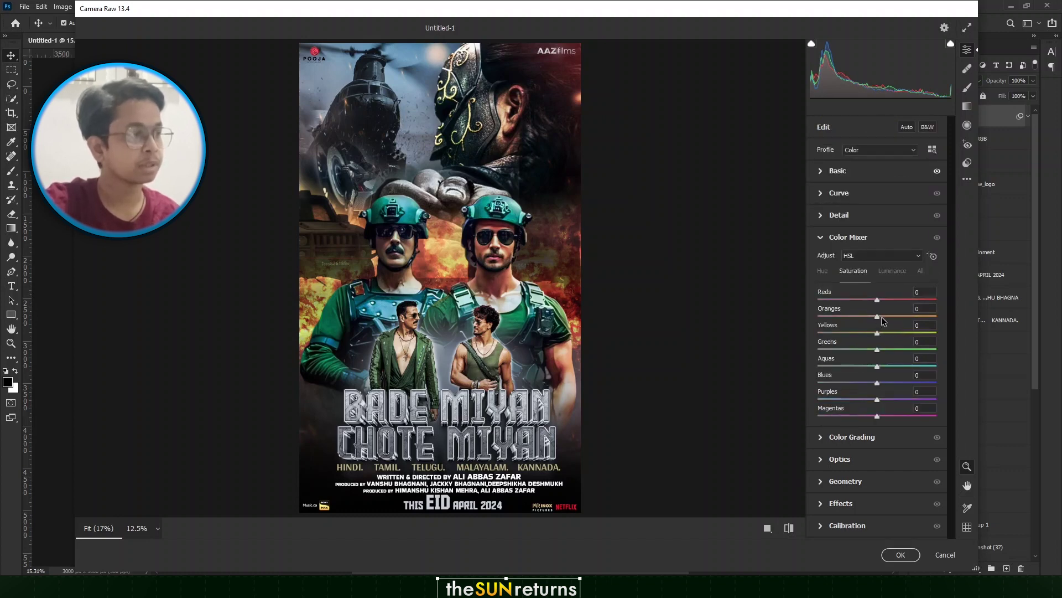
{"action": "left_click_drag", "start_coordinate": [881, 316], "coordinate": [863, 328]}
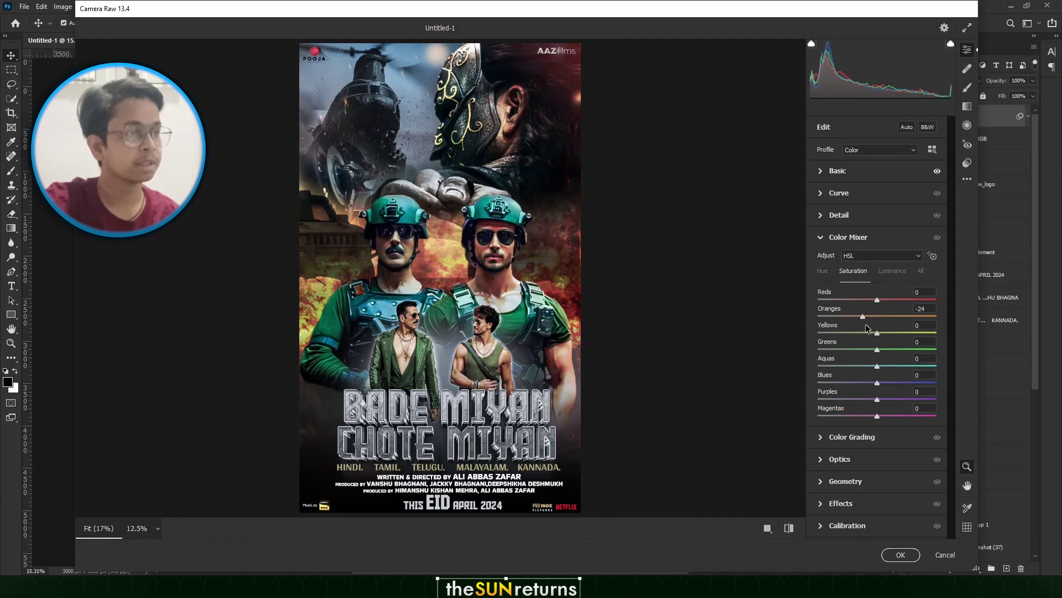
{"action": "left_click", "coordinate": [825, 274]}
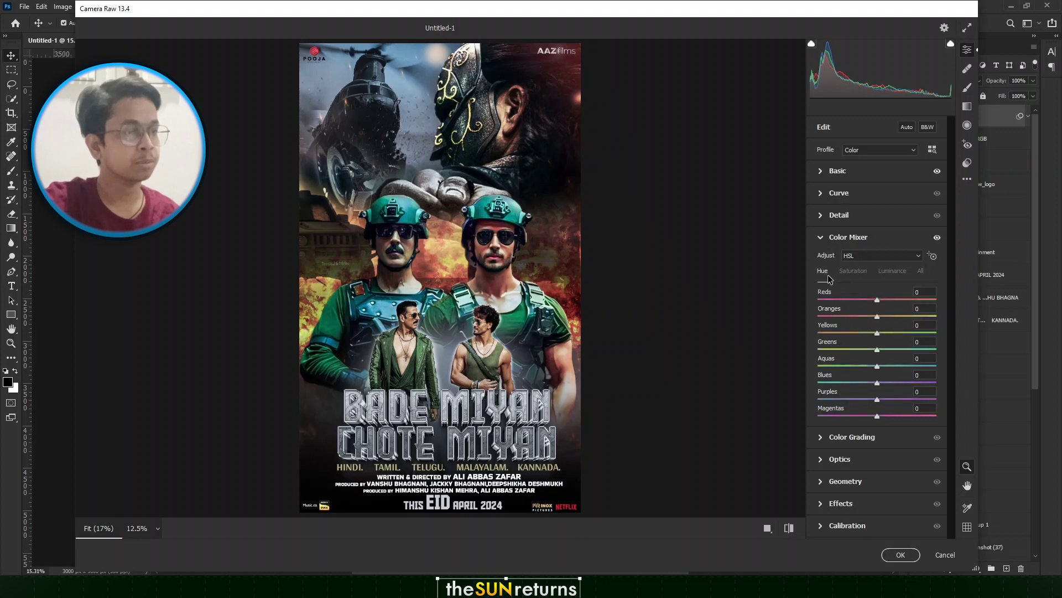
{"action": "left_click_drag", "start_coordinate": [876, 316], "coordinate": [872, 317]}
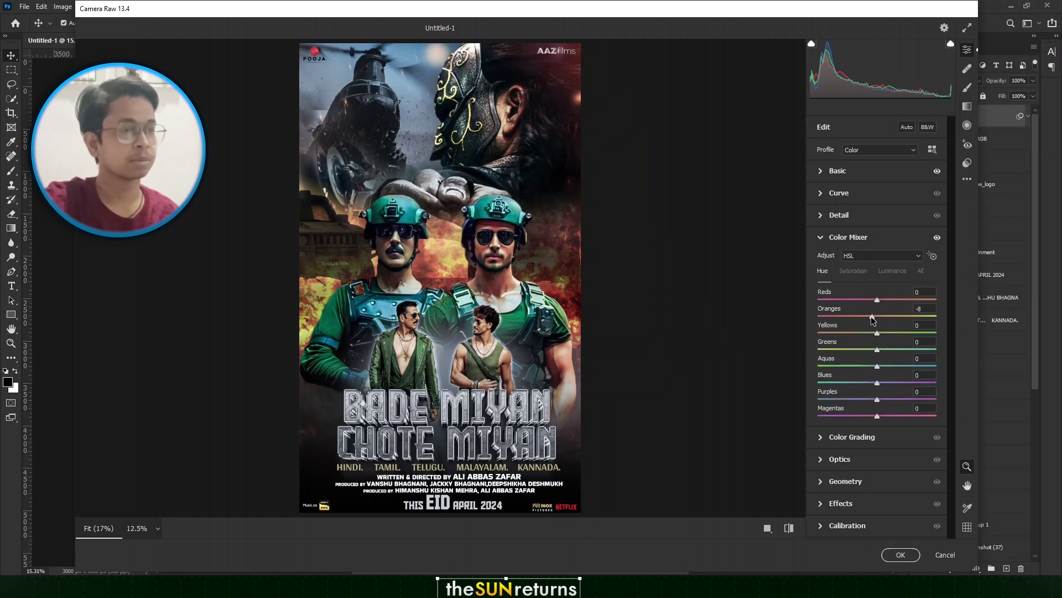
Tint the shadows to hue 180, saturation 7 and the highlights to hue 172, saturation 15 with Color Grading, and apply the filter
{"action": "left_click", "coordinate": [822, 439]}
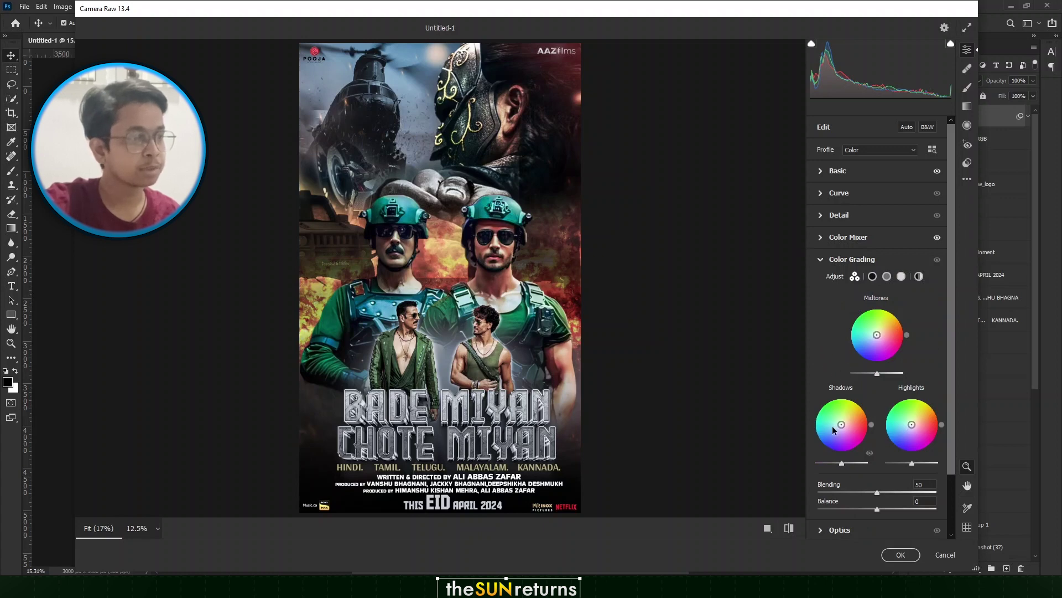
{"action": "left_click_drag", "start_coordinate": [840, 431], "coordinate": [839, 431]}
{"action": "left_click_drag", "start_coordinate": [837, 417], "coordinate": [839, 423]}
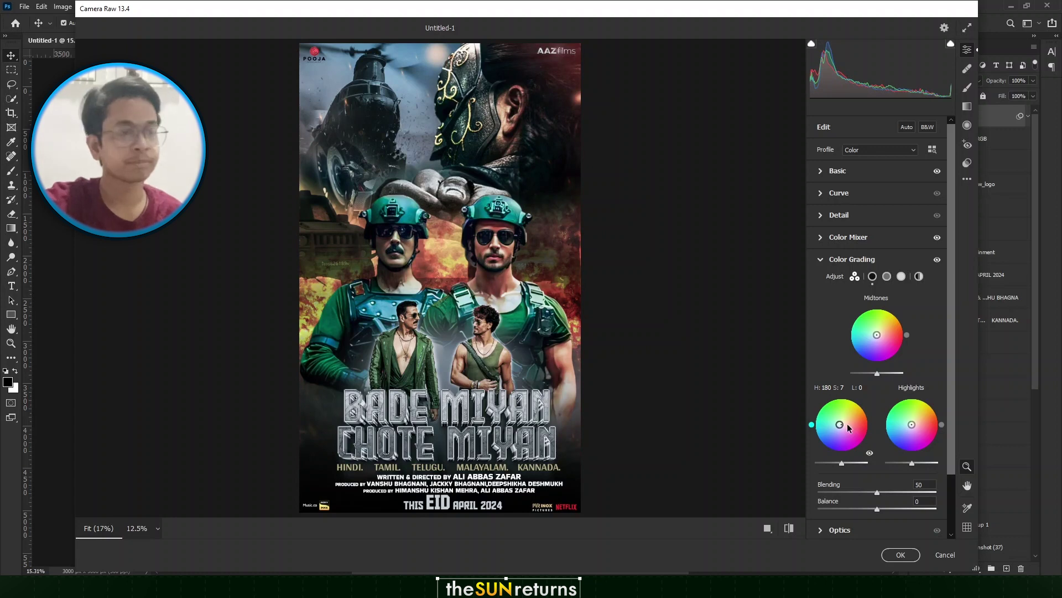
{"action": "left_click_drag", "start_coordinate": [911, 427], "coordinate": [908, 424]}
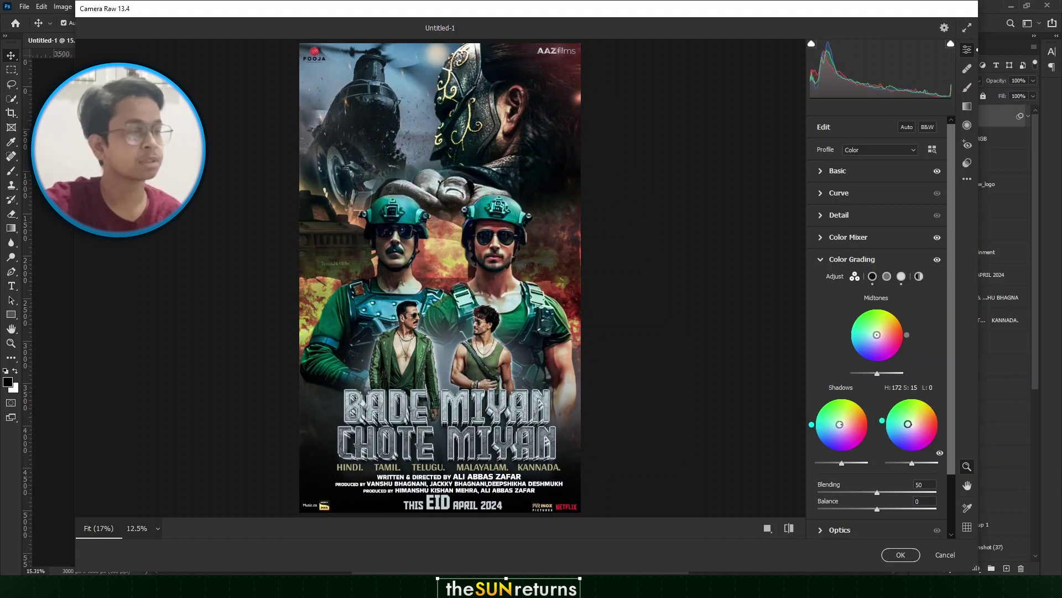
{"action": "left_click", "coordinate": [901, 554]}
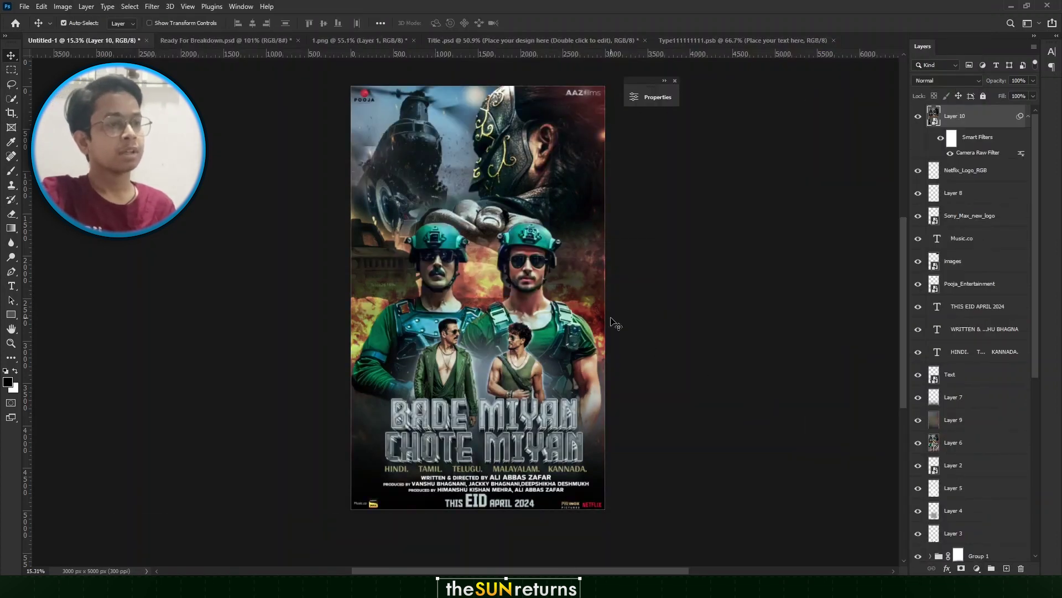
Compare the poster with and without the Camera Raw graded Layer 10, leaving the layer visible
{"action": "left_click", "coordinate": [918, 117]}
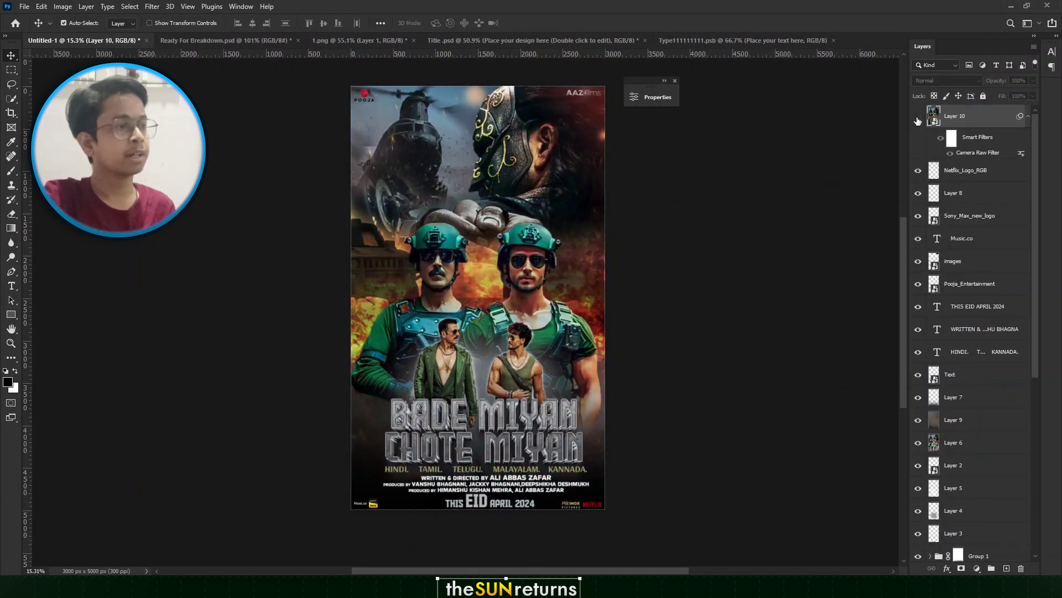
{"action": "left_click", "coordinate": [917, 118]}
{"action": "left_click", "coordinate": [917, 117]}
{"action": "left_click", "coordinate": [918, 117]}
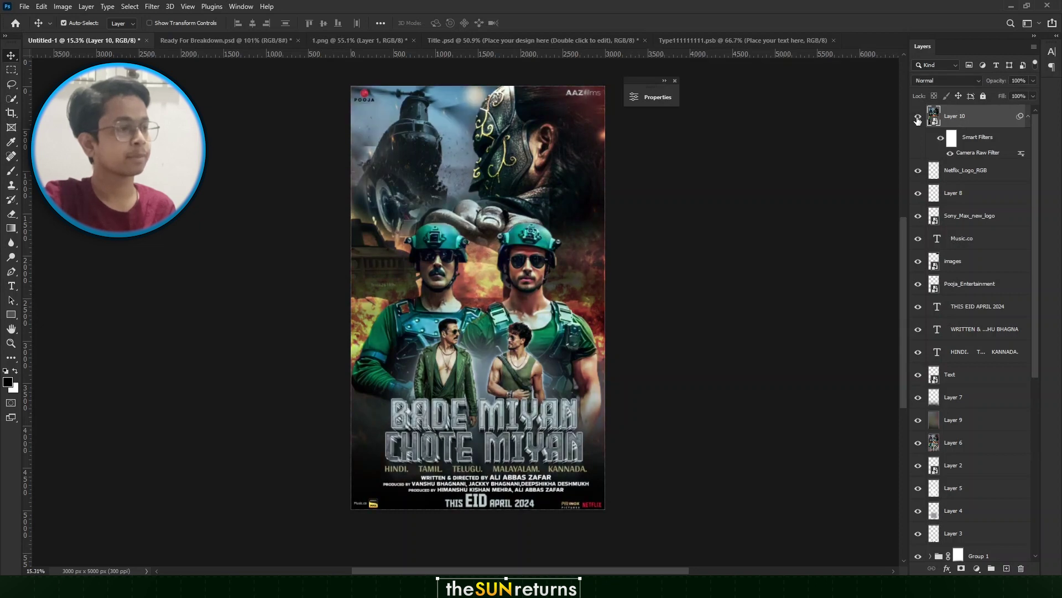
{"action": "left_click", "coordinate": [917, 118]}
{"action": "left_click", "coordinate": [918, 117]}
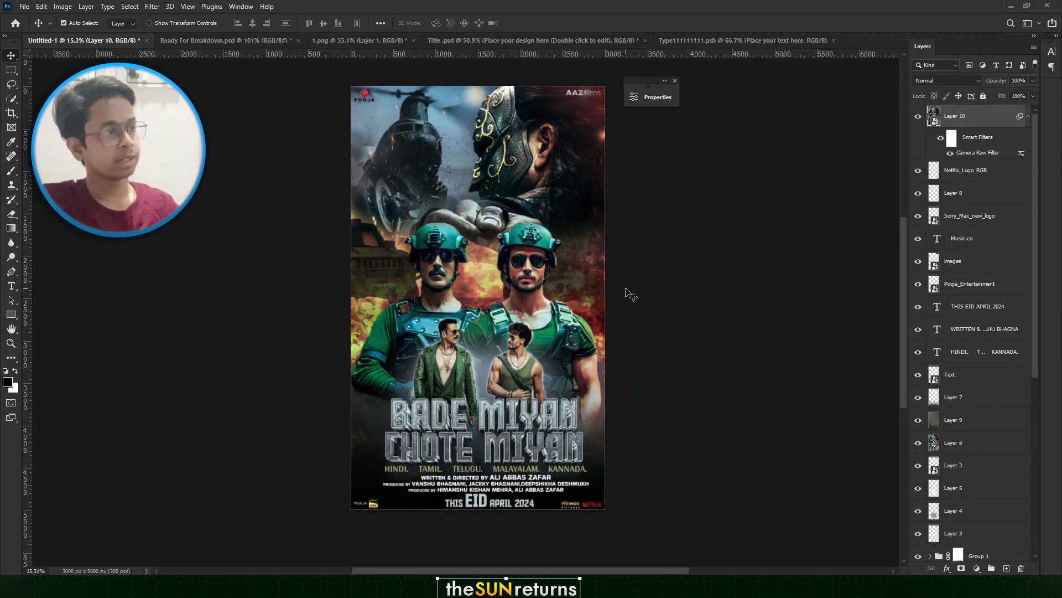
Save the poster as a Photoshop file named "Bade mityan Chote miyan Poster" in the SUN folder on drive D
{"action": "key", "text": "ctrl+shift+s"}
{"action": "type", "text": "Bade mityan Chote miyan Poster"}
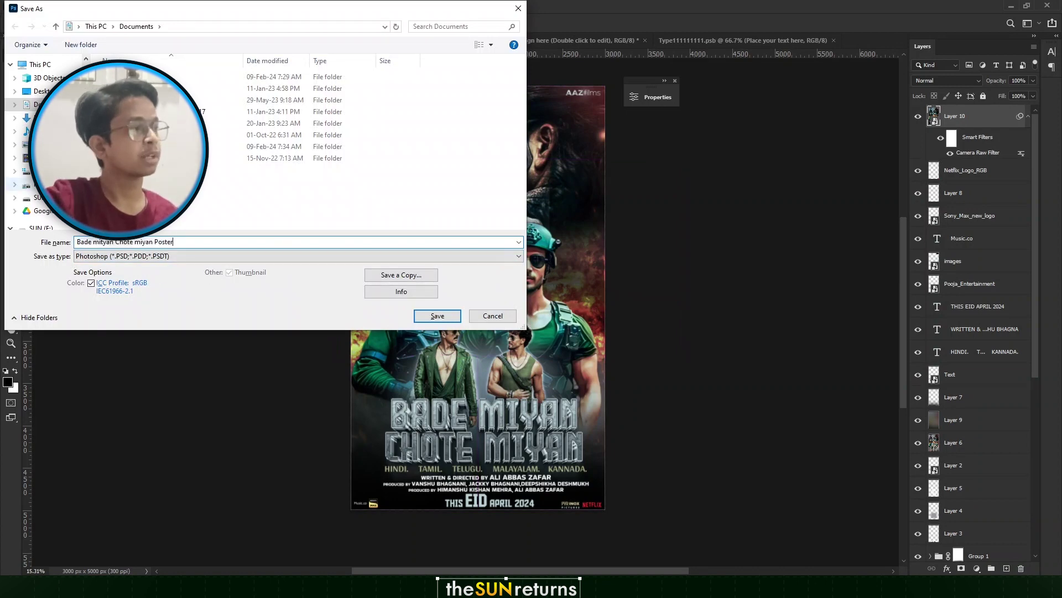
{"action": "left_click", "coordinate": [56, 185]}
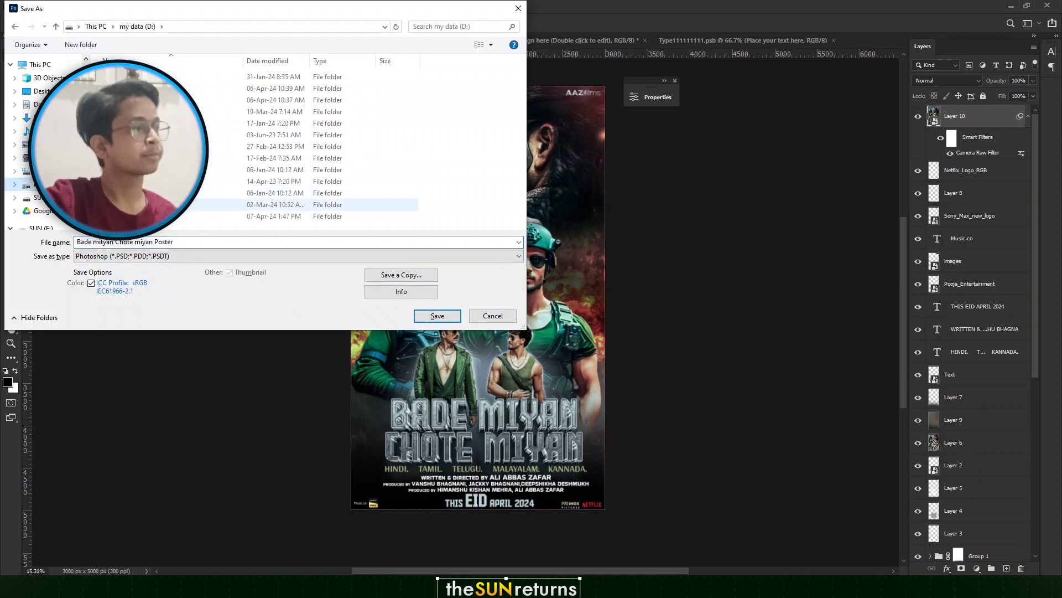
{"action": "double_click", "coordinate": [146, 216]}
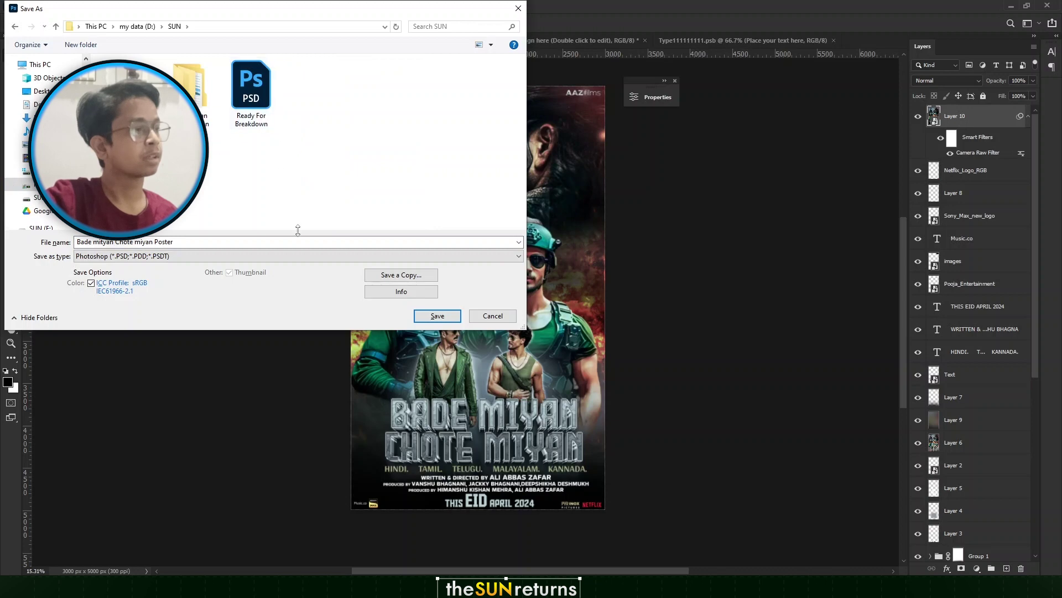
{"action": "left_click", "coordinate": [423, 316]}
{"action": "left_click", "coordinate": [652, 166]}
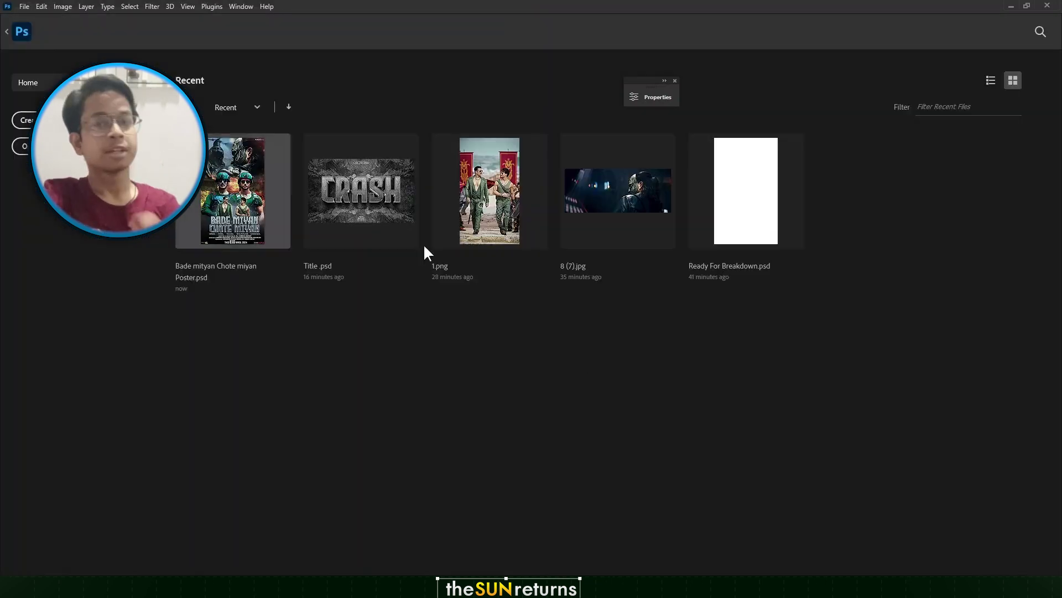